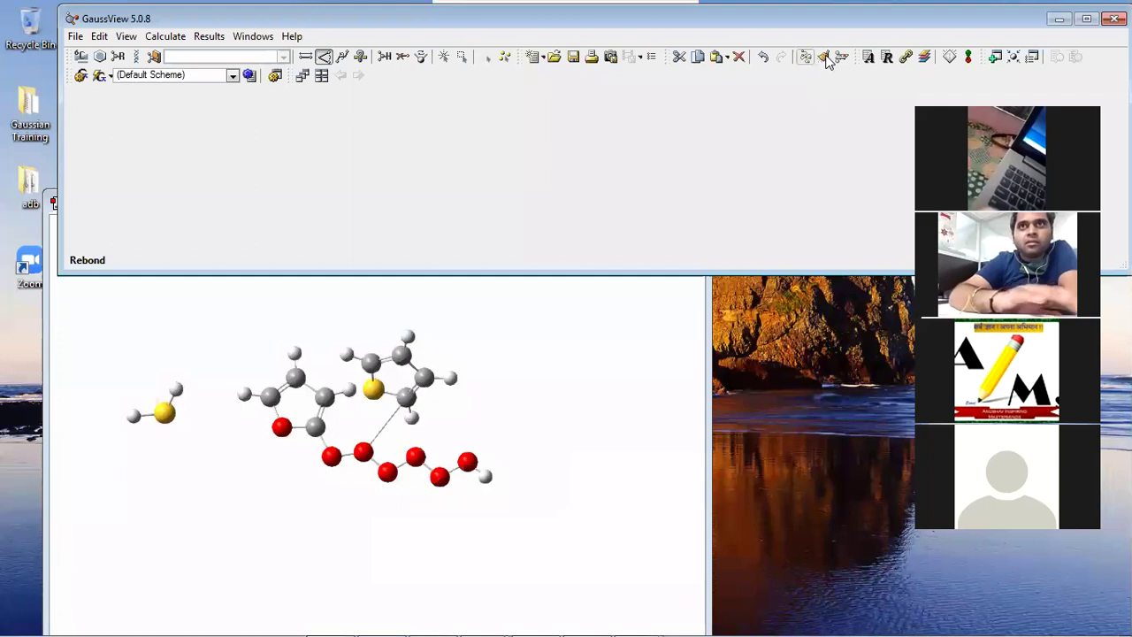
Clean up the geometry of the molecule with the furan ring, thiophene ring and oxygen chain, applying Clean twice.
{"action": "left_click", "coordinate": [824, 57]}
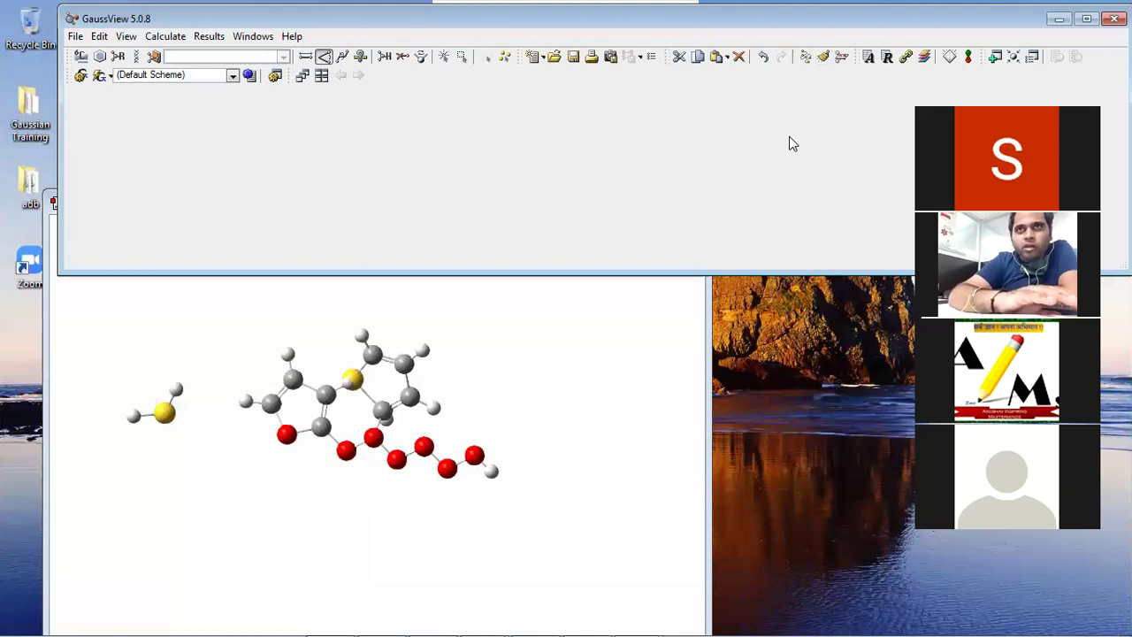
{"action": "left_click", "coordinate": [823, 58]}
{"action": "left_click_drag", "start_coordinate": [502, 377], "coordinate": [557, 374]}
{"action": "right_click_drag", "start_coordinate": [556, 374], "coordinate": [551, 442]}
{"action": "left_click_drag", "start_coordinate": [498, 369], "coordinate": [497, 348]}
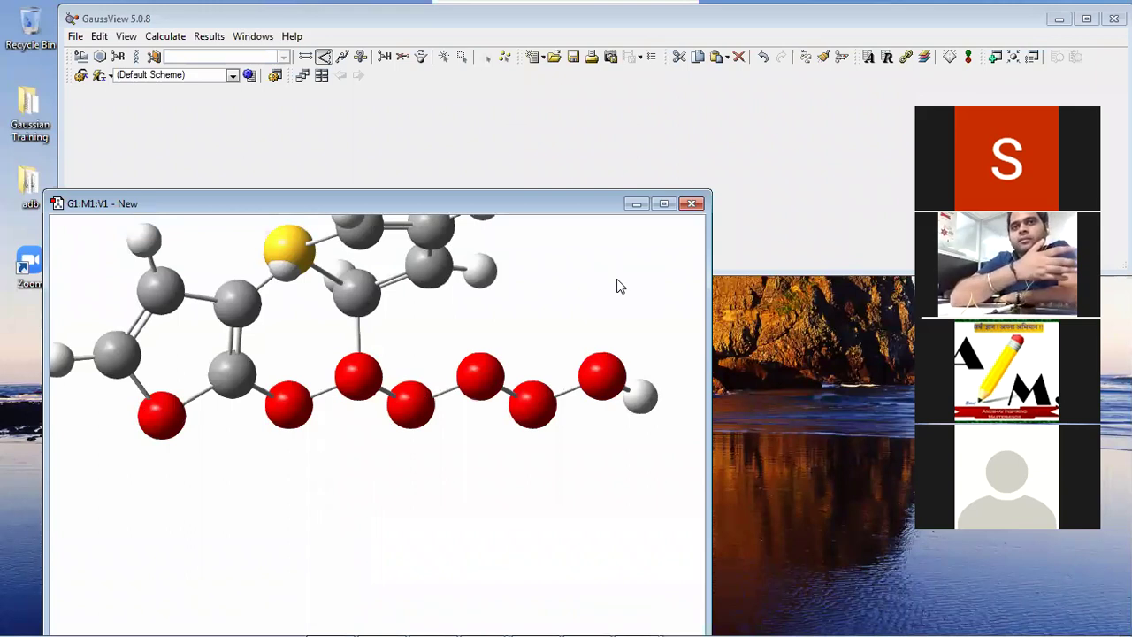
Close the current molecule window and create a new molecule group.
{"action": "left_click", "coordinate": [693, 205]}
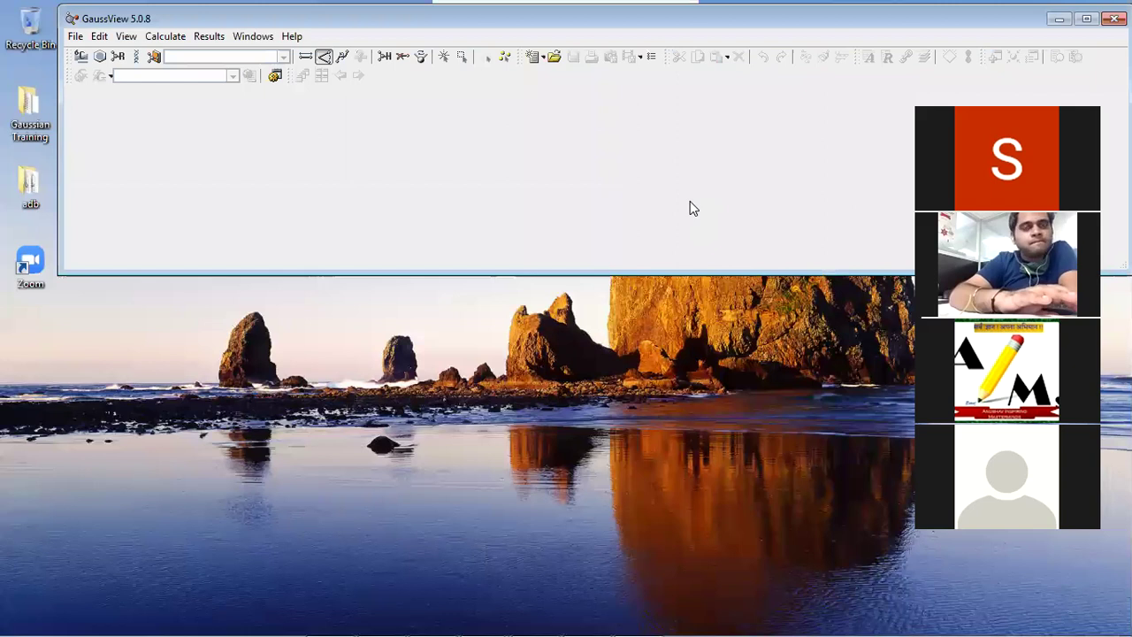
{"action": "left_click", "coordinate": [78, 41]}
{"action": "mouse_move", "coordinate": [99, 55]}
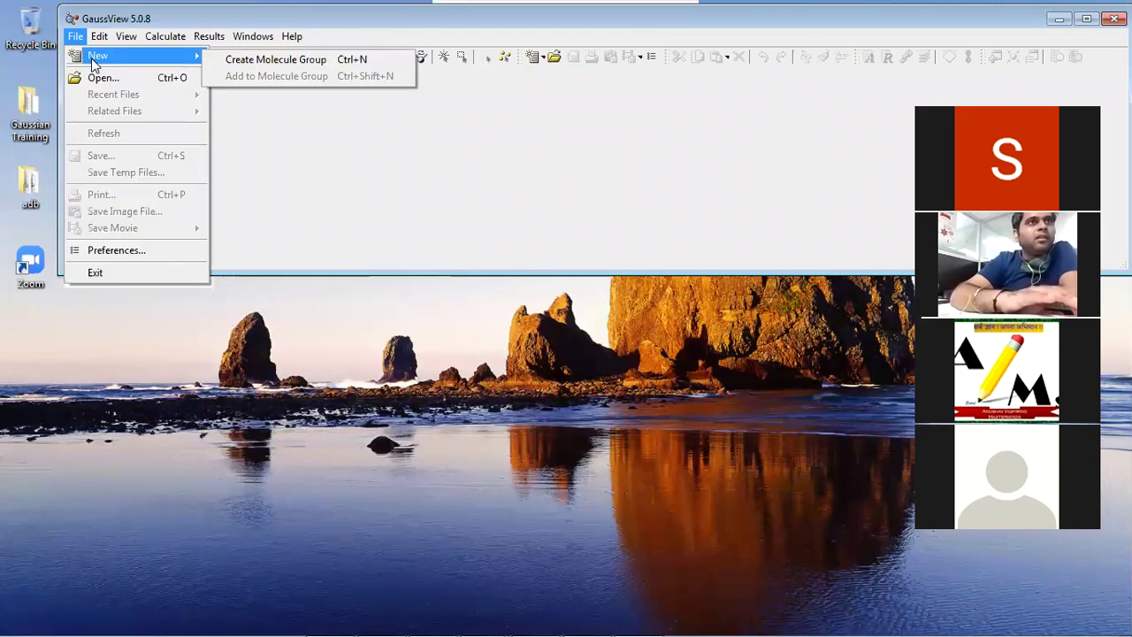
{"action": "left_click", "coordinate": [237, 58]}
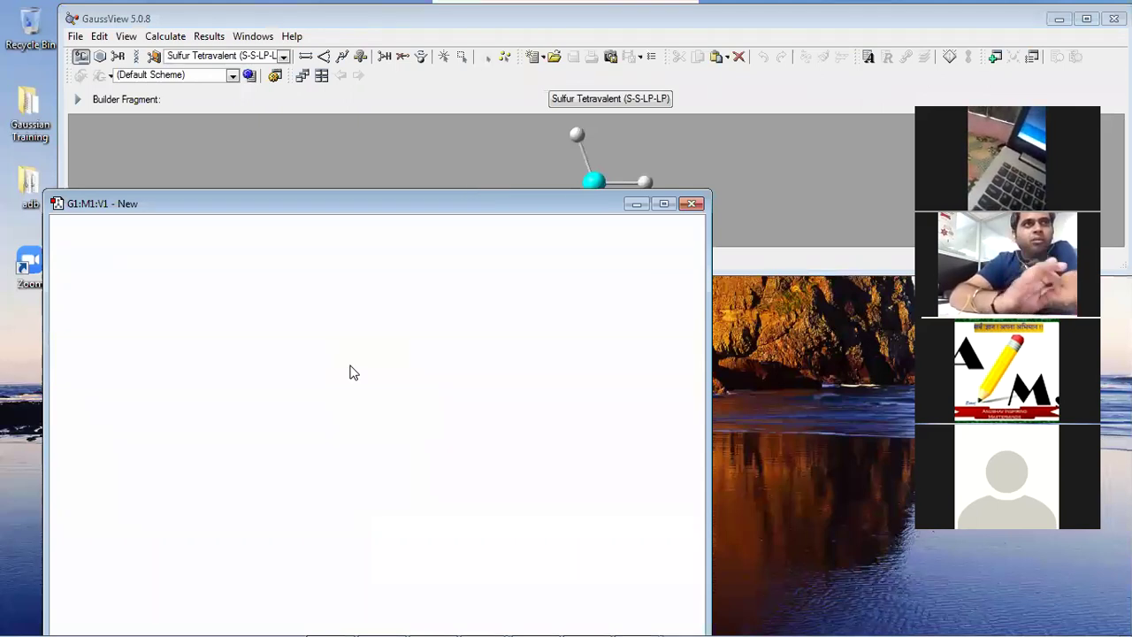
Place a tetrahedral carbon fragment in the empty molecule window.
{"action": "left_click", "coordinate": [78, 55]}
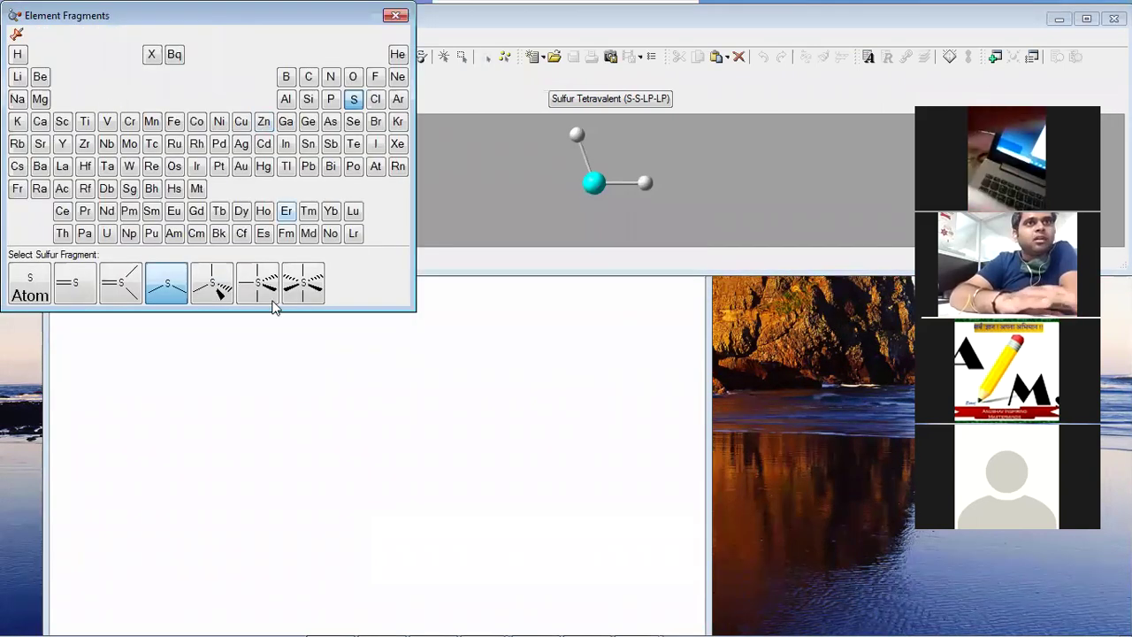
{"action": "left_click", "coordinate": [309, 77]}
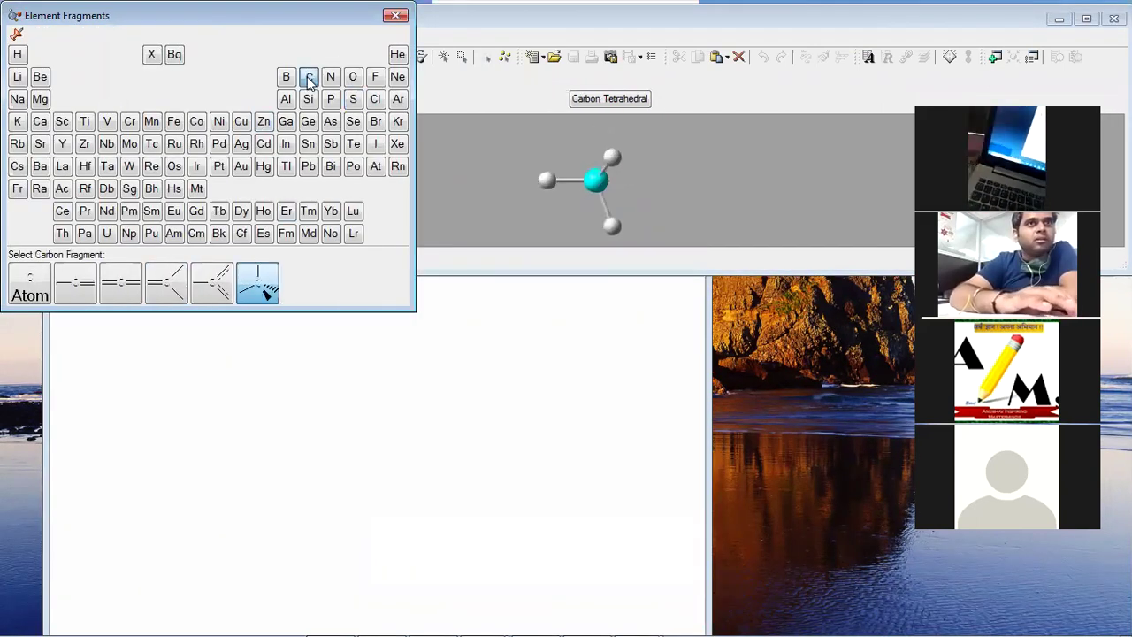
{"action": "left_click", "coordinate": [368, 416]}
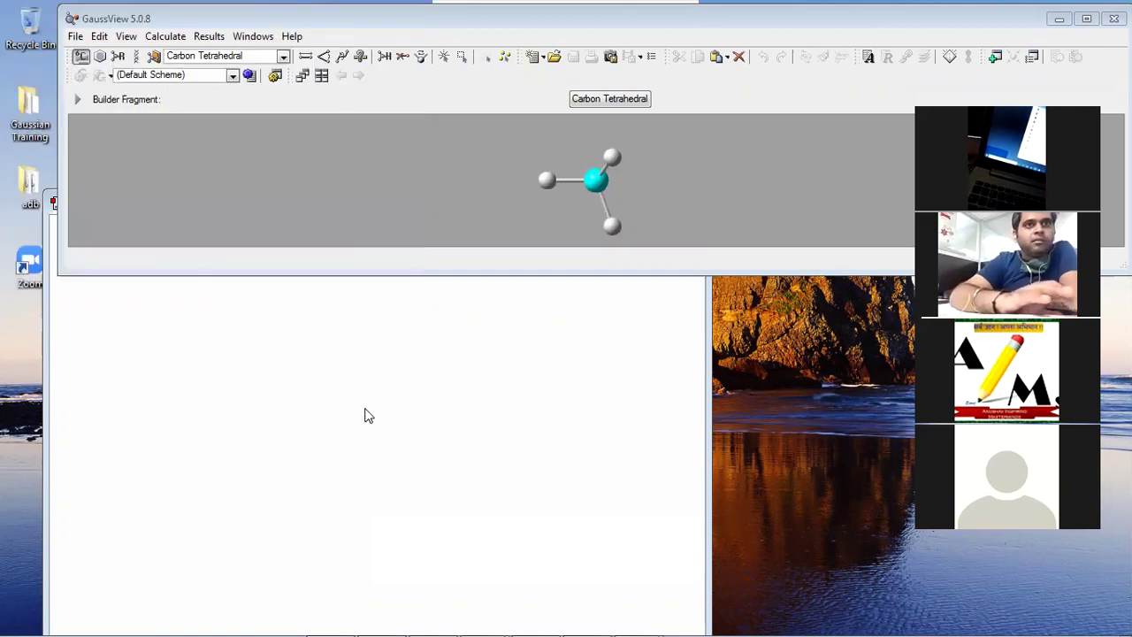
Replace one hydrogen of the methane with an Oxygen Tetravalent (S-S-LP-LP) fragment and clean the structure.
{"action": "left_click", "coordinate": [101, 57]}
{"action": "left_click", "coordinate": [84, 58]}
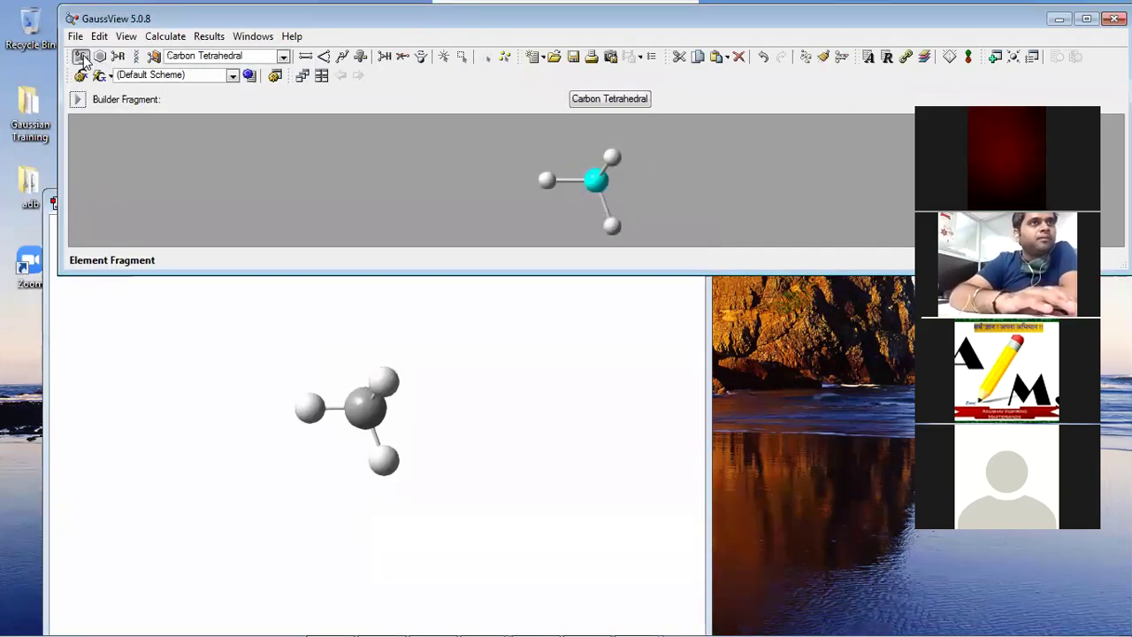
{"action": "left_click", "coordinate": [86, 59]}
{"action": "left_click", "coordinate": [353, 76]}
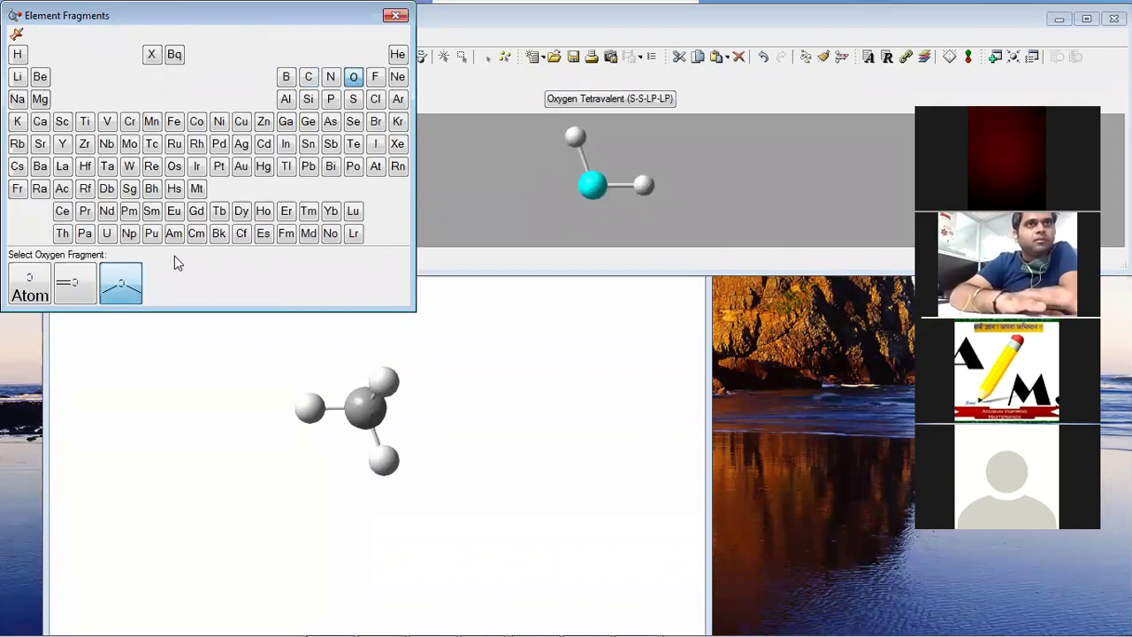
{"action": "left_click", "coordinate": [386, 382]}
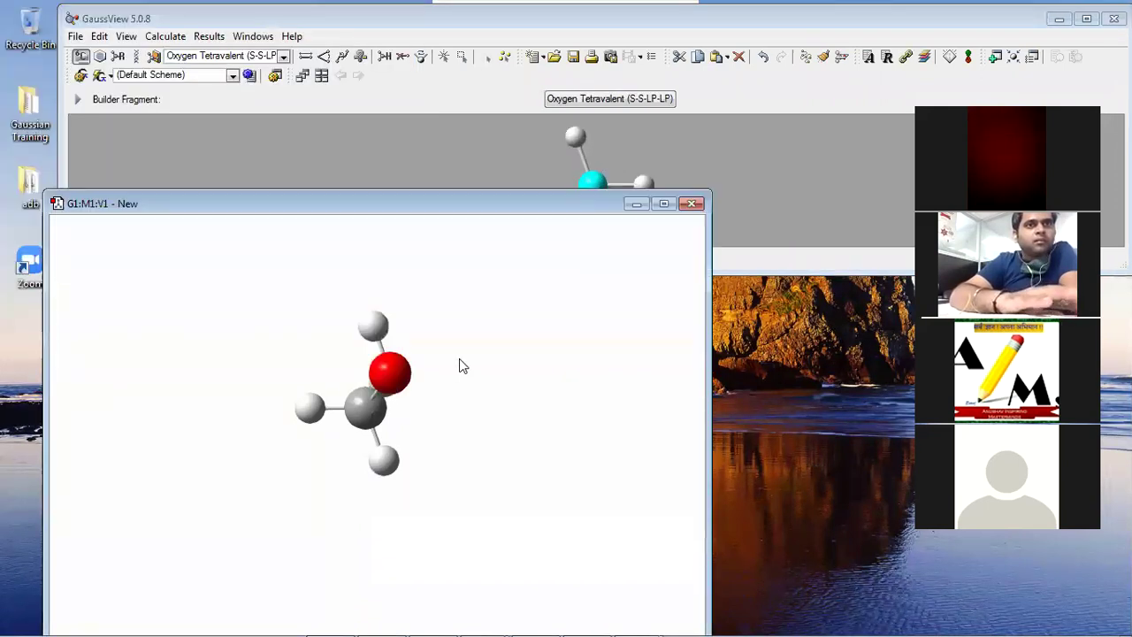
{"action": "left_click_drag", "start_coordinate": [520, 399], "coordinate": [529, 399]}
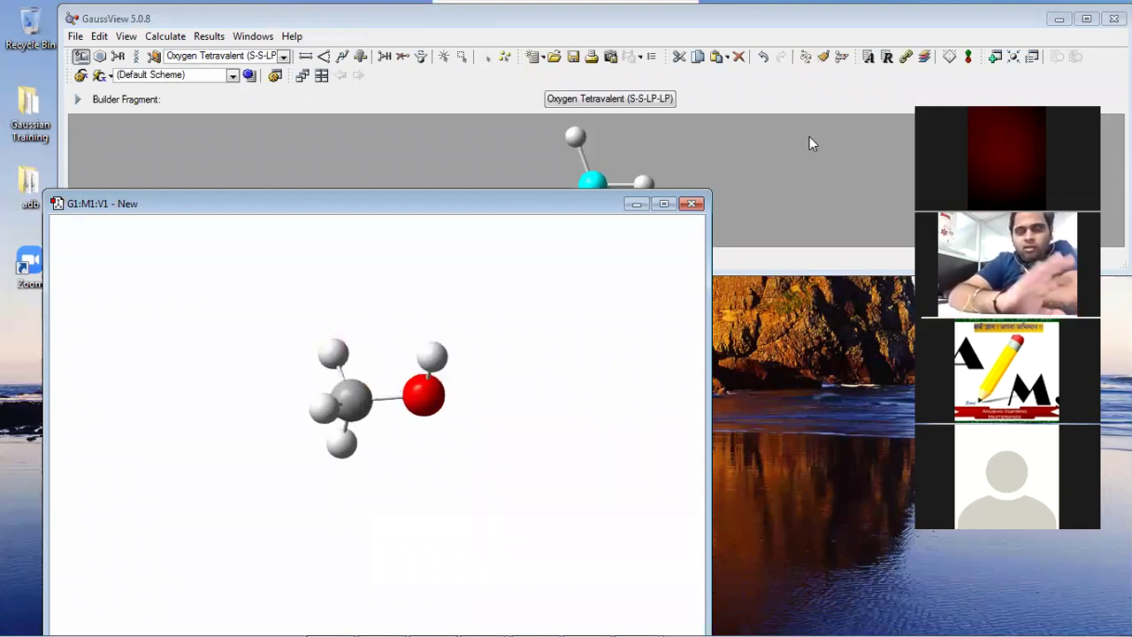
{"action": "left_click", "coordinate": [822, 58]}
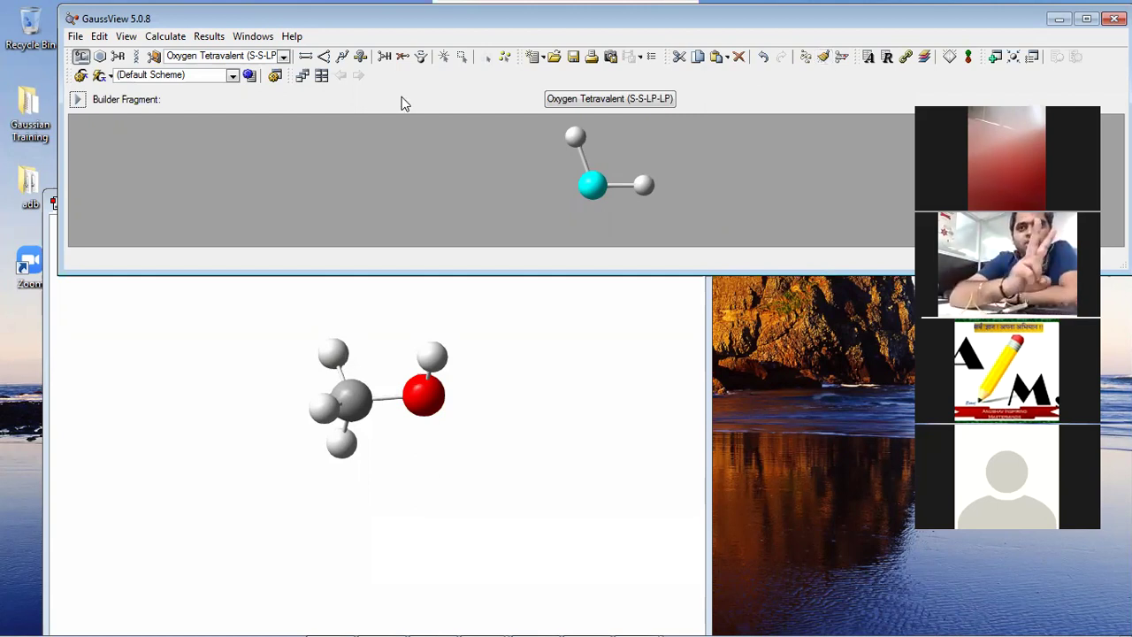
Open the Gaussian calculation setup for the methanol molecule and set the job type to Optimization.
{"action": "left_click", "coordinate": [176, 39]}
{"action": "left_click", "coordinate": [174, 58]}
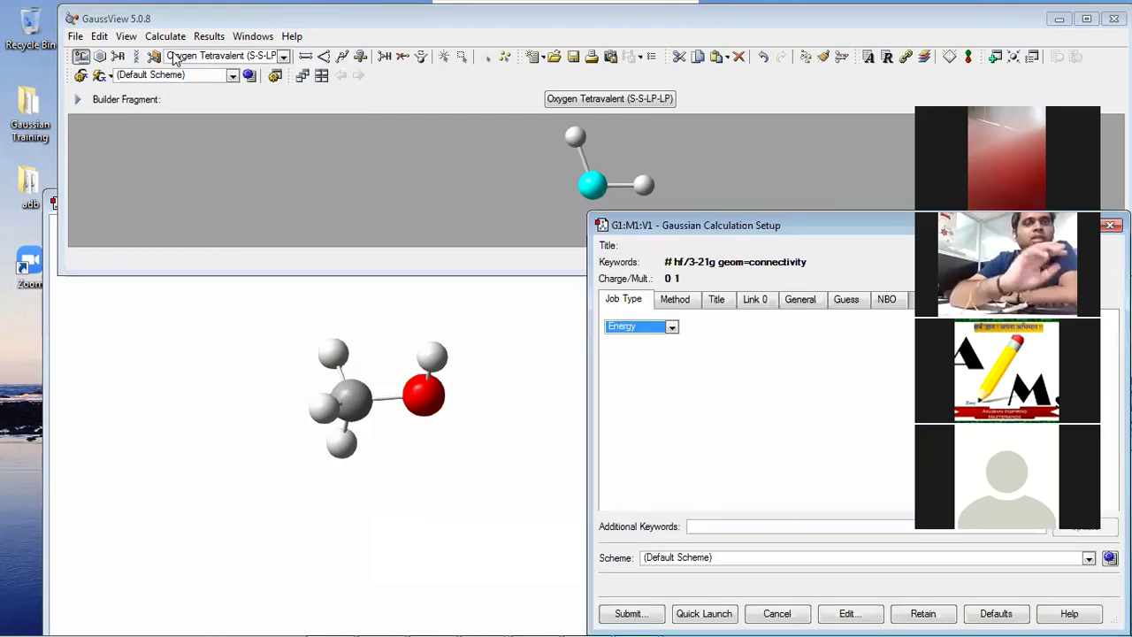
{"action": "left_click_drag", "start_coordinate": [511, 221], "coordinate": [152, 107]}
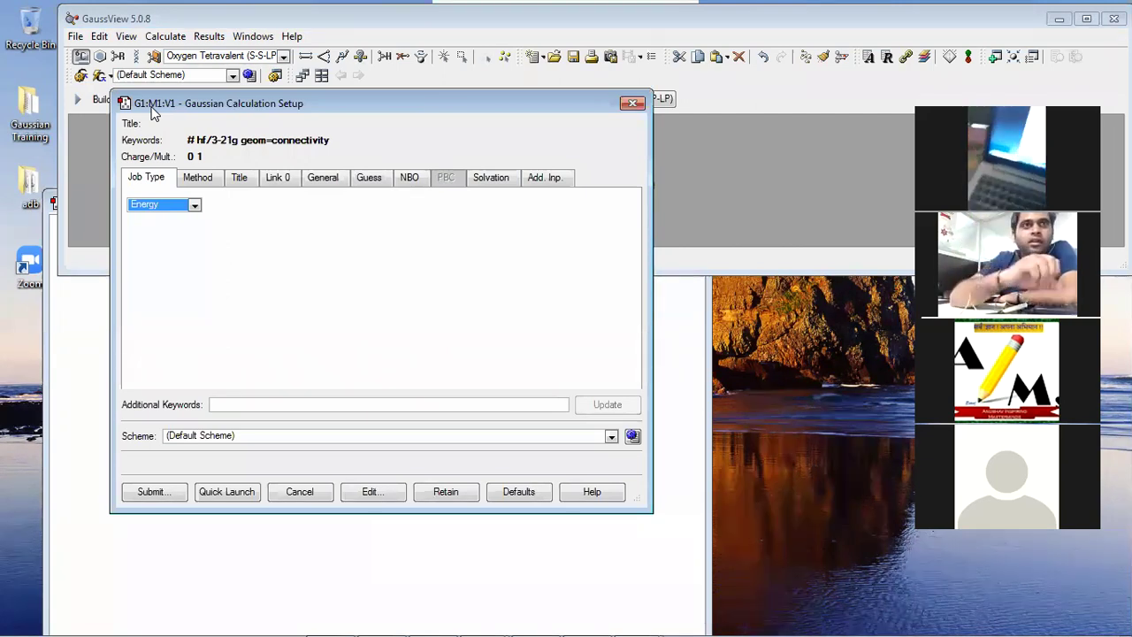
{"action": "left_click", "coordinate": [194, 205]}
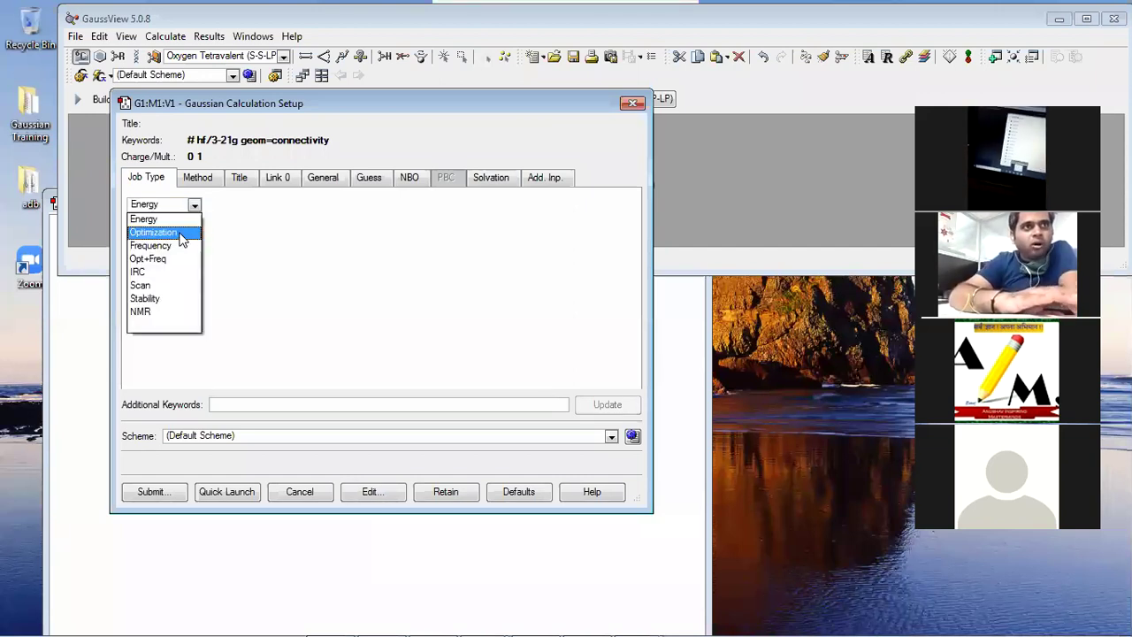
{"action": "left_click", "coordinate": [180, 233]}
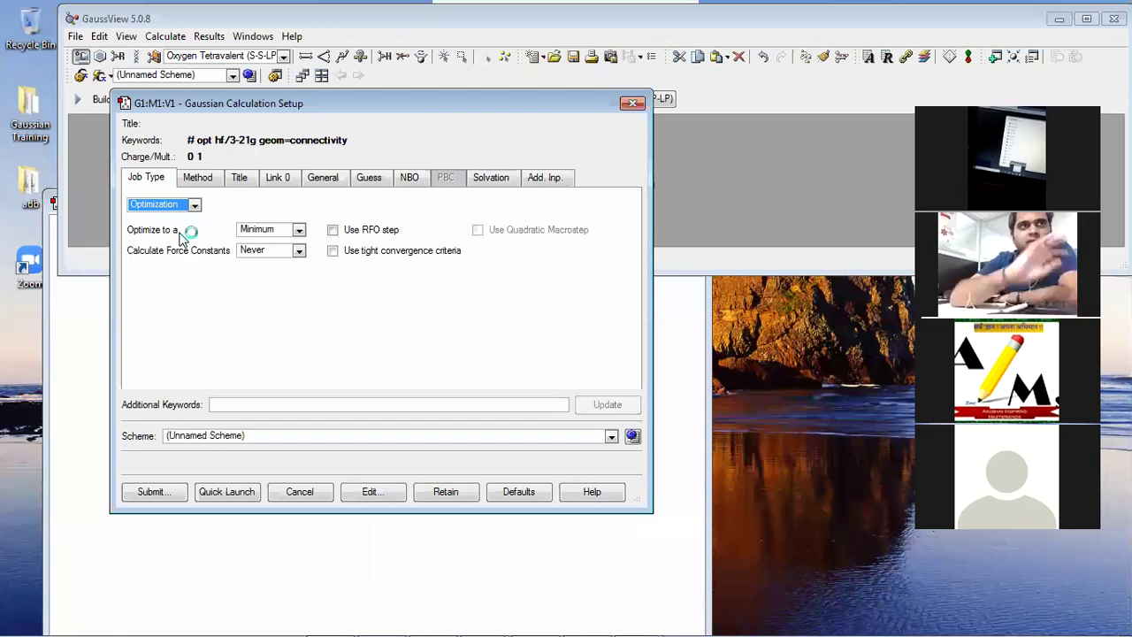
{"action": "left_click", "coordinate": [181, 207]}
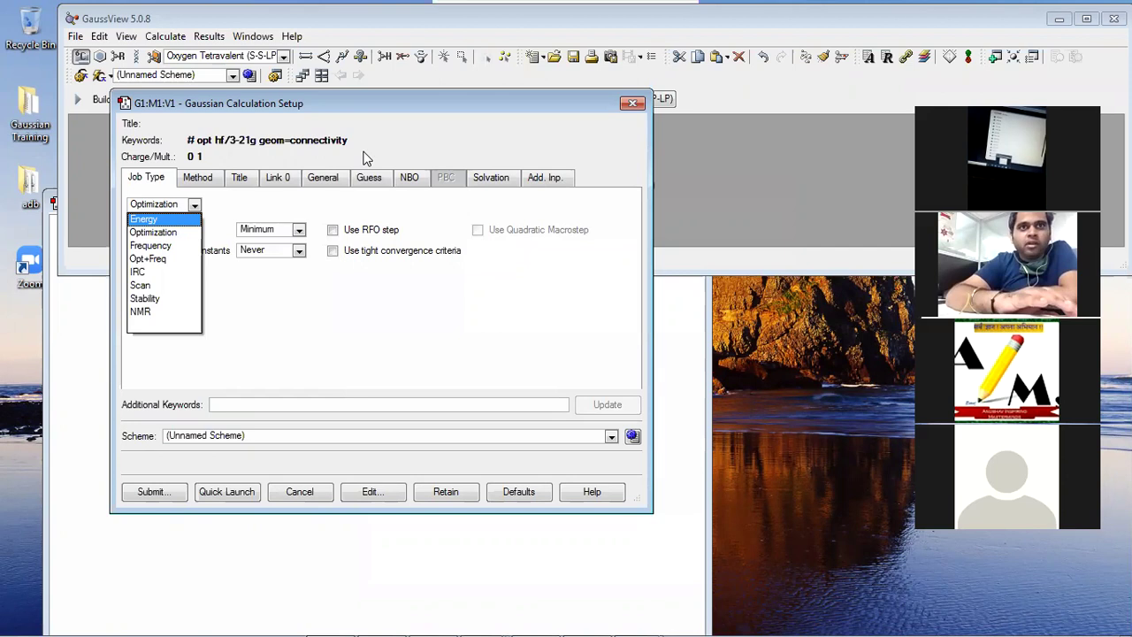
{"action": "left_click", "coordinate": [580, 411]}
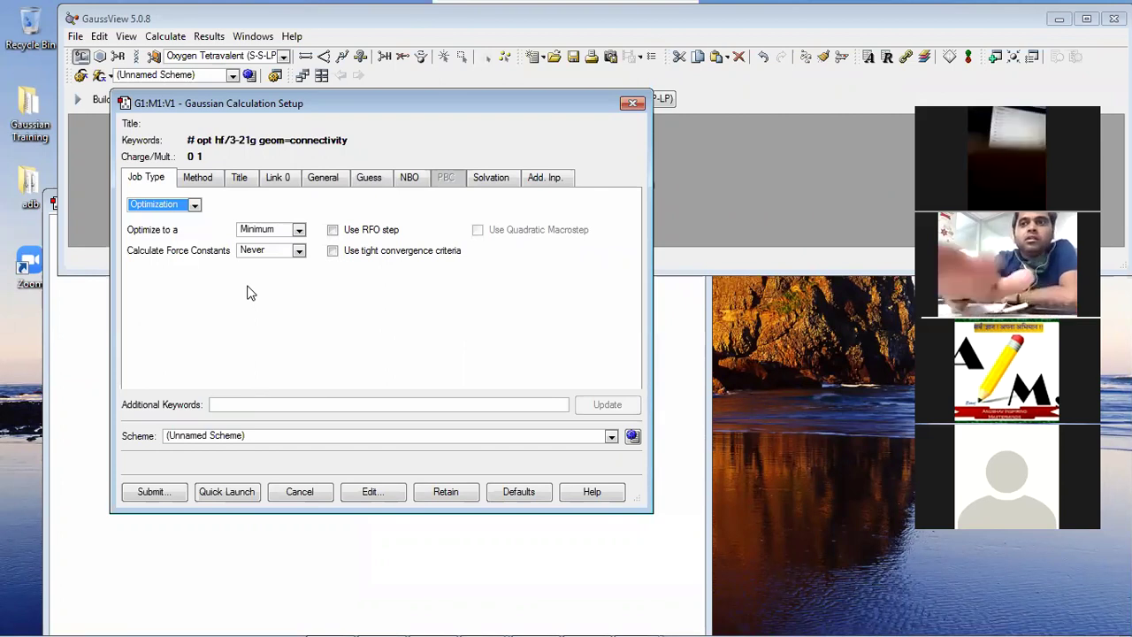
Try the Energy and Opt+Freq job types in the calculation setup.
{"action": "left_click", "coordinate": [193, 204]}
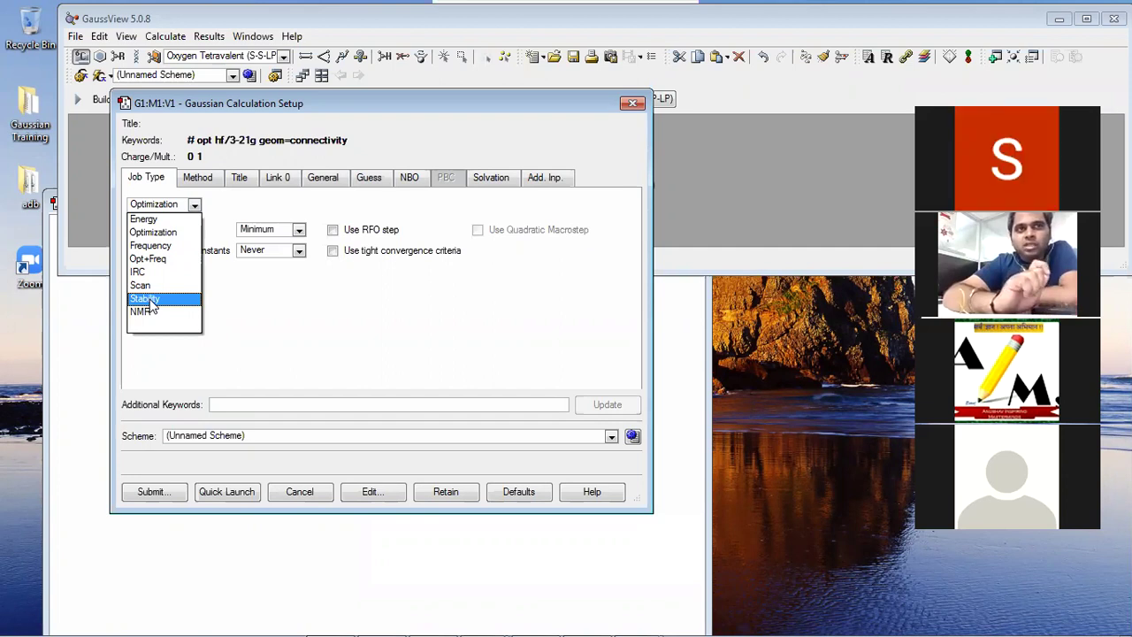
{"action": "left_click", "coordinate": [155, 220]}
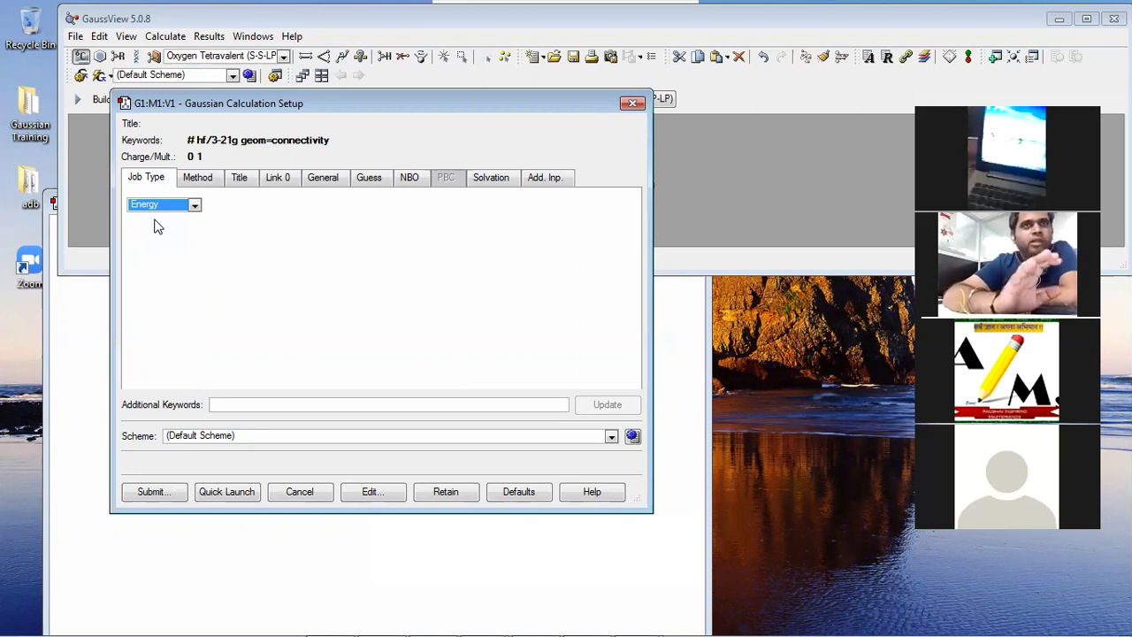
{"action": "left_click", "coordinate": [156, 207]}
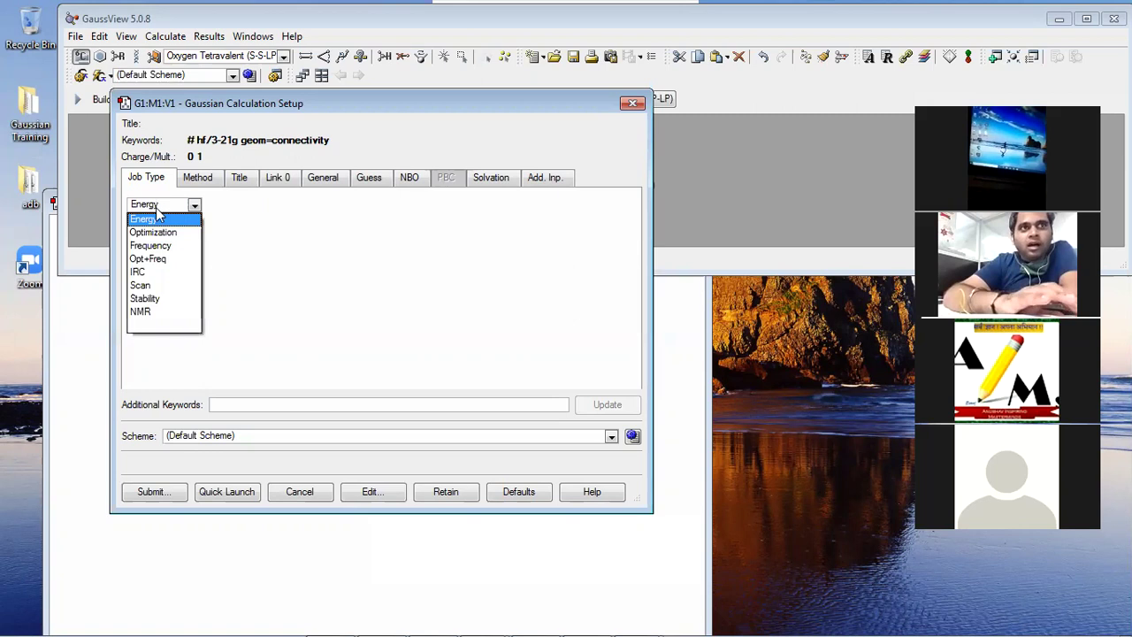
{"action": "left_click", "coordinate": [156, 219]}
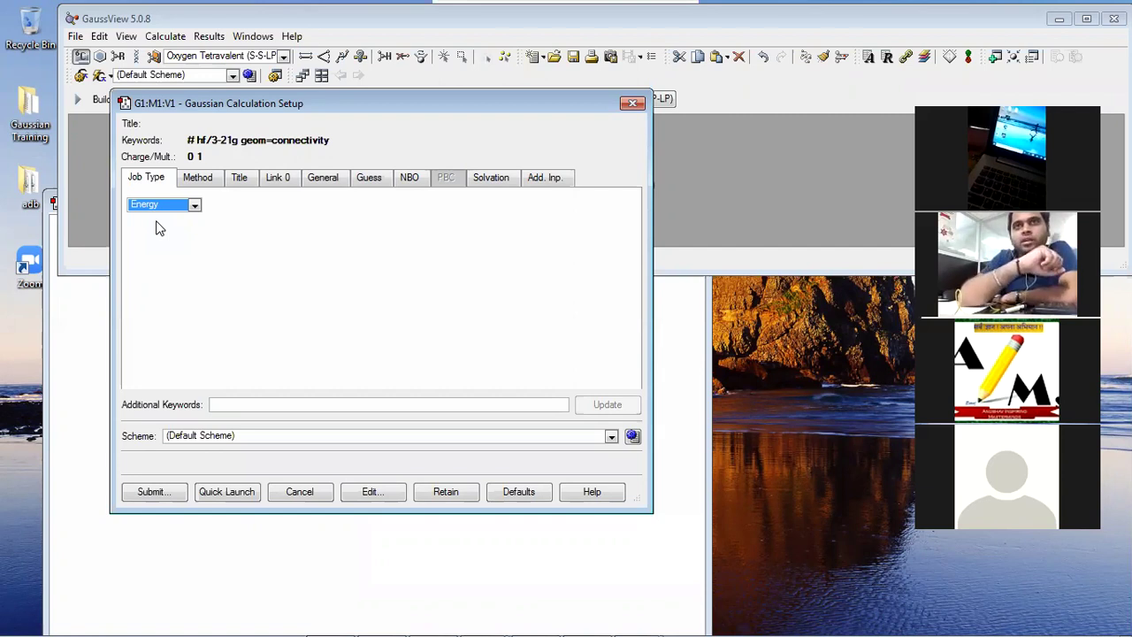
{"action": "left_click", "coordinate": [160, 204]}
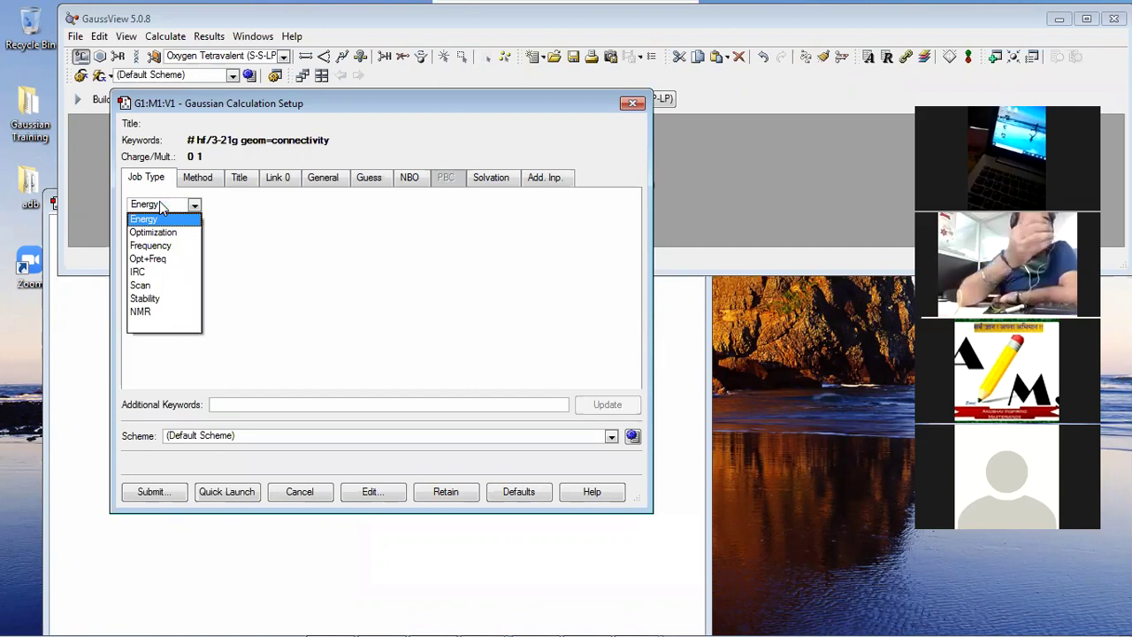
{"action": "left_click", "coordinate": [157, 259]}
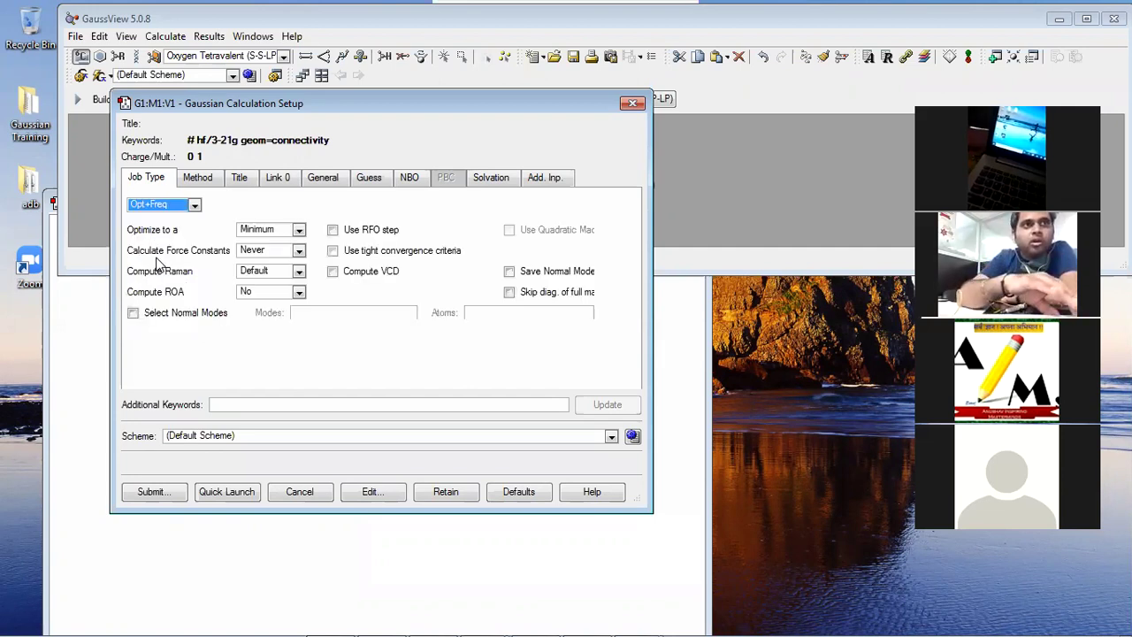
Set the job type back to Optimization.
{"action": "left_click", "coordinate": [169, 205]}
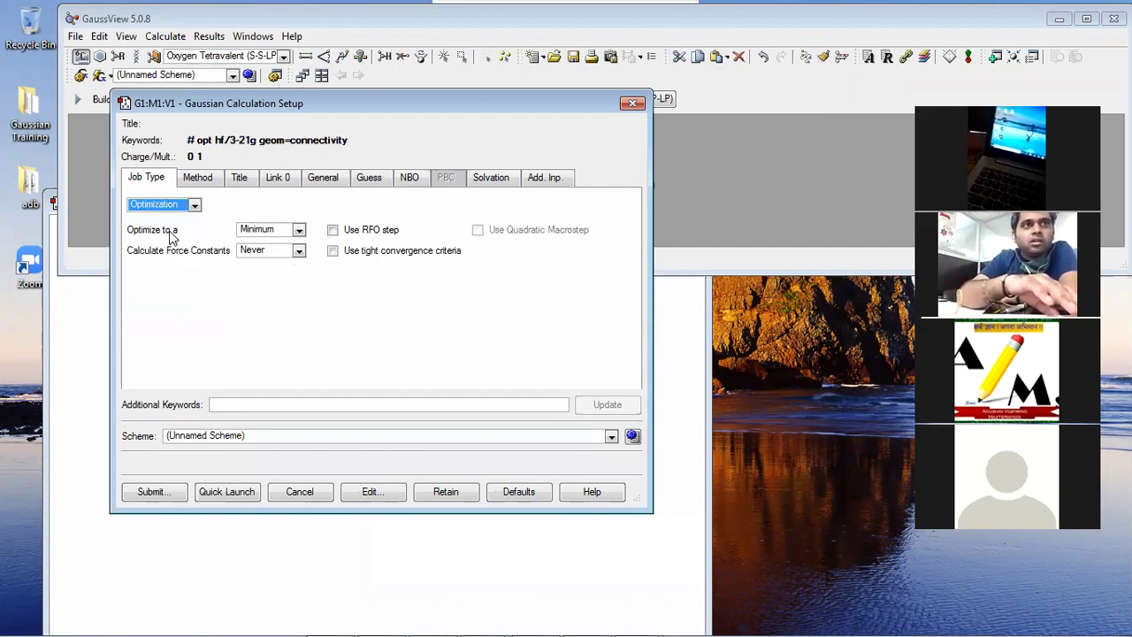
{"action": "left_click", "coordinate": [172, 233]}
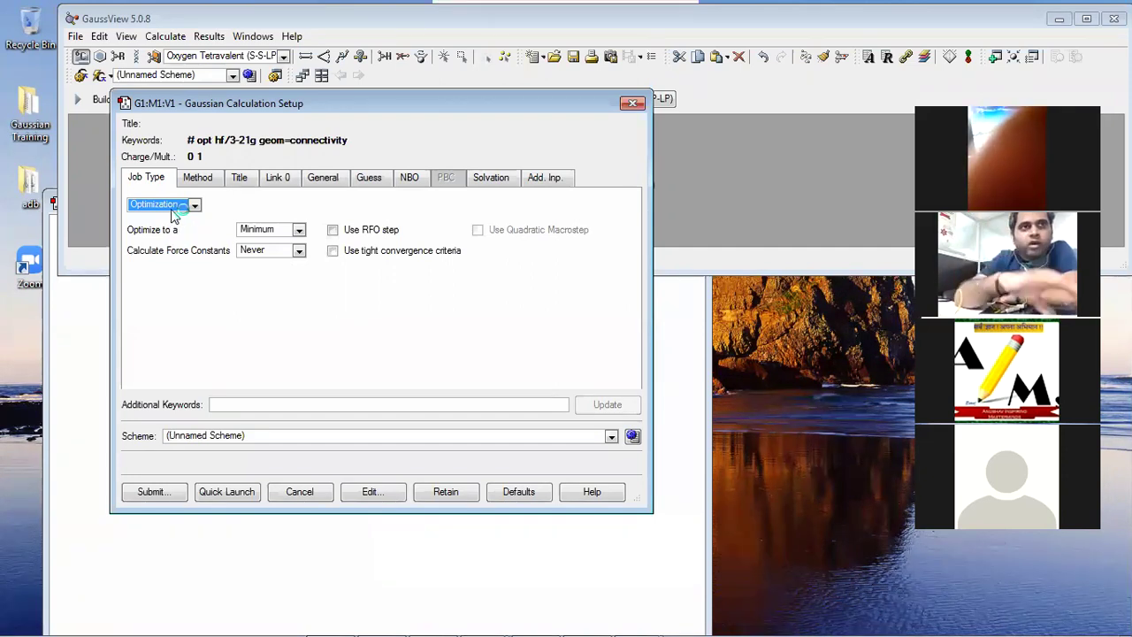
{"action": "left_click", "coordinate": [176, 206]}
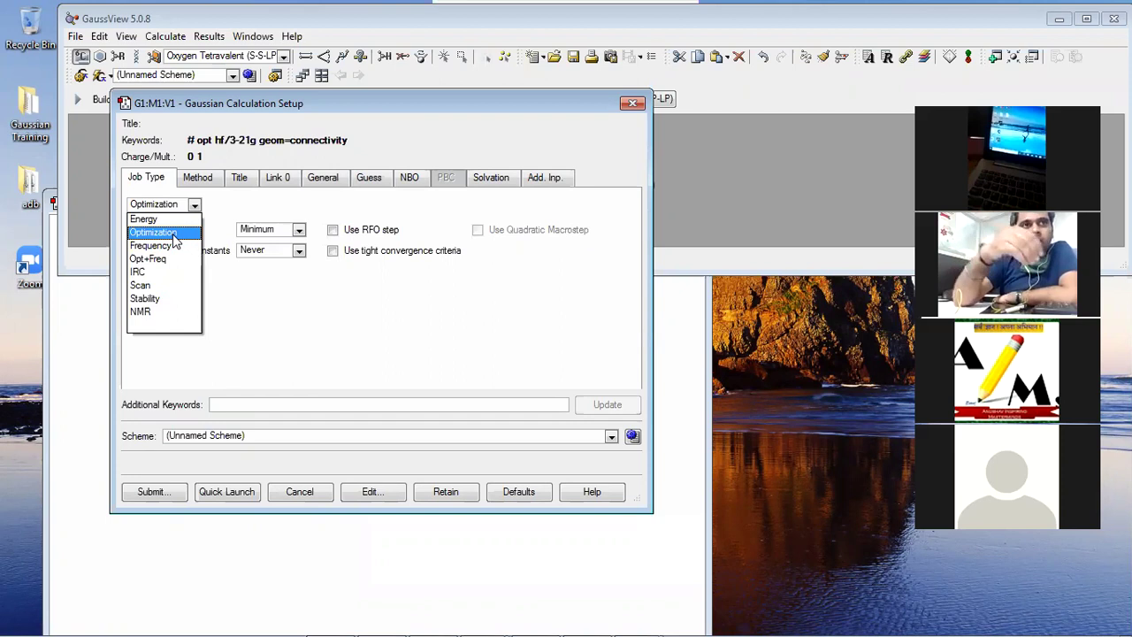
{"action": "left_click", "coordinate": [175, 241]}
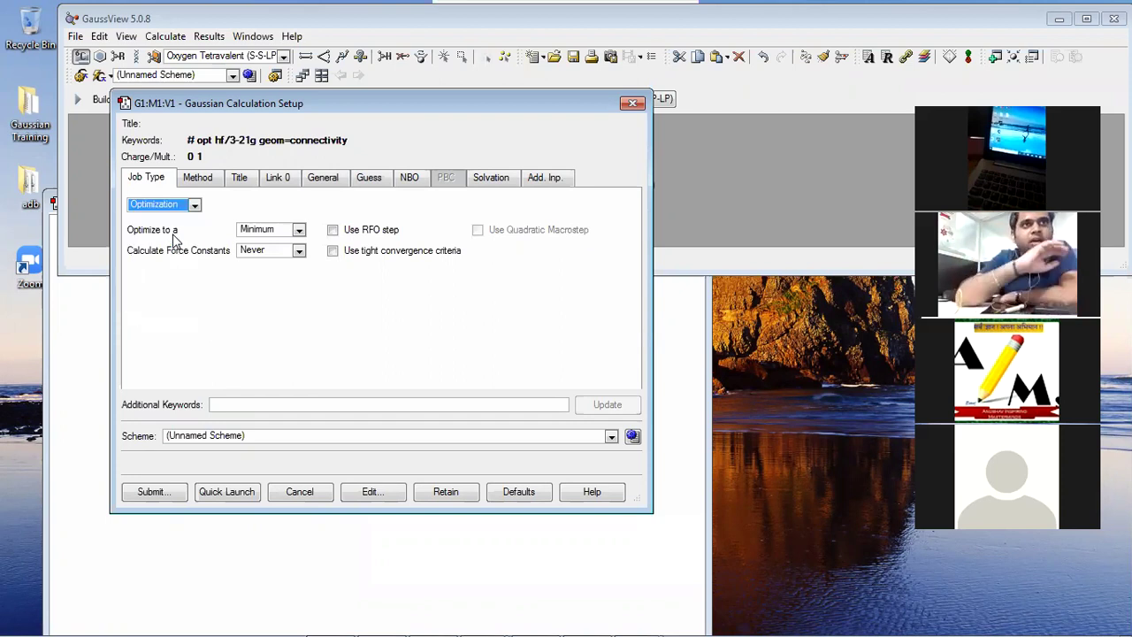
Change the calculation method from Ground State to TD-SCF.
{"action": "left_click", "coordinate": [203, 178]}
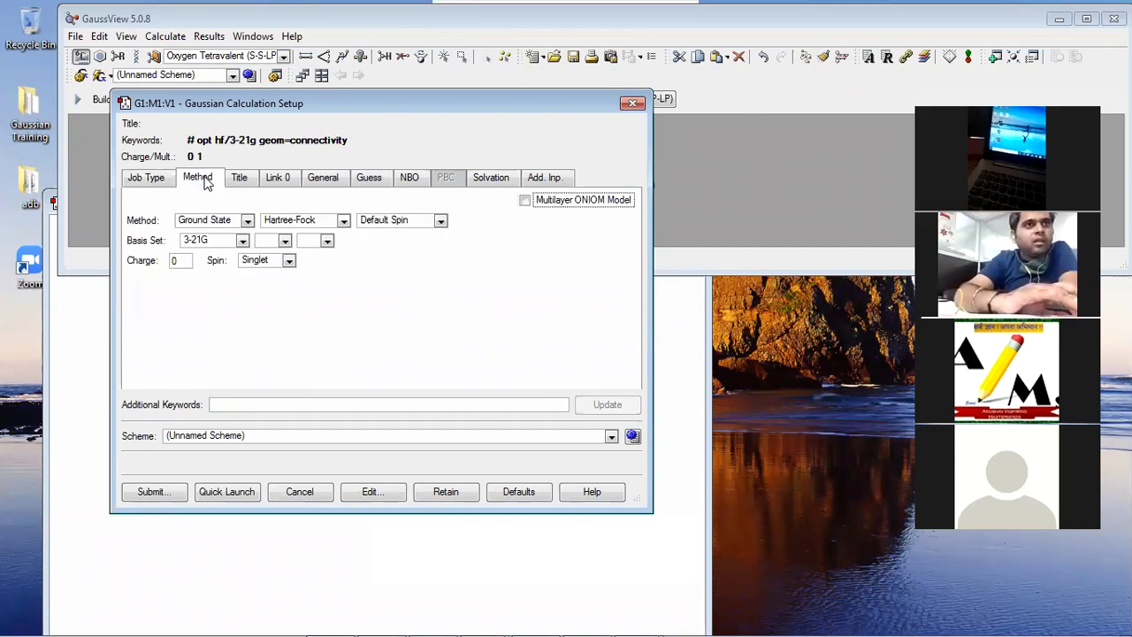
{"action": "left_click", "coordinate": [216, 222]}
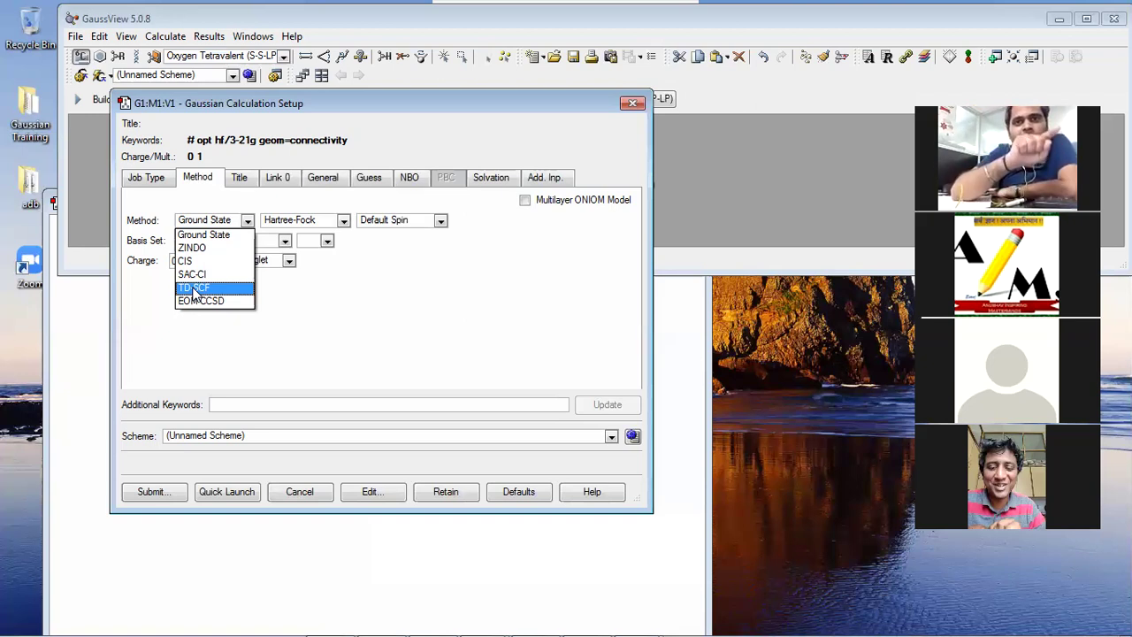
{"action": "left_click", "coordinate": [194, 289]}
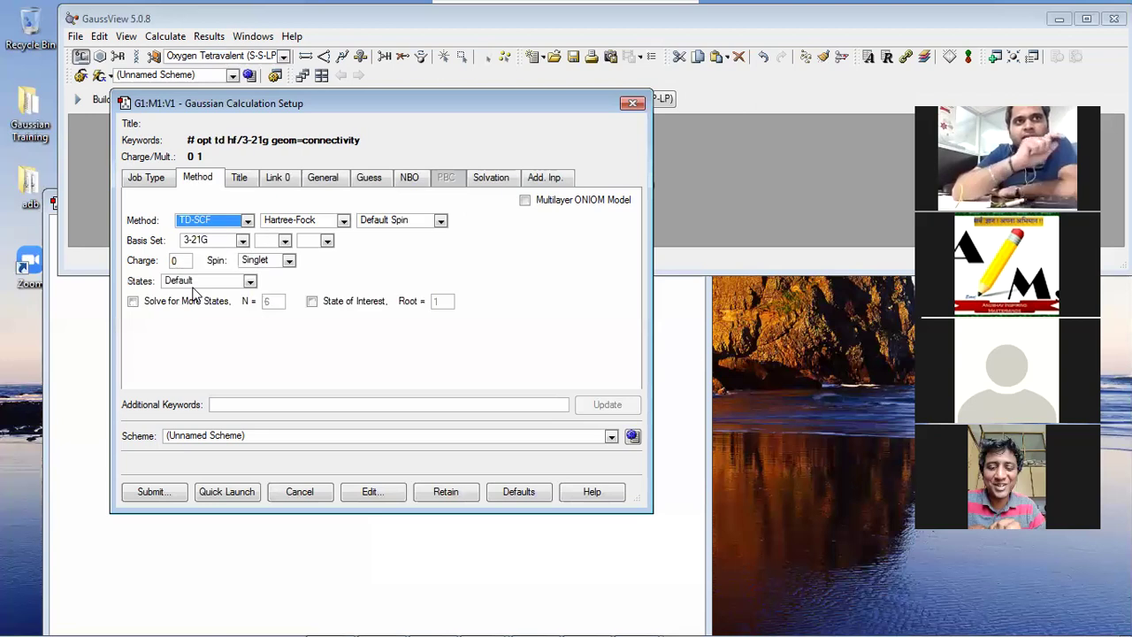
Set the job type to Energy for the TD-SCF calculation.
{"action": "left_click", "coordinate": [167, 186]}
{"action": "left_click", "coordinate": [167, 204]}
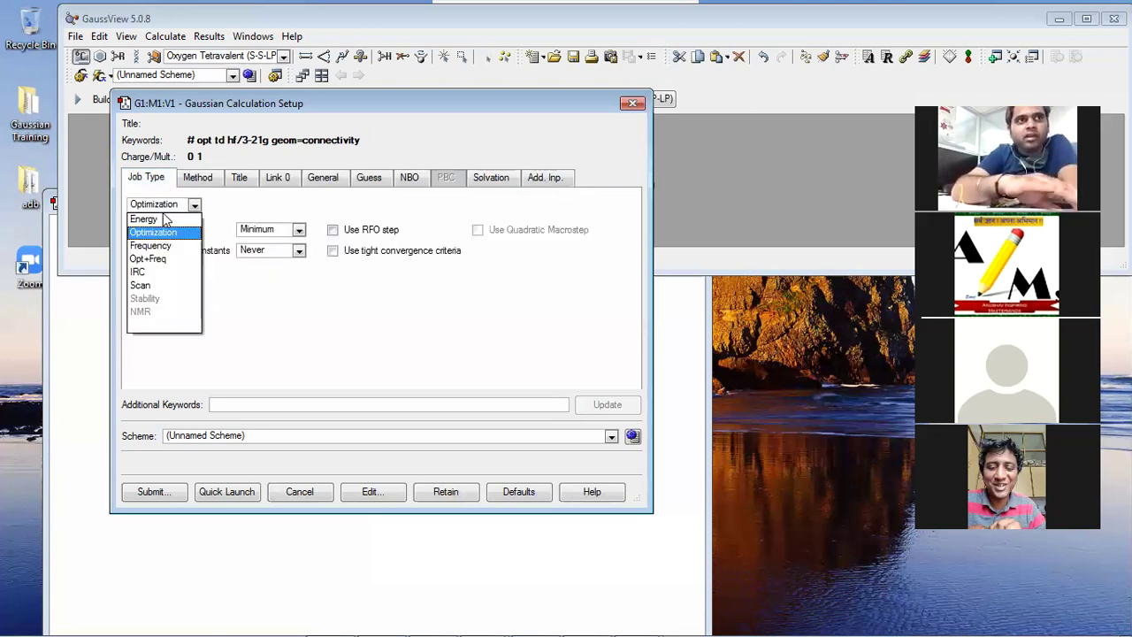
{"action": "left_click", "coordinate": [165, 219]}
Change the job type of the TD-SCF calculation from Energy to Optimization.
{"action": "left_click", "coordinate": [197, 178]}
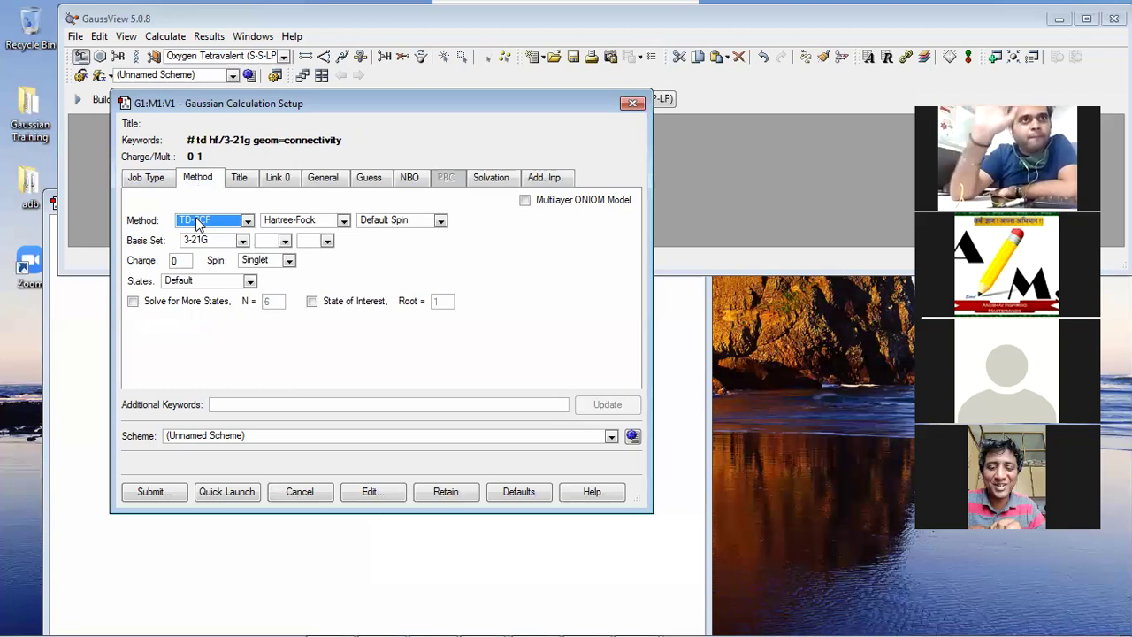
{"action": "left_click", "coordinate": [160, 181]}
{"action": "left_click", "coordinate": [164, 210]}
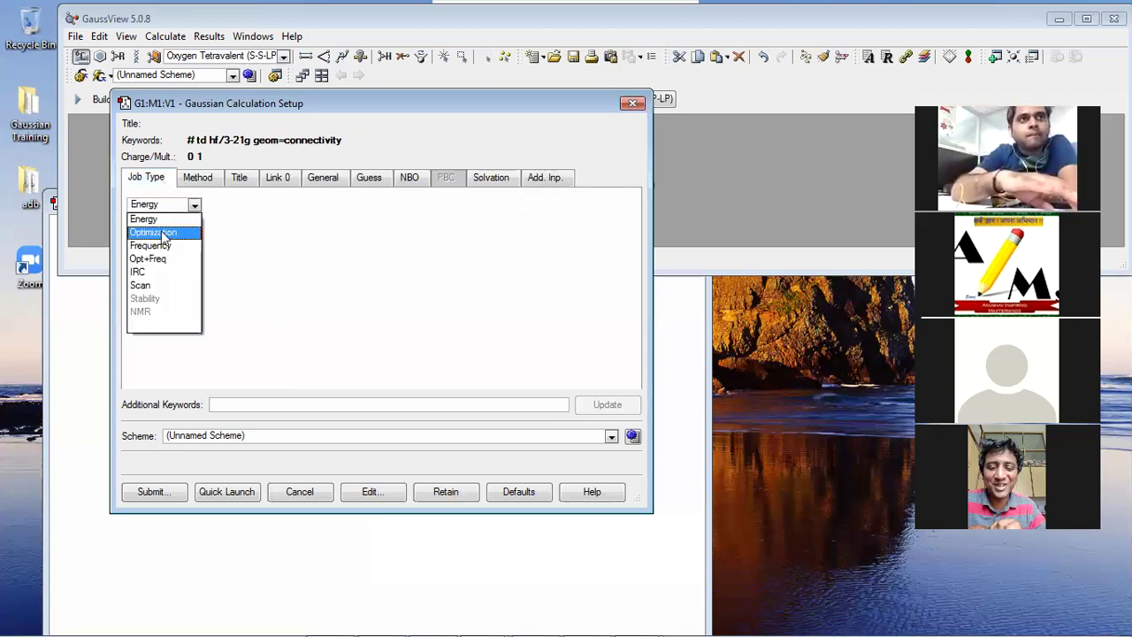
{"action": "left_click", "coordinate": [165, 232]}
Change the calculation method from TD-SCF back to Ground State for the optimization job.
{"action": "left_click", "coordinate": [205, 181]}
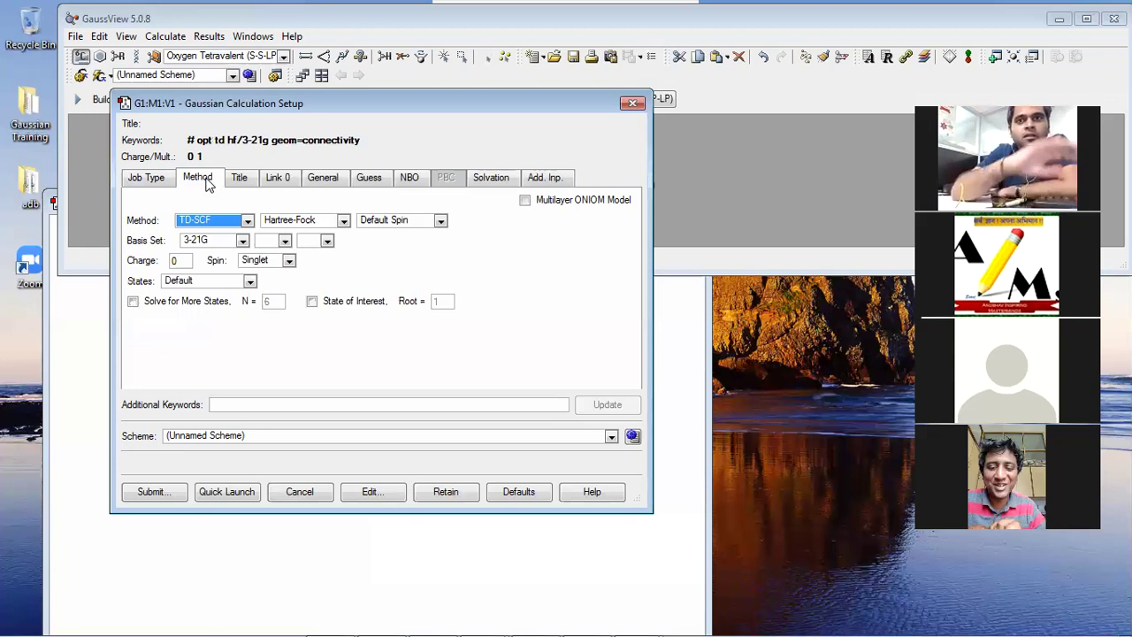
{"action": "left_click", "coordinate": [216, 221]}
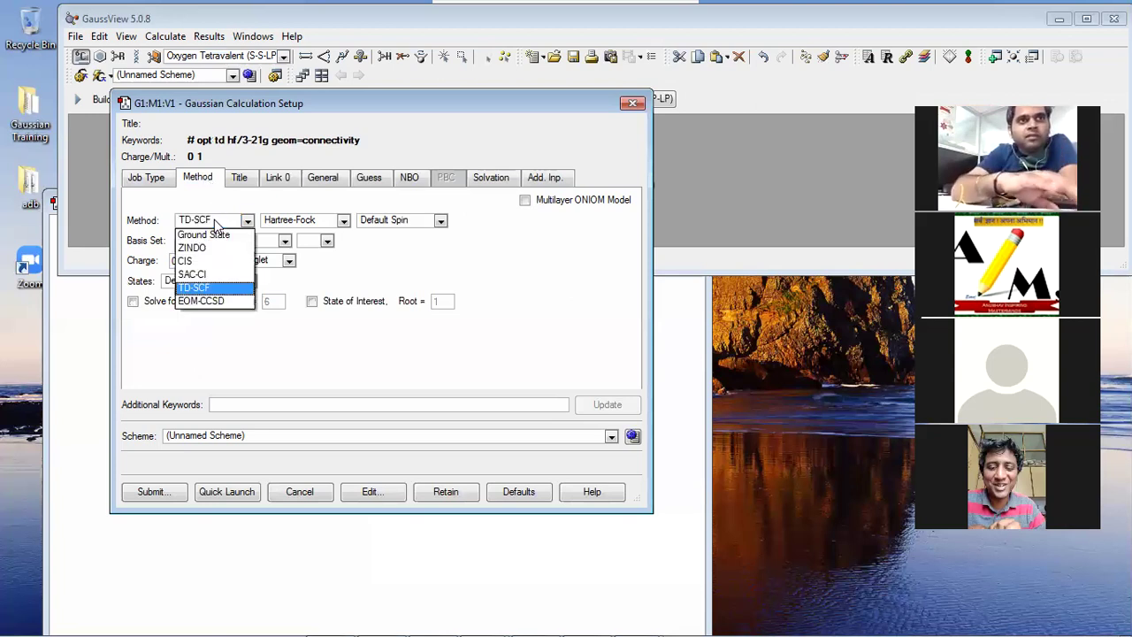
{"action": "left_click", "coordinate": [155, 178]}
{"action": "left_click", "coordinate": [192, 180]}
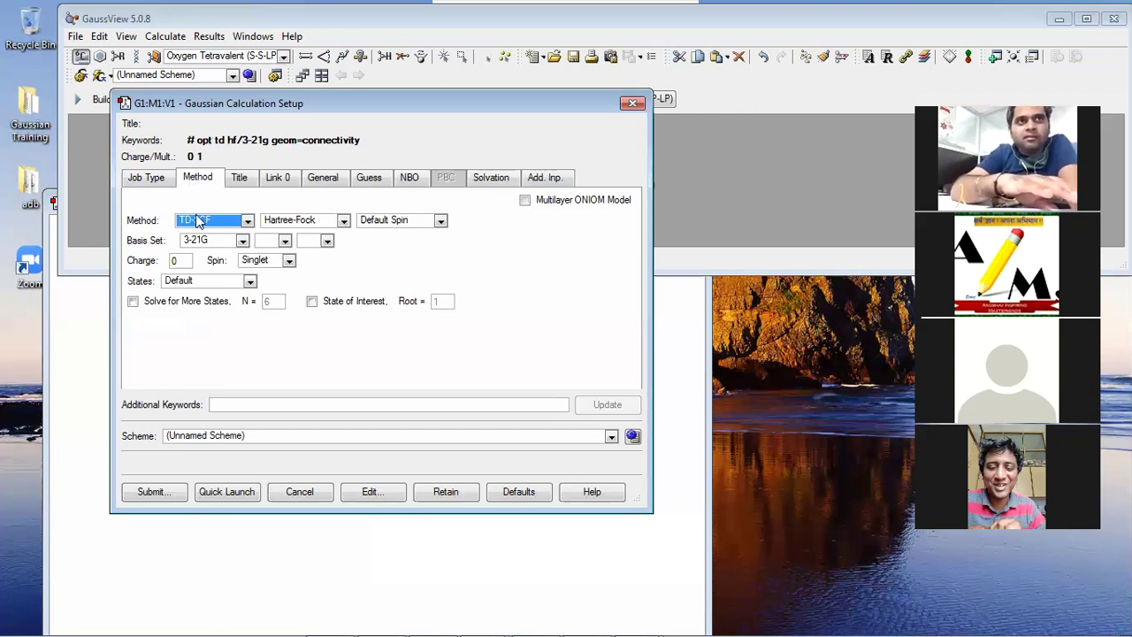
{"action": "left_click", "coordinate": [199, 221]}
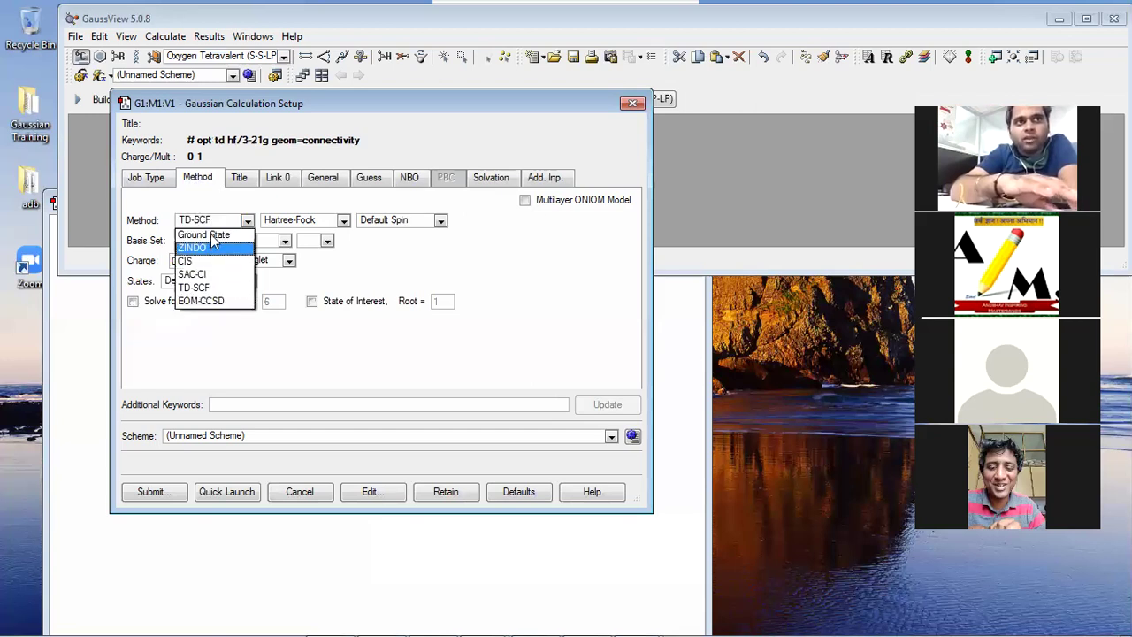
{"action": "left_click", "coordinate": [211, 235]}
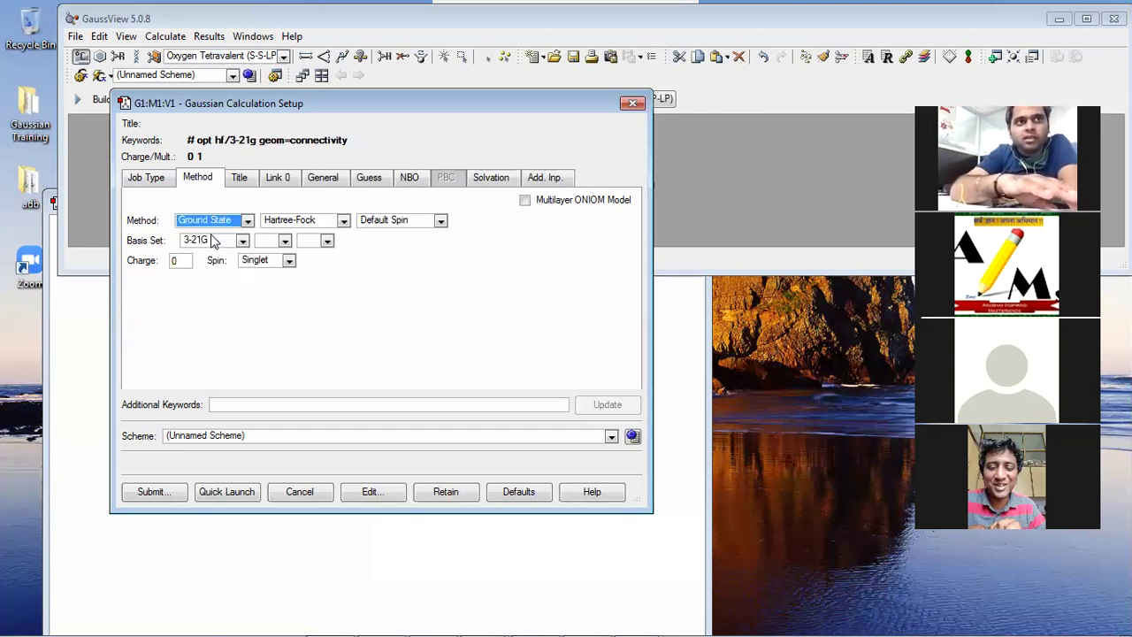
Review the available levels of theory and replace Hartree-Fock with DFT for the ground-state method.
{"action": "left_click", "coordinate": [292, 220]}
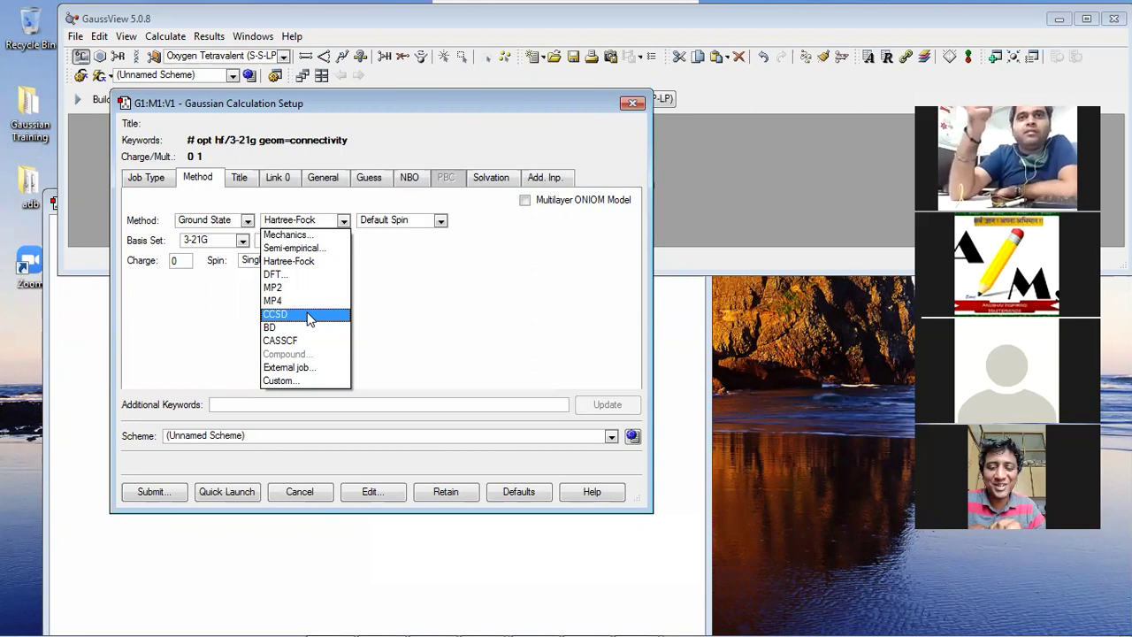
{"action": "left_click", "coordinate": [553, 149]}
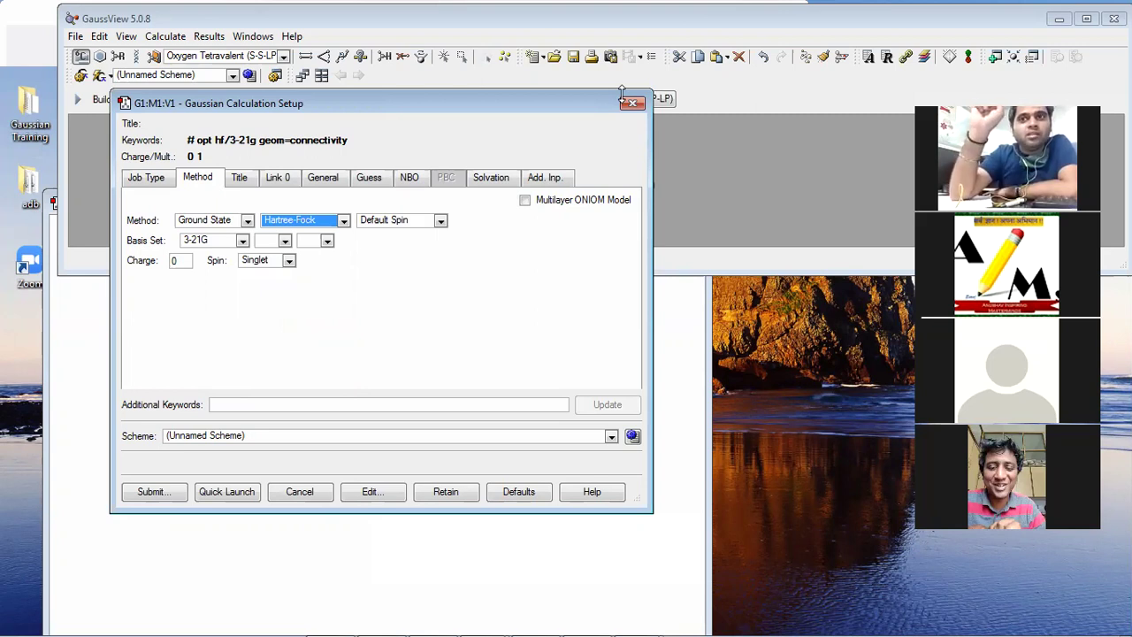
{"action": "left_click", "coordinate": [298, 224]}
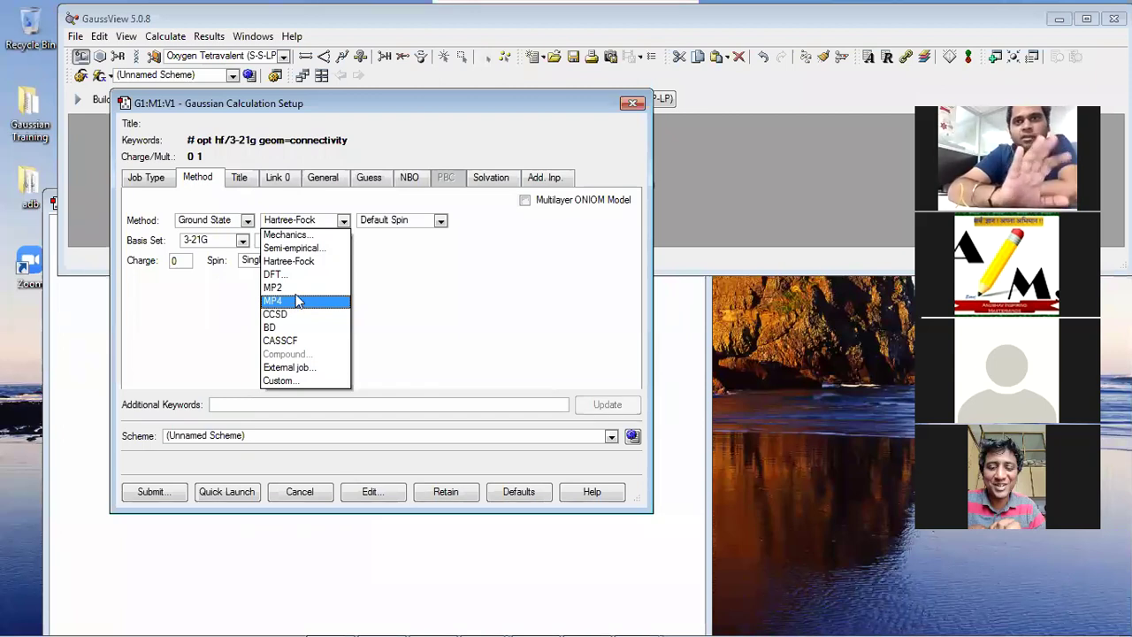
{"action": "left_click", "coordinate": [299, 275]}
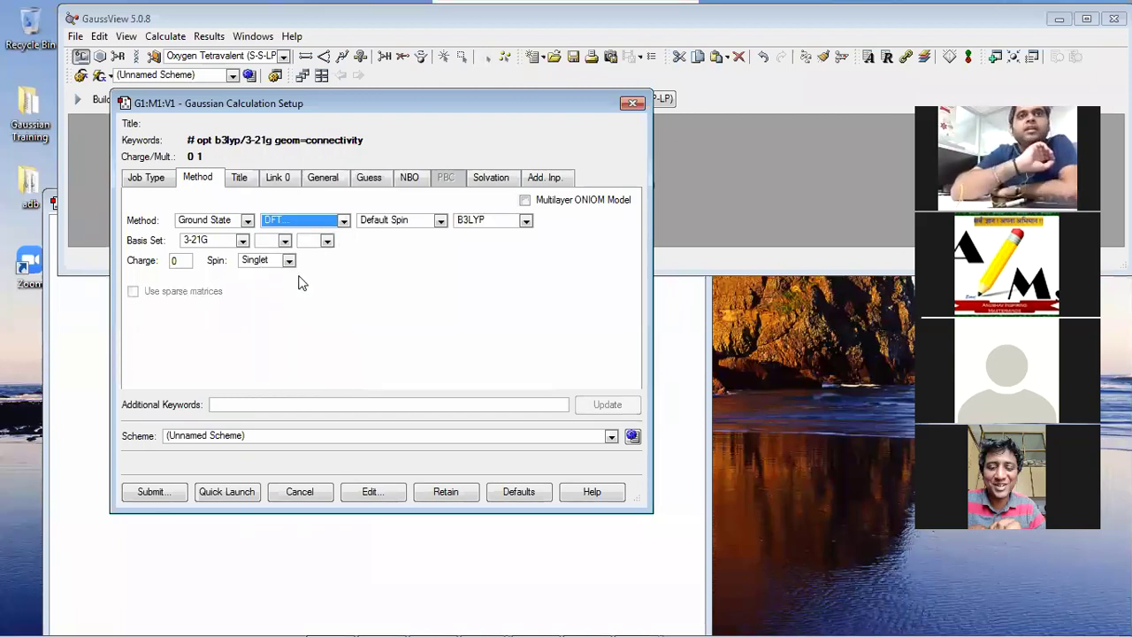
Review the spin treatment options and the list of DFT functionals, keeping Default Spin and B3LYP.
{"action": "left_click", "coordinate": [394, 220]}
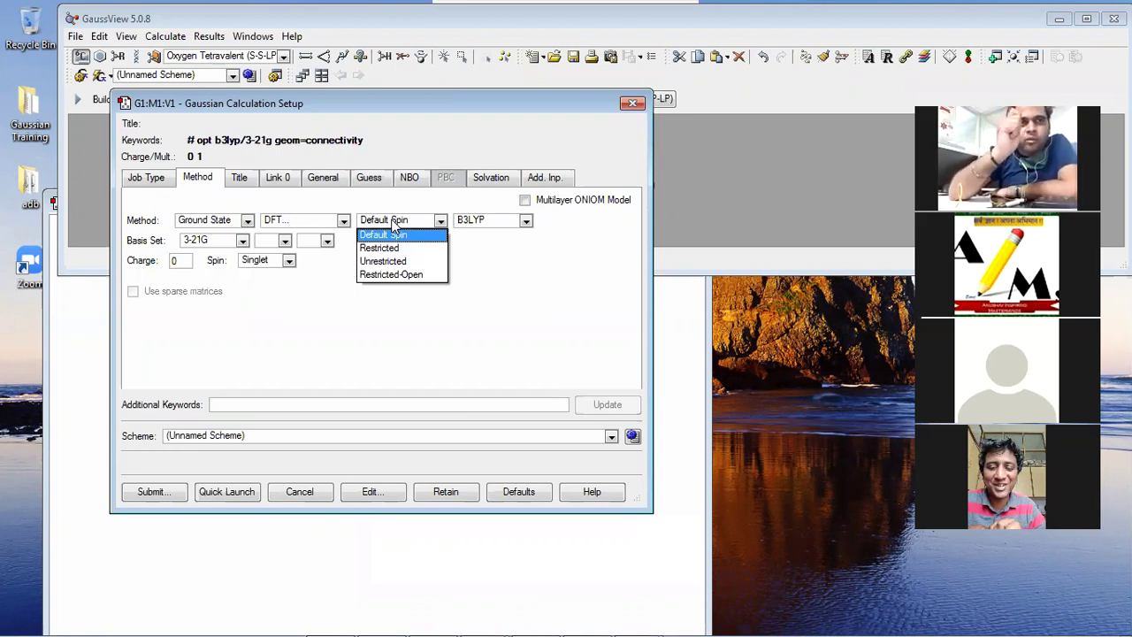
{"action": "left_click", "coordinate": [486, 233]}
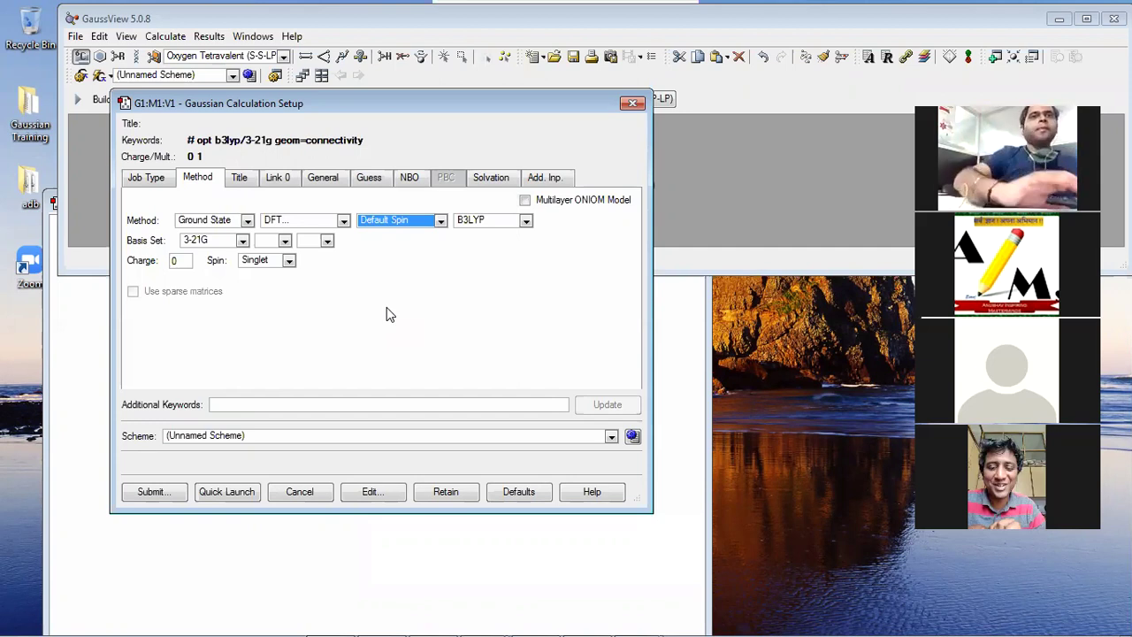
{"action": "left_click", "coordinate": [485, 225]}
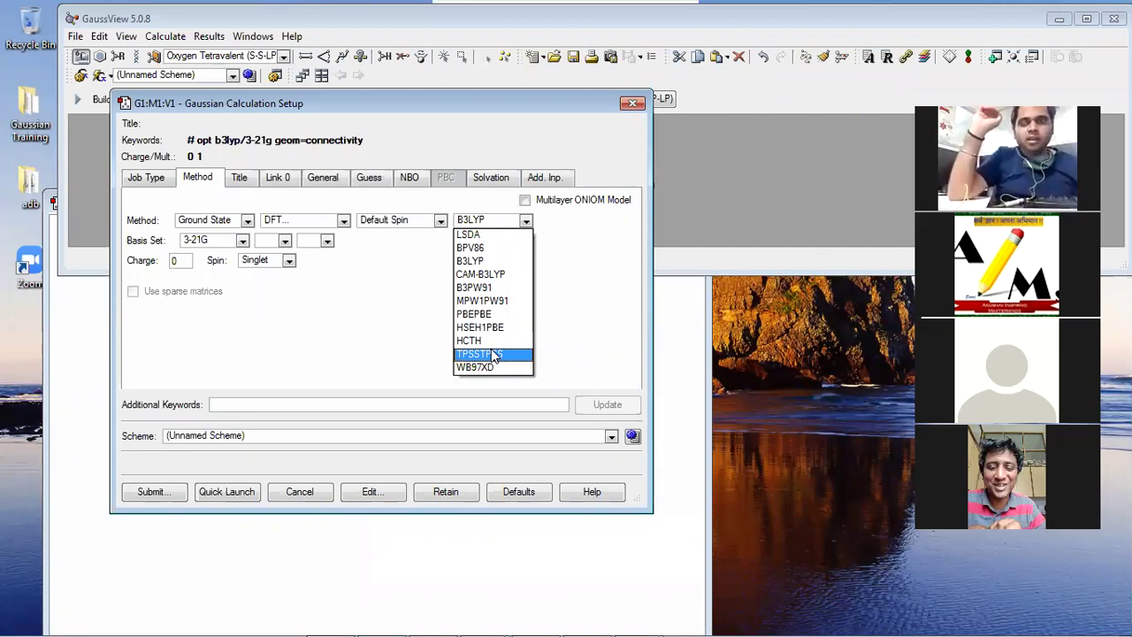
{"action": "left_click", "coordinate": [216, 242]}
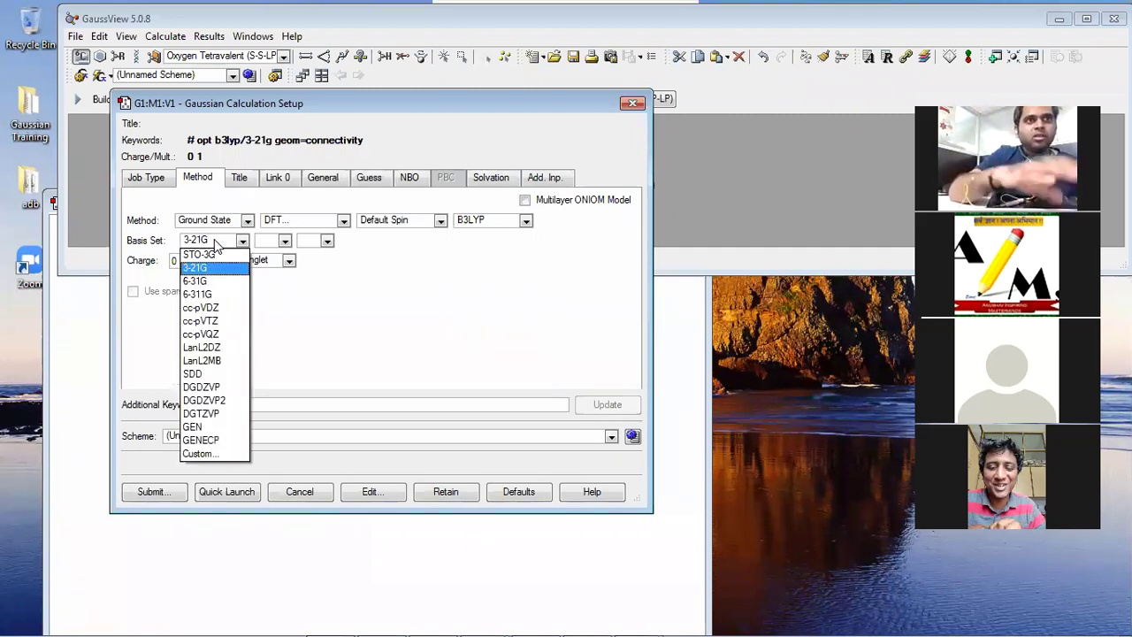
{"action": "left_click", "coordinate": [468, 236]}
{"action": "left_click", "coordinate": [476, 226]}
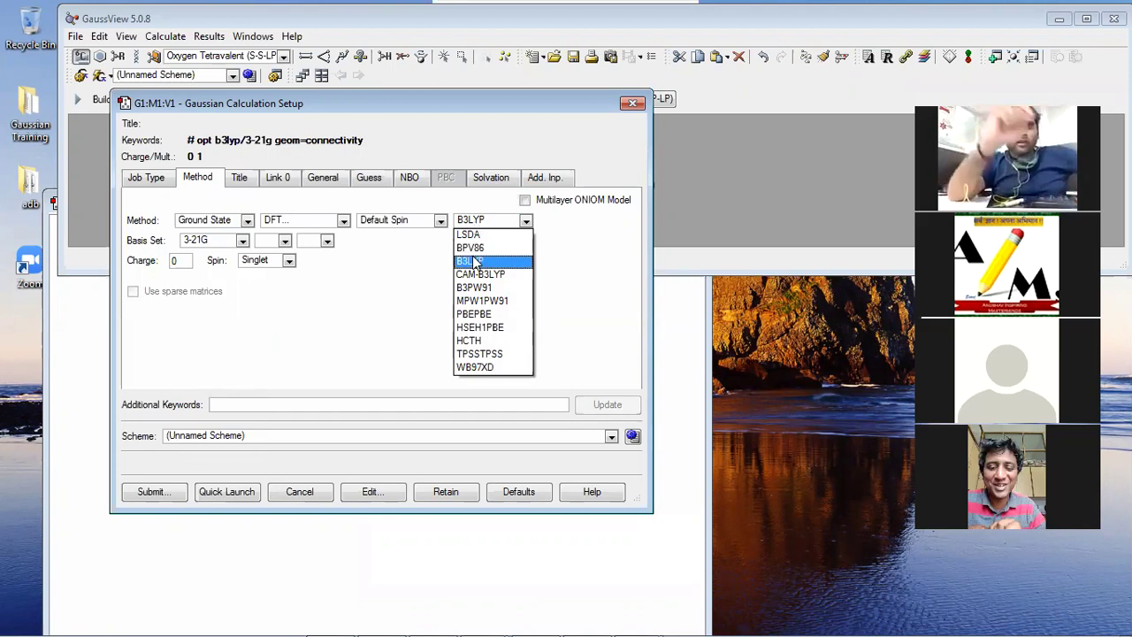
{"action": "left_click", "coordinate": [476, 261]}
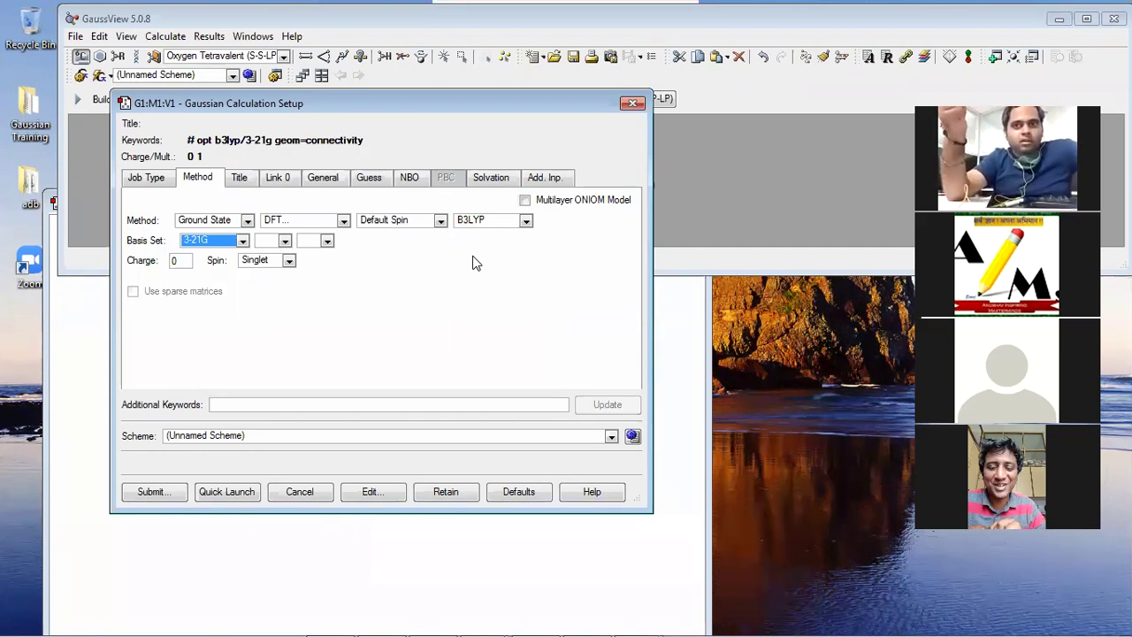
{"action": "left_click", "coordinate": [482, 223]}
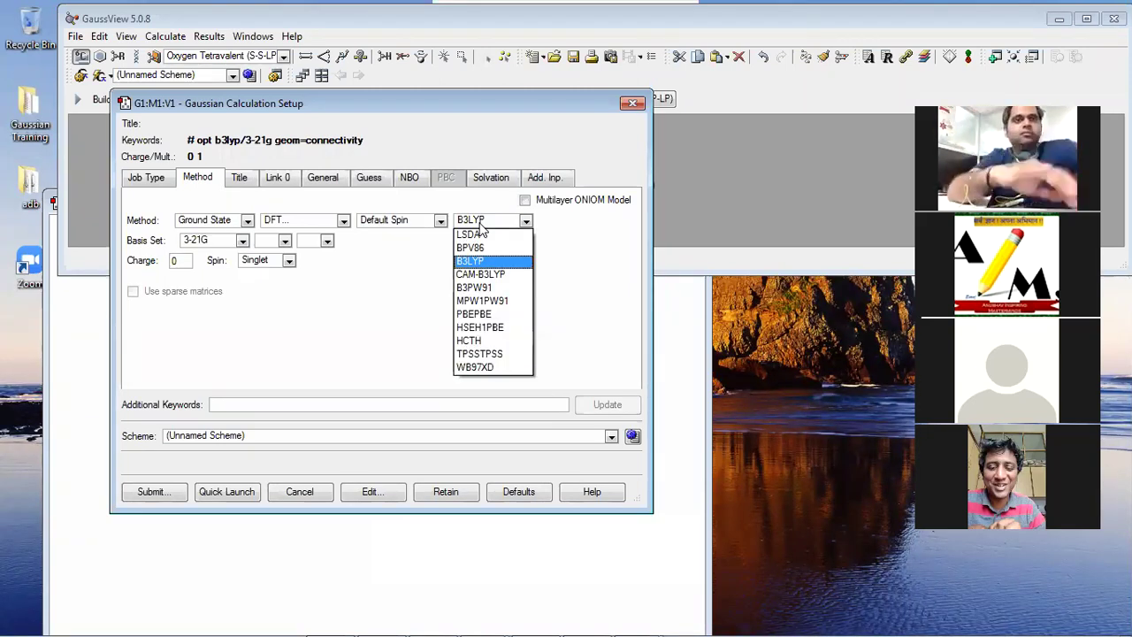
{"action": "left_click", "coordinate": [480, 224]}
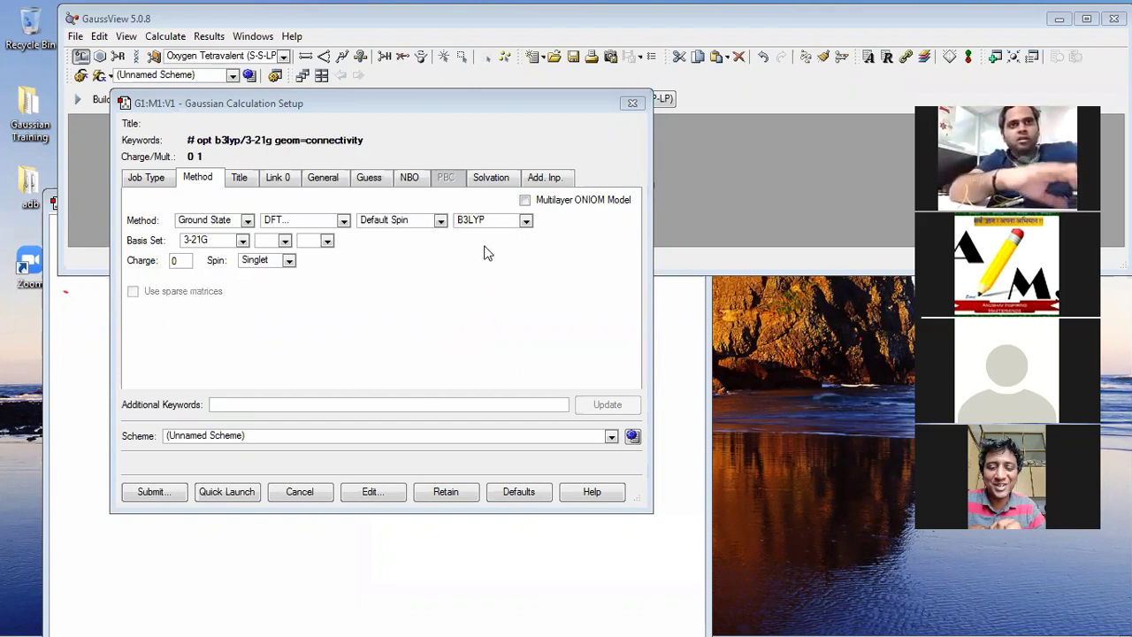
{"action": "left_click", "coordinate": [502, 221]}
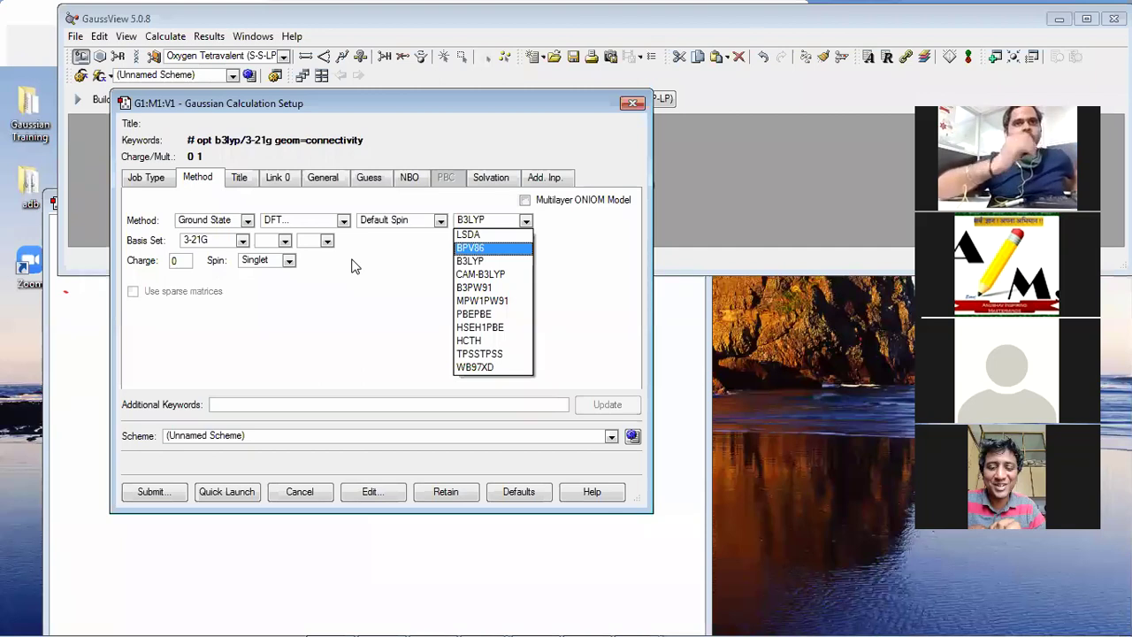
{"action": "left_click", "coordinate": [465, 264]}
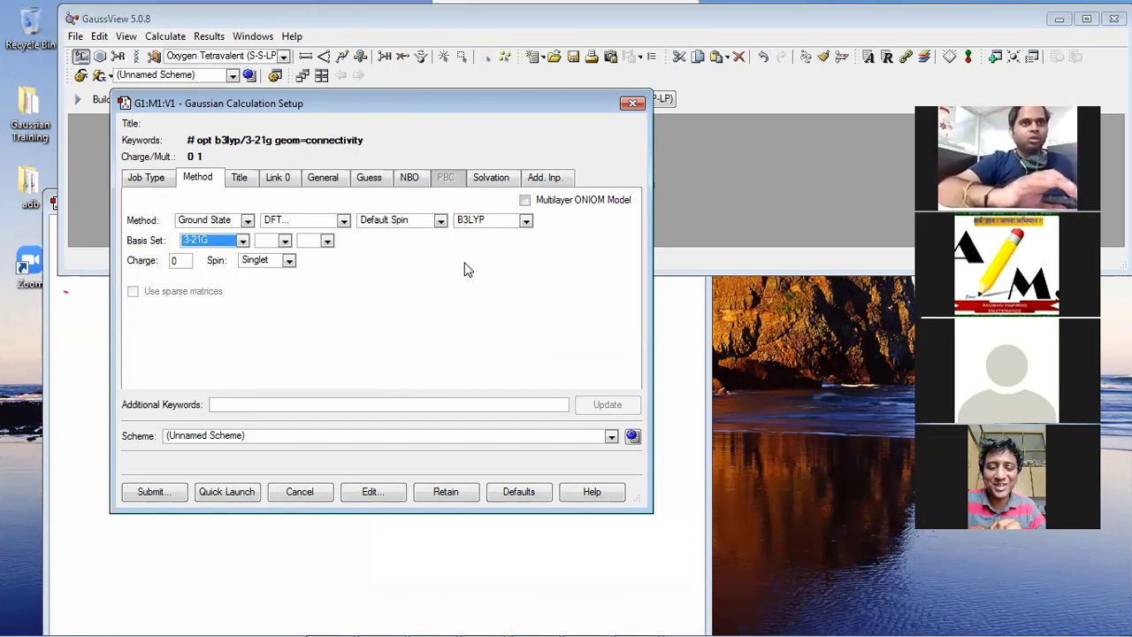
Review the available basis sets and the diffuse and polarization function options for 3-21G.
{"action": "left_click", "coordinate": [212, 243]}
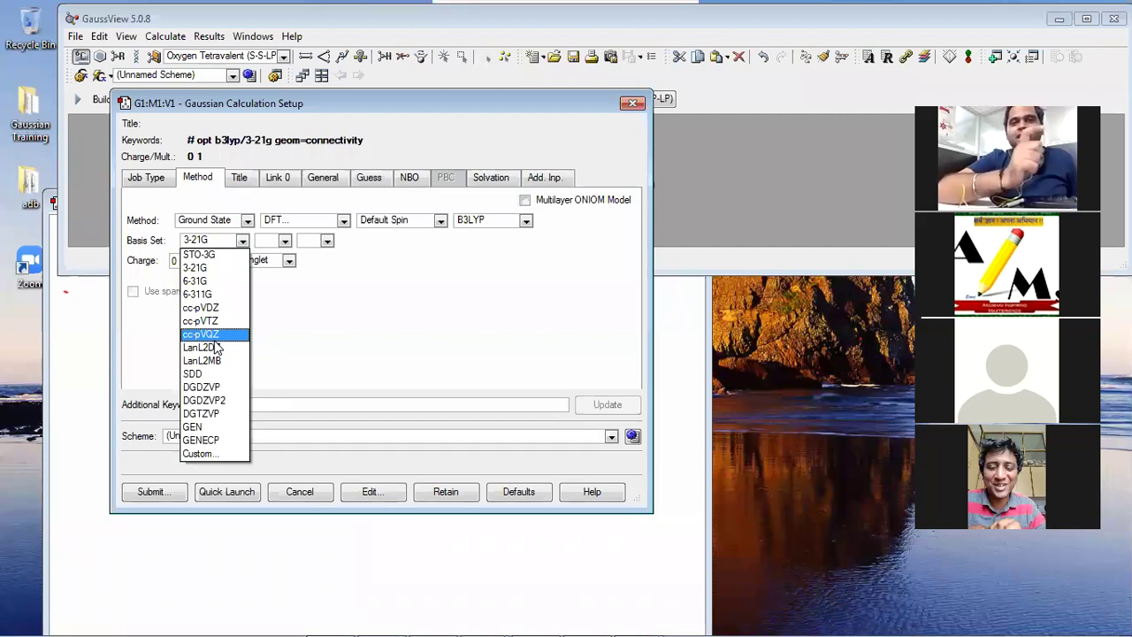
{"action": "left_click", "coordinate": [226, 269]}
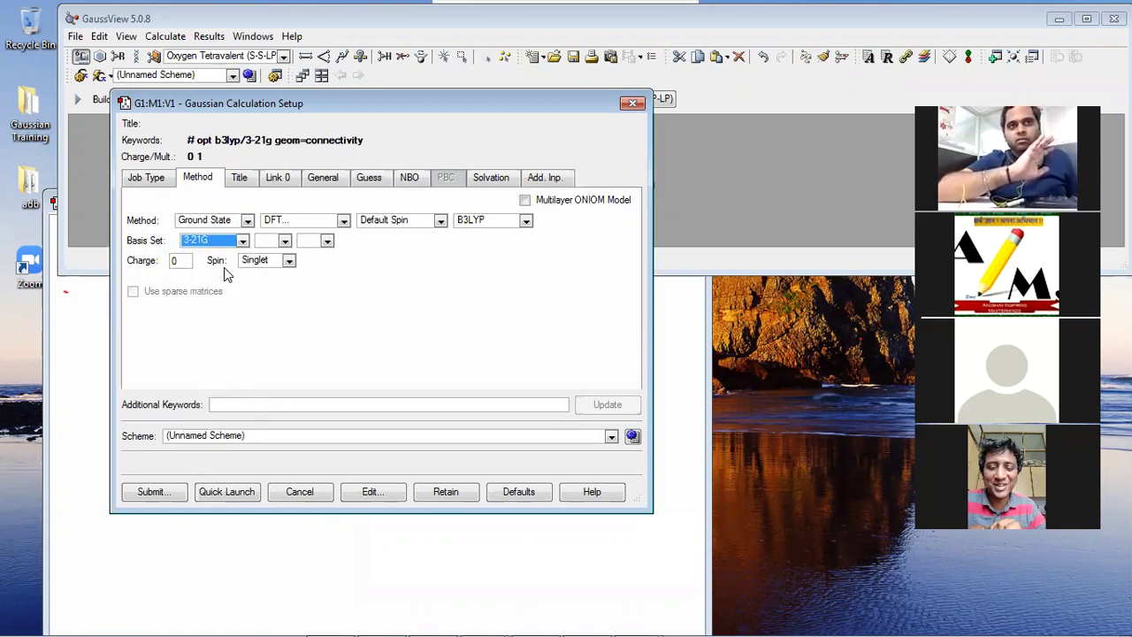
{"action": "left_click", "coordinate": [279, 244]}
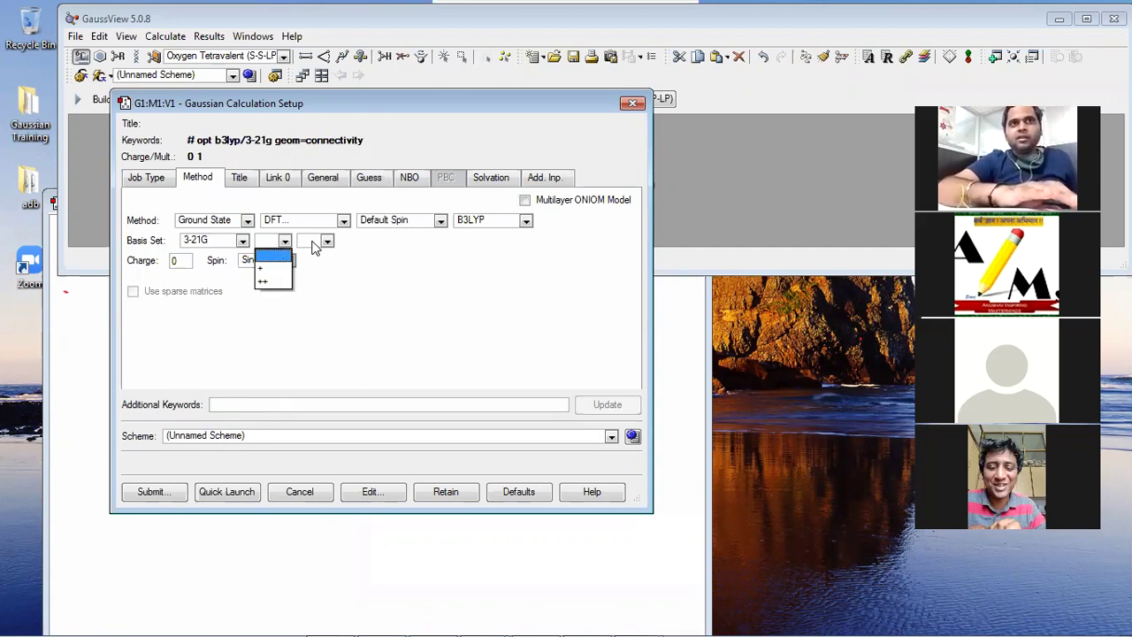
{"action": "left_click", "coordinate": [312, 246]}
{"action": "left_click", "coordinate": [404, 369]}
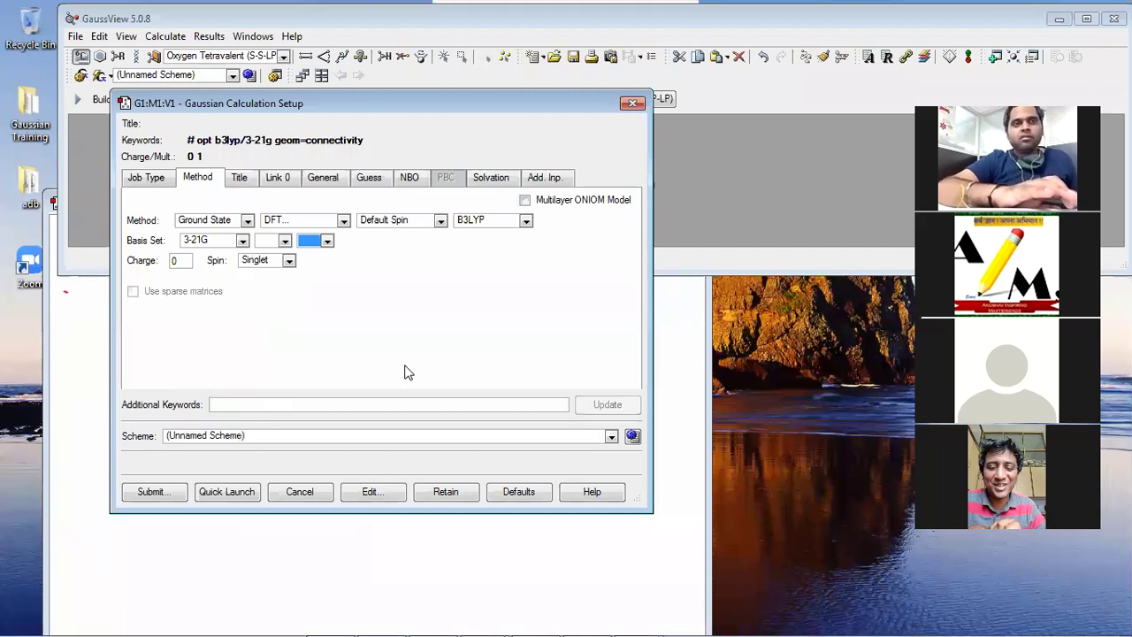
Set the basis set to 6-311G with ++ diffuse functions and d,p polarization functions.
{"action": "left_click", "coordinate": [242, 241]}
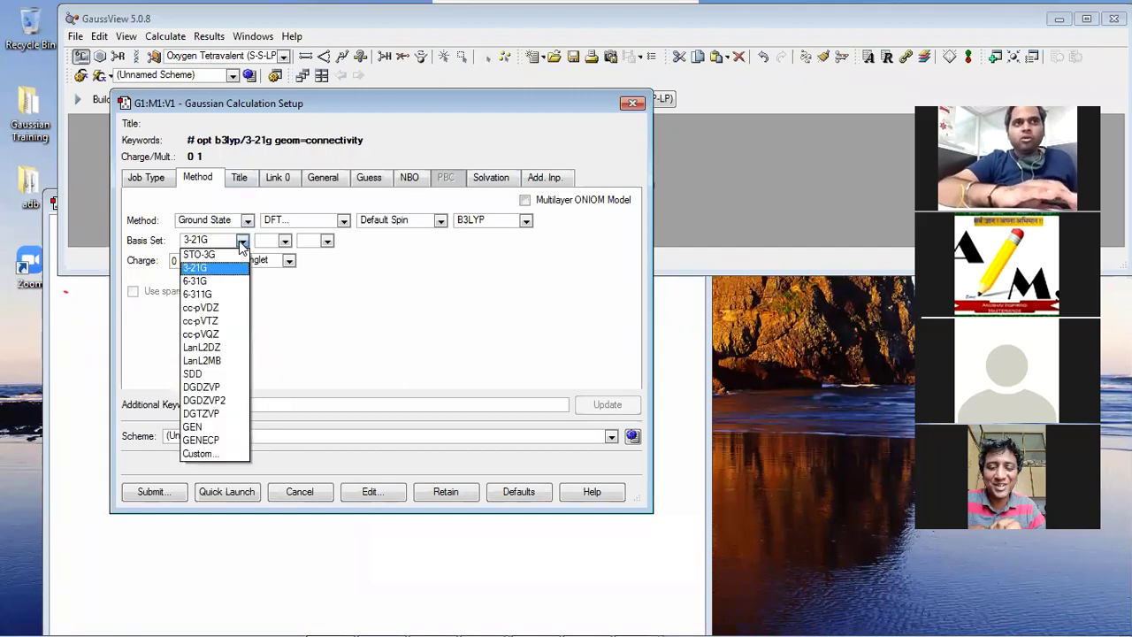
{"action": "left_click", "coordinate": [226, 293]}
{"action": "left_click", "coordinate": [285, 244]}
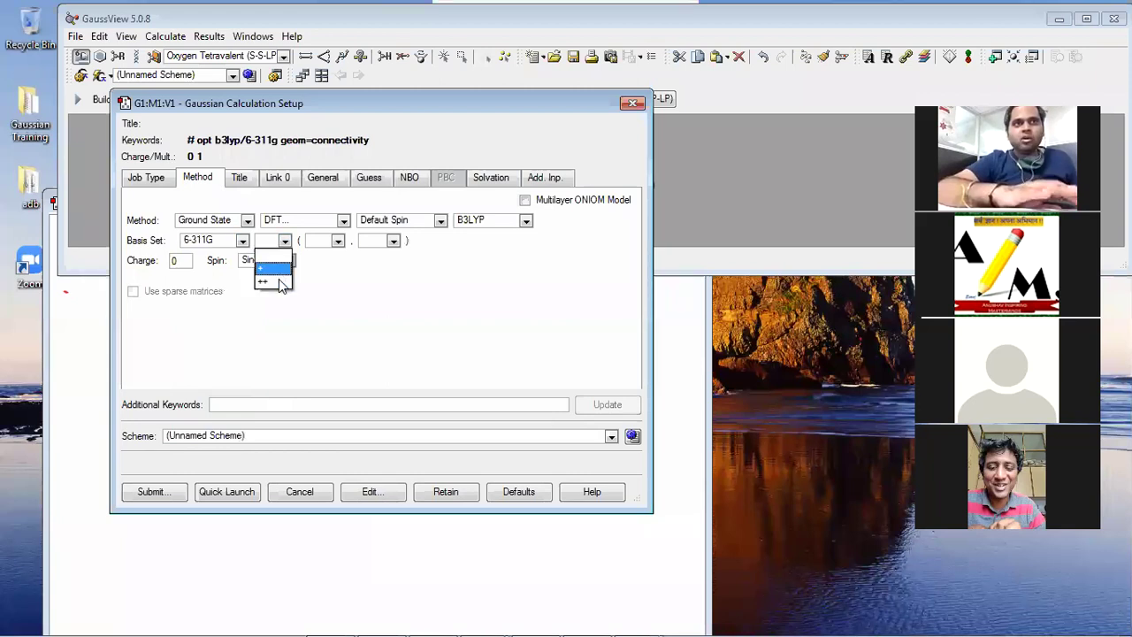
{"action": "left_click", "coordinate": [281, 281]}
{"action": "left_click", "coordinate": [338, 240]}
{"action": "left_click", "coordinate": [329, 269]}
{"action": "left_click", "coordinate": [392, 241]}
{"action": "left_click", "coordinate": [383, 266]}
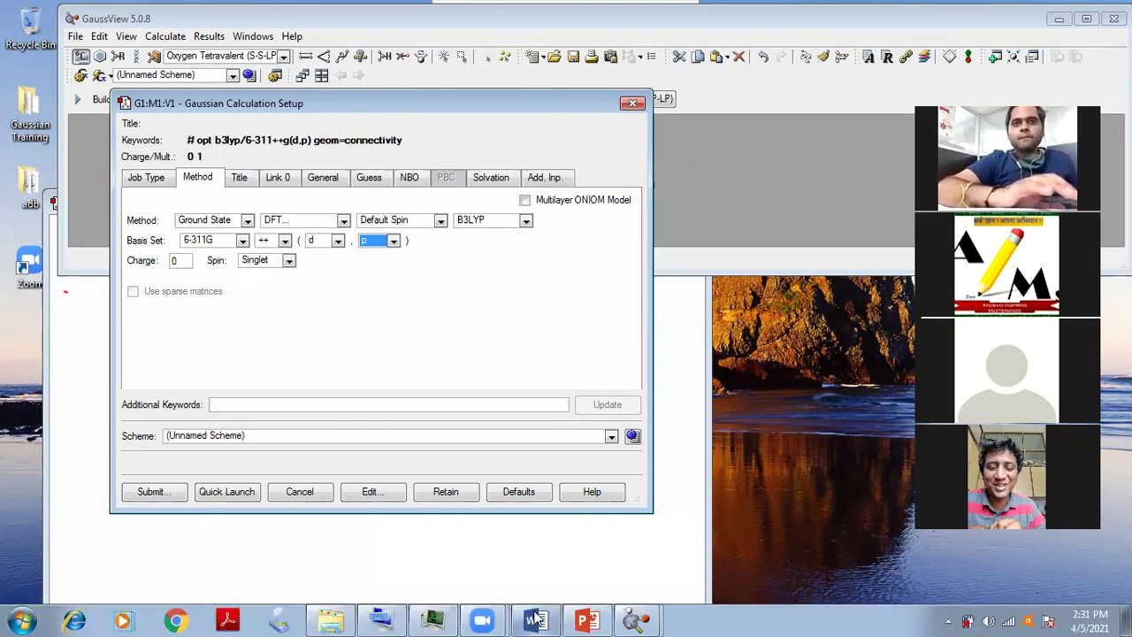
Switch to Windows Explorer and open the Data (E:) drive from Computer.
{"action": "mouse_move", "coordinate": [535, 619]}
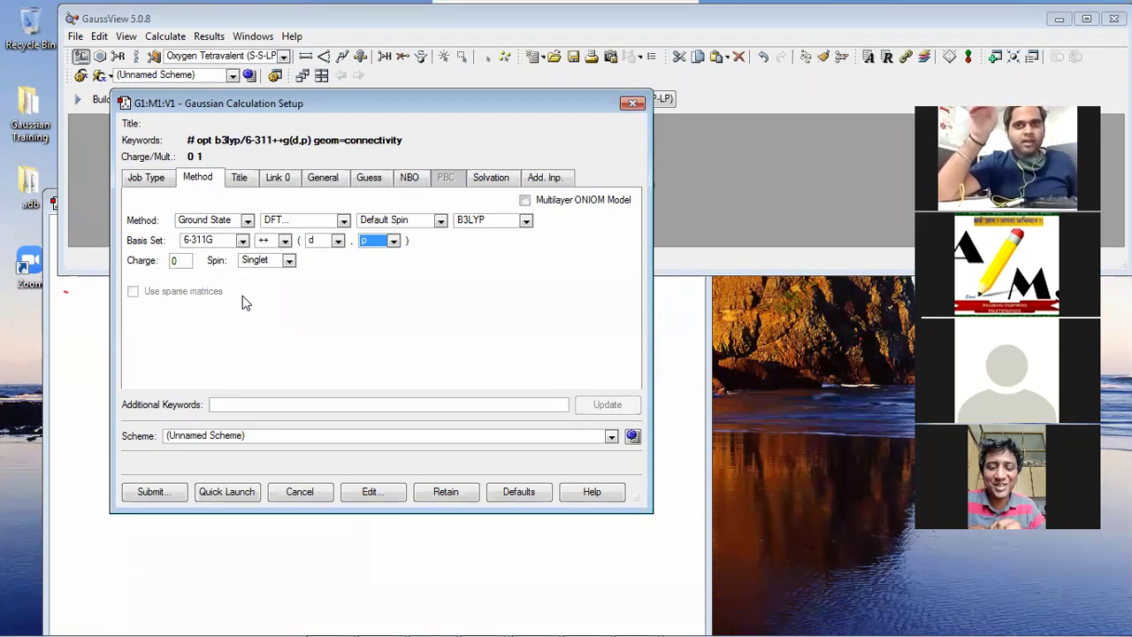
{"action": "left_click", "coordinate": [329, 617]}
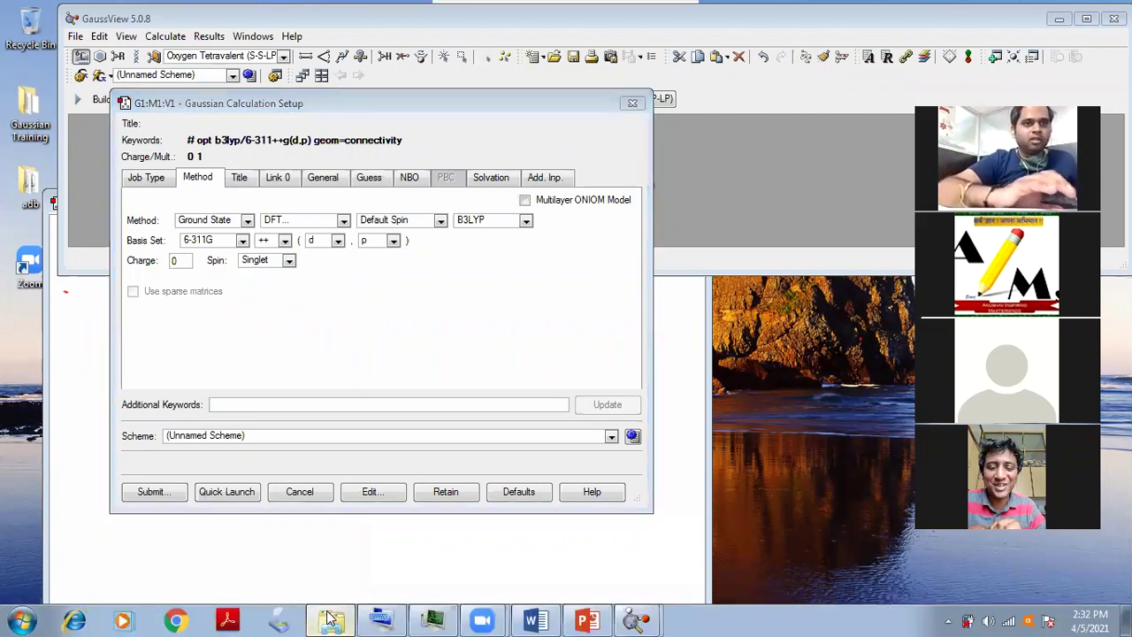
{"action": "left_click", "coordinate": [78, 333]}
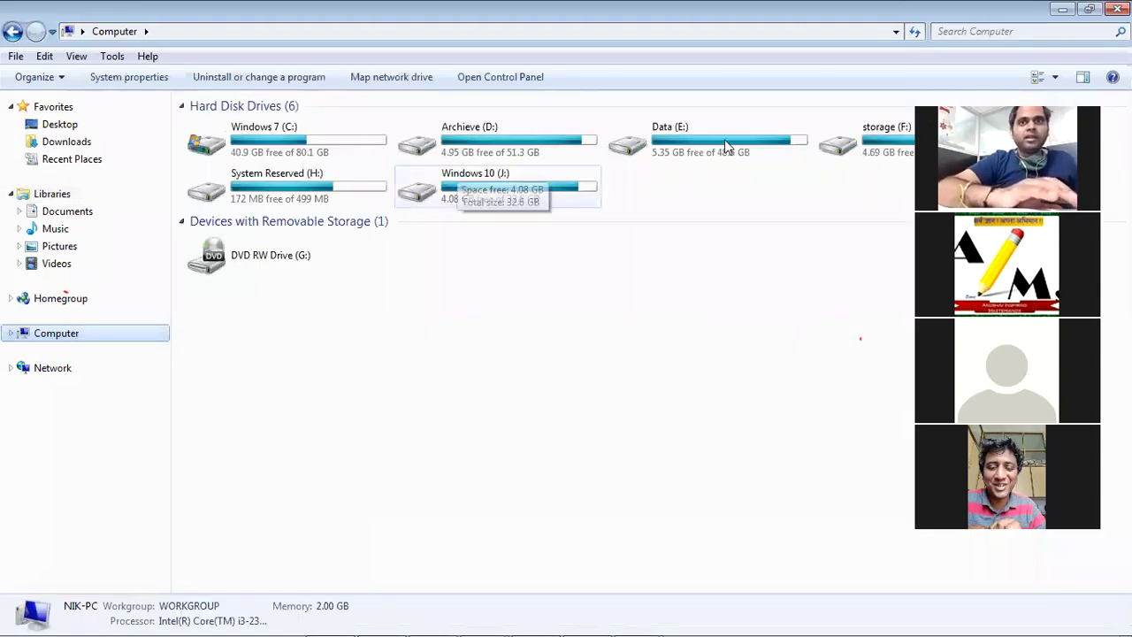
{"action": "double_click", "coordinate": [736, 143]}
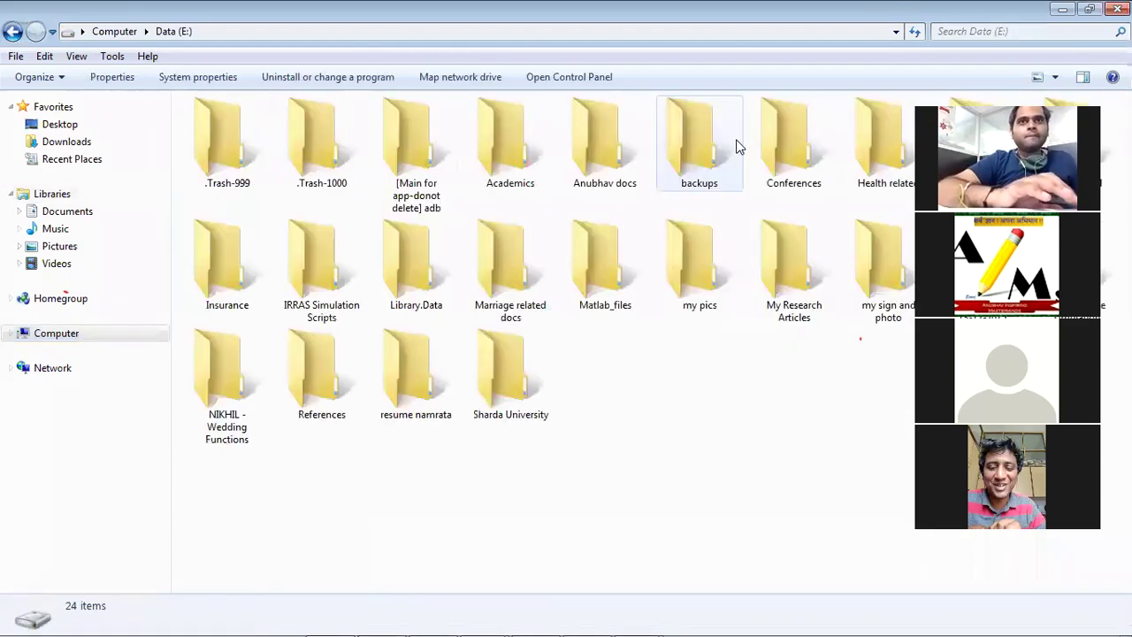
Look inside the Academics folder and return to the root of the Data (E:) drive.
{"action": "left_click", "coordinate": [512, 133]}
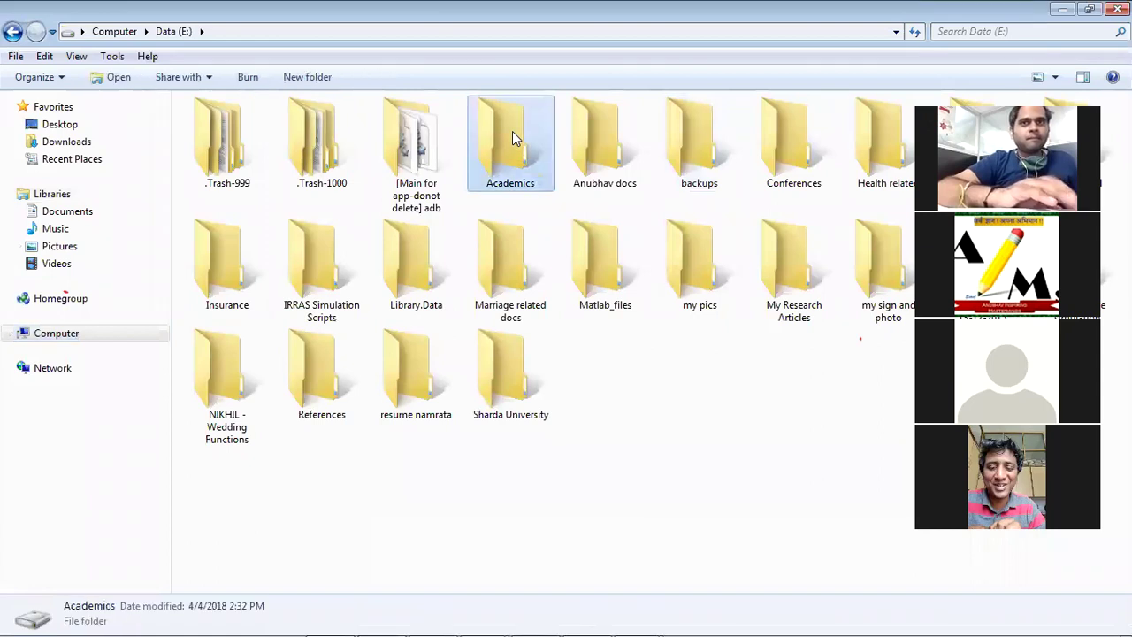
{"action": "double_click", "coordinate": [512, 130]}
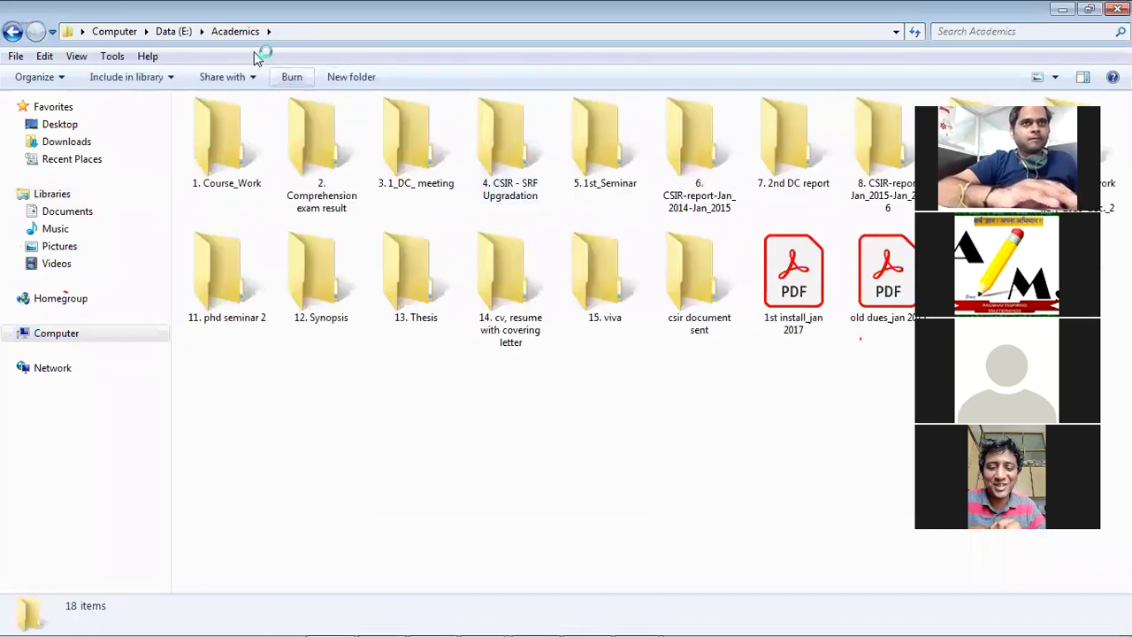
{"action": "left_click", "coordinate": [173, 31]}
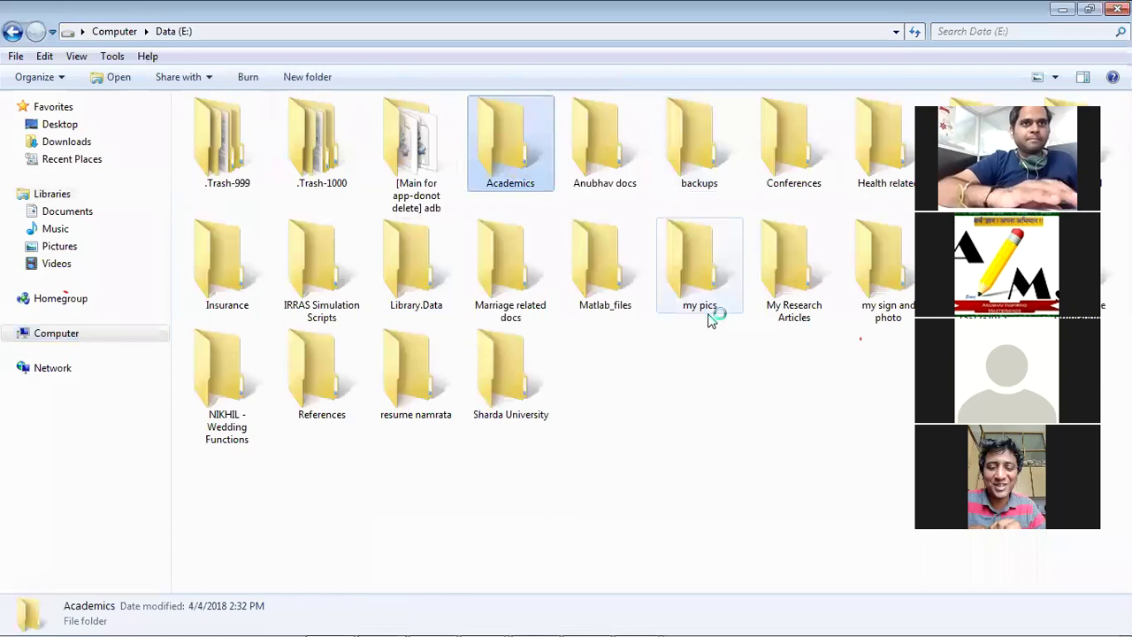
Open the Full article PDF from the 1st Paper _JPC_A folder inside My Research Articles in Adobe Acrobat Reader DC.
{"action": "double_click", "coordinate": [792, 248]}
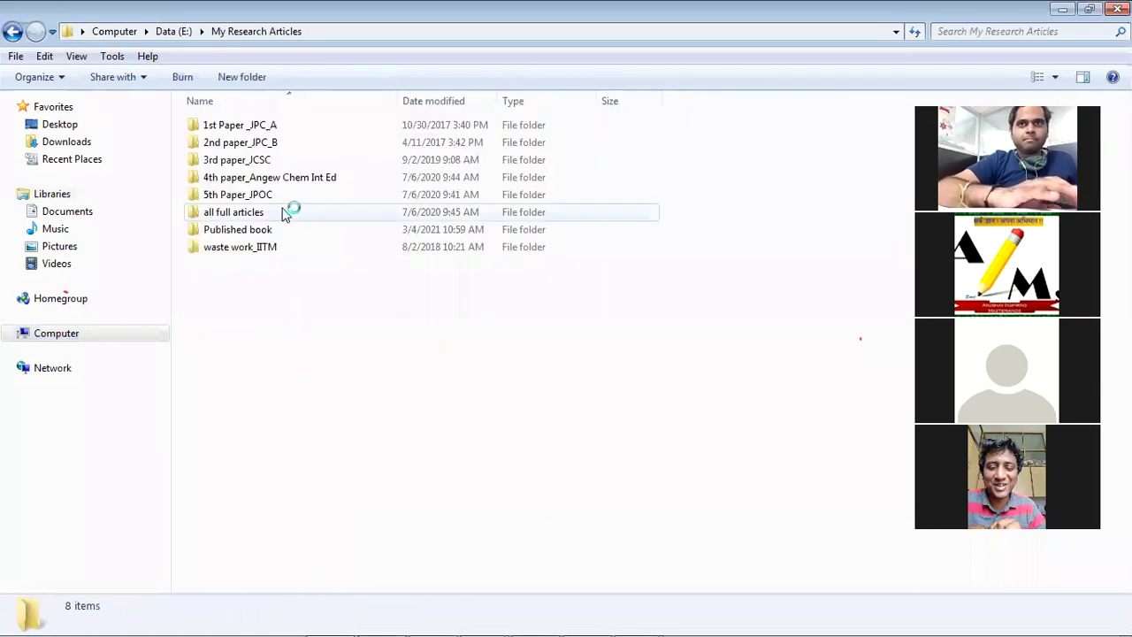
{"action": "double_click", "coordinate": [276, 125]}
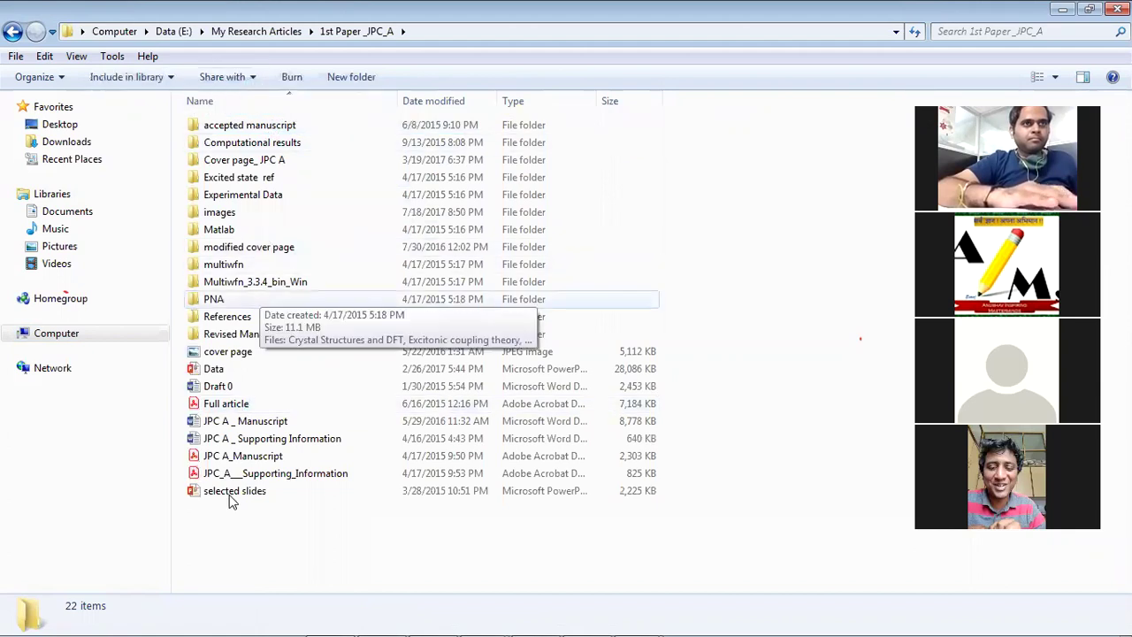
{"action": "left_click", "coordinate": [243, 458]}
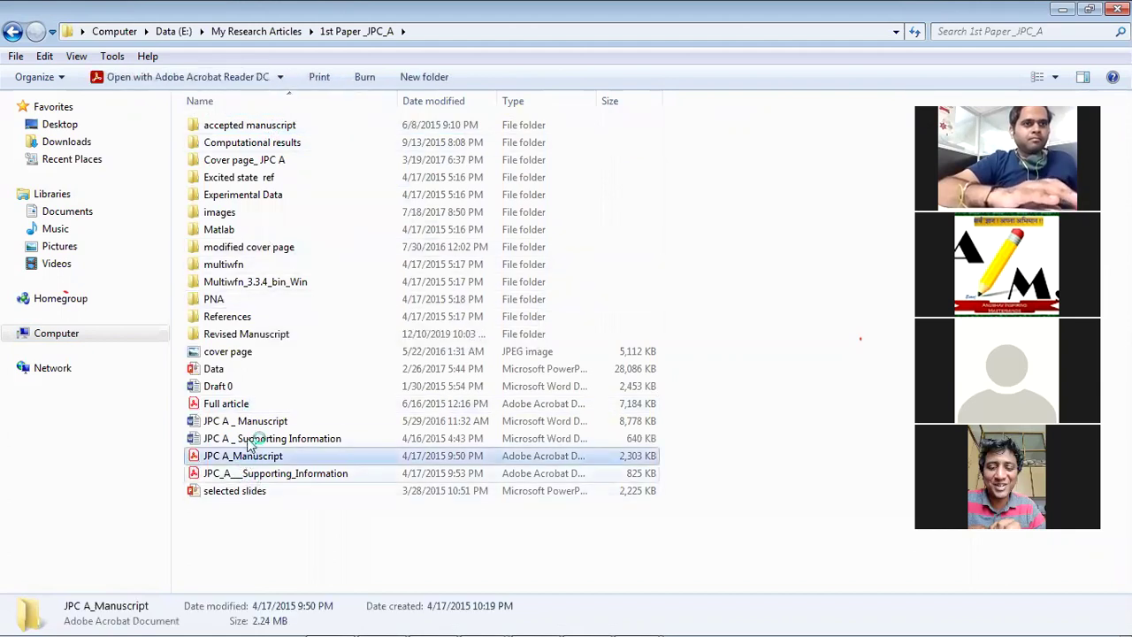
{"action": "left_click", "coordinate": [256, 404]}
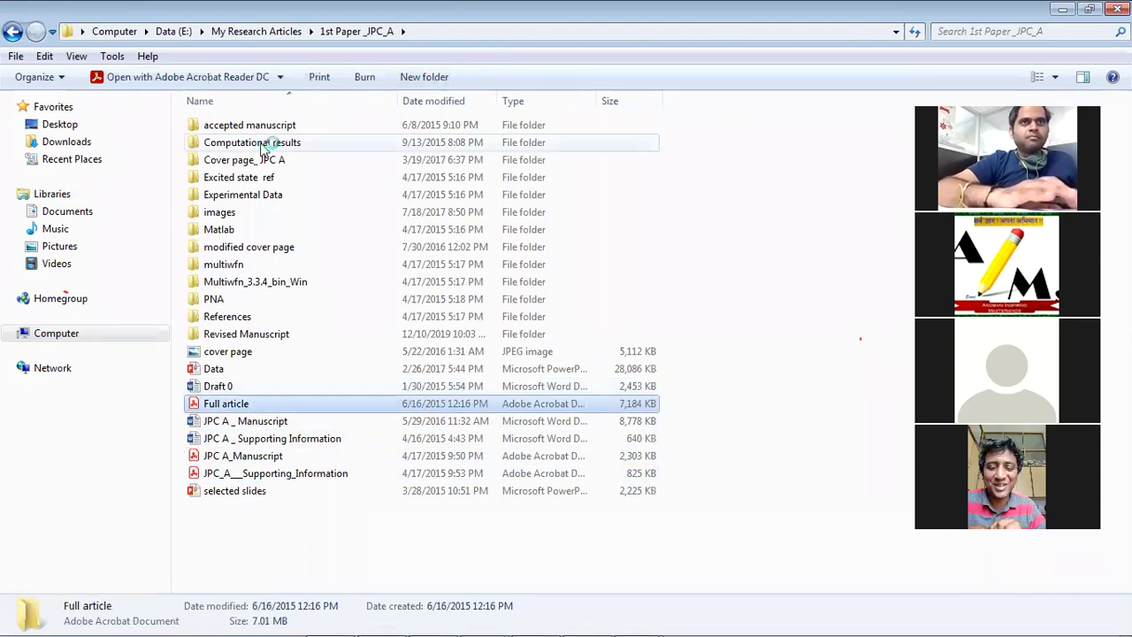
{"action": "left_click", "coordinate": [205, 76]}
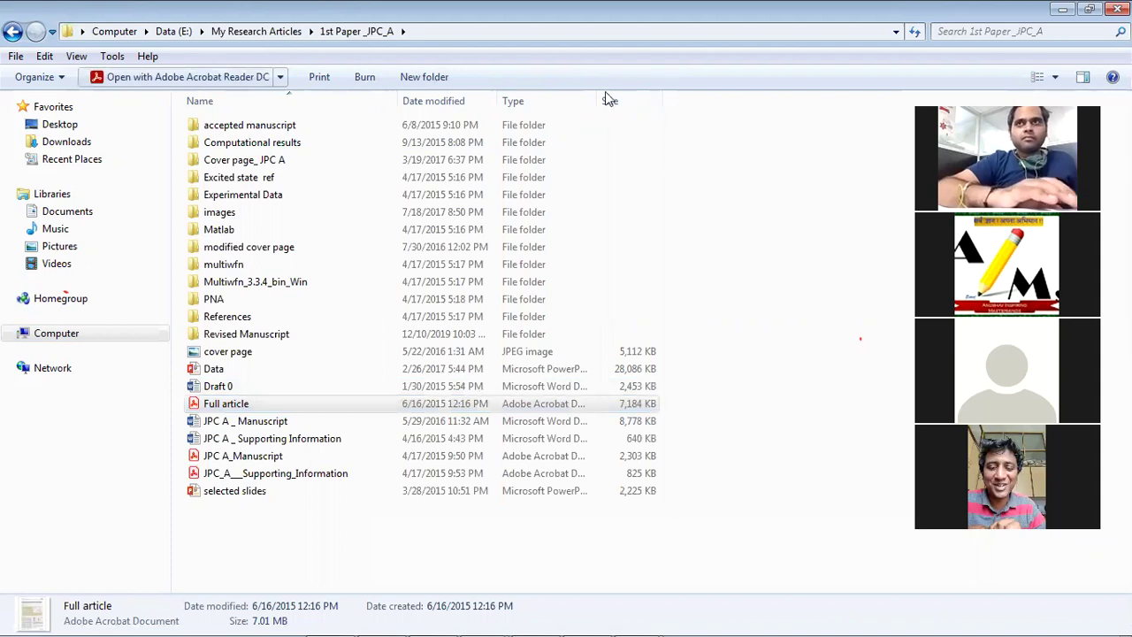
Return to the Computer drive overview and minimize the Explorer window to bring the article into view.
{"action": "left_click", "coordinate": [12, 33]}
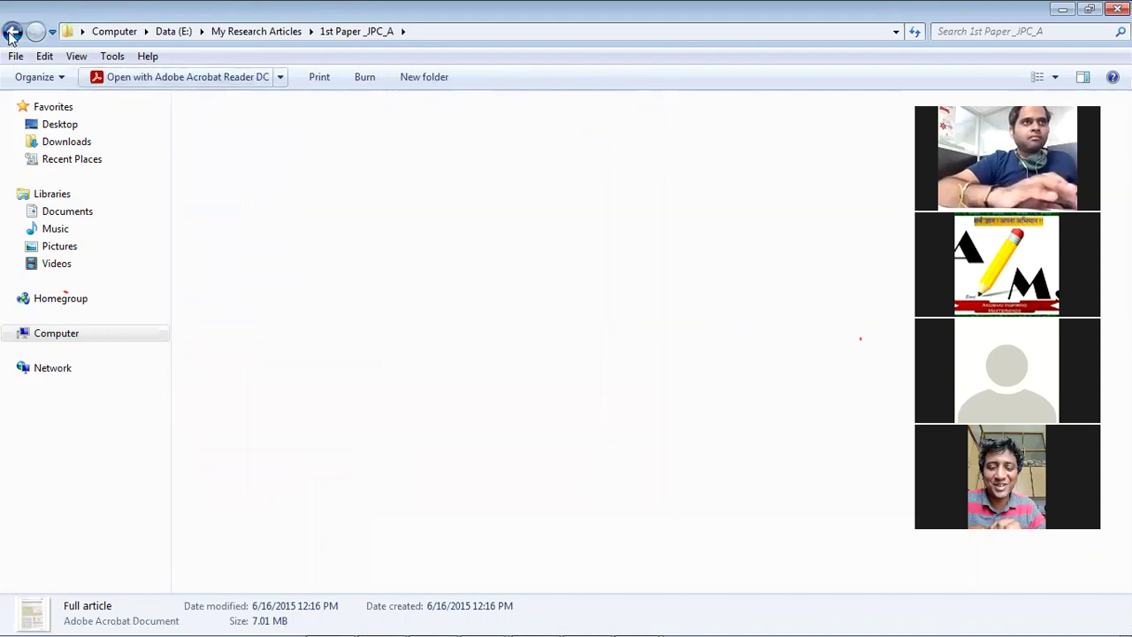
{"action": "left_click", "coordinate": [12, 33]}
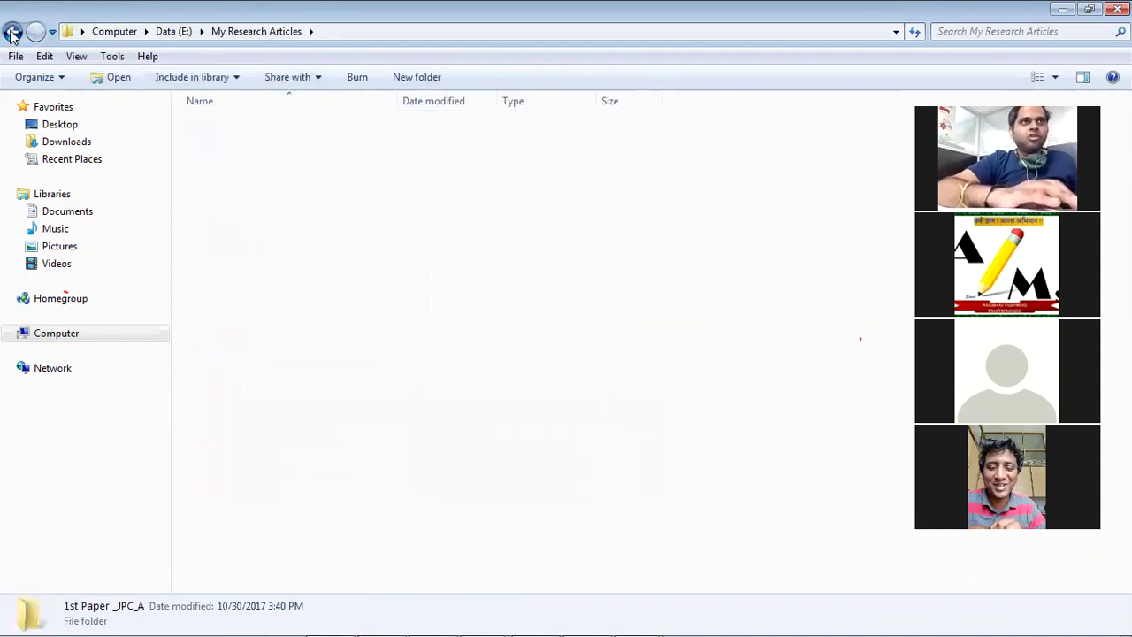
{"action": "left_click", "coordinate": [12, 32]}
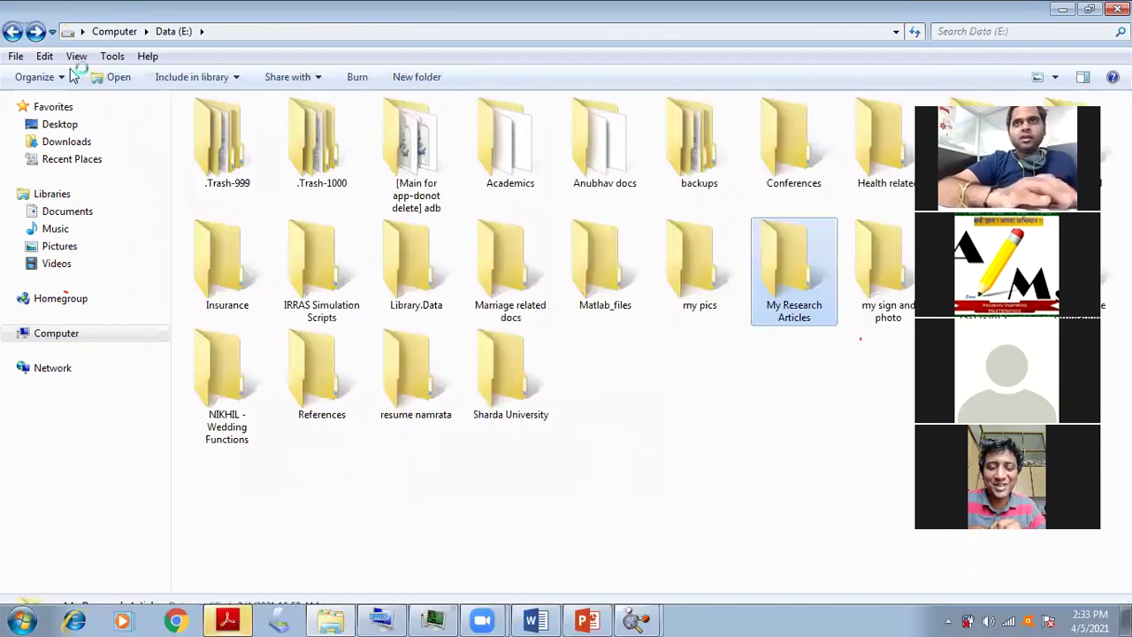
{"action": "left_click", "coordinate": [35, 31]}
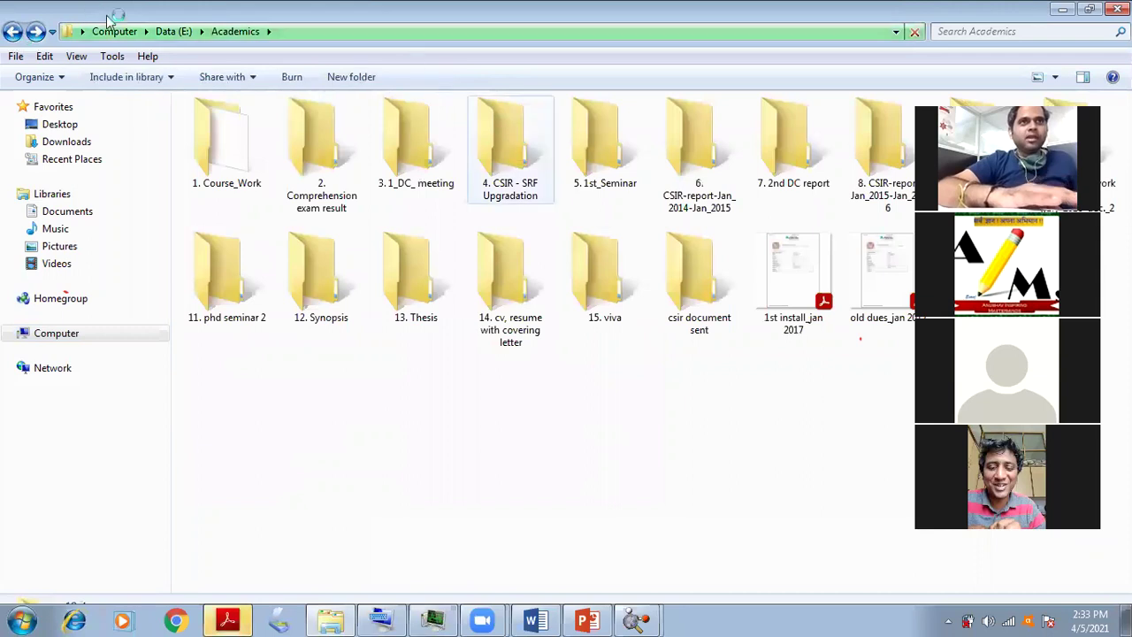
{"action": "left_click", "coordinate": [11, 32]}
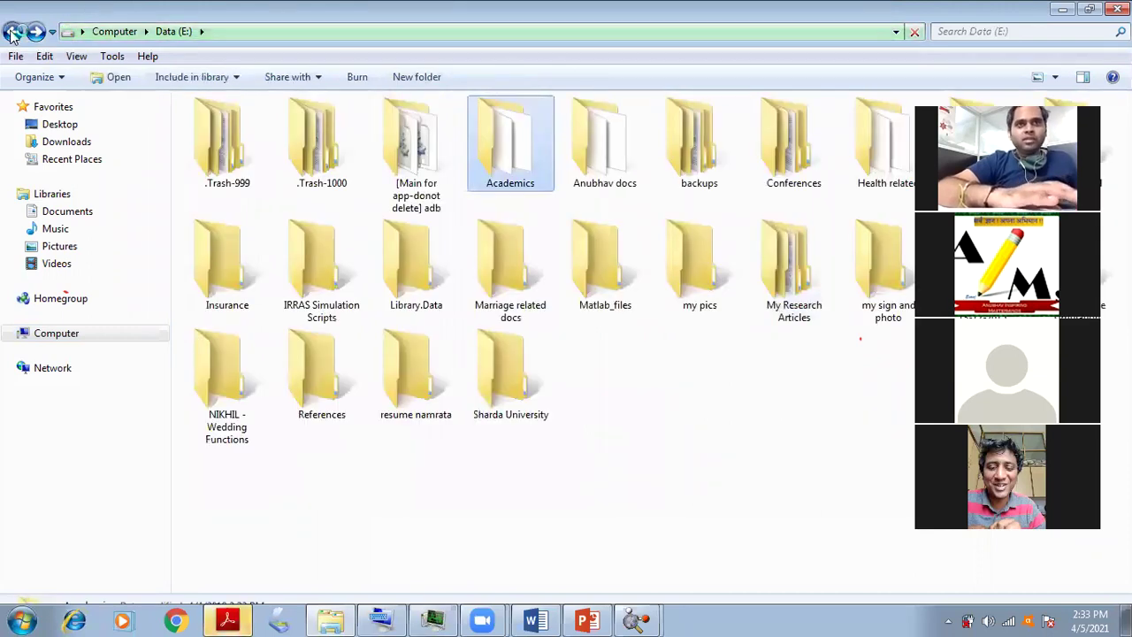
{"action": "left_click", "coordinate": [12, 32]}
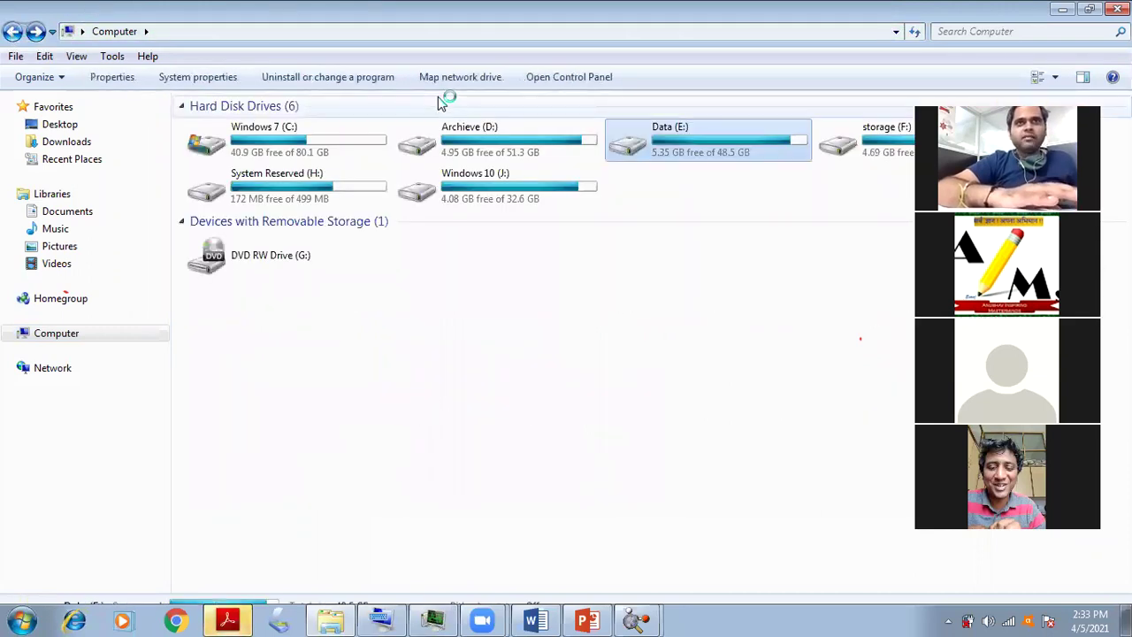
{"action": "left_click", "coordinate": [1061, 10]}
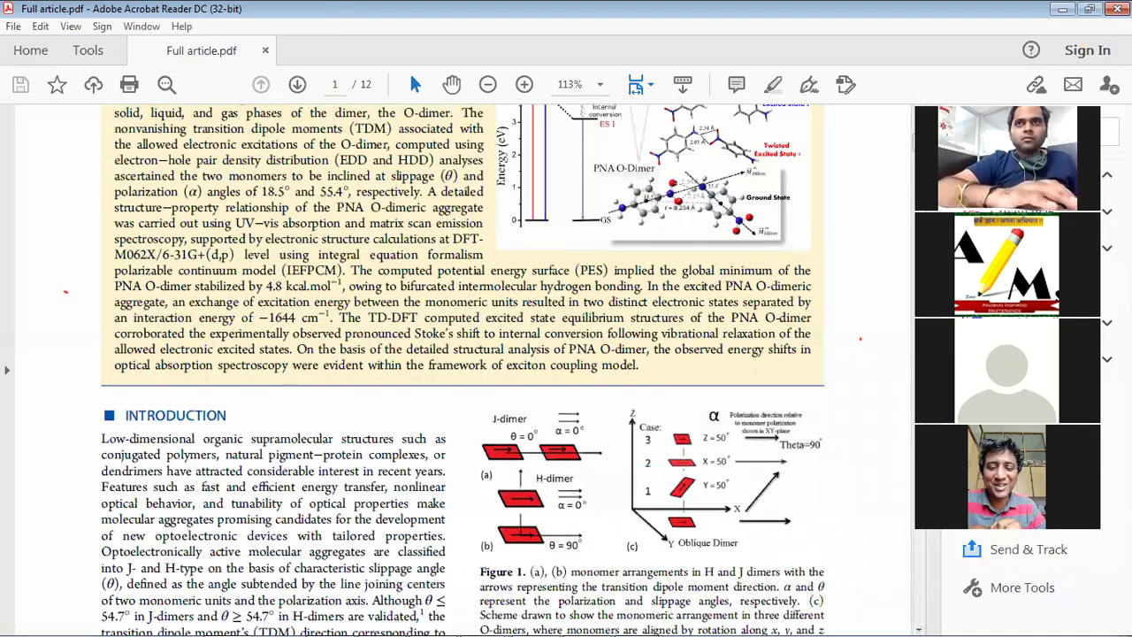
Examine the article's second page for the TD-DFT method and basis set, marking the M062X/6-31G+(d,p) passage.
{"action": "scroll", "coordinate": [463, 354], "scroll_direction": "down", "scroll_amount": 10}
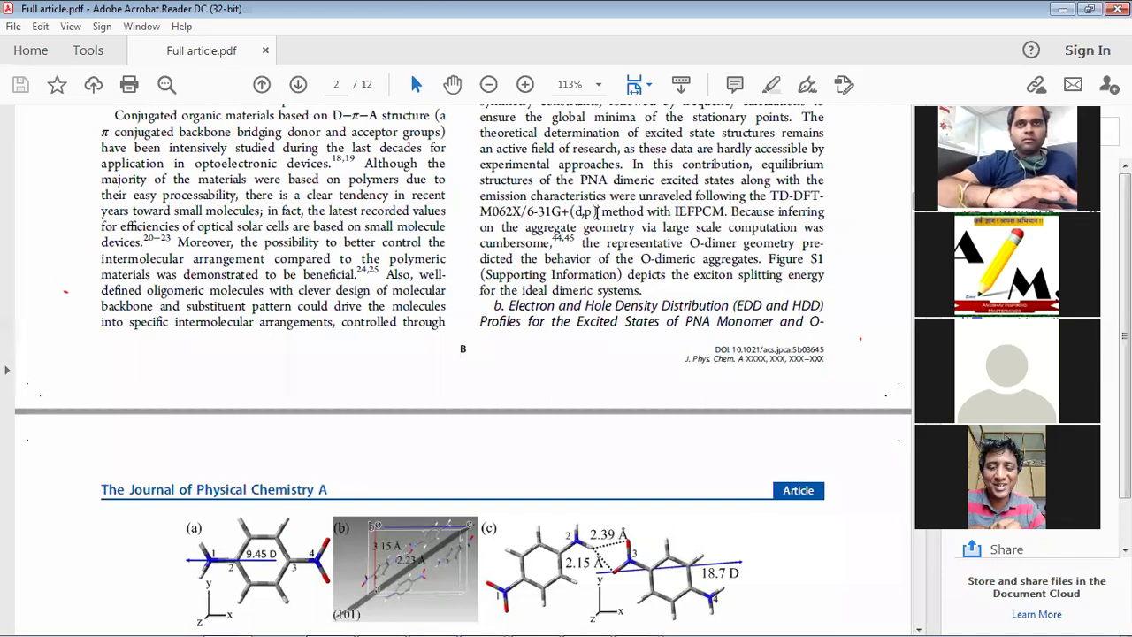
{"action": "left_click_drag", "start_coordinate": [597, 212], "coordinate": [794, 196]}
{"action": "left_click", "coordinate": [798, 258]}
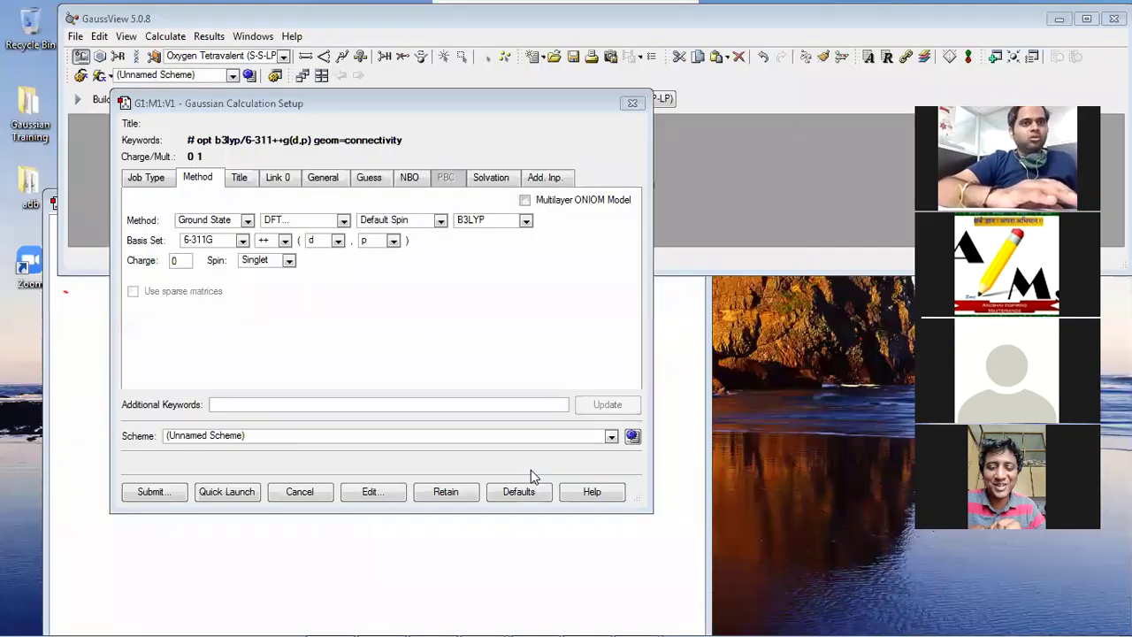
Set the job title of the Gaussian calculation to "s" in GaussView.
{"action": "left_click", "coordinate": [244, 180]}
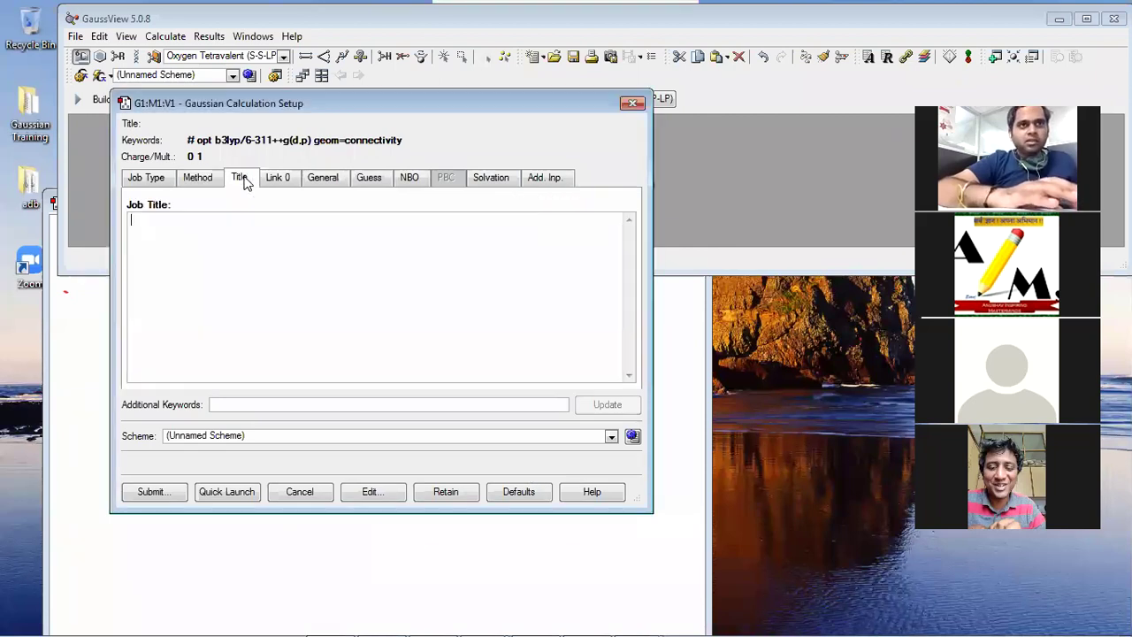
{"action": "left_click", "coordinate": [232, 237]}
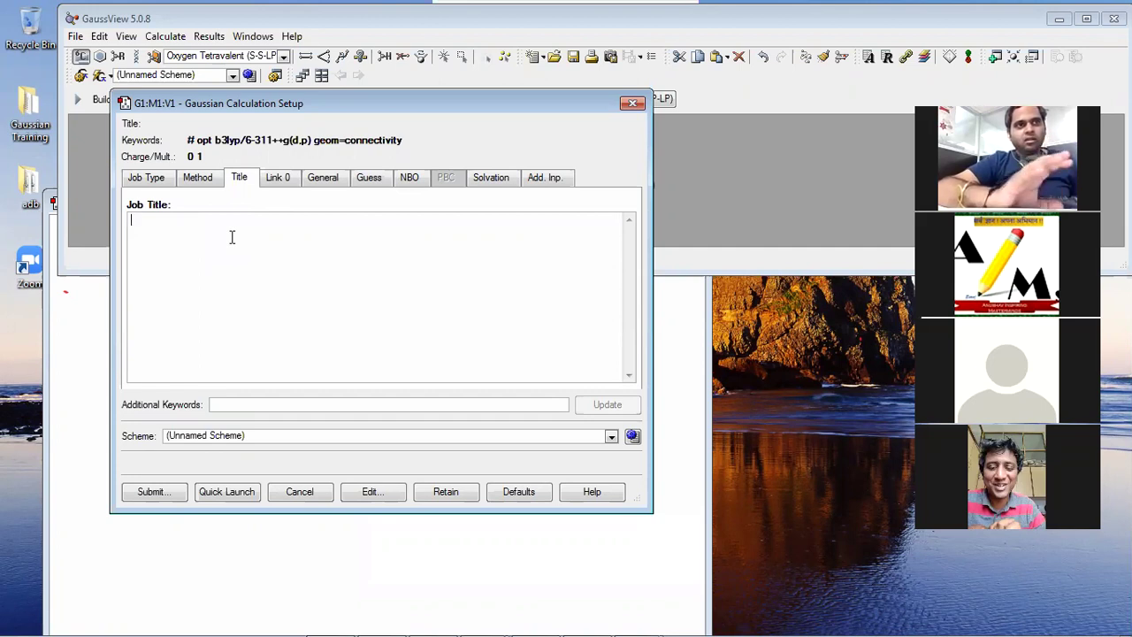
{"action": "type", "text": "s"}
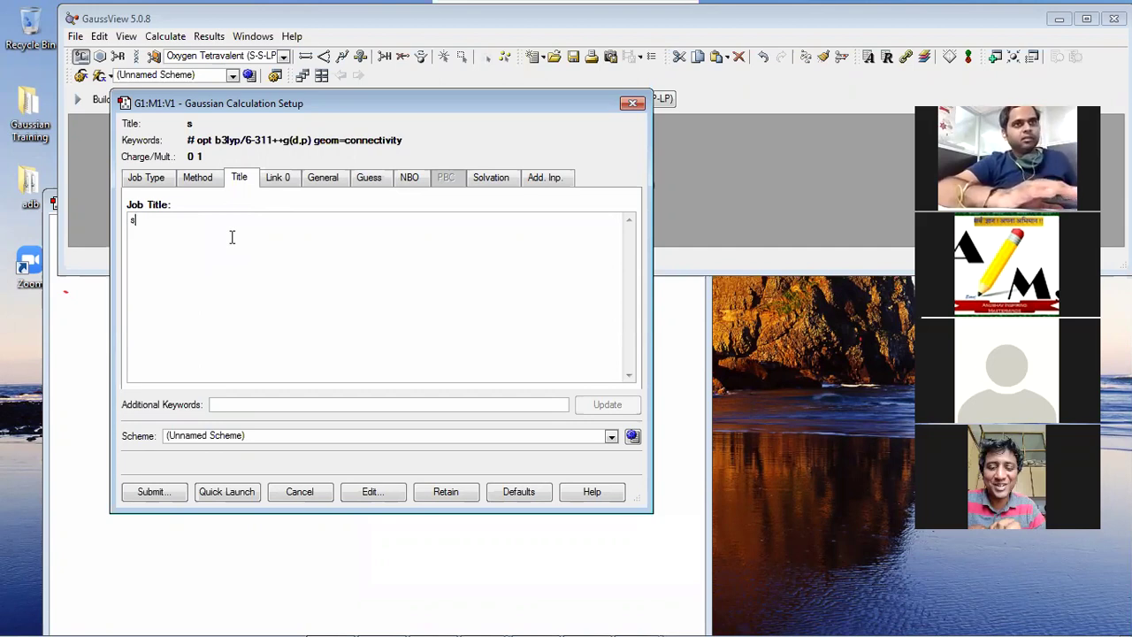
Review the Link 0, General and Guess settings of the Gaussian calculation.
{"action": "left_click", "coordinate": [278, 181]}
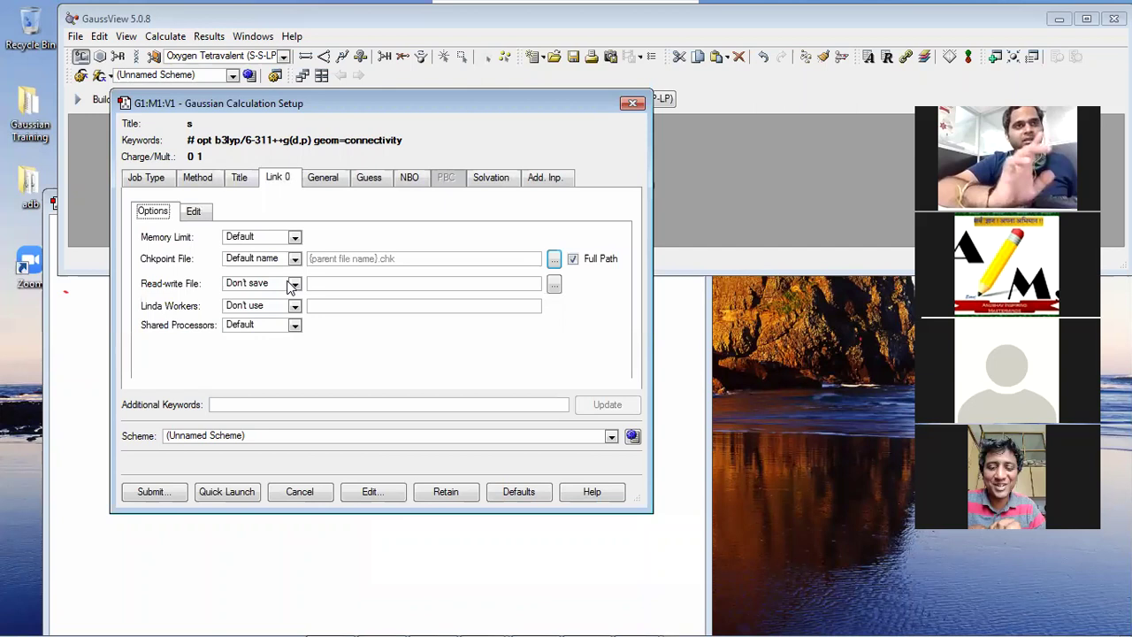
{"action": "left_click", "coordinate": [329, 181]}
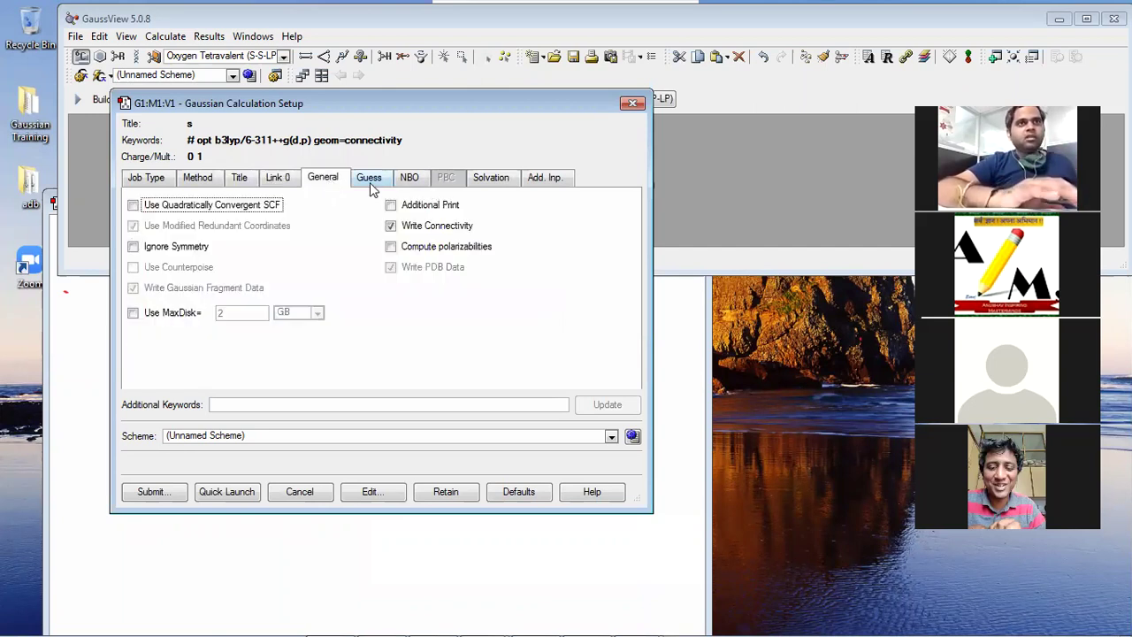
{"action": "left_click", "coordinate": [371, 184]}
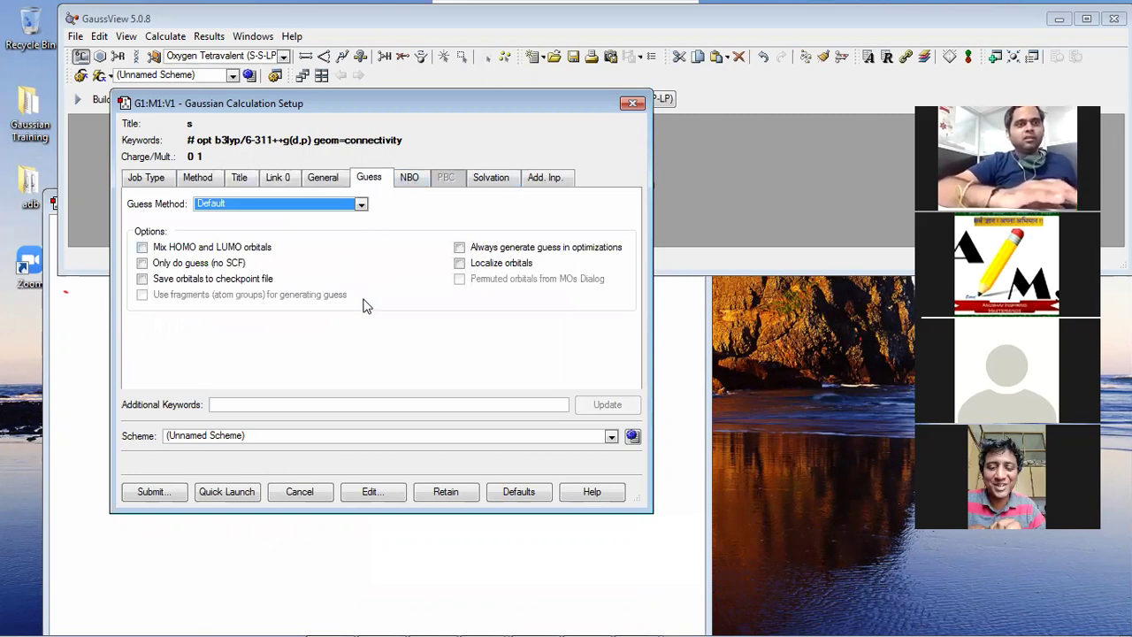
Start submitting the job, choose to save its input file, and create and open a Desktop folder named output.
{"action": "left_click", "coordinate": [152, 491]}
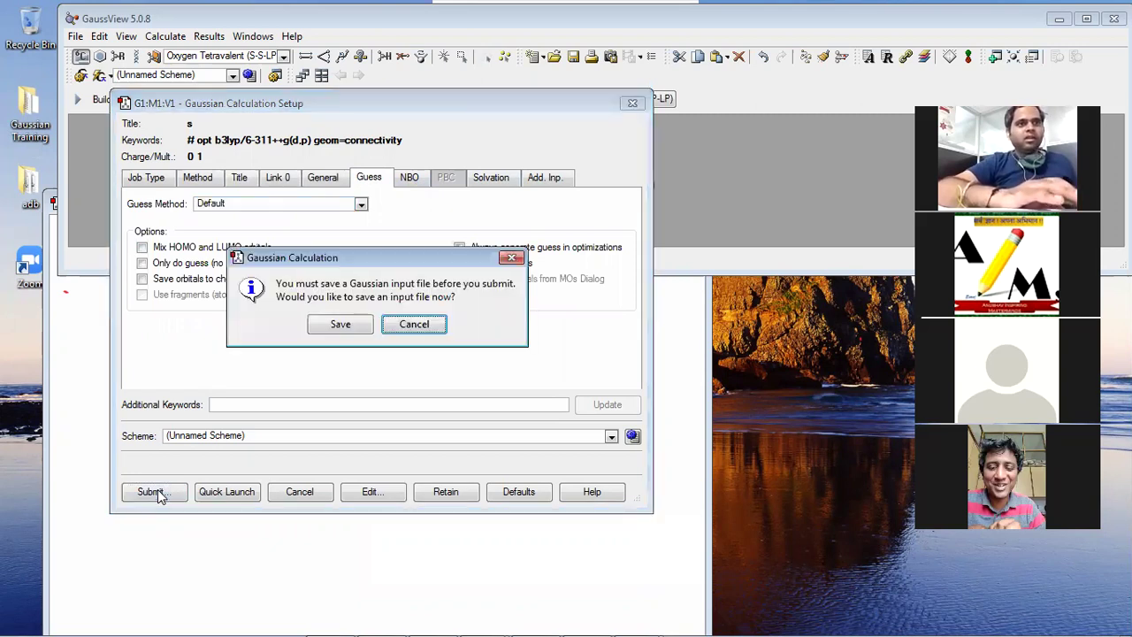
{"action": "left_click", "coordinate": [341, 325]}
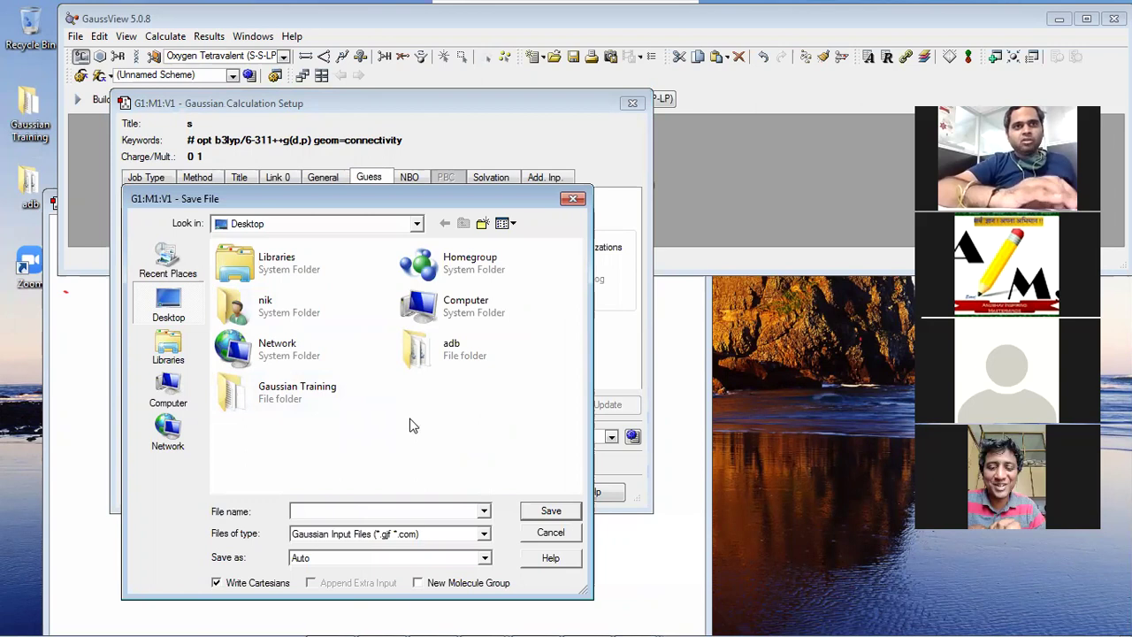
{"action": "right_click", "coordinate": [412, 424]}
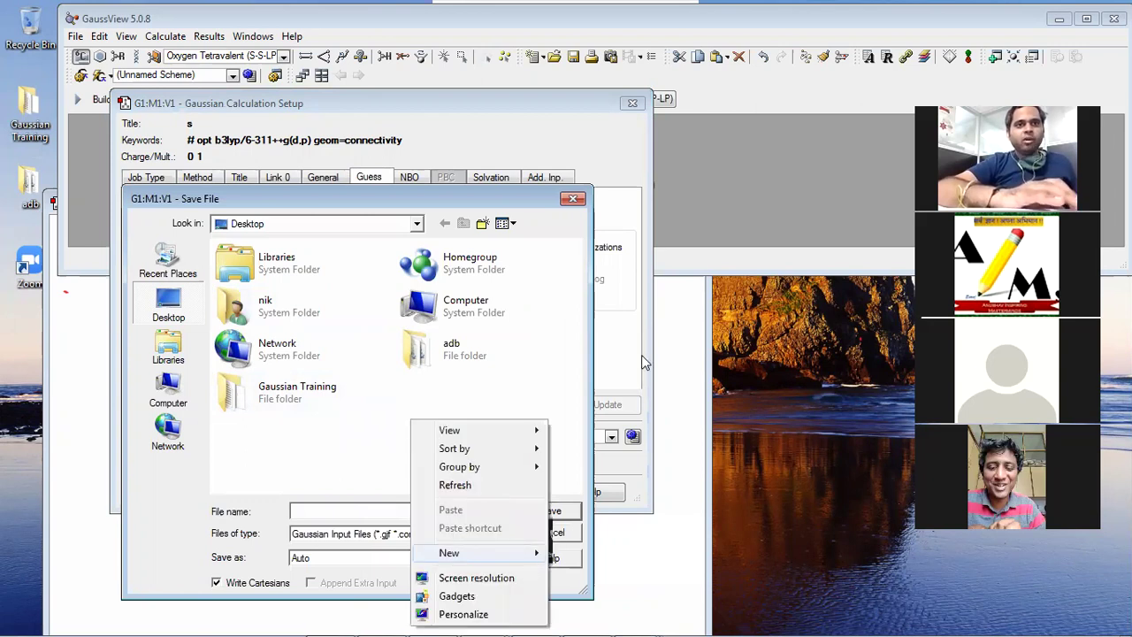
{"action": "left_click", "coordinate": [522, 553]}
{"action": "left_click", "coordinate": [608, 309]}
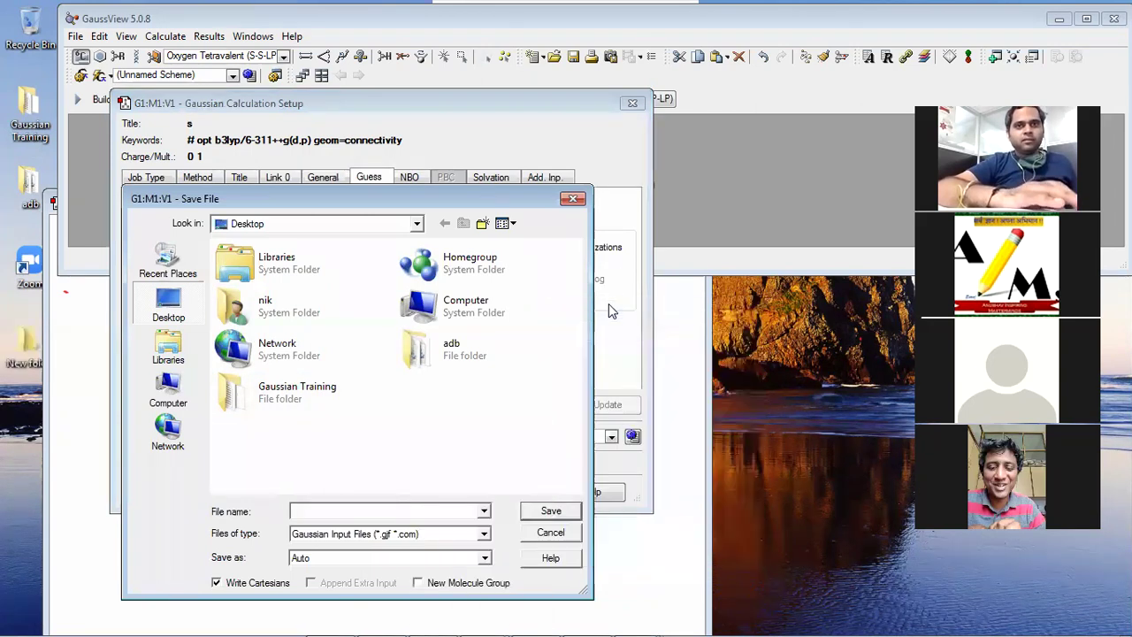
{"action": "type", "text": "output"}
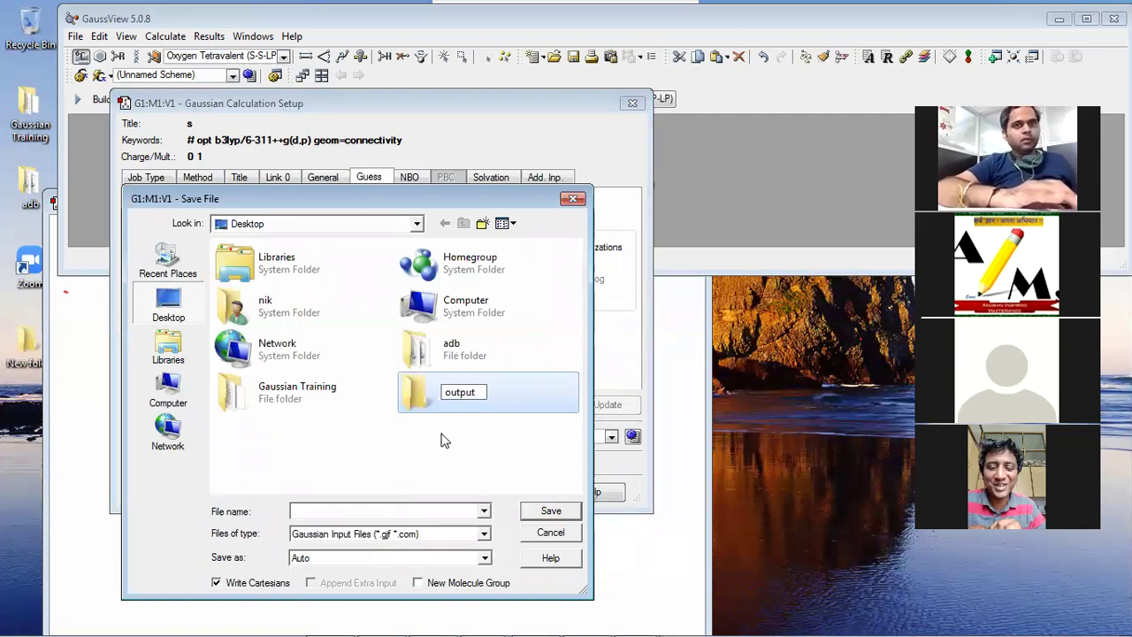
{"action": "left_click", "coordinate": [479, 398]}
{"action": "double_click", "coordinate": [479, 398]}
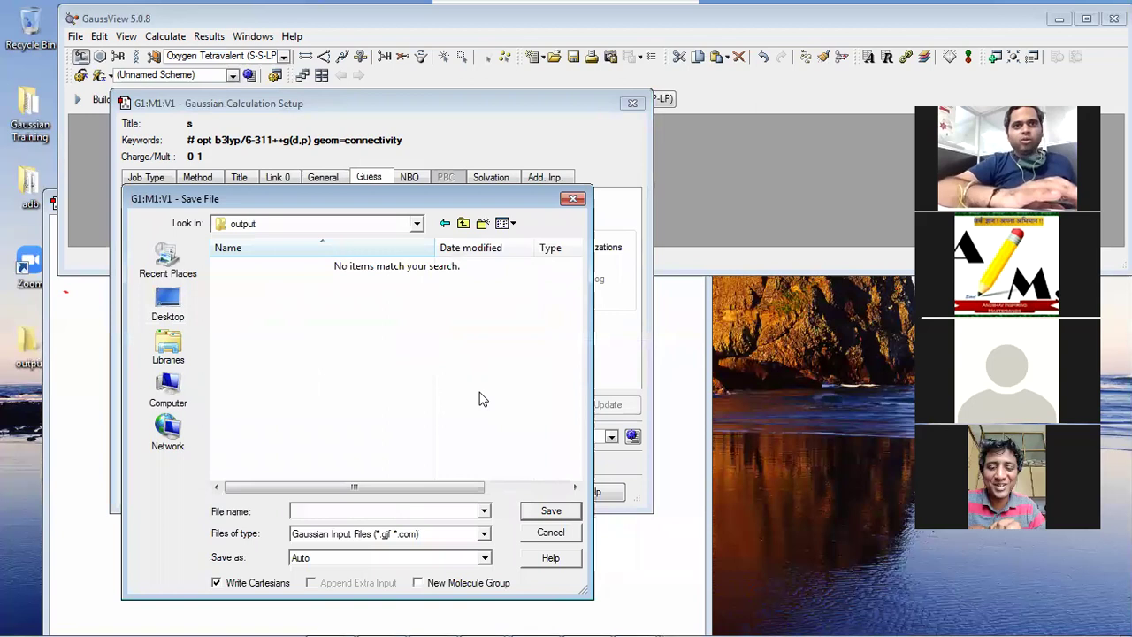
Create a subfolder named s inside the output folder and open it.
{"action": "left_click", "coordinate": [484, 225]}
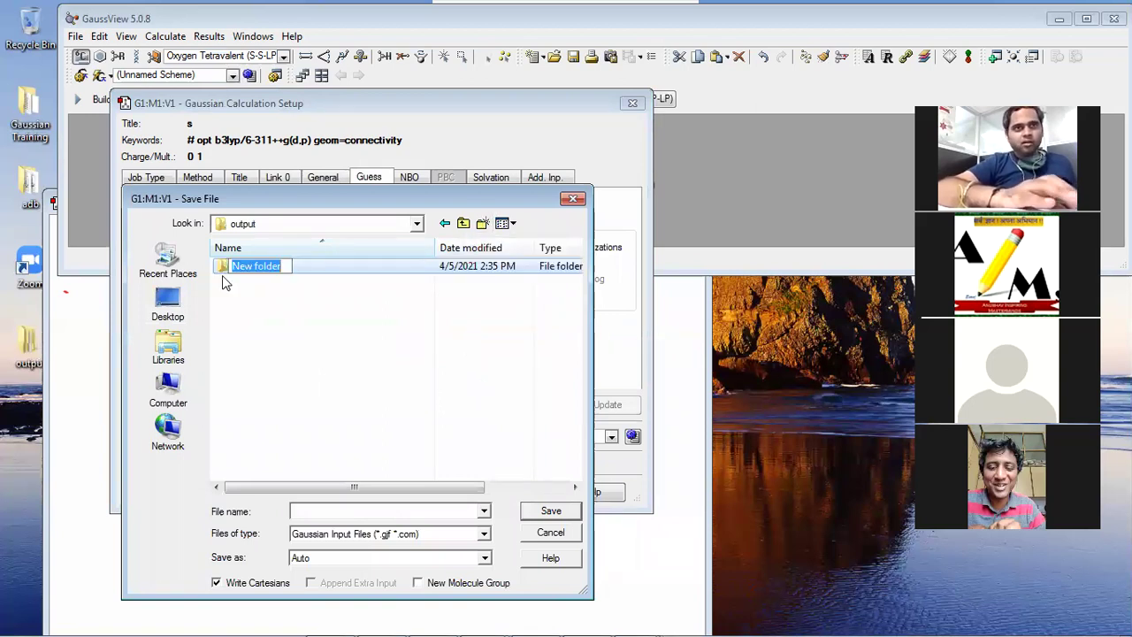
{"action": "type", "text": "s"}
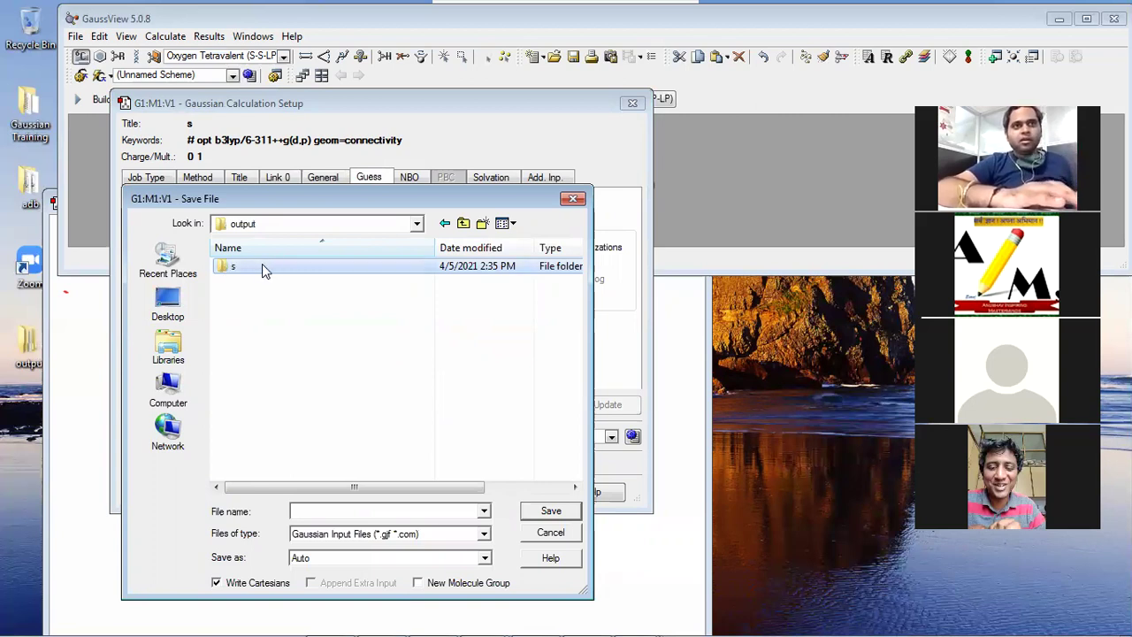
{"action": "double_click", "coordinate": [261, 265]}
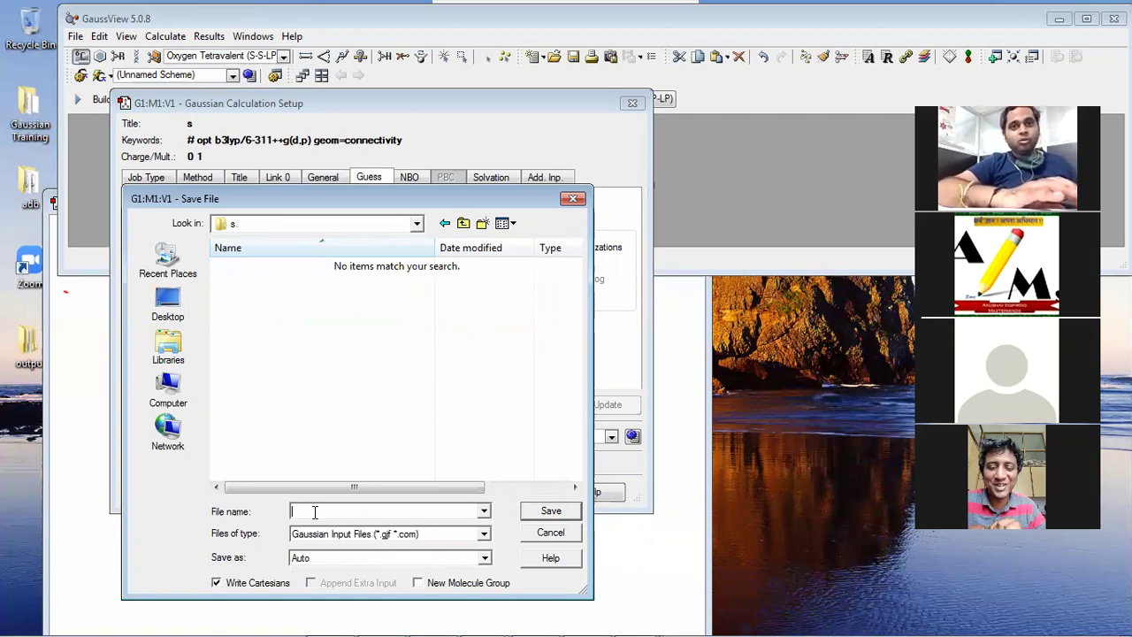
Save the Gaussian input file under the name s in the s folder.
{"action": "type", "text": "s"}
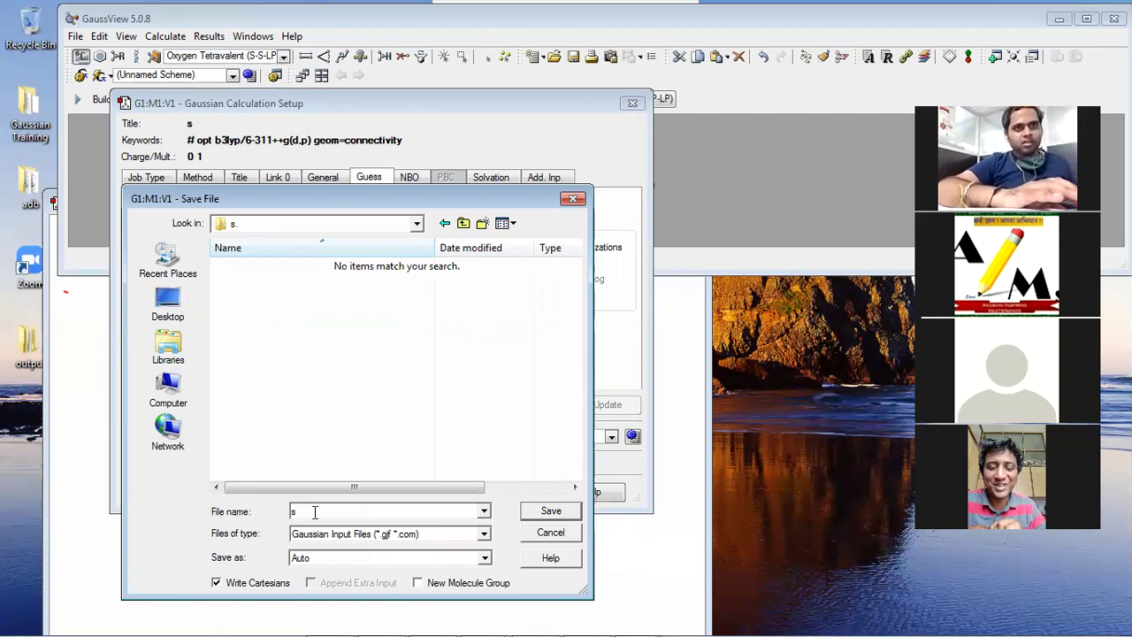
{"action": "left_click_drag", "start_coordinate": [383, 192], "coordinate": [730, 88]}
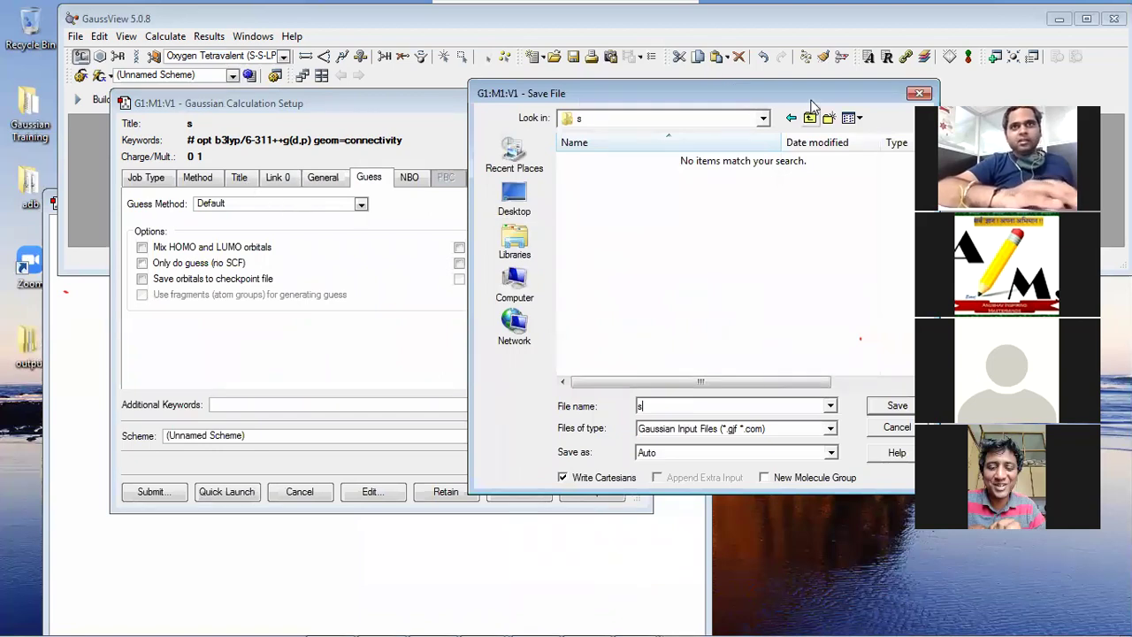
{"action": "left_click_drag", "start_coordinate": [811, 103], "coordinate": [508, 138]}
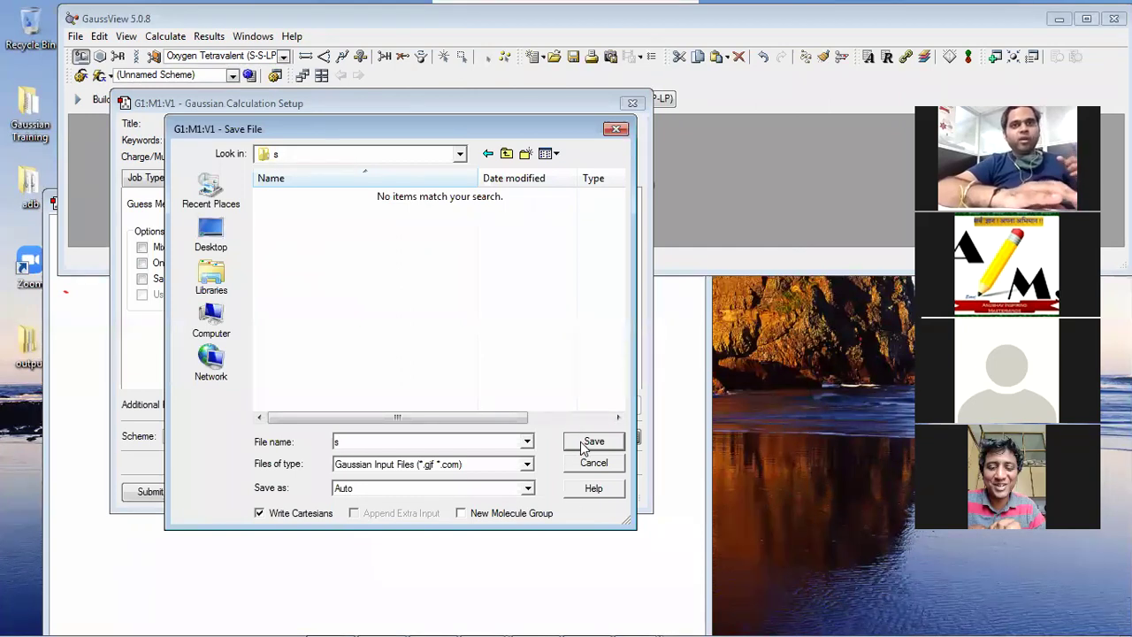
{"action": "left_click", "coordinate": [581, 442]}
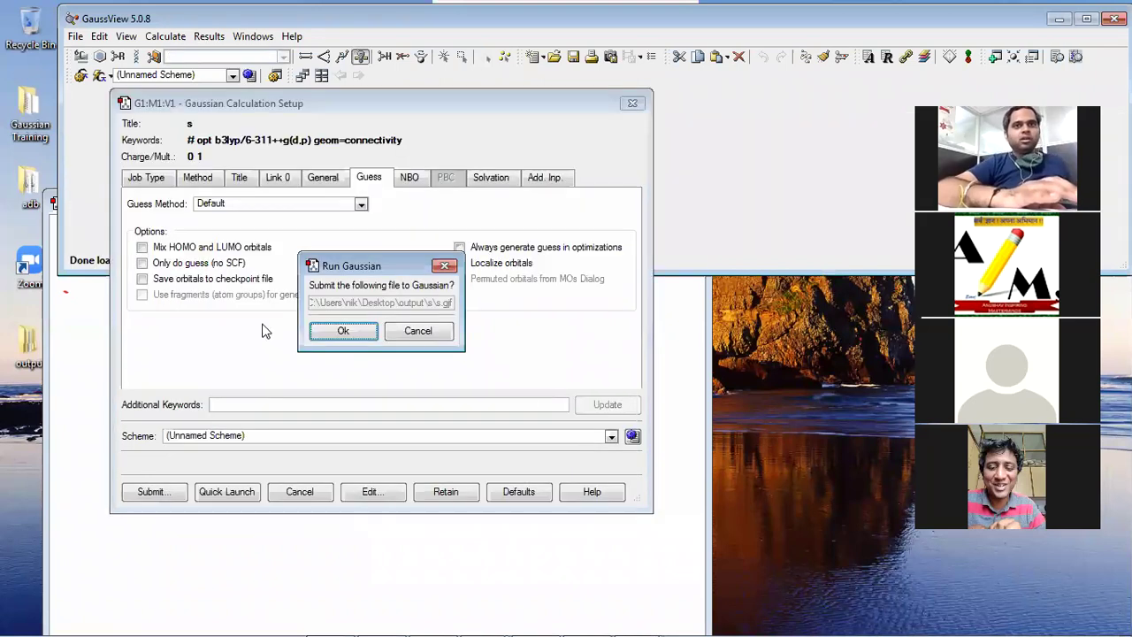
Run the saved input file in Gaussian and keep the Gaussian window open once the job completes.
{"action": "left_click", "coordinate": [353, 328]}
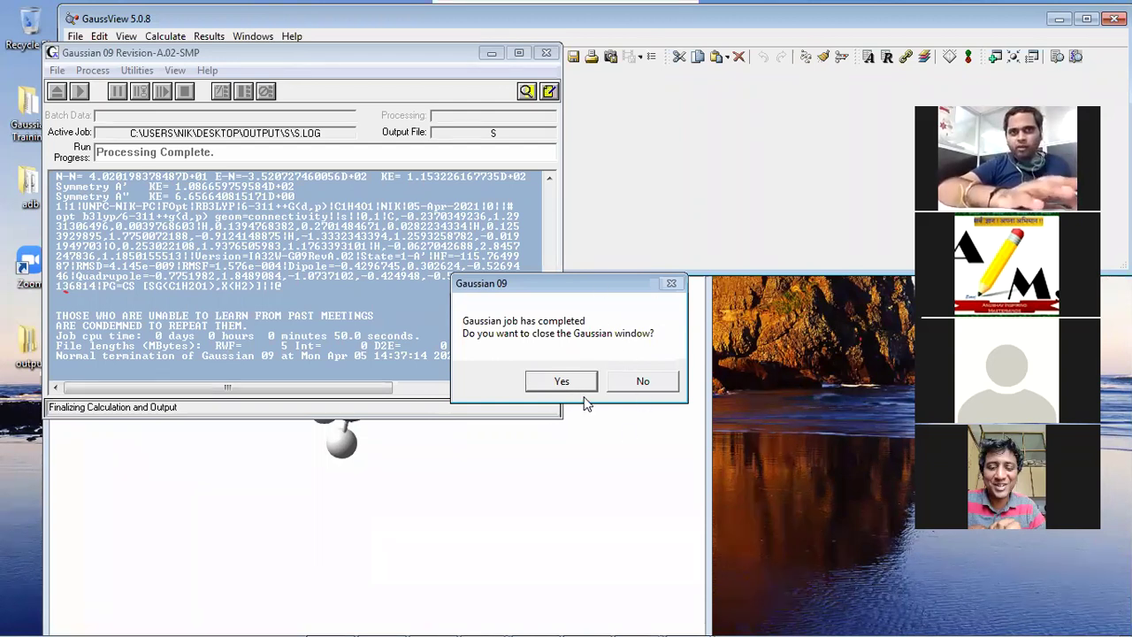
{"action": "left_click", "coordinate": [643, 381]}
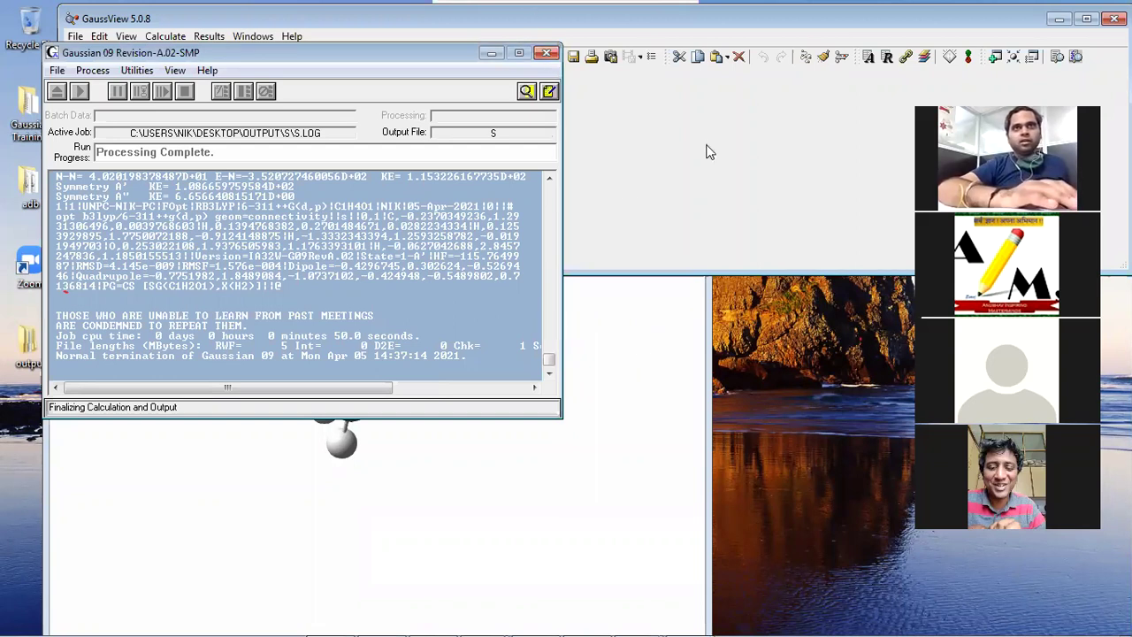
Clear the desktop by minimizing the GaussView and s.gjf molecule windows and closing the finished Gaussian job window.
{"action": "left_click", "coordinate": [1060, 19]}
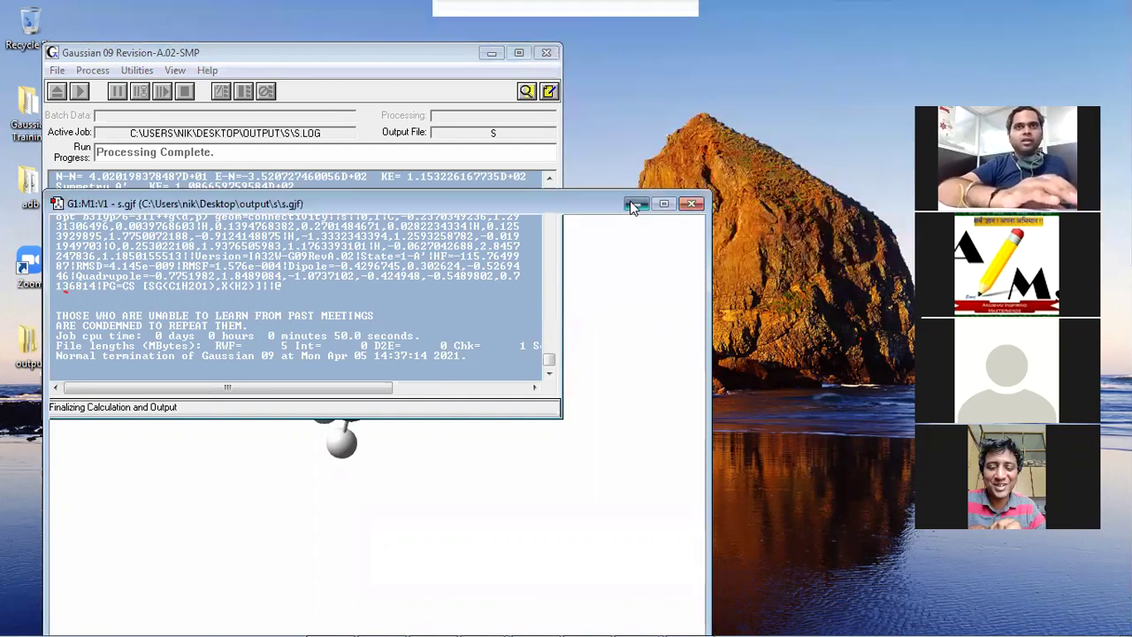
{"action": "left_click", "coordinate": [633, 205]}
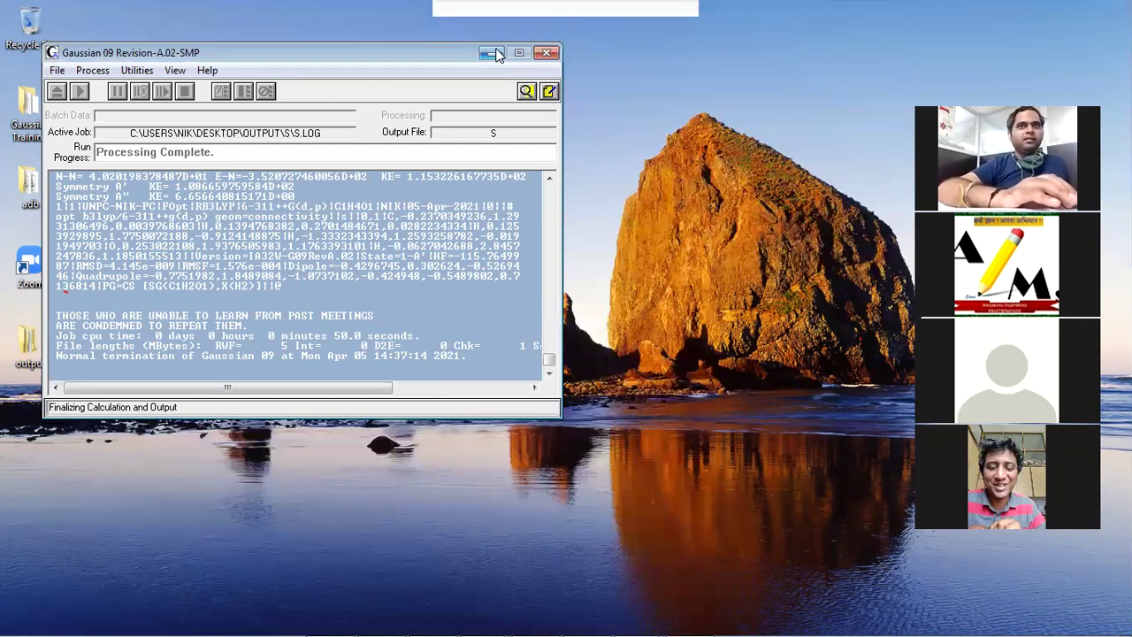
{"action": "left_click", "coordinate": [545, 55]}
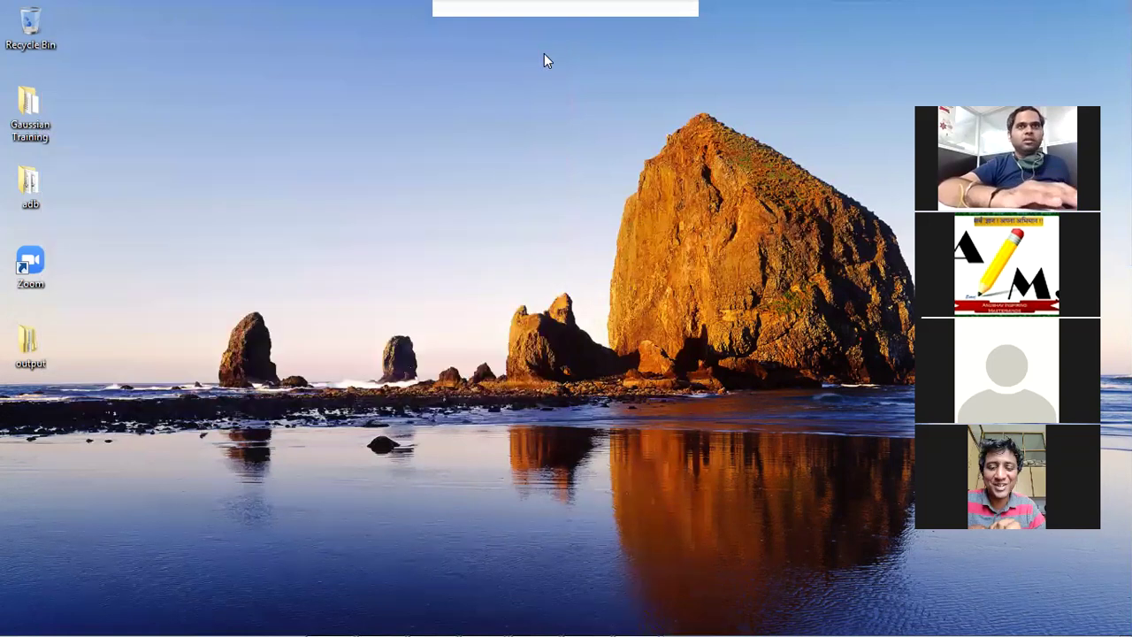
{"action": "left_click", "coordinate": [225, 268]}
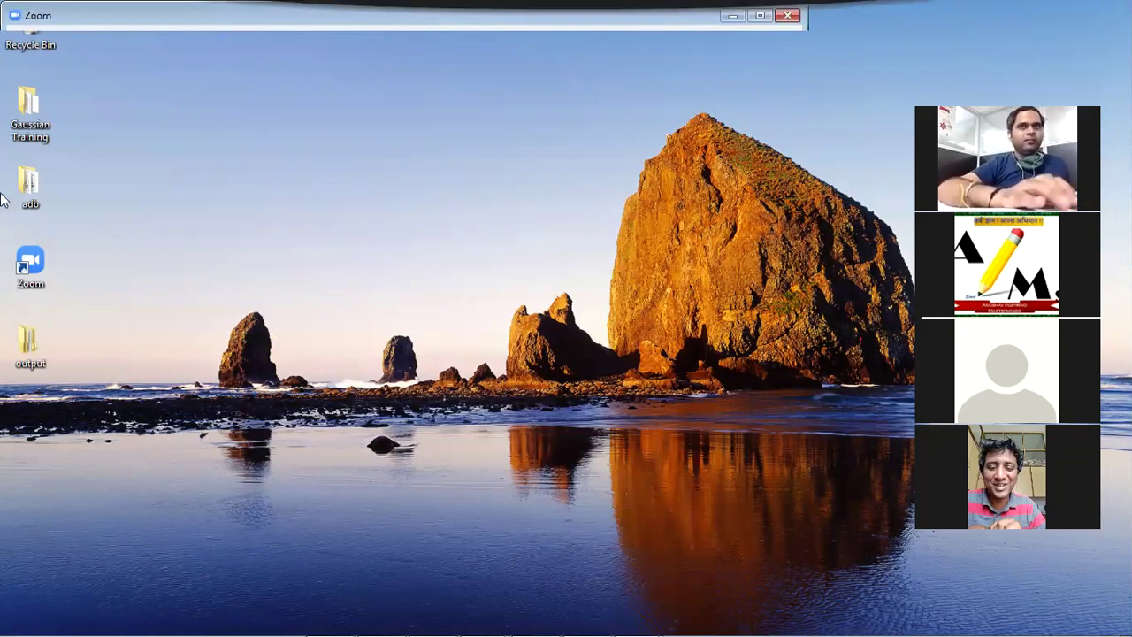
Open the S log file from the s subfolder of the output folder on the Desktop.
{"action": "double_click", "coordinate": [27, 361]}
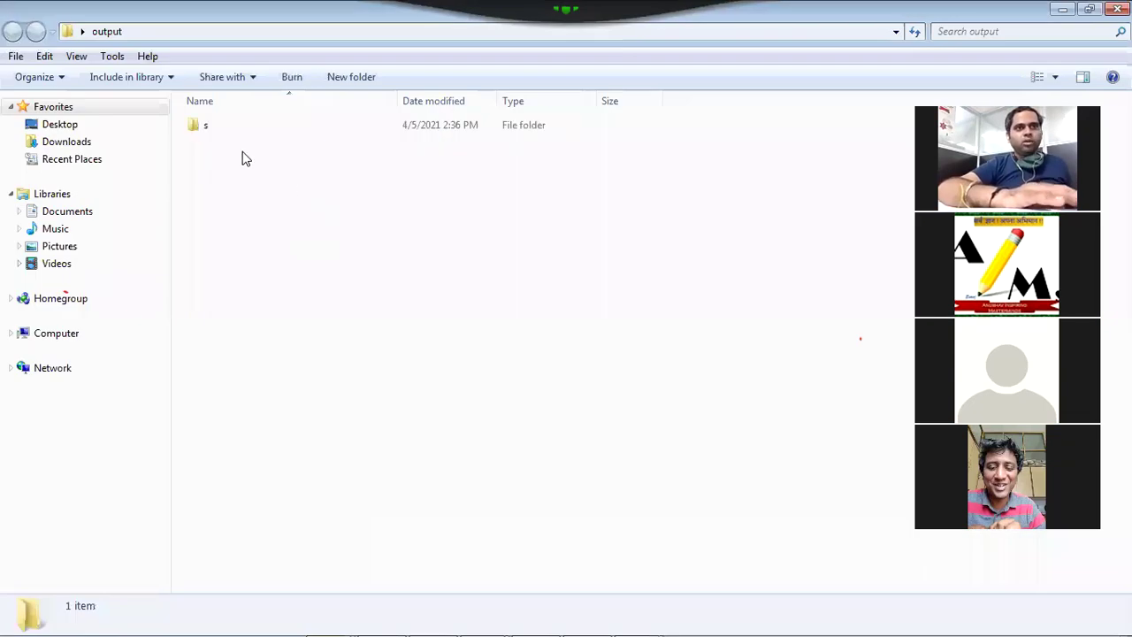
{"action": "left_click", "coordinate": [224, 131]}
{"action": "double_click", "coordinate": [224, 130]}
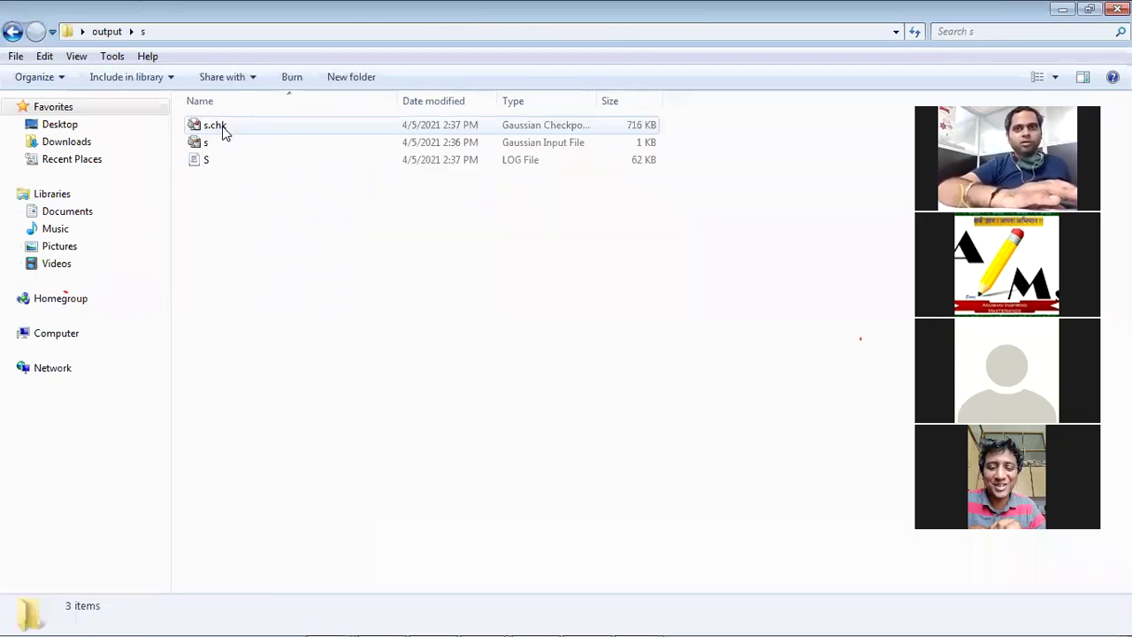
{"action": "left_click", "coordinate": [222, 163]}
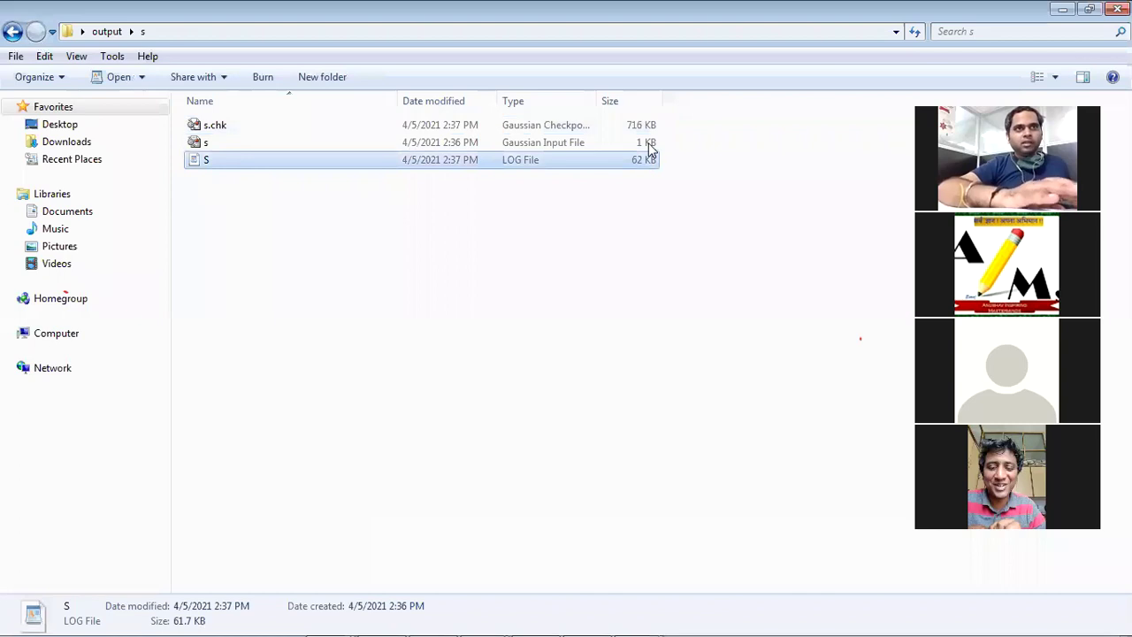
{"action": "double_click", "coordinate": [205, 163]}
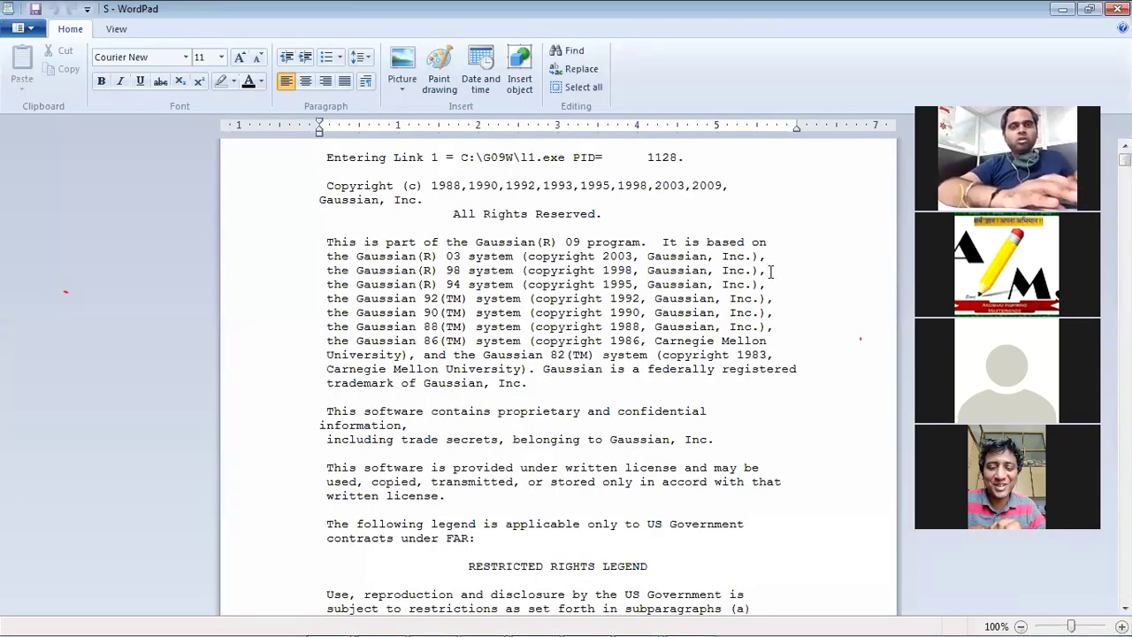
Examine the log from its copyright notice and citation list down to the route section with the job keywords.
{"action": "key", "text": "Down"}
{"action": "key", "text": "Down"}
{"action": "key", "text": "Down"}
{"action": "key", "text": "Down"}
{"action": "key", "text": "Down"}
{"action": "key", "text": "Down"}
{"action": "key", "text": "Down"}
{"action": "key", "text": "Down"}
{"action": "key", "text": "Down"}
{"action": "key", "text": "Down"}
{"action": "key", "text": "Down"}
{"action": "key", "text": "Down"}
{"action": "key", "text": "Down"}
{"action": "key", "text": "Down"}
{"action": "key", "text": "Down"}
{"action": "key", "text": "Down"}
{"action": "key", "text": "Down"}
{"action": "key", "text": "Down"}
{"action": "key", "text": "Down"}
{"action": "key", "text": "Down"}
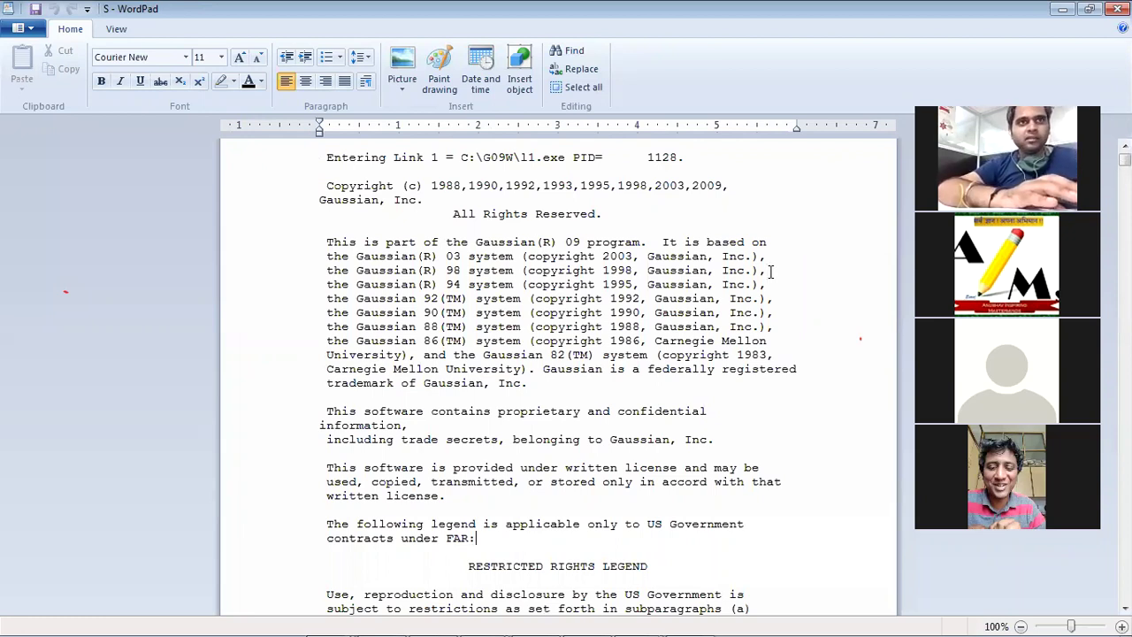
{"action": "key", "text": "Down"}
{"action": "key", "text": "Down"}
{"action": "key", "text": "Down"}
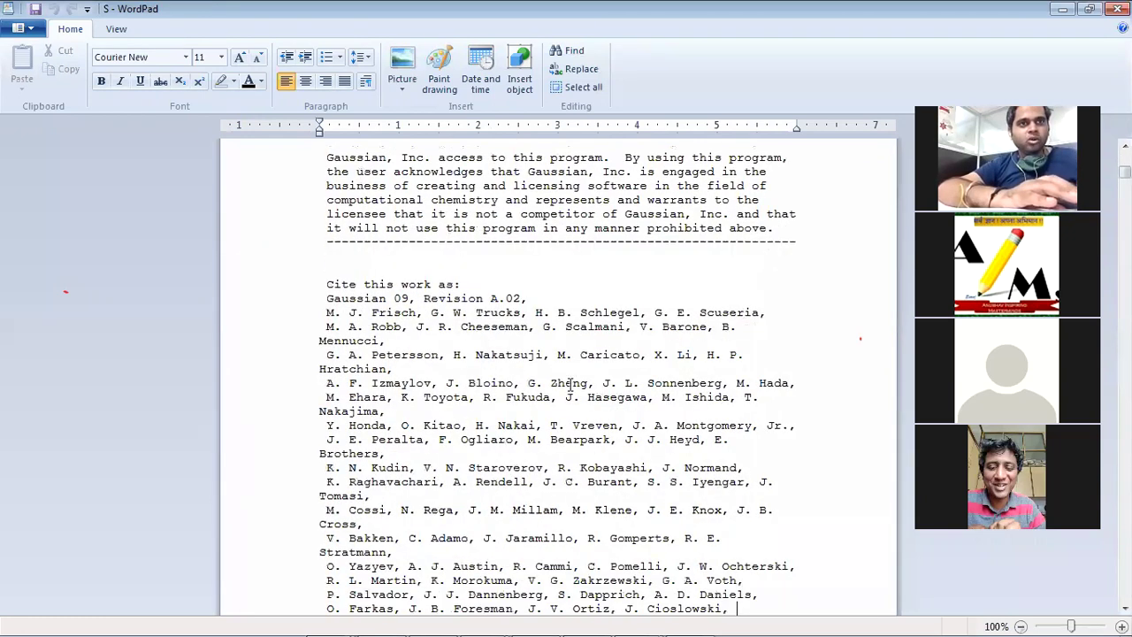
{"action": "scroll", "coordinate": [572, 451], "scroll_direction": "down", "scroll_amount": 8}
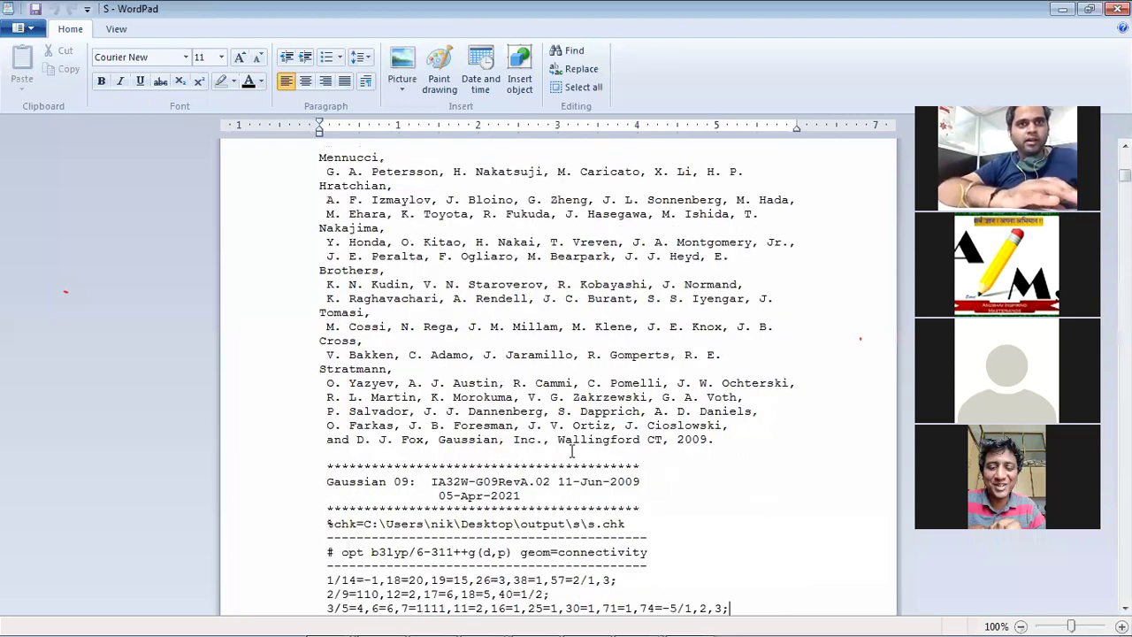
Highlight the opt keyword and the b3lyp/6-311++g(d,p) method in the log's route line.
{"action": "double_click", "coordinate": [596, 370]}
{"action": "left_click", "coordinate": [596, 370]}
{"action": "left_click", "coordinate": [318, 368]}
{"action": "triple_click", "coordinate": [316, 369]}
{"action": "left_click_drag", "start_coordinate": [365, 370], "coordinate": [341, 369]}
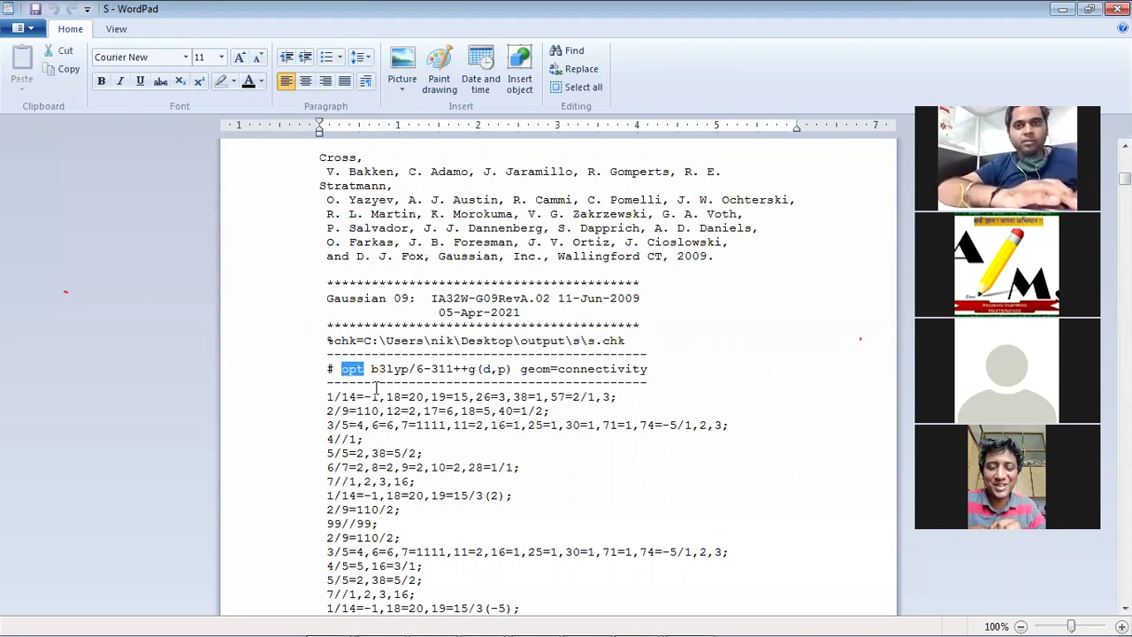
{"action": "left_click", "coordinate": [371, 369]}
{"action": "left_click_drag", "start_coordinate": [372, 368], "coordinate": [510, 374]}
{"action": "left_click", "coordinate": [801, 344]}
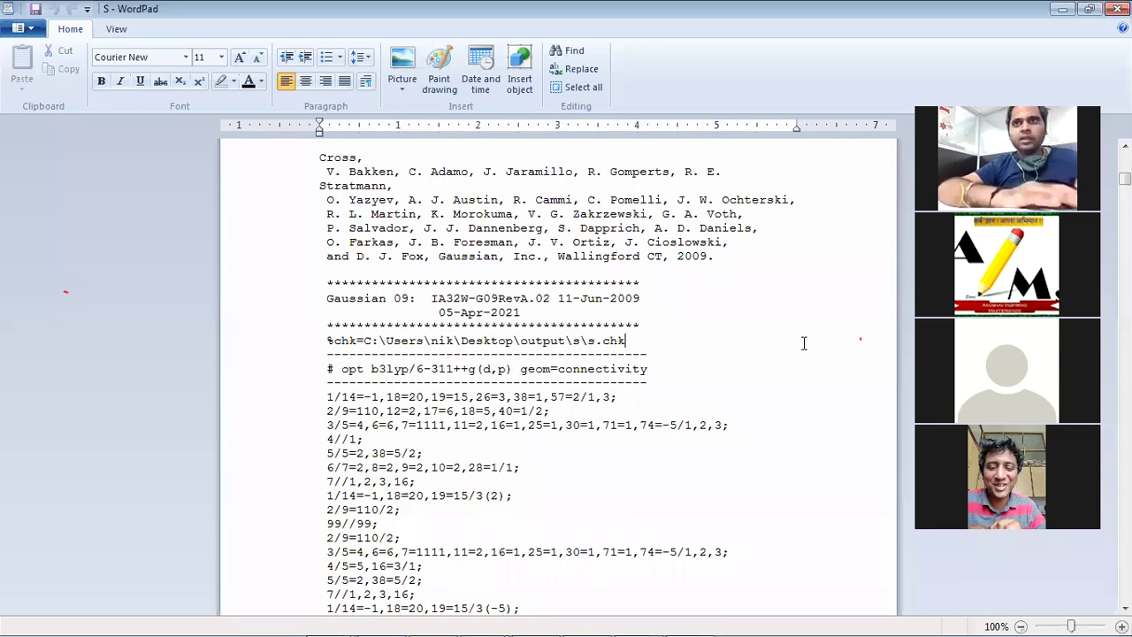
Go to the end of the log and reduce its window to inspect the closing termination lines.
{"action": "scroll", "coordinate": [801, 343], "scroll_direction": "down", "scroll_amount": 15}
{"action": "scroll", "coordinate": [558, 371], "scroll_direction": "down", "scroll_amount": 20}
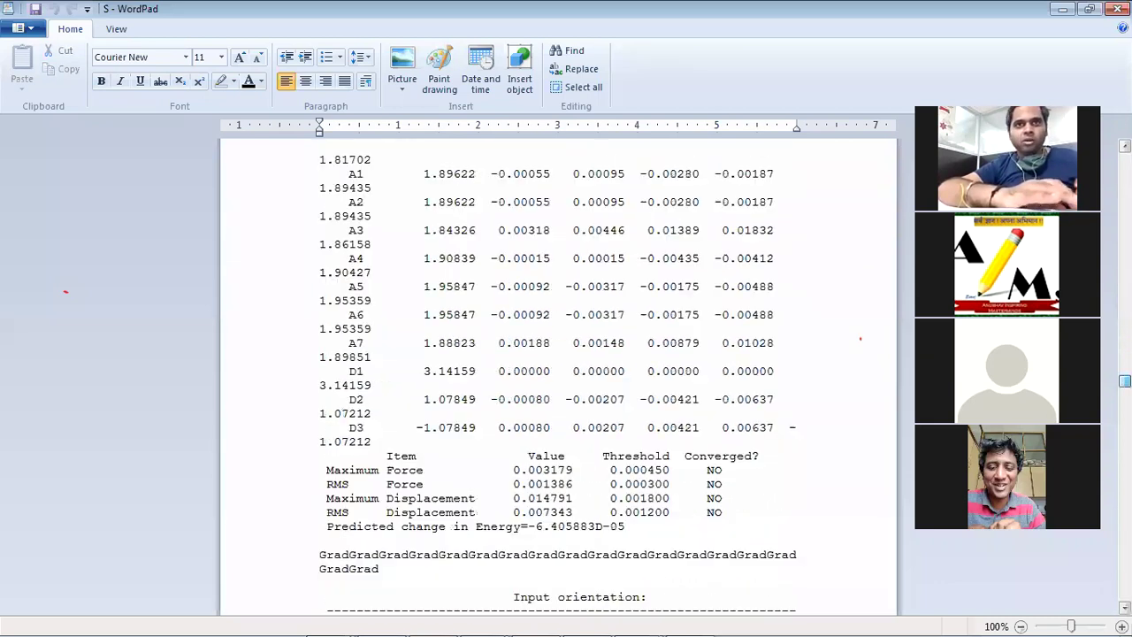
{"action": "scroll", "coordinate": [558, 372], "scroll_direction": "down", "scroll_amount": 20}
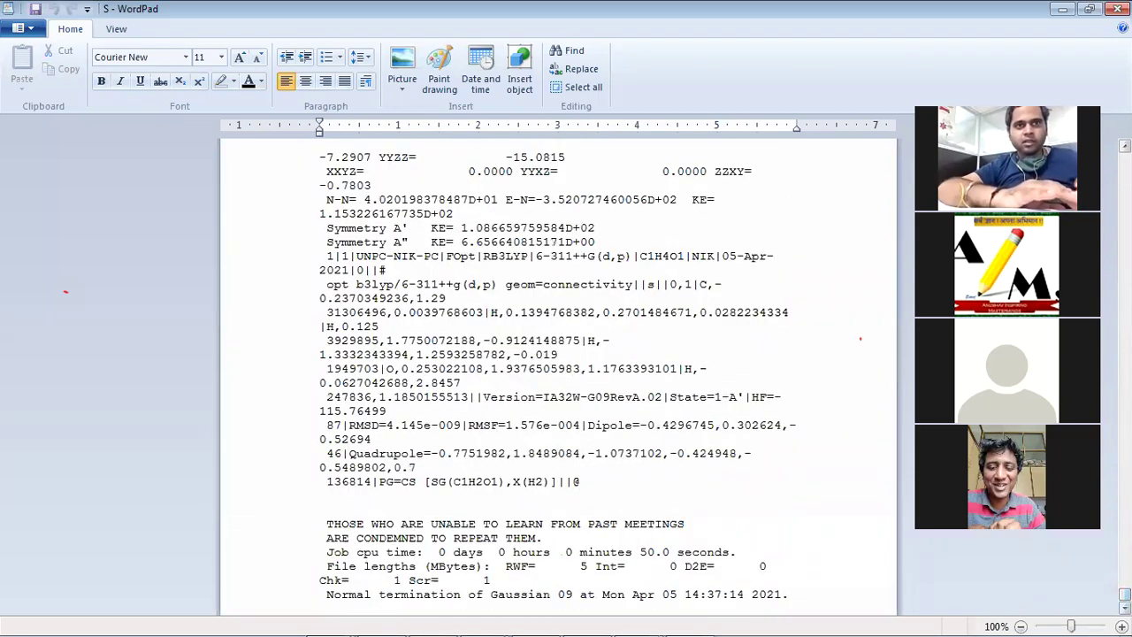
{"action": "left_click", "coordinate": [1088, 9]}
{"action": "left_click_drag", "start_coordinate": [516, 120], "coordinate": [439, 15]}
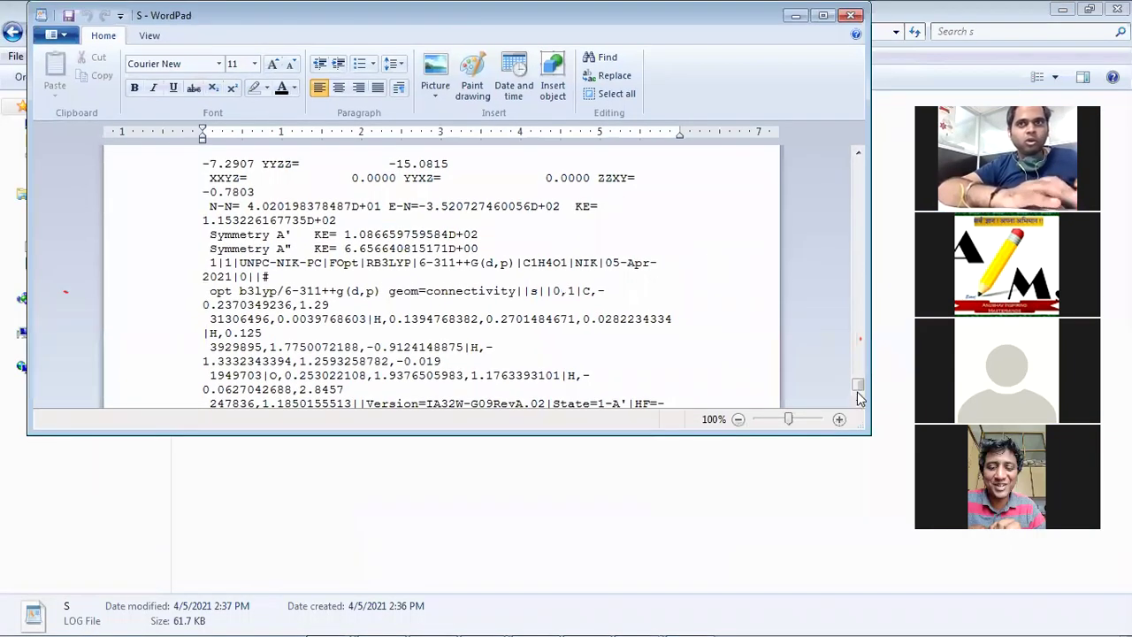
{"action": "scroll", "coordinate": [858, 398], "scroll_direction": "down", "scroll_amount": 5}
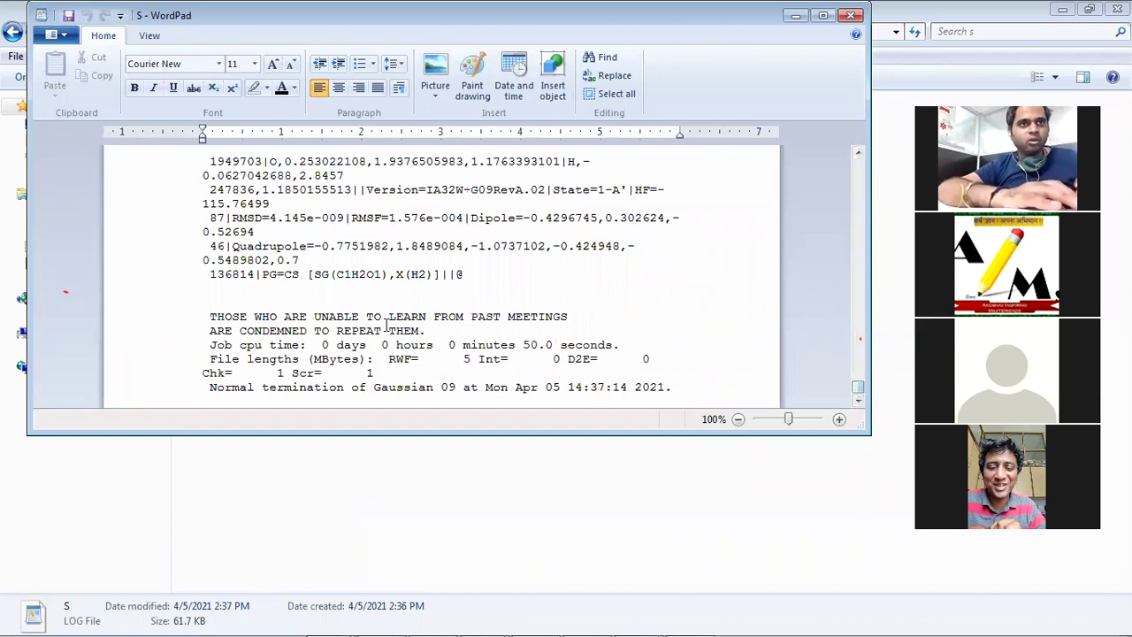
Highlight the two-line quotation above the job CPU time at the end of the log, and close the log.
{"action": "left_click_drag", "start_coordinate": [433, 330], "coordinate": [251, 319]}
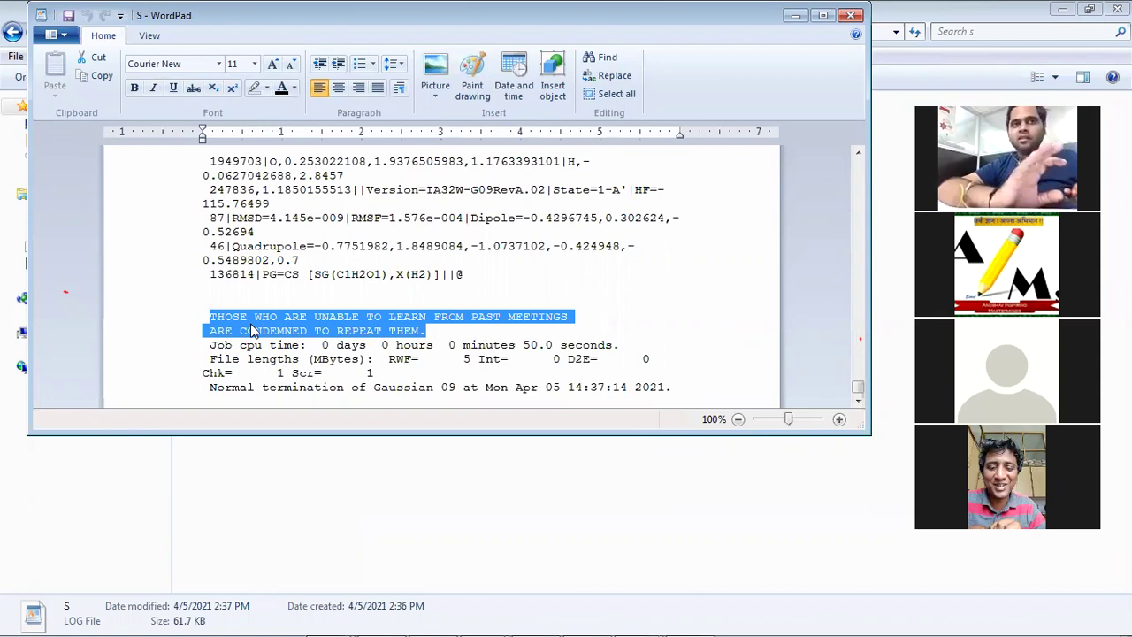
{"action": "left_click", "coordinate": [250, 329]}
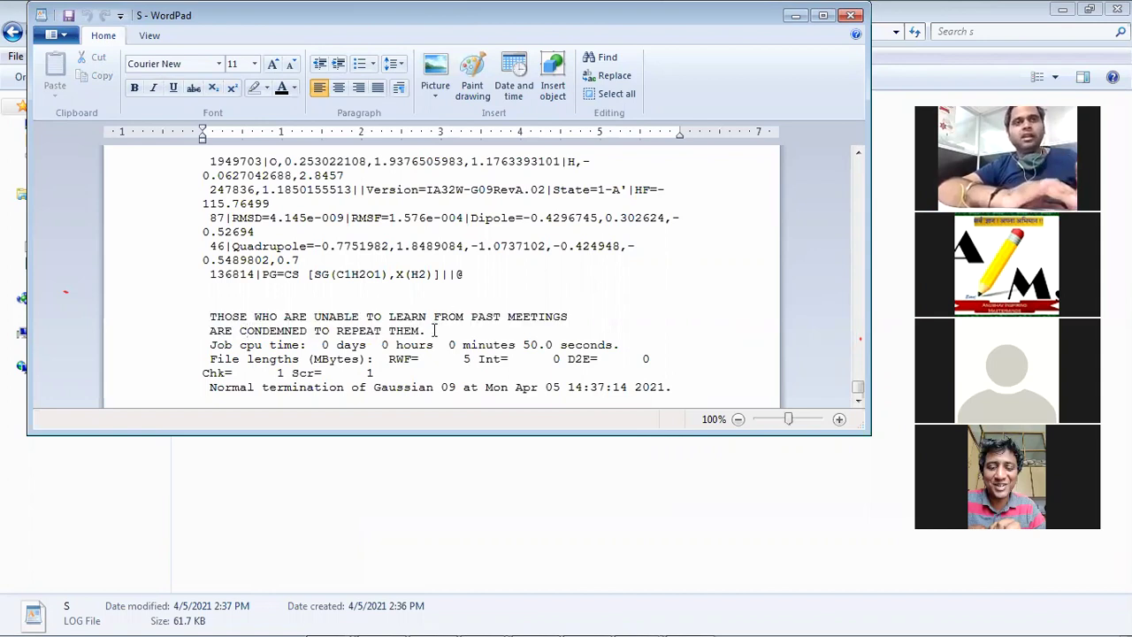
{"action": "left_click_drag", "start_coordinate": [433, 330], "coordinate": [204, 317]}
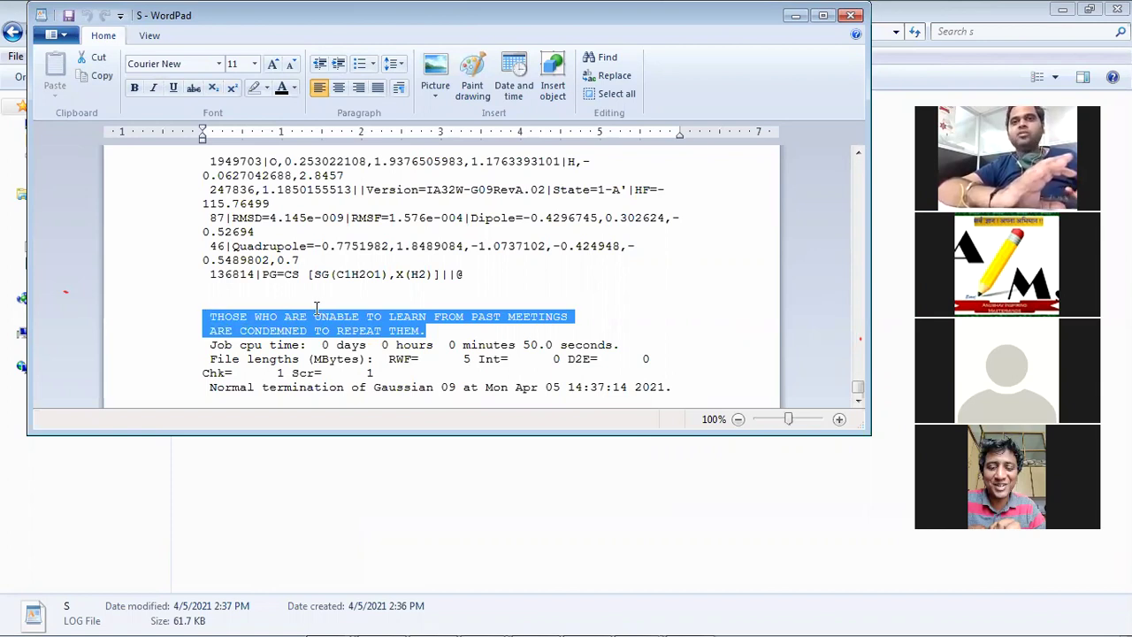
{"action": "left_click", "coordinate": [314, 307]}
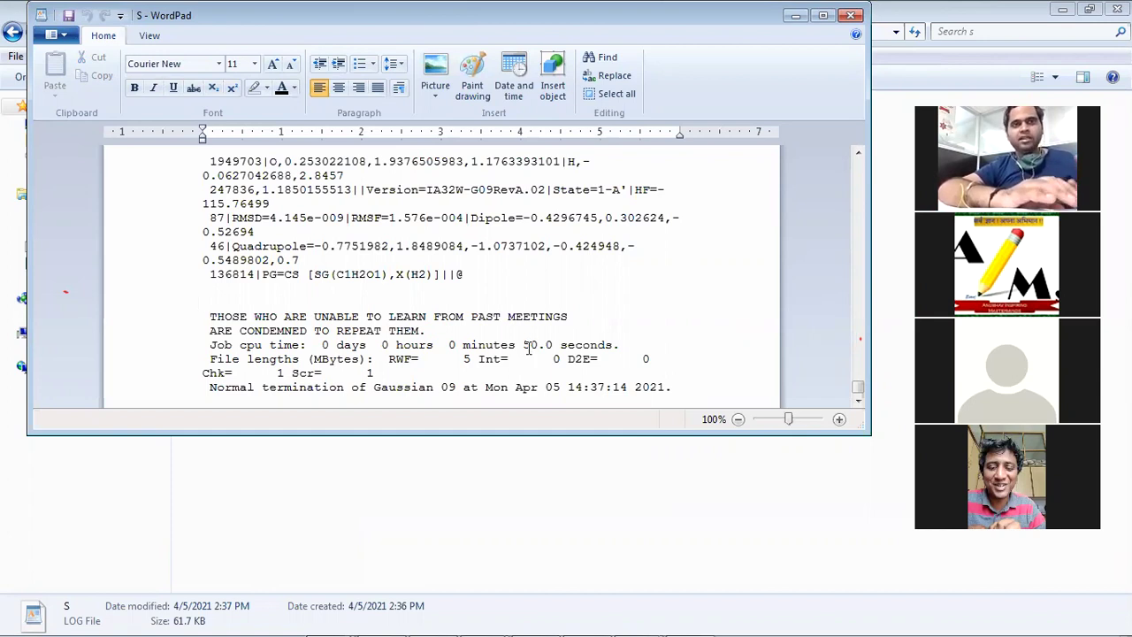
{"action": "left_click_drag", "start_coordinate": [425, 330], "coordinate": [213, 303]}
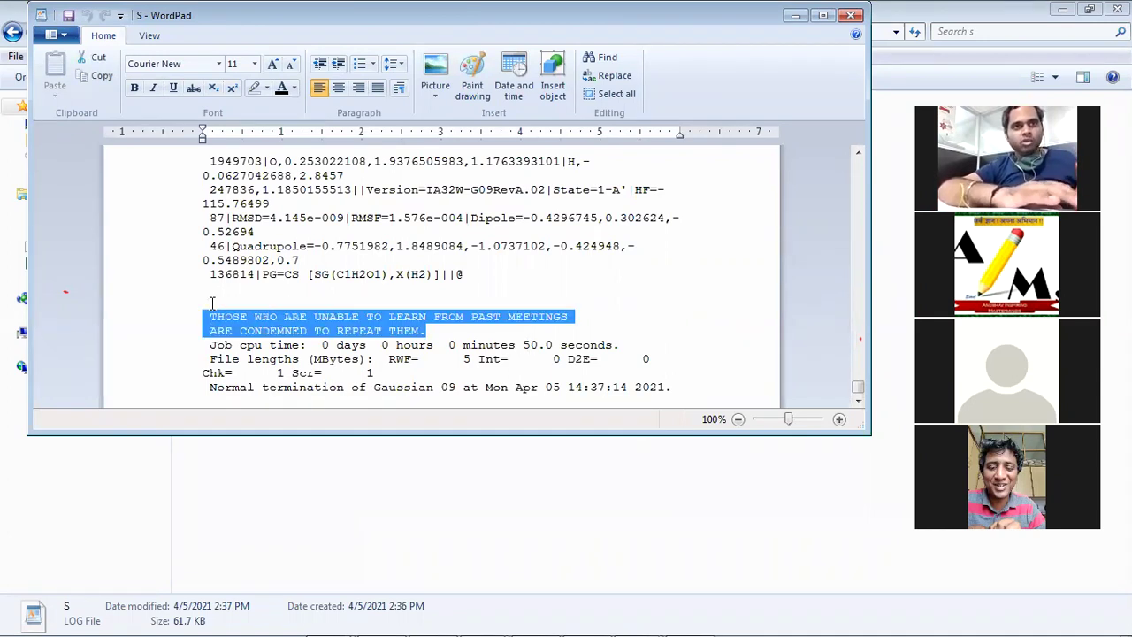
{"action": "left_click", "coordinate": [405, 330]}
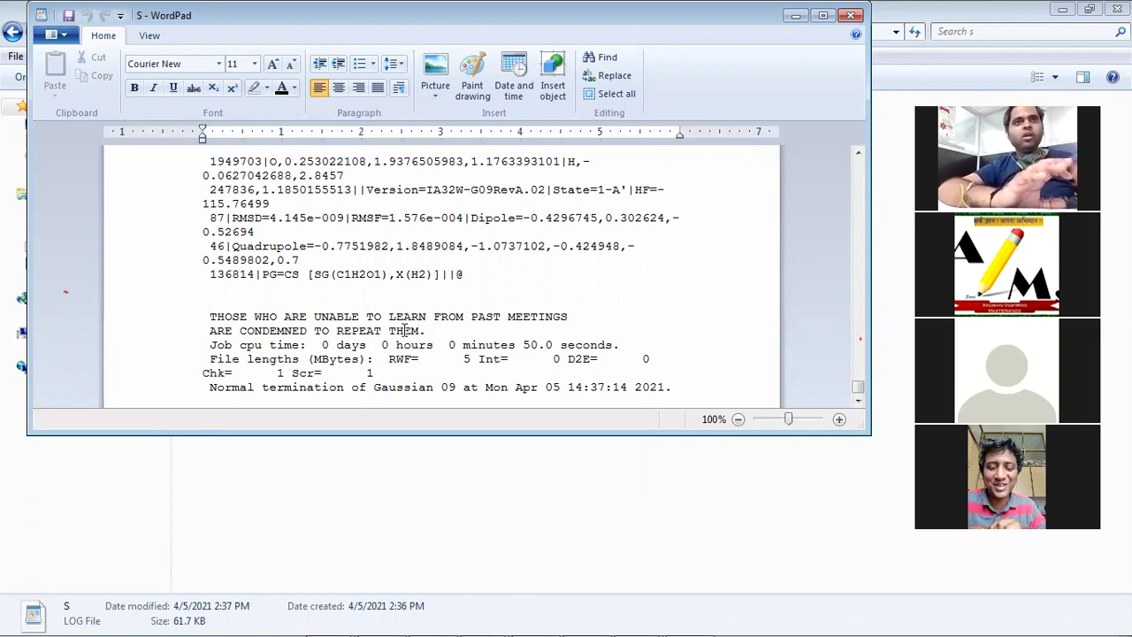
{"action": "left_click_drag", "start_coordinate": [430, 331], "coordinate": [204, 317]}
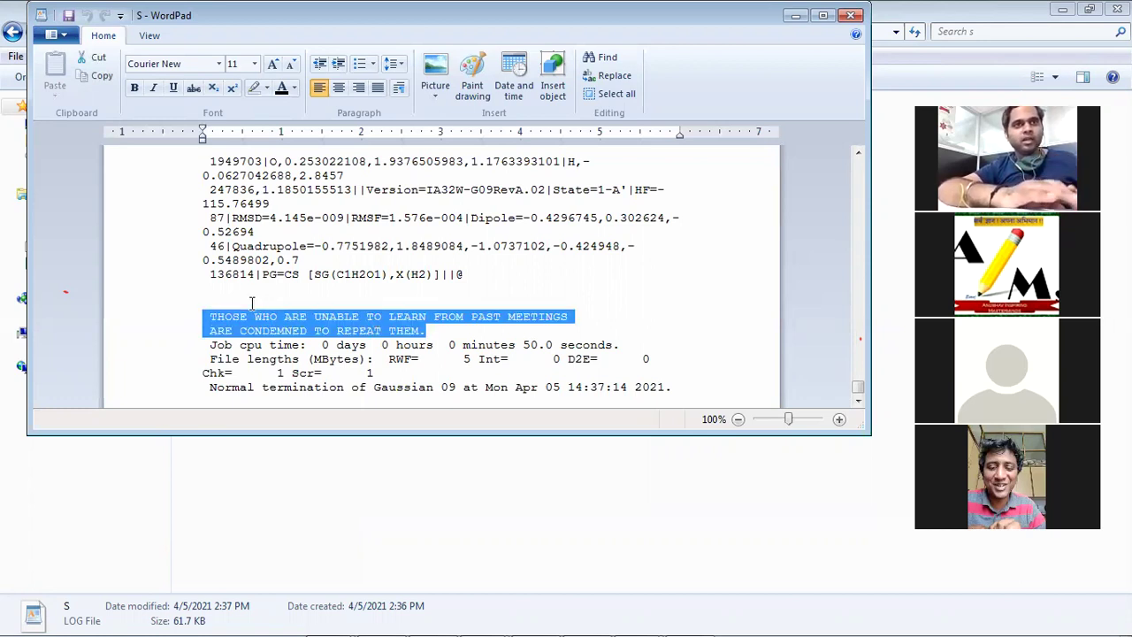
{"action": "left_click", "coordinate": [850, 15]}
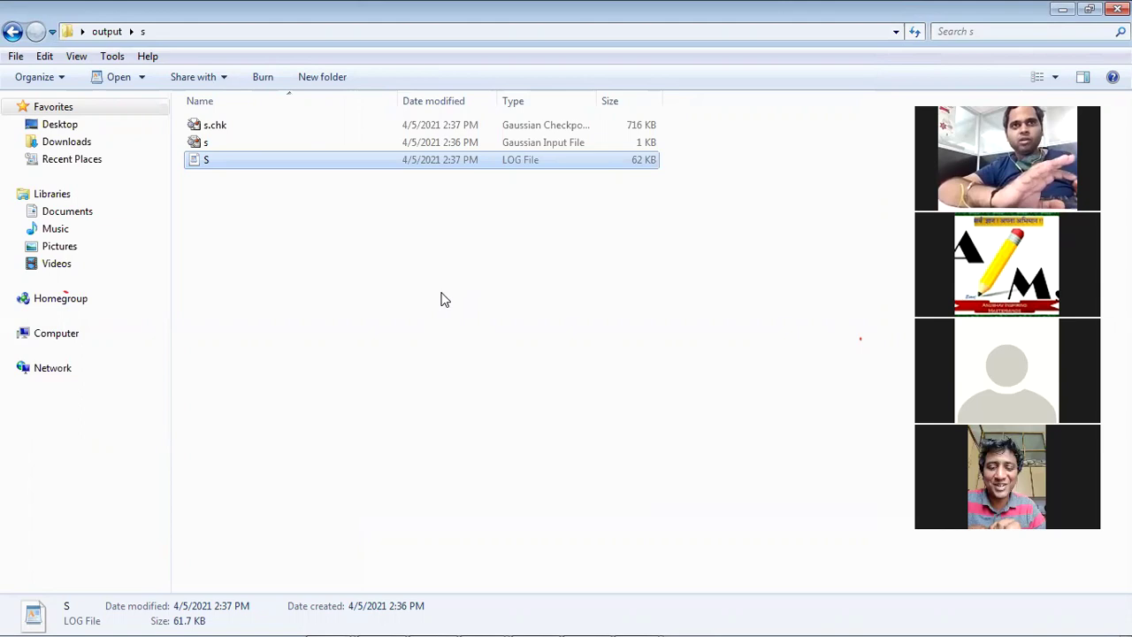
Restore the s folder window to a smaller size and bring back the GaussView main window behind it.
{"action": "mouse_move", "coordinate": [394, 619]}
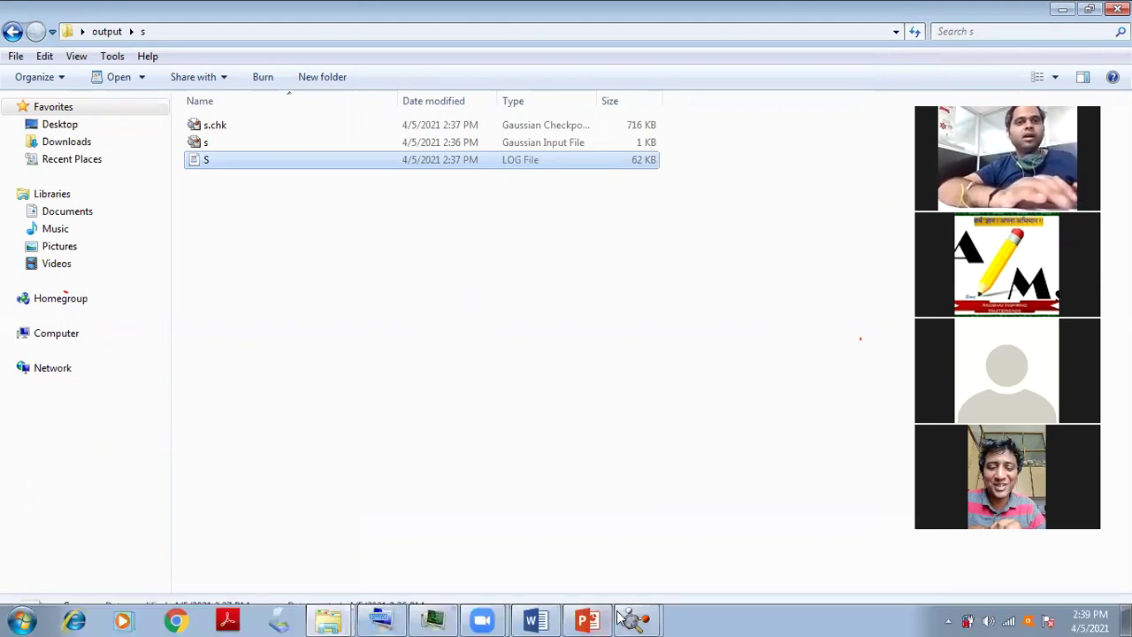
{"action": "left_click", "coordinate": [1090, 10]}
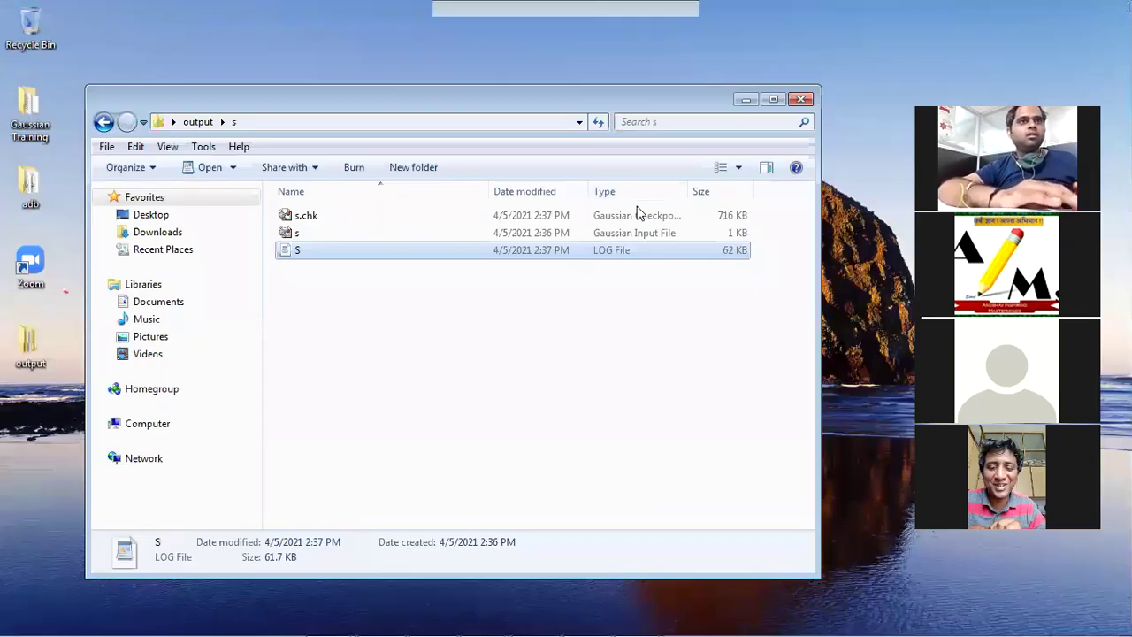
{"action": "mouse_move", "coordinate": [477, 633]}
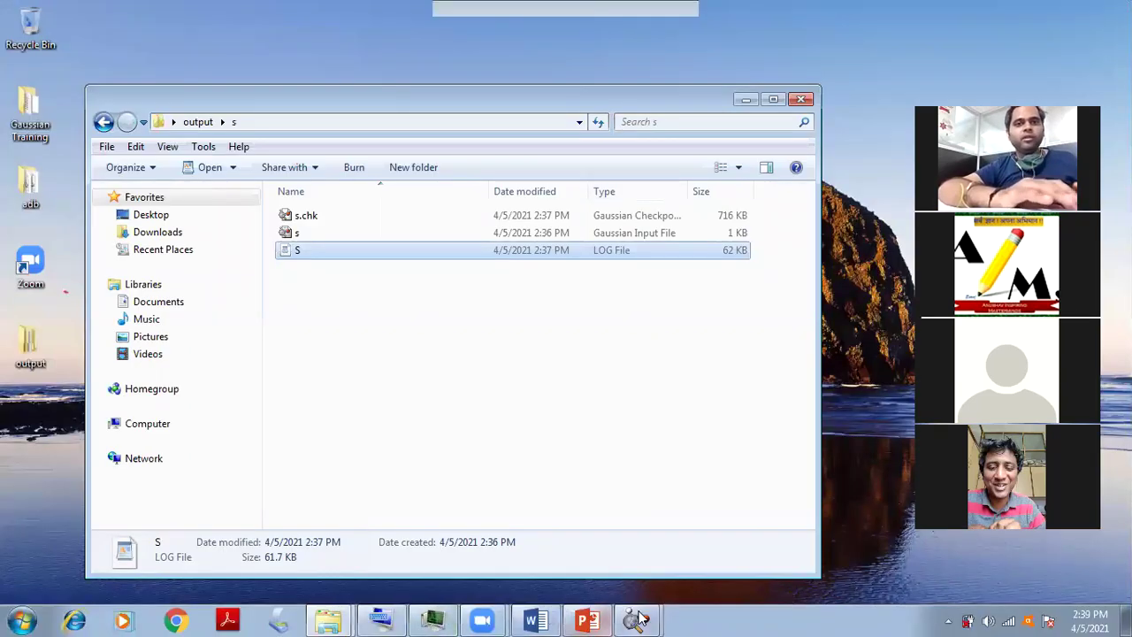
{"action": "left_click", "coordinate": [639, 619]}
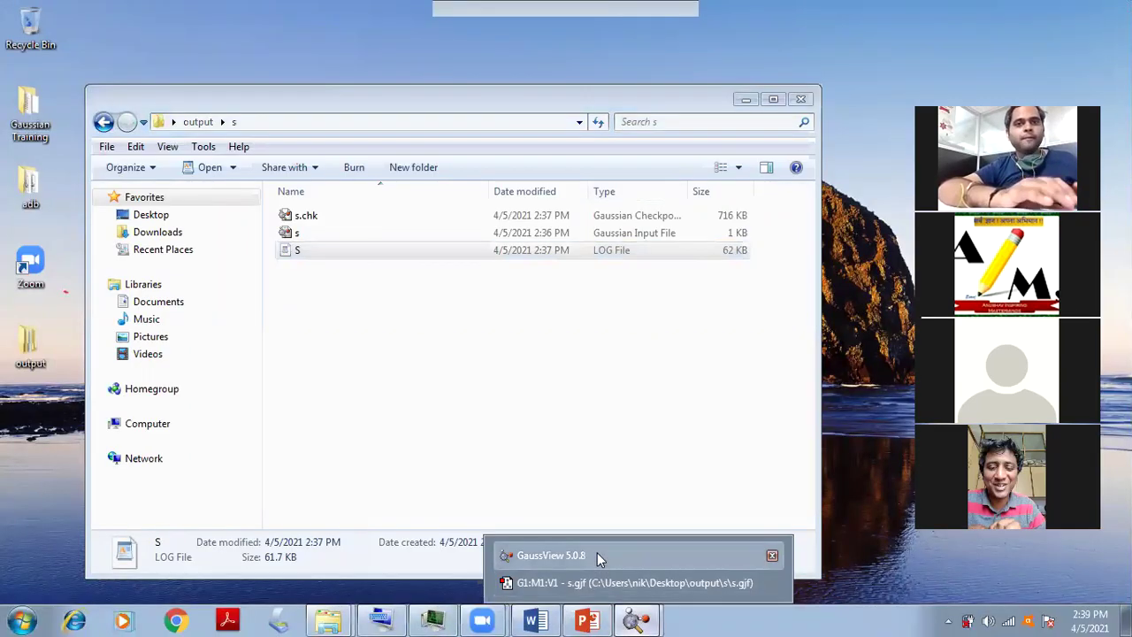
{"action": "left_click", "coordinate": [597, 554]}
{"action": "left_click", "coordinate": [793, 349]}
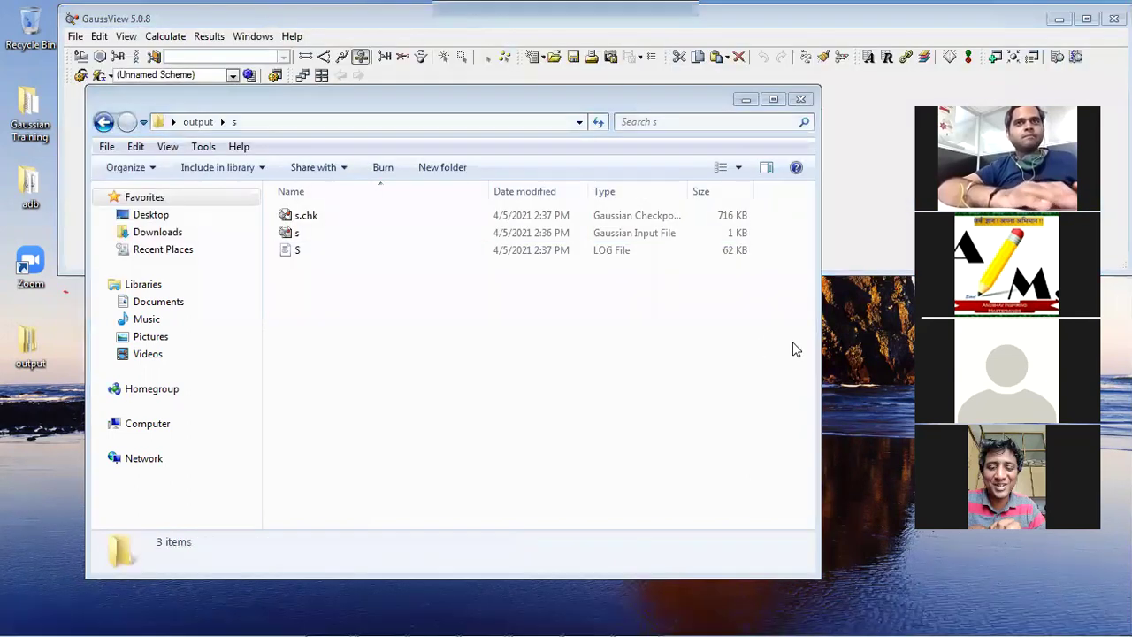
Load the S log file from the s folder into GaussView to show the optimized methanol structure.
{"action": "mouse_move", "coordinate": [454, 628]}
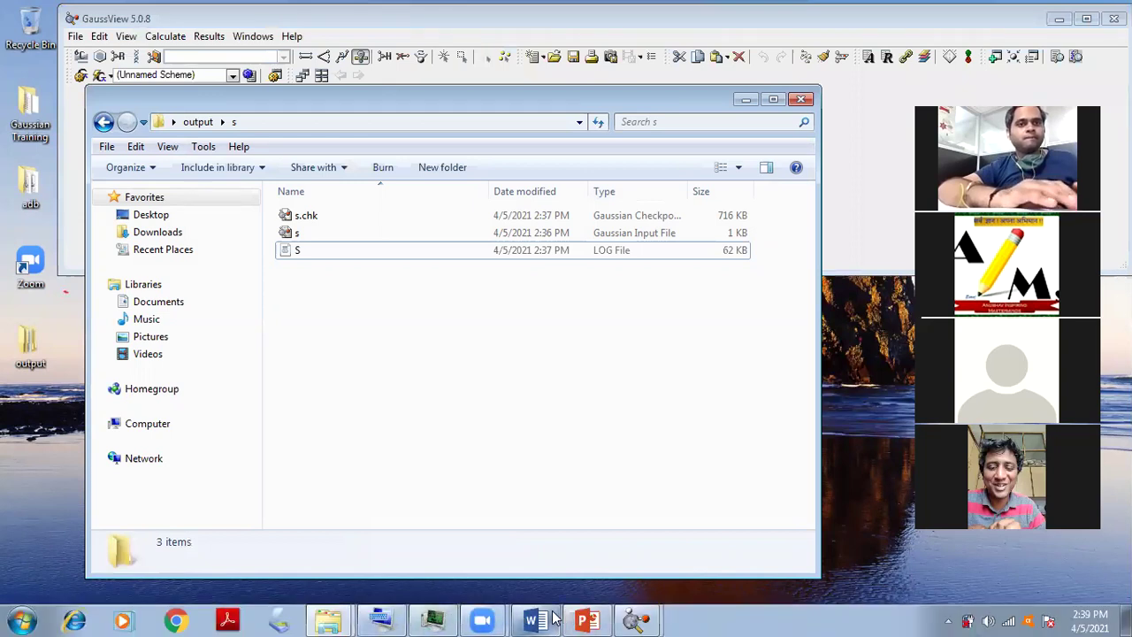
{"action": "mouse_move", "coordinate": [331, 618]}
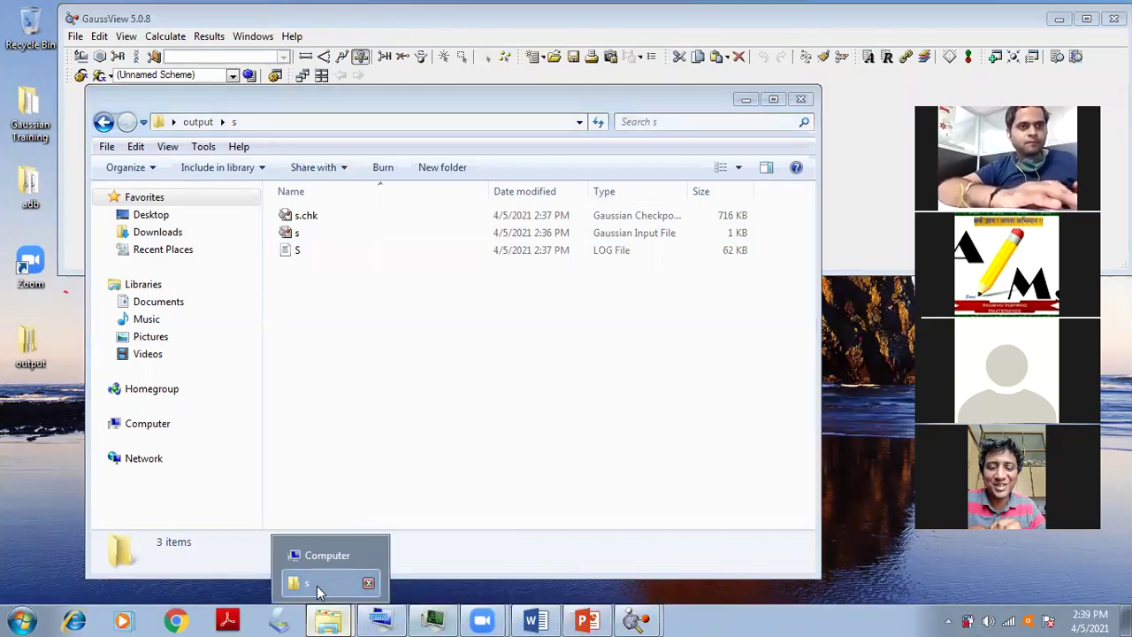
{"action": "left_click", "coordinate": [316, 584]}
{"action": "left_click_drag", "start_coordinate": [330, 255], "coordinate": [772, 240]}
{"action": "left_click", "coordinate": [733, 263]}
{"action": "left_click", "coordinate": [732, 255]}
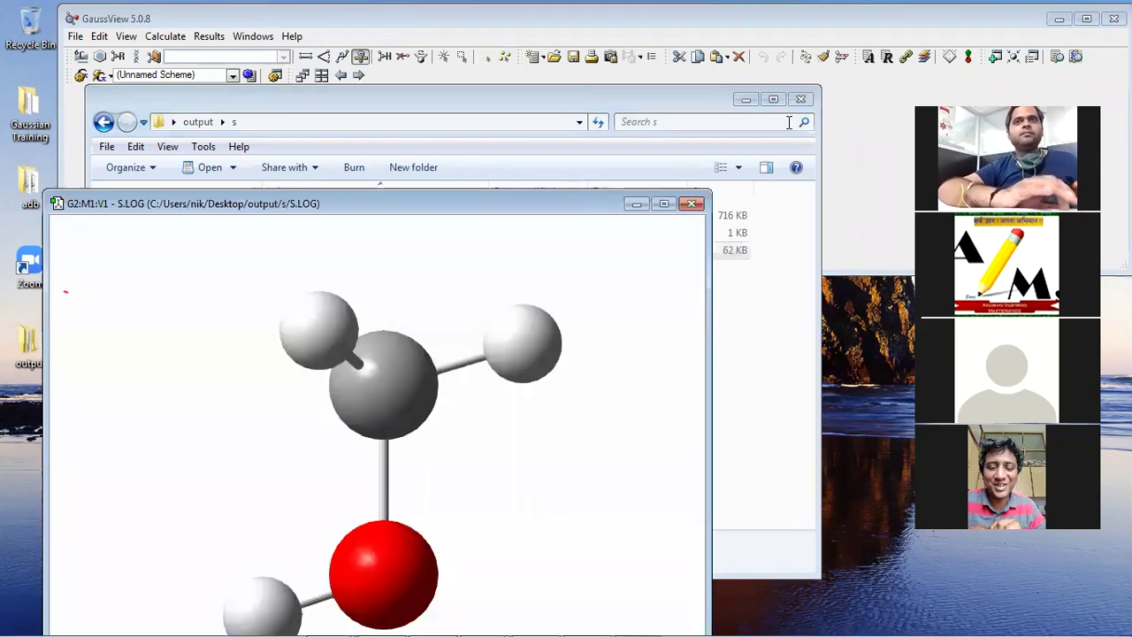
Minimize the s folder window, move the S.LOG molecule window clear, and rotate methanol so its C–O axis lies roughly horizontal.
{"action": "left_click", "coordinate": [743, 99]}
{"action": "left_click_drag", "start_coordinate": [500, 207], "coordinate": [668, 63]}
{"action": "left_click_drag", "start_coordinate": [699, 266], "coordinate": [743, 320]}
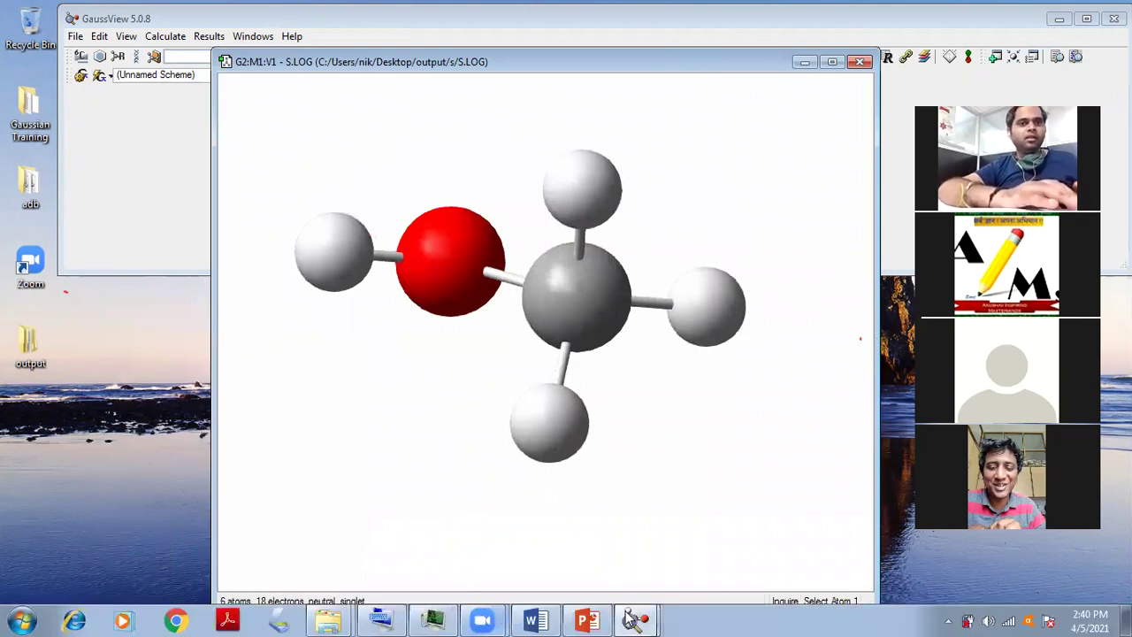
{"action": "mouse_move", "coordinate": [635, 621]}
{"action": "left_click", "coordinate": [560, 557]}
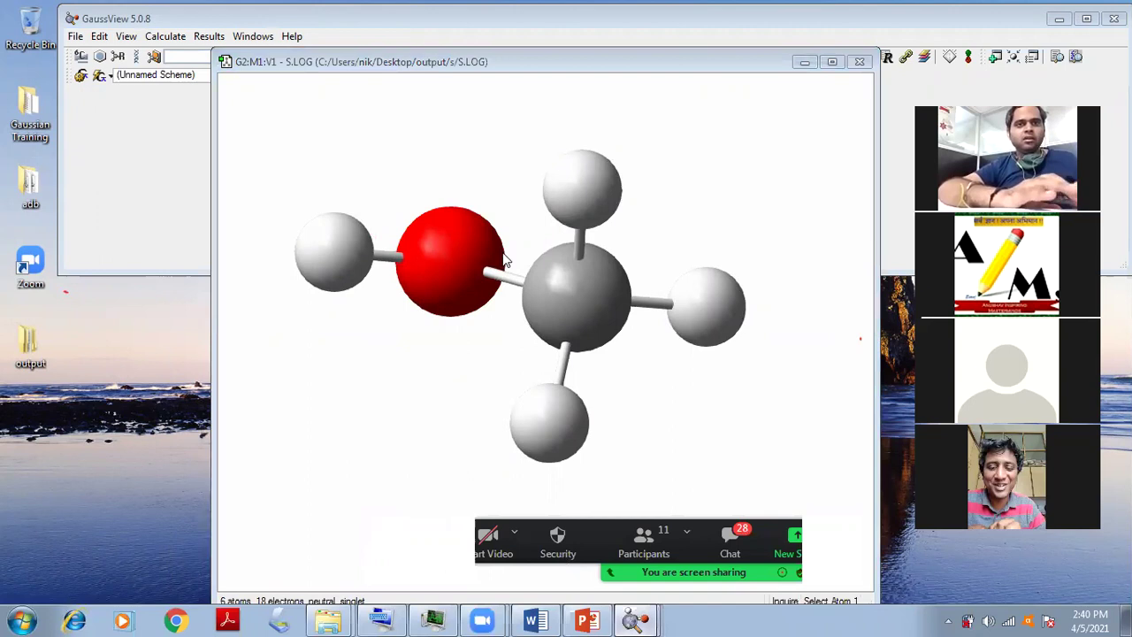
Move the S.LOG molecule window aside so that the original s.gjf methanol structure shows next to it.
{"action": "left_click_drag", "start_coordinate": [481, 212], "coordinate": [493, 118]}
{"action": "left_click_drag", "start_coordinate": [601, 62], "coordinate": [814, 84]}
{"action": "left_click_drag", "start_coordinate": [336, 109], "coordinate": [252, 87]}
{"action": "left_click", "coordinate": [768, 86]}
{"action": "left_click_drag", "start_coordinate": [767, 85], "coordinate": [767, 93]}
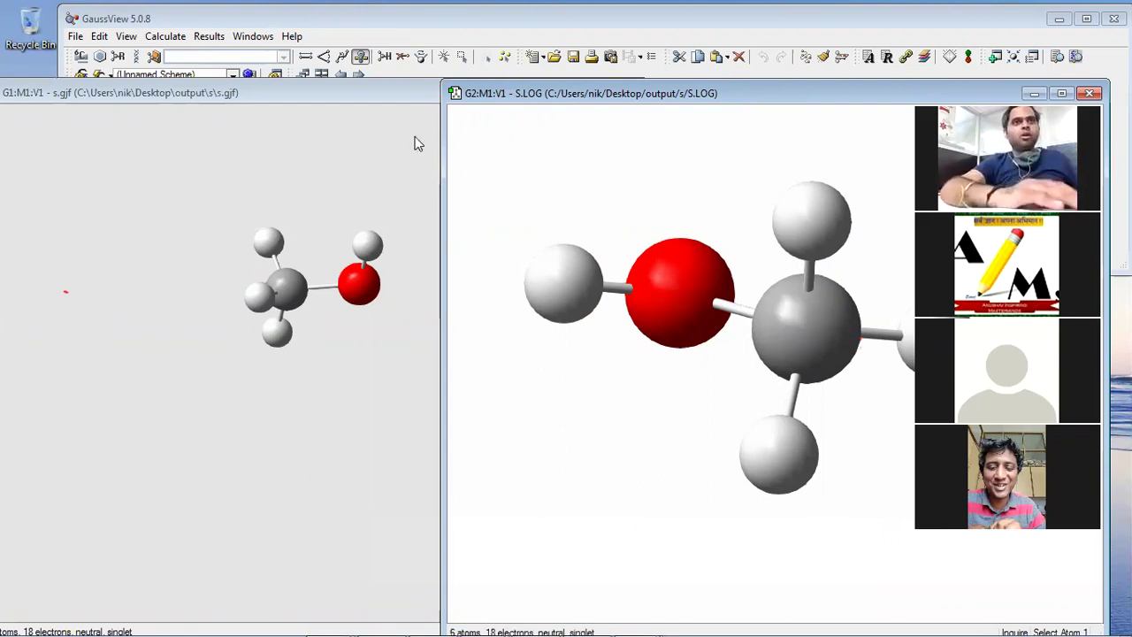
Check the C–O bond length of the original s.gjf structure with the Modify Bond tool, keeping the bond dialog clear of the S.LOG molecule.
{"action": "left_click", "coordinate": [305, 59]}
{"action": "left_click", "coordinate": [305, 58]}
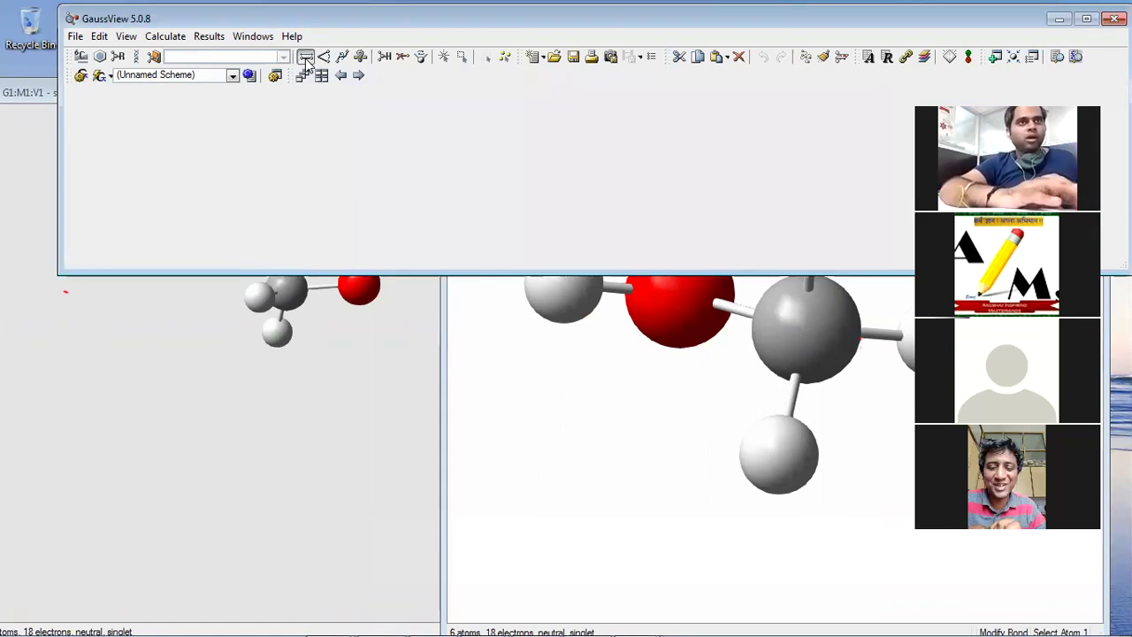
{"action": "left_click", "coordinate": [299, 293]}
{"action": "left_click", "coordinate": [301, 295]}
{"action": "left_click", "coordinate": [356, 286]}
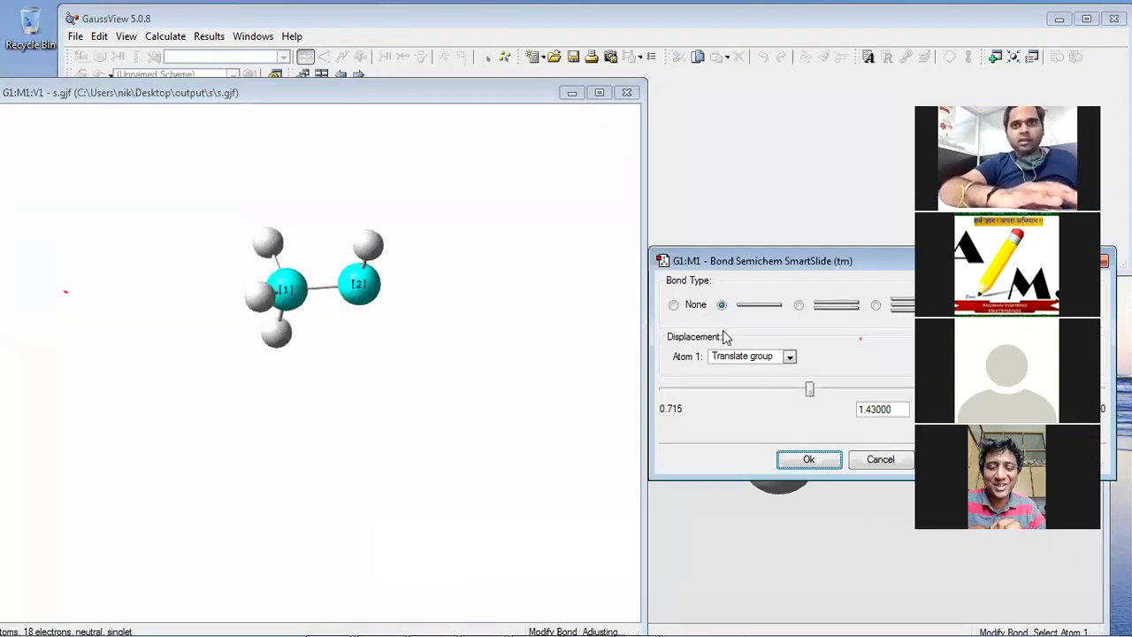
{"action": "left_click_drag", "start_coordinate": [725, 264], "coordinate": [232, 233]}
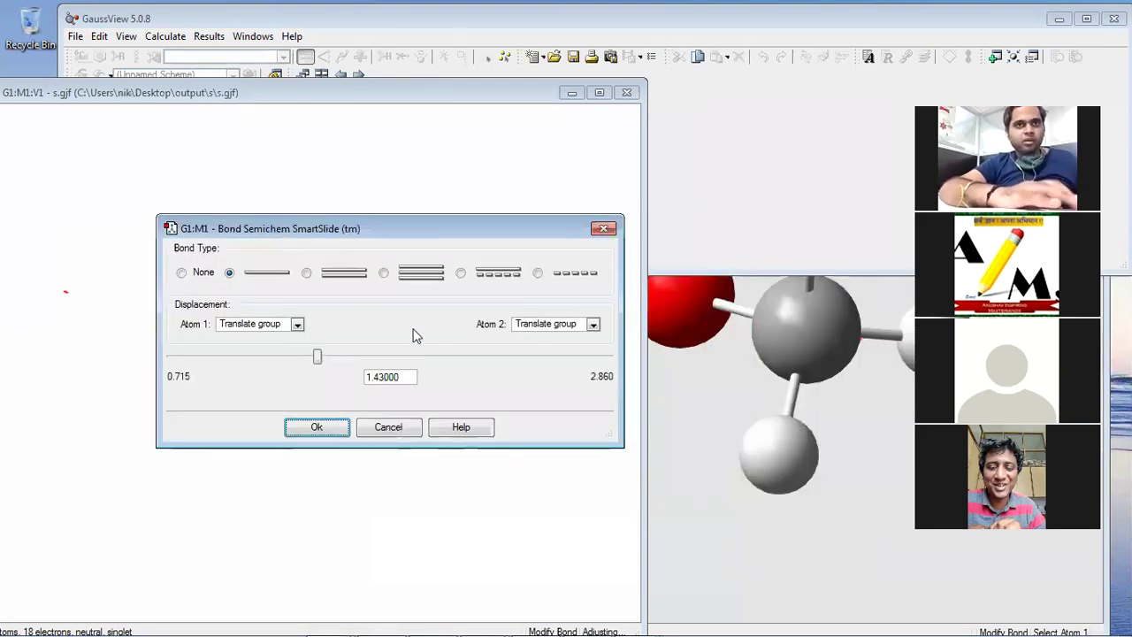
Check the O–C bond length of the optimized S.LOG structure for comparison, and dismiss both bond dialogs without changing anything.
{"action": "left_click", "coordinate": [699, 348]}
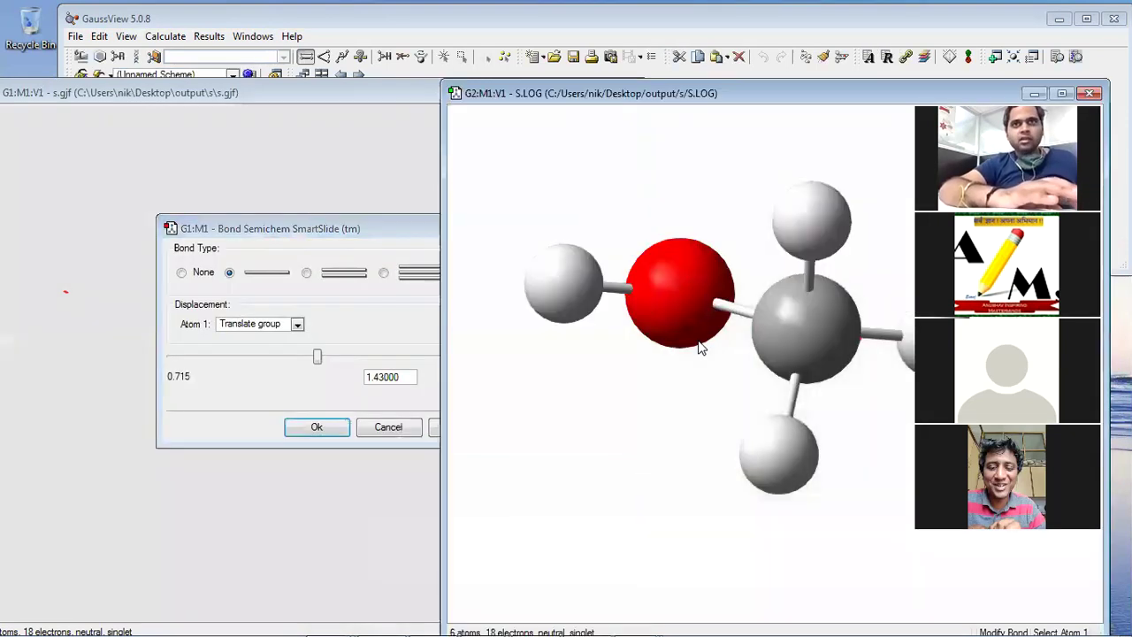
{"action": "left_click", "coordinate": [681, 283]}
{"action": "left_click", "coordinate": [792, 327]}
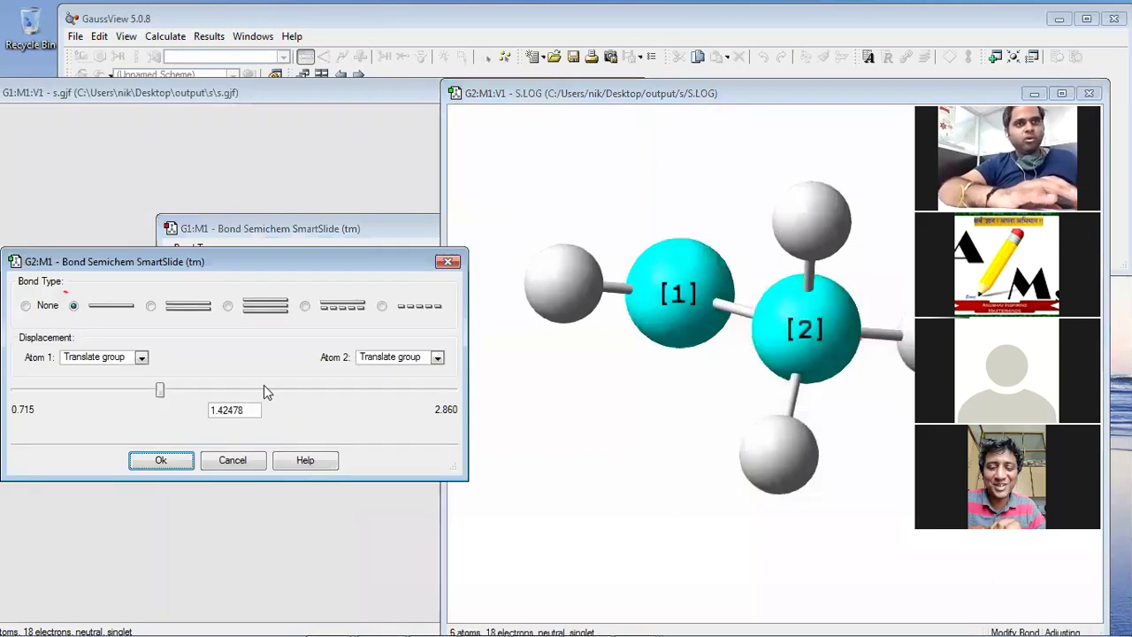
{"action": "left_click", "coordinate": [222, 460]}
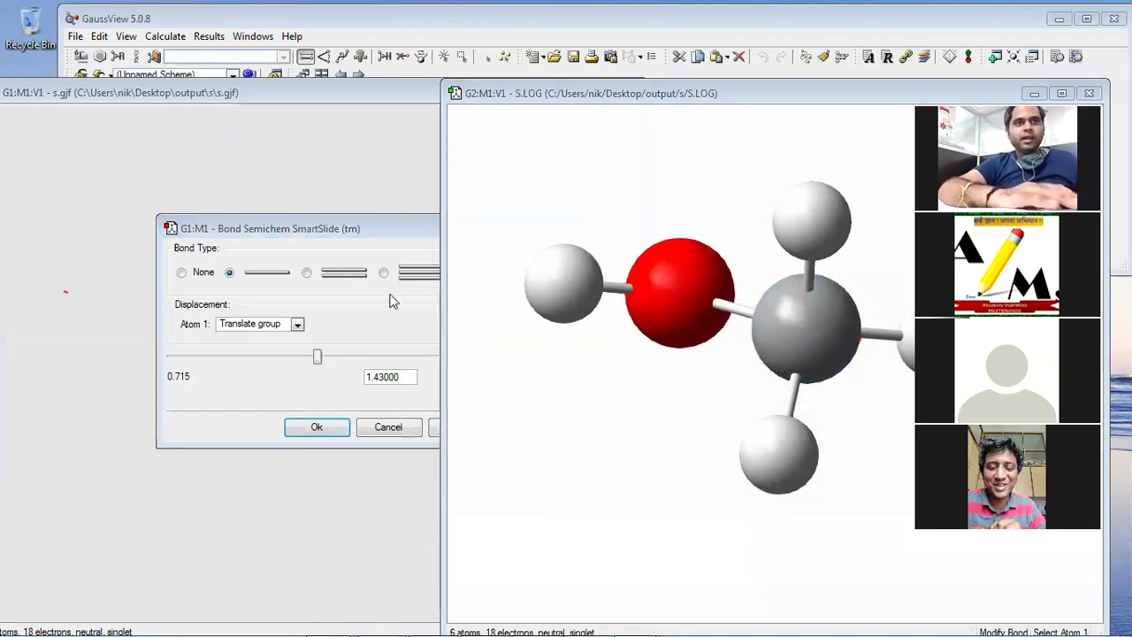
{"action": "left_click", "coordinate": [402, 233]}
{"action": "left_click", "coordinate": [603, 229]}
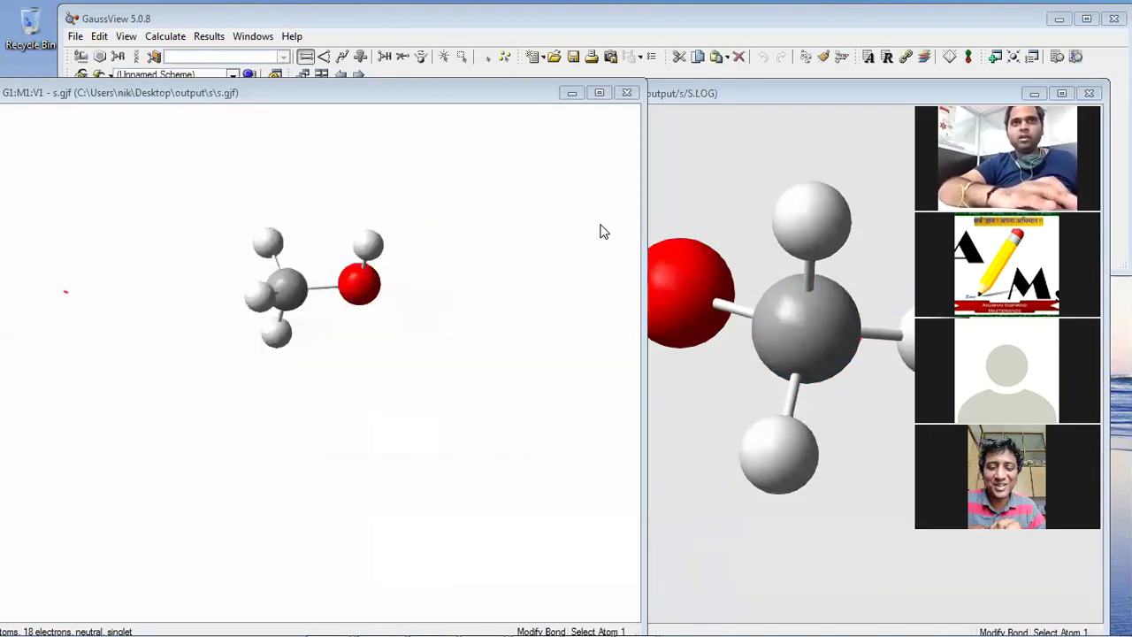
Bring the S.LOG molecule forward, open its Gaussian calculation summary, and place the summary near the middle of the view.
{"action": "left_click", "coordinate": [735, 133]}
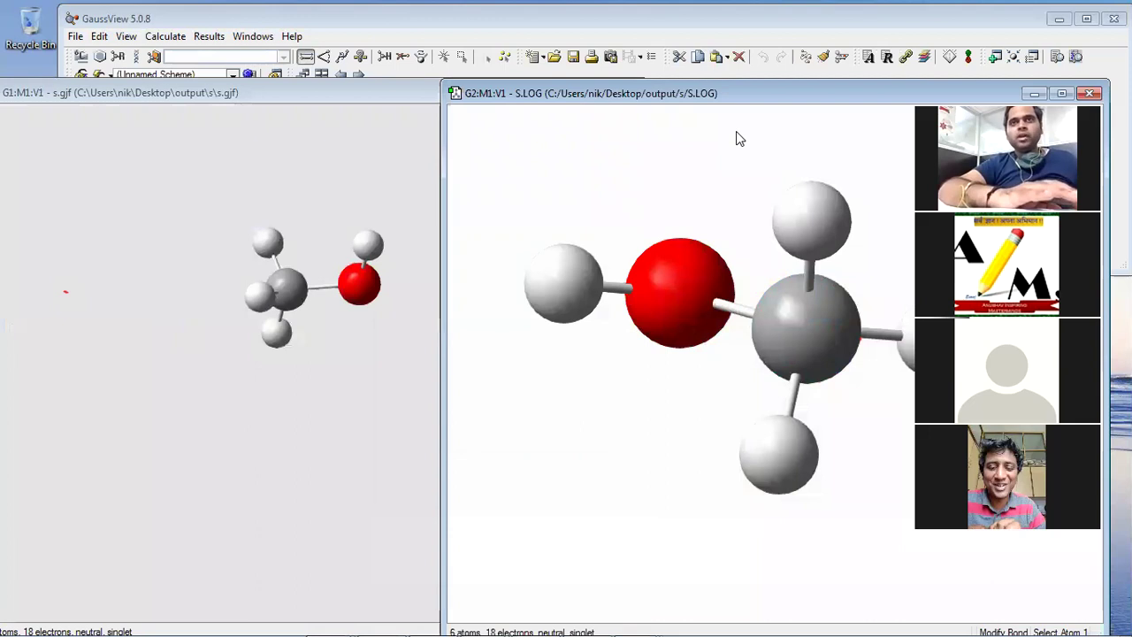
{"action": "left_click_drag", "start_coordinate": [762, 95], "coordinate": [620, 67]}
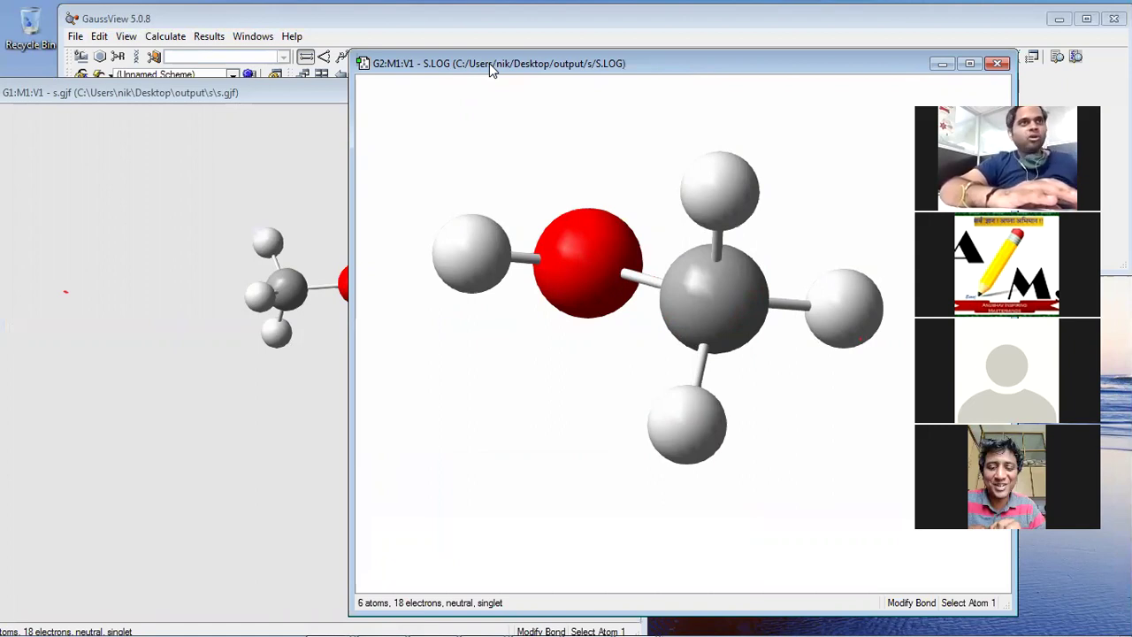
{"action": "left_click", "coordinate": [210, 41]}
{"action": "left_click", "coordinate": [211, 42]}
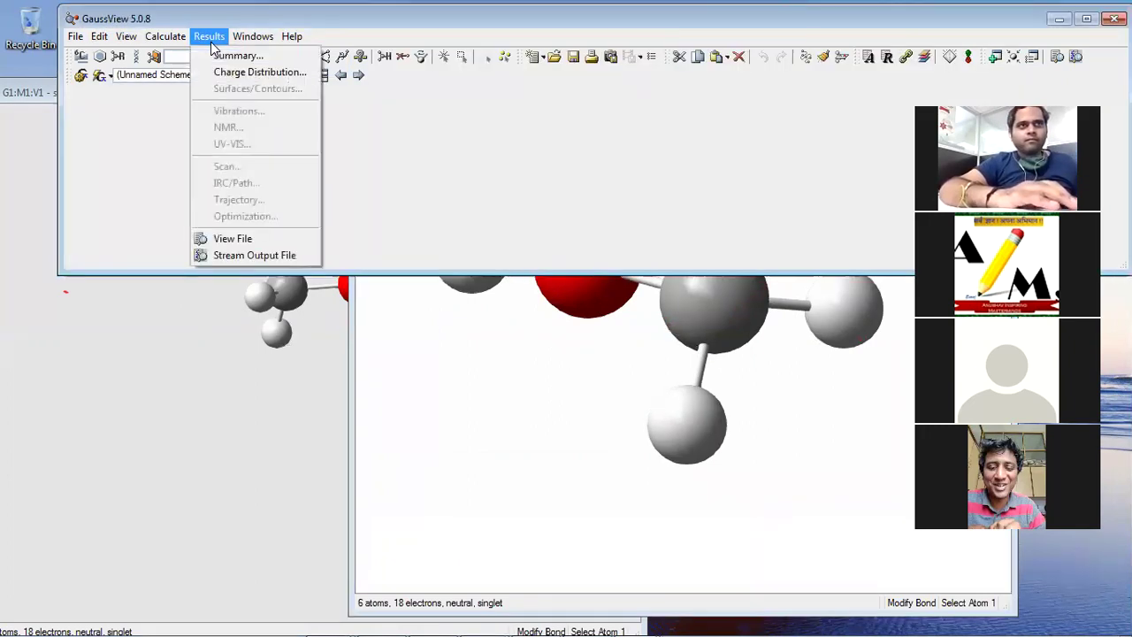
{"action": "left_click", "coordinate": [398, 321]}
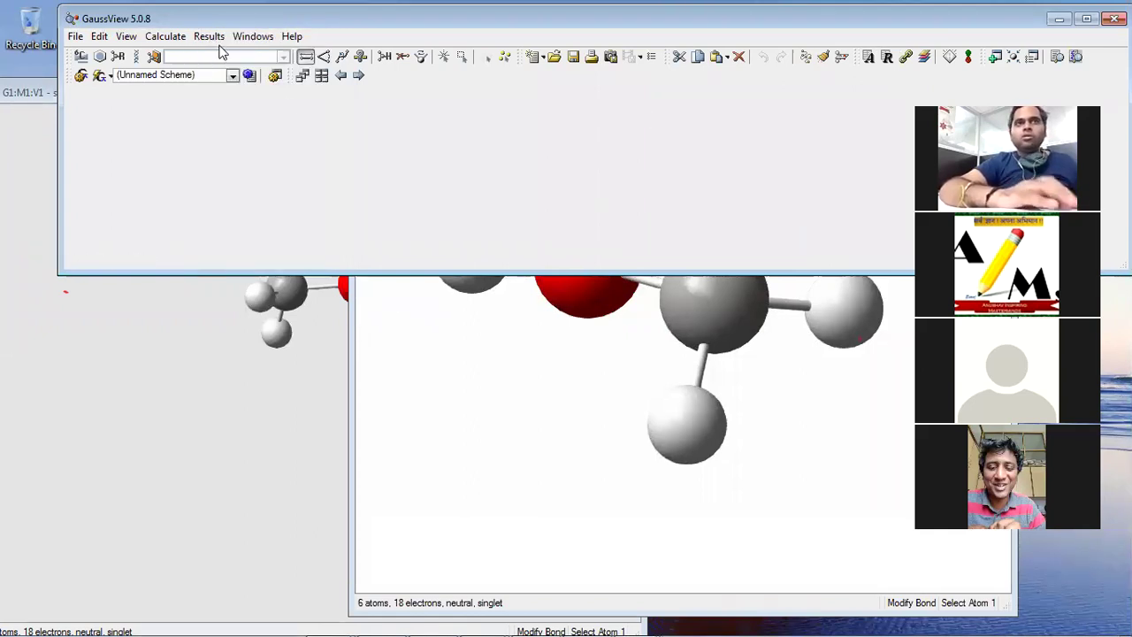
{"action": "left_click", "coordinate": [400, 340]}
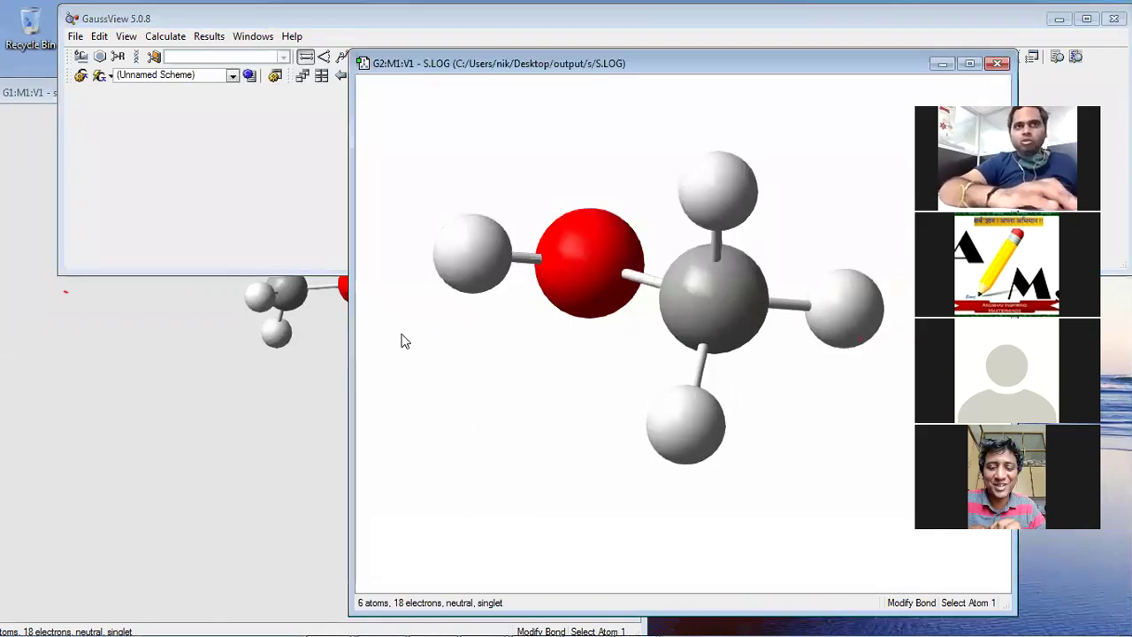
{"action": "left_click", "coordinate": [218, 38]}
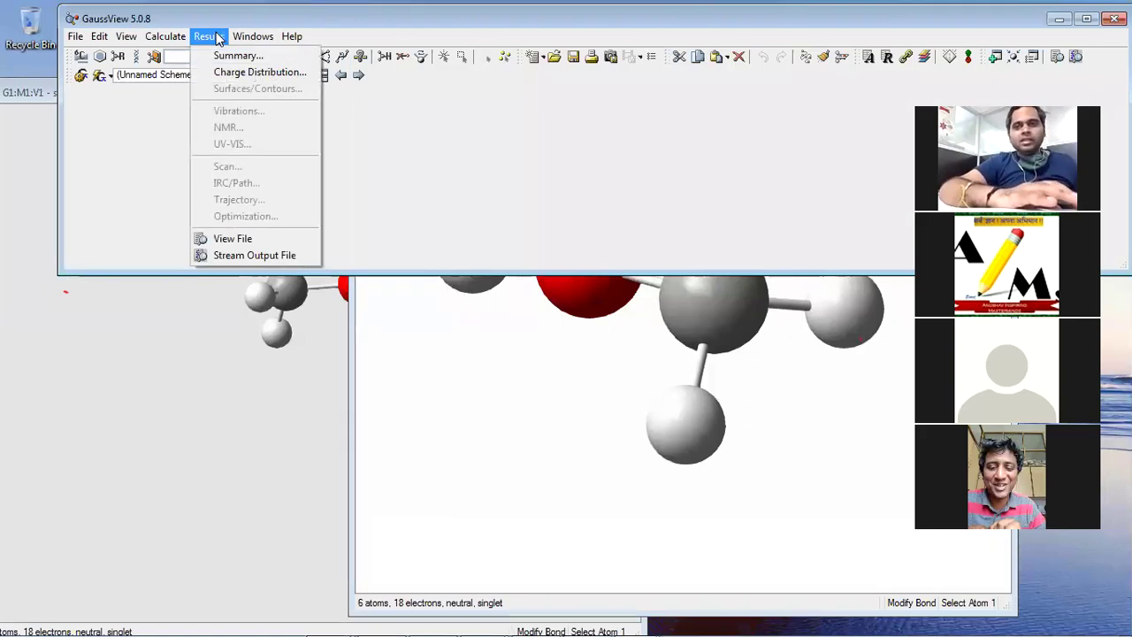
{"action": "left_click", "coordinate": [220, 57]}
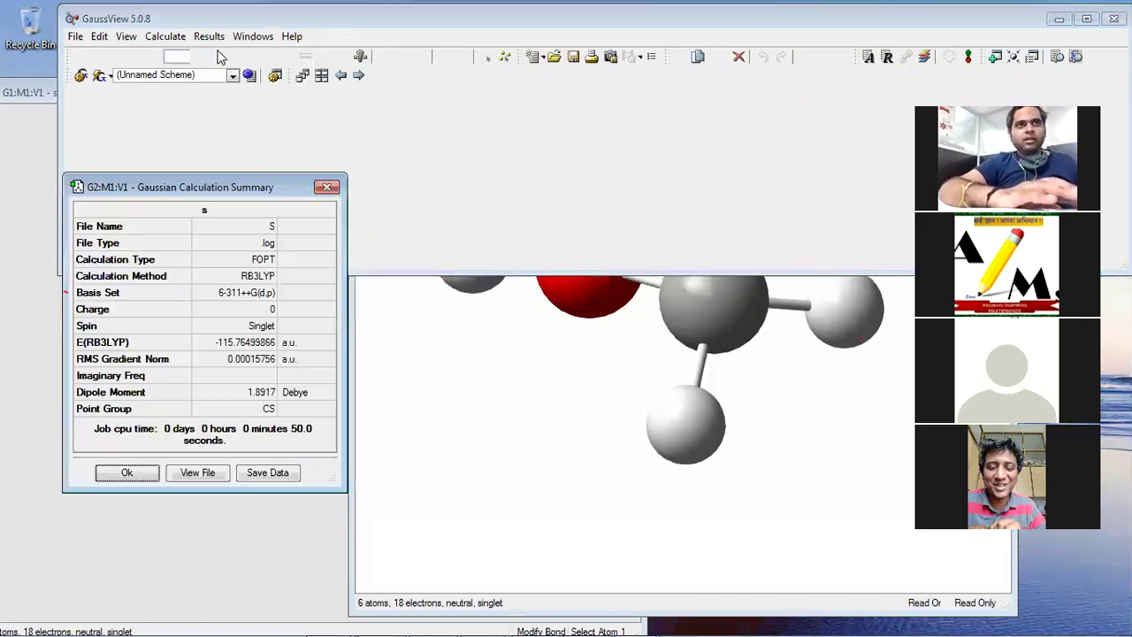
{"action": "left_click_drag", "start_coordinate": [262, 186], "coordinate": [489, 128]}
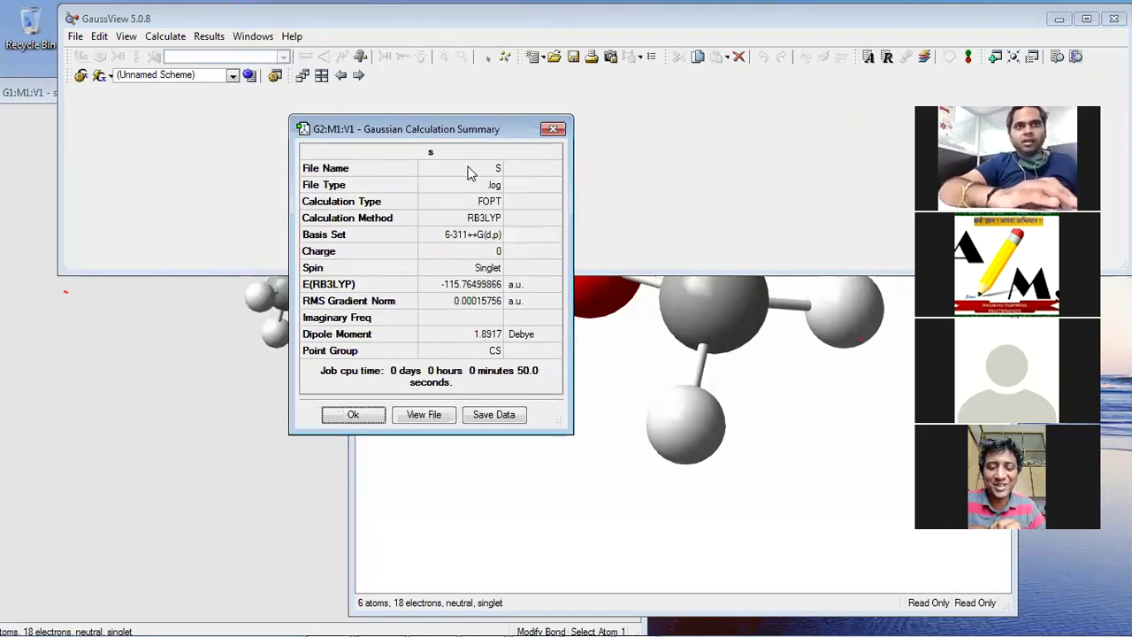
Examine the calculation summary entry by entry, from calculation type and method through energy and dipole moment to point group, and close it.
{"action": "left_click", "coordinate": [480, 236]}
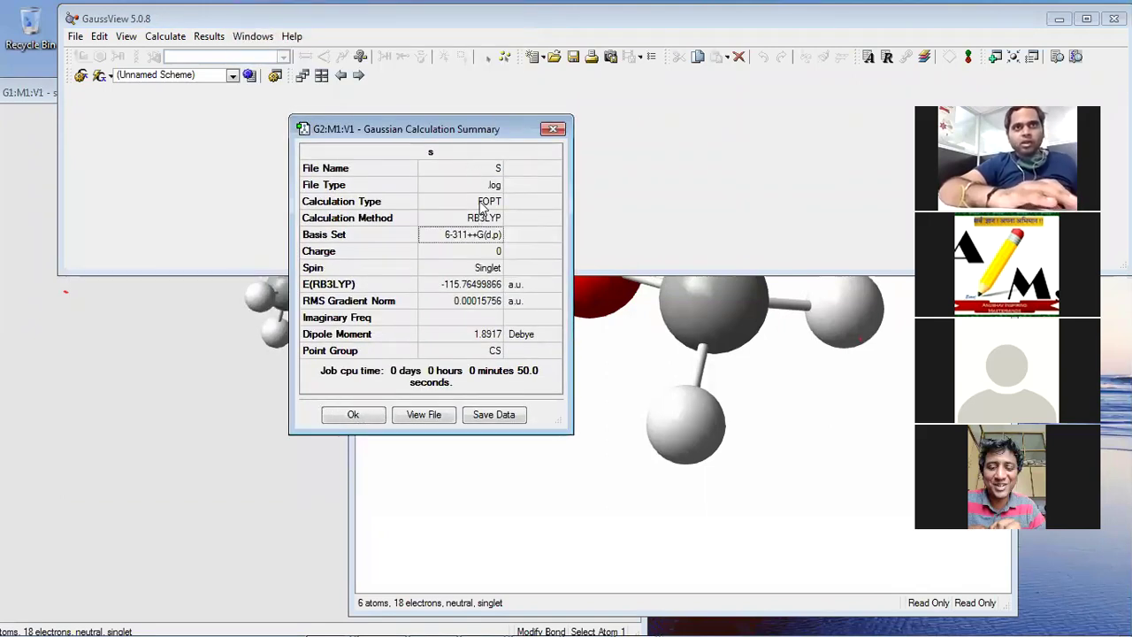
{"action": "left_click", "coordinate": [482, 204]}
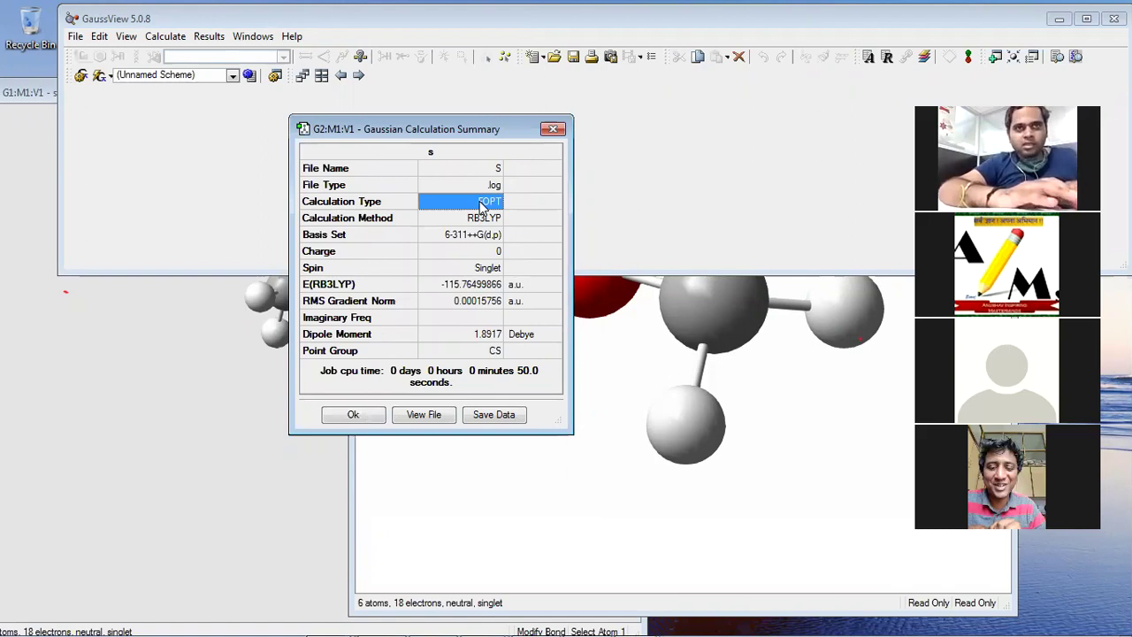
{"action": "key", "text": "Down"}
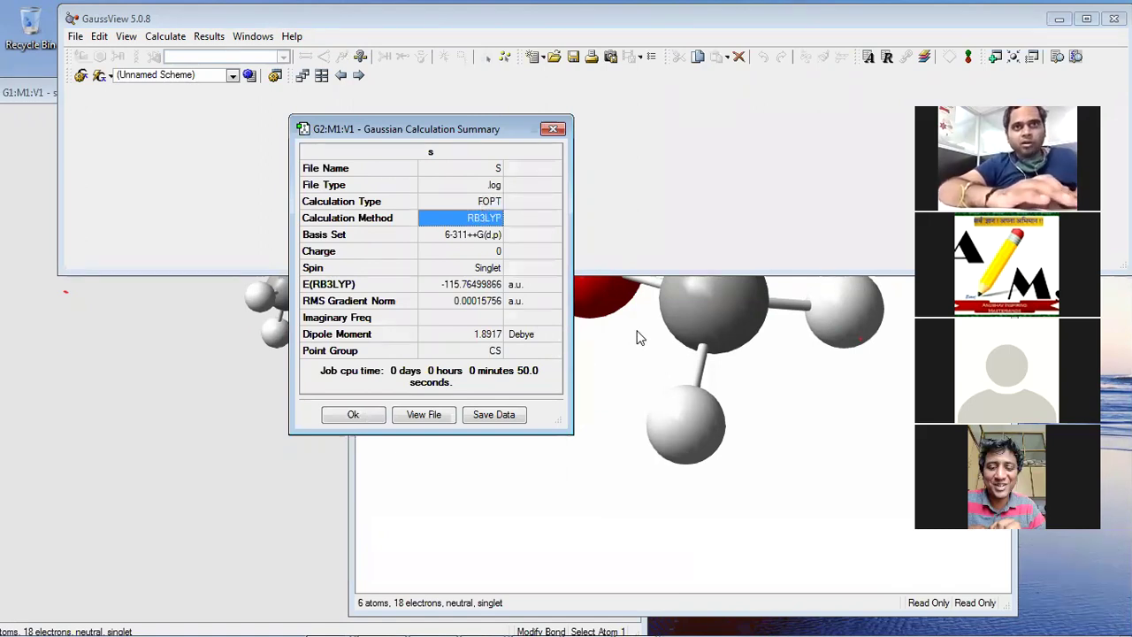
{"action": "key", "text": "Down"}
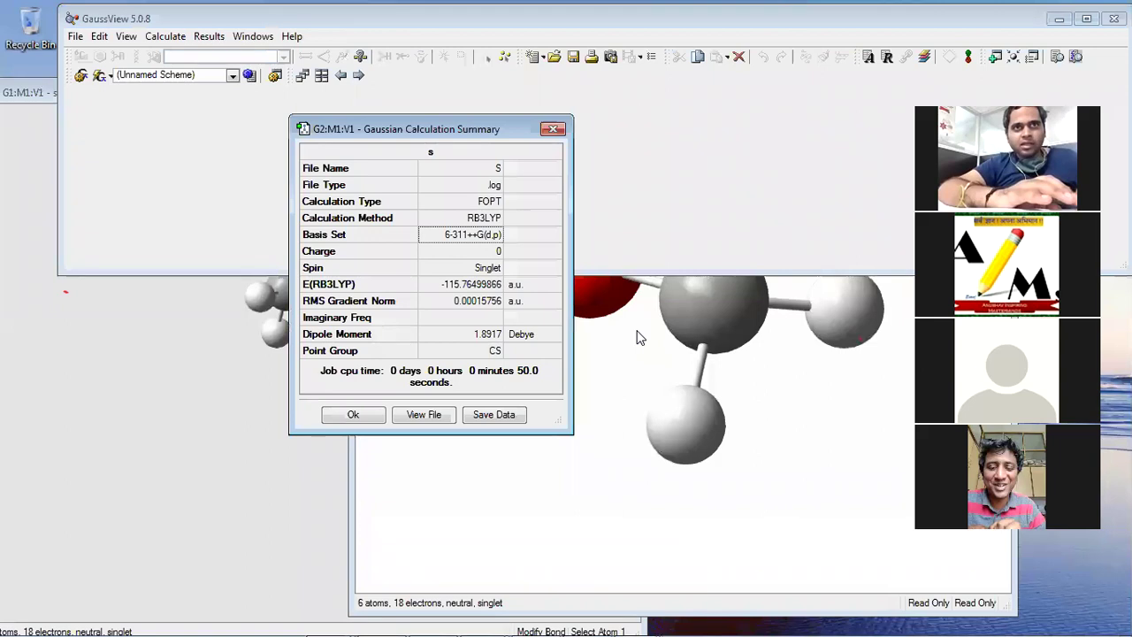
{"action": "key", "text": "Down"}
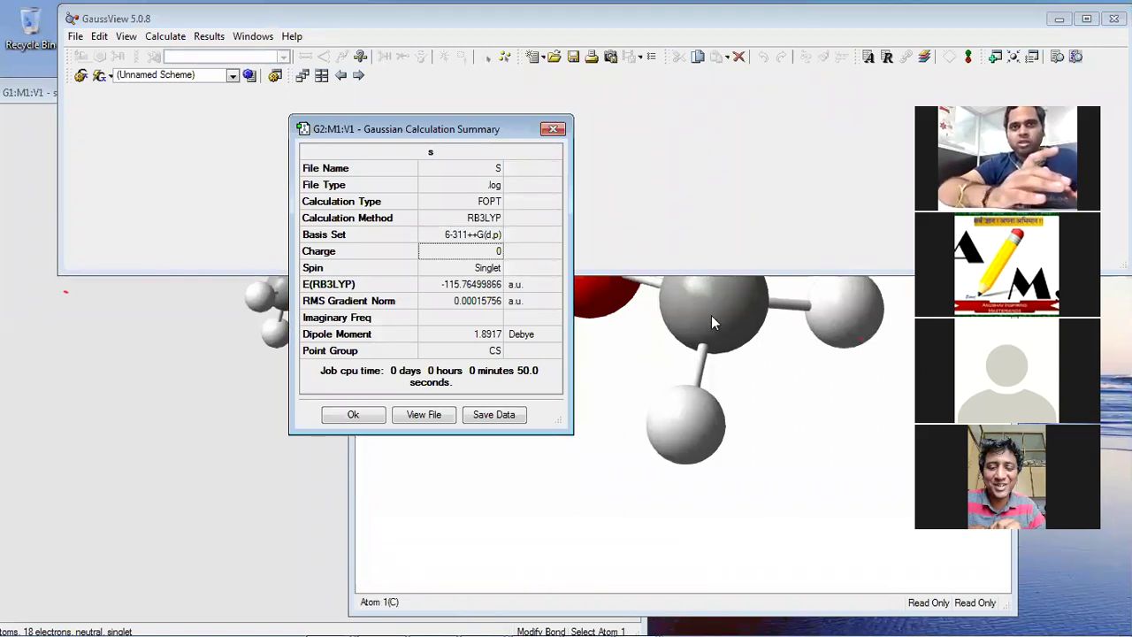
{"action": "key", "text": "Down"}
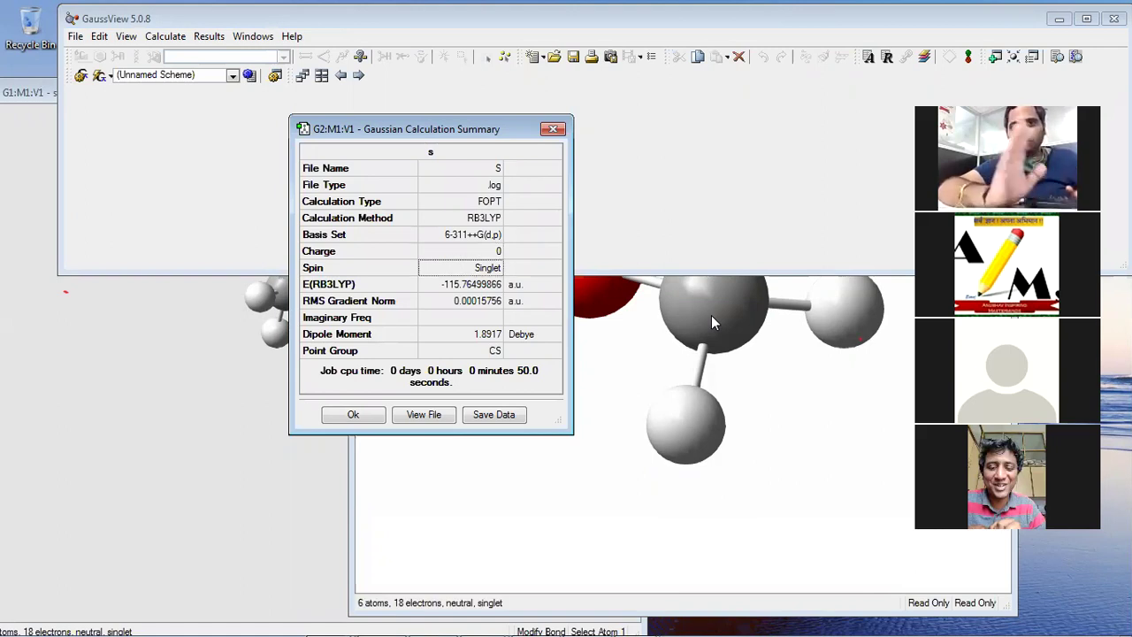
{"action": "key", "text": "Down"}
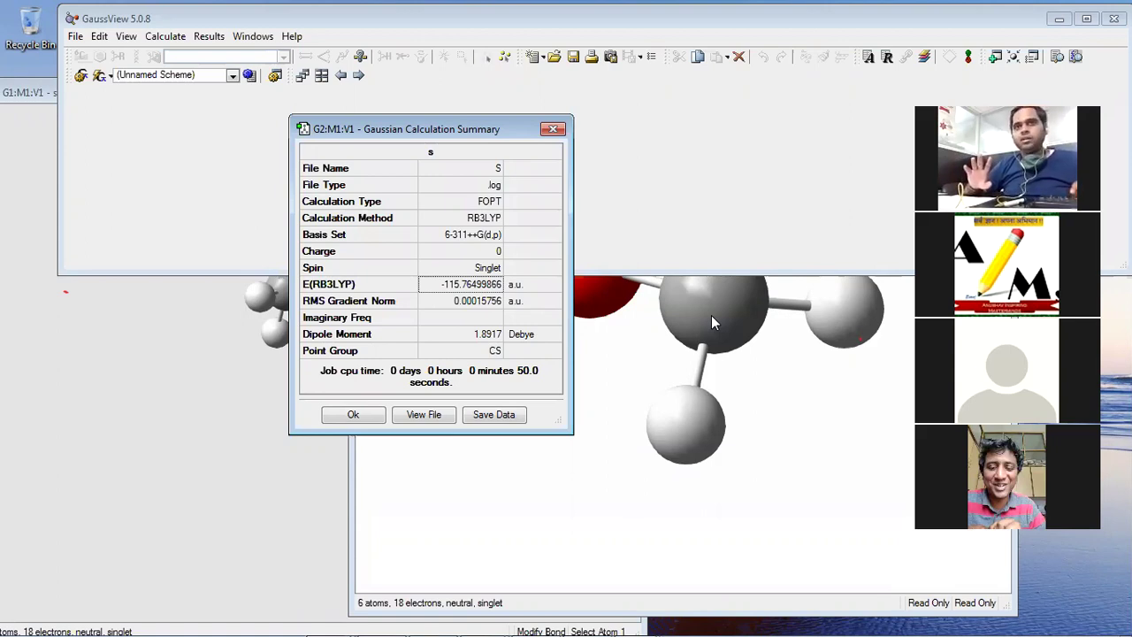
{"action": "key", "text": "Down"}
{"action": "key", "text": "Down"}
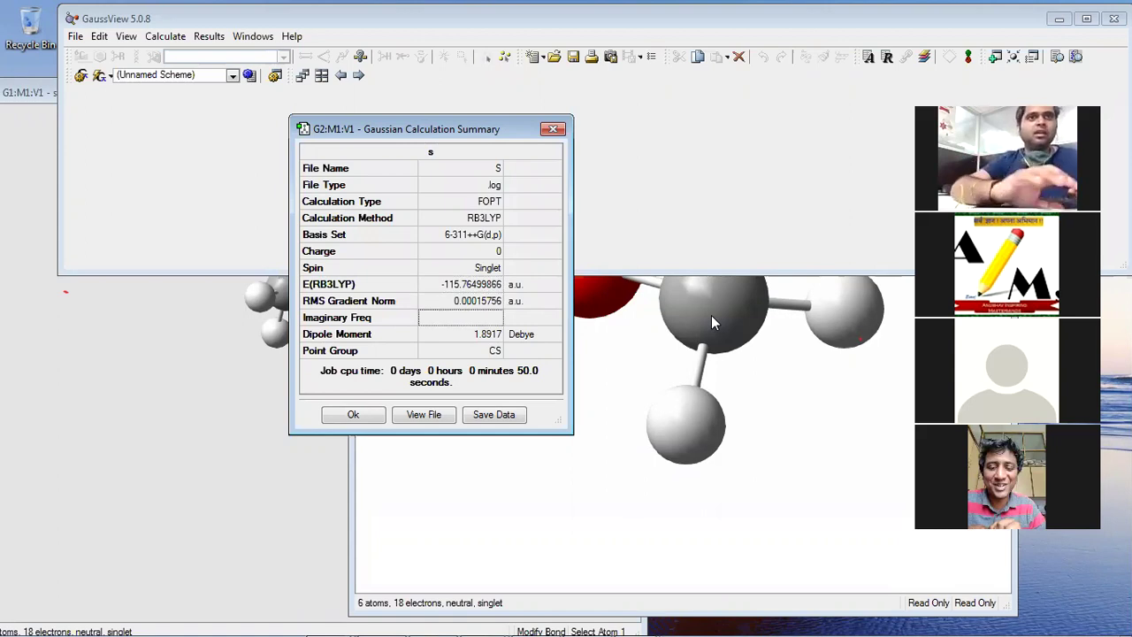
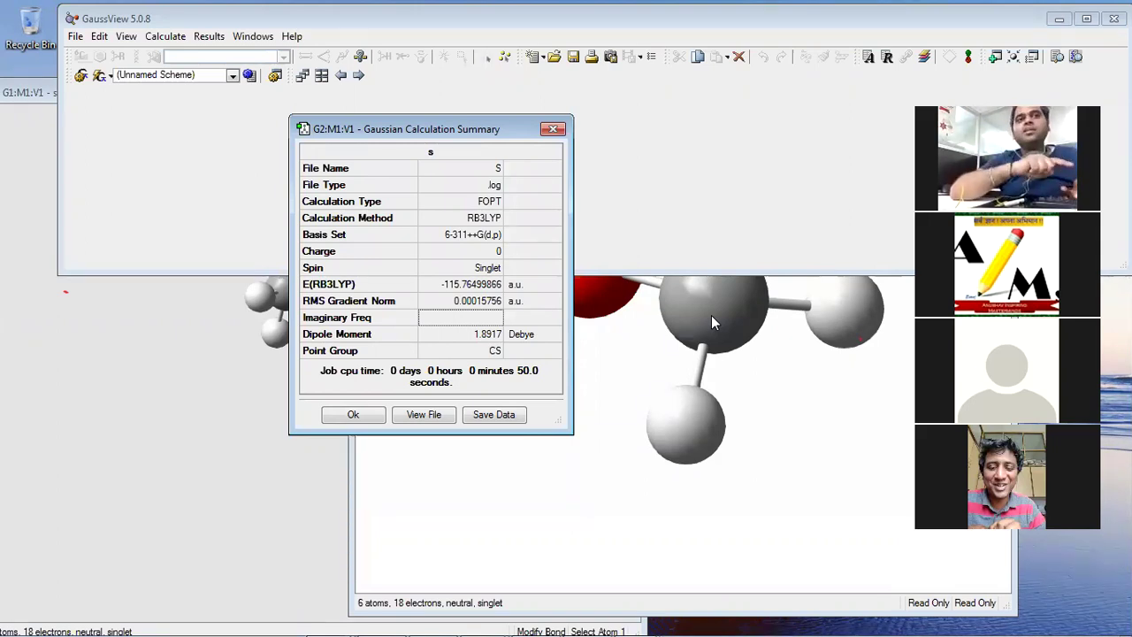
{"action": "key", "text": "Down"}
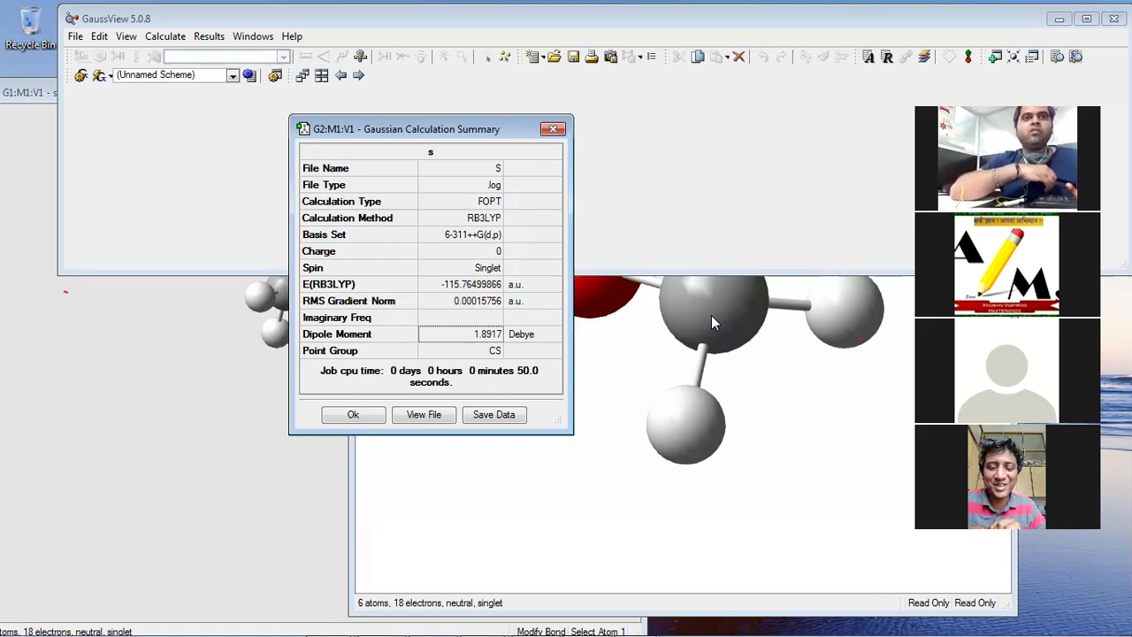
{"action": "key", "text": "Down"}
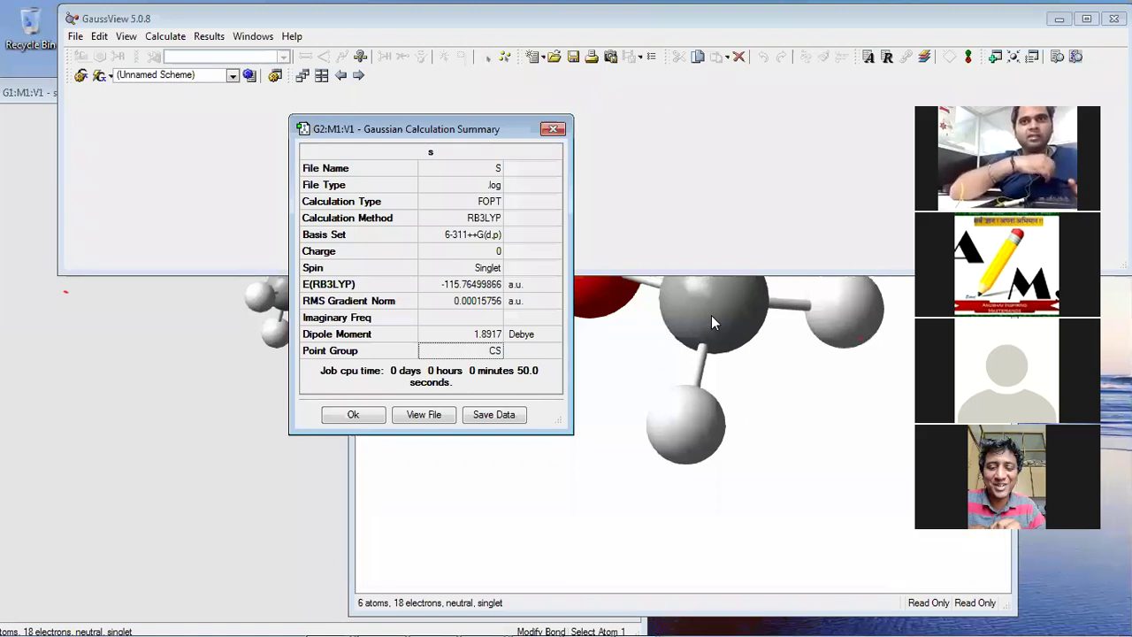
{"action": "left_click_drag", "start_coordinate": [711, 315], "coordinate": [689, 301]}
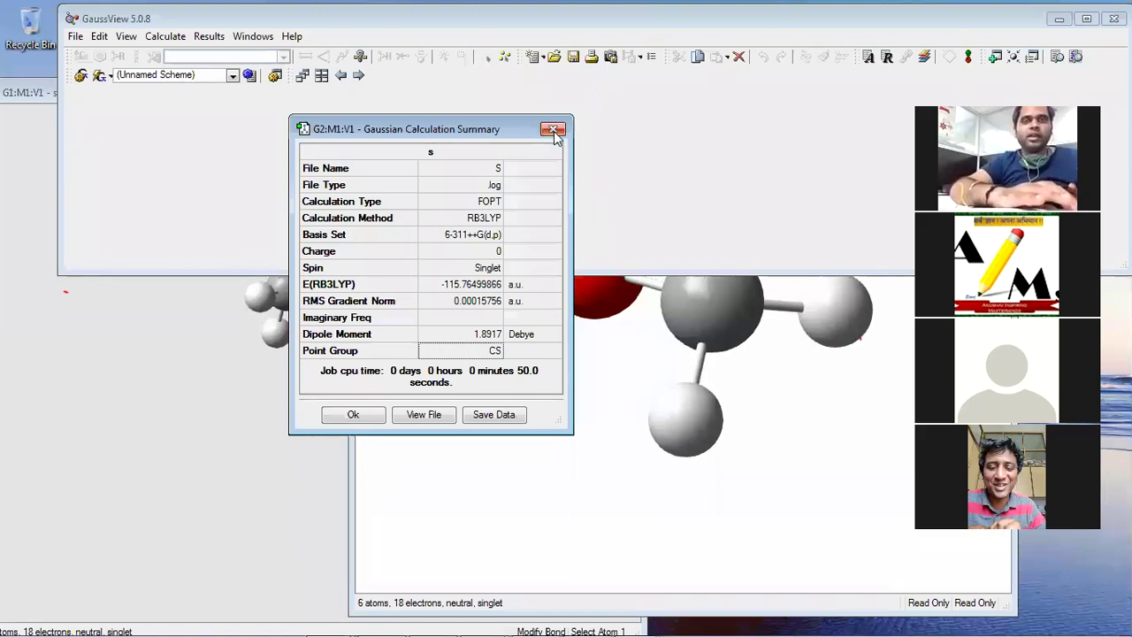
{"action": "left_click", "coordinate": [376, 416]}
Open the Gaussian checkpoint file s.chk from the s folder and move its molecule window clear of the main window's commands.
{"action": "left_click", "coordinate": [209, 36]}
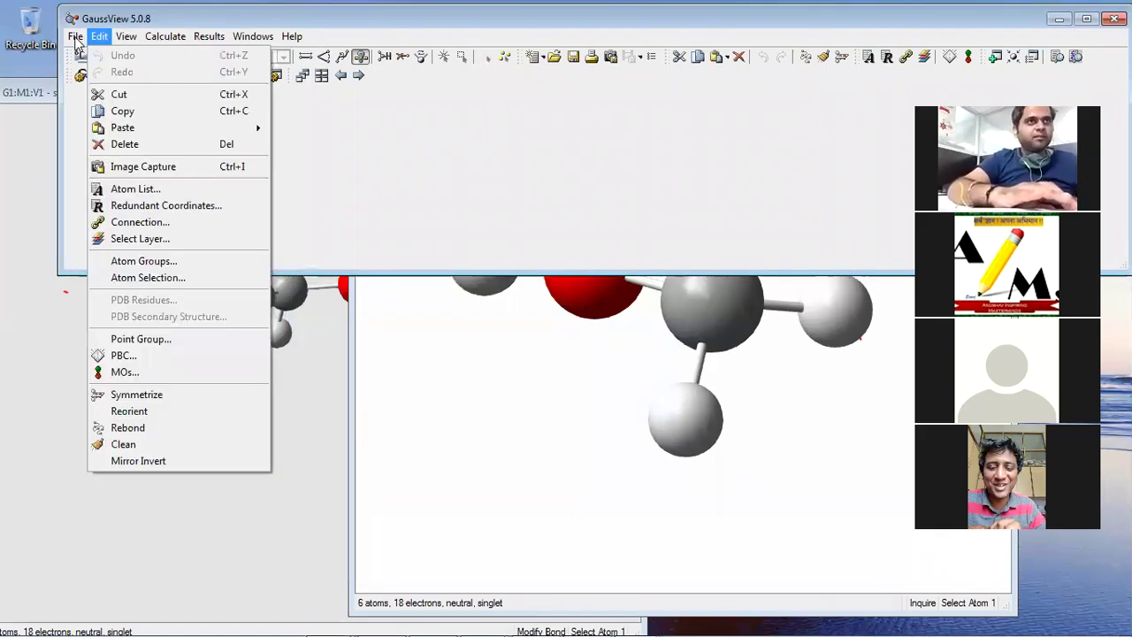
{"action": "mouse_move", "coordinate": [73, 40]}
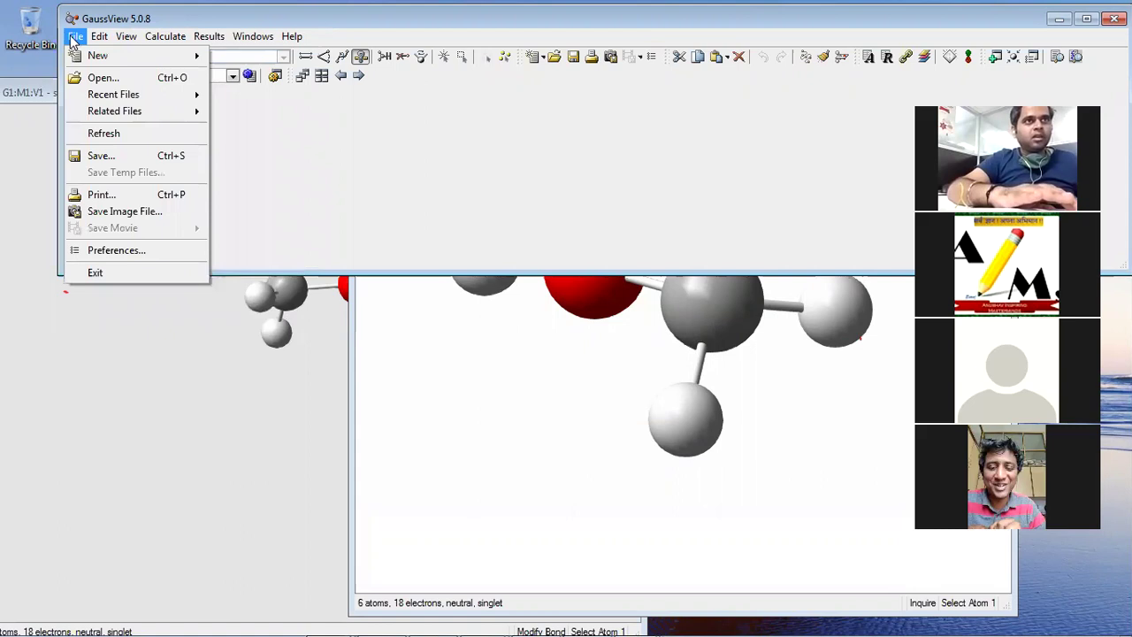
{"action": "left_click", "coordinate": [97, 77]}
{"action": "left_click", "coordinate": [457, 444]}
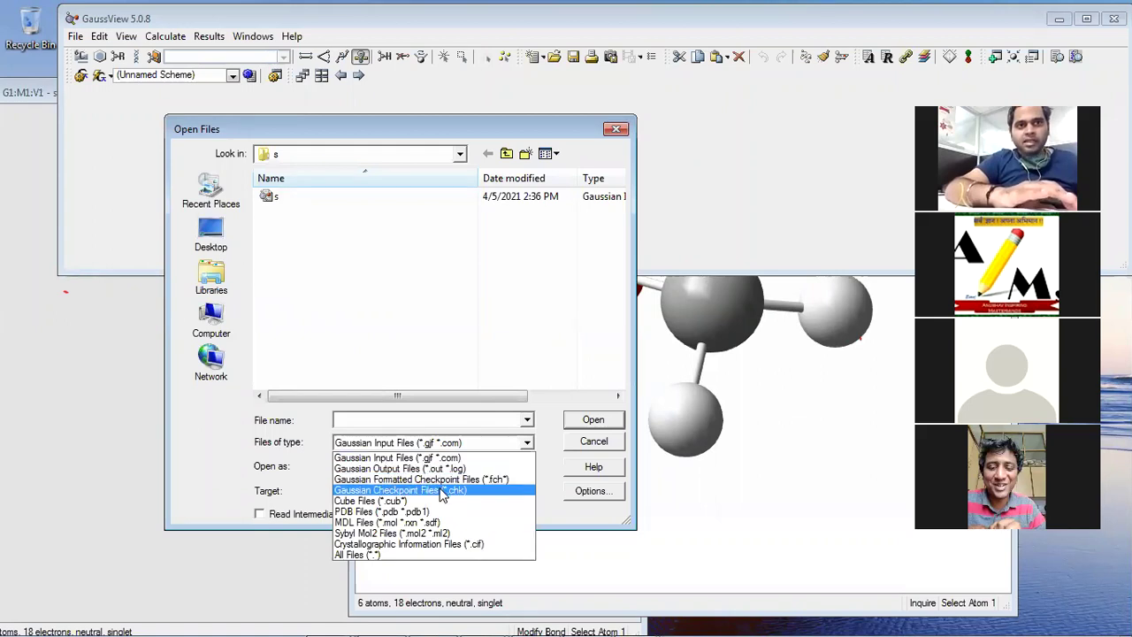
{"action": "left_click", "coordinate": [442, 489]}
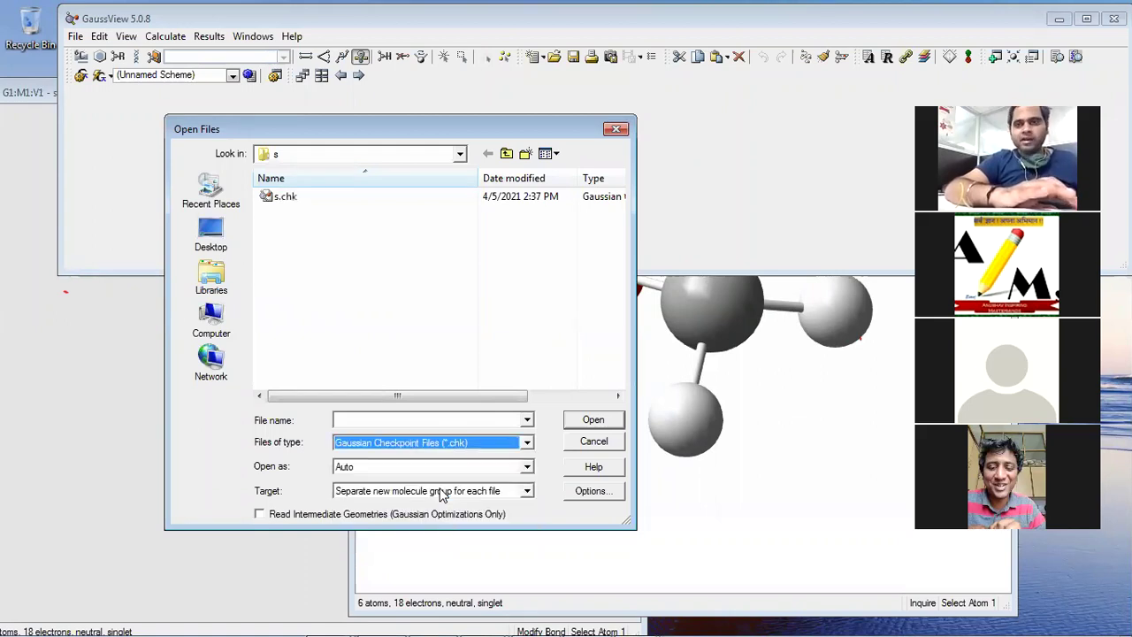
{"action": "left_click", "coordinate": [442, 208]}
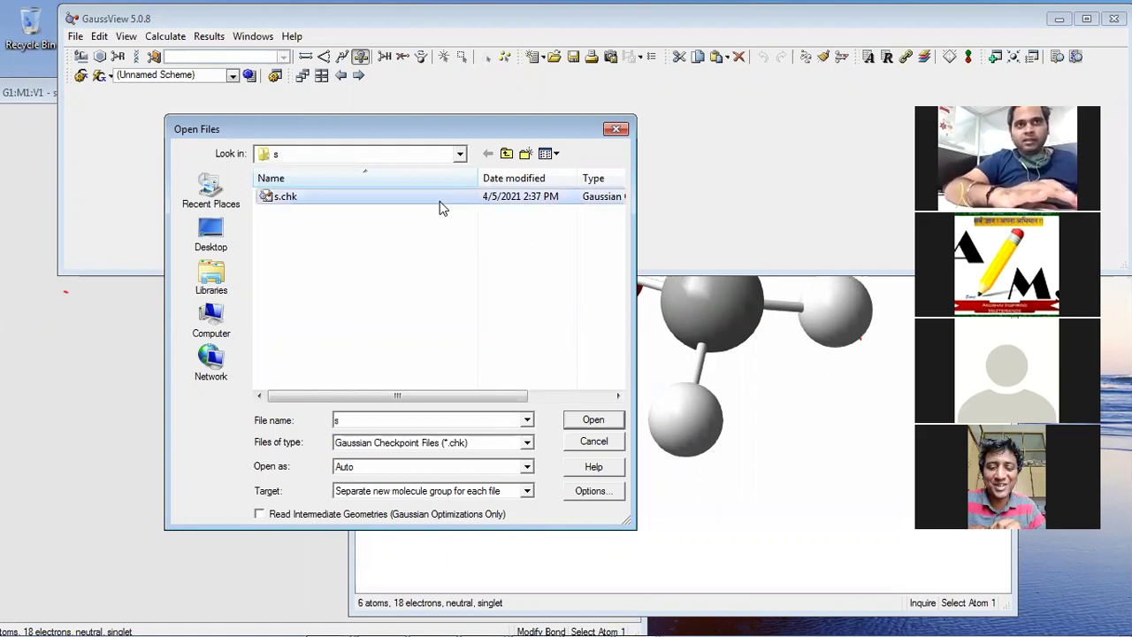
{"action": "left_click", "coordinate": [598, 423]}
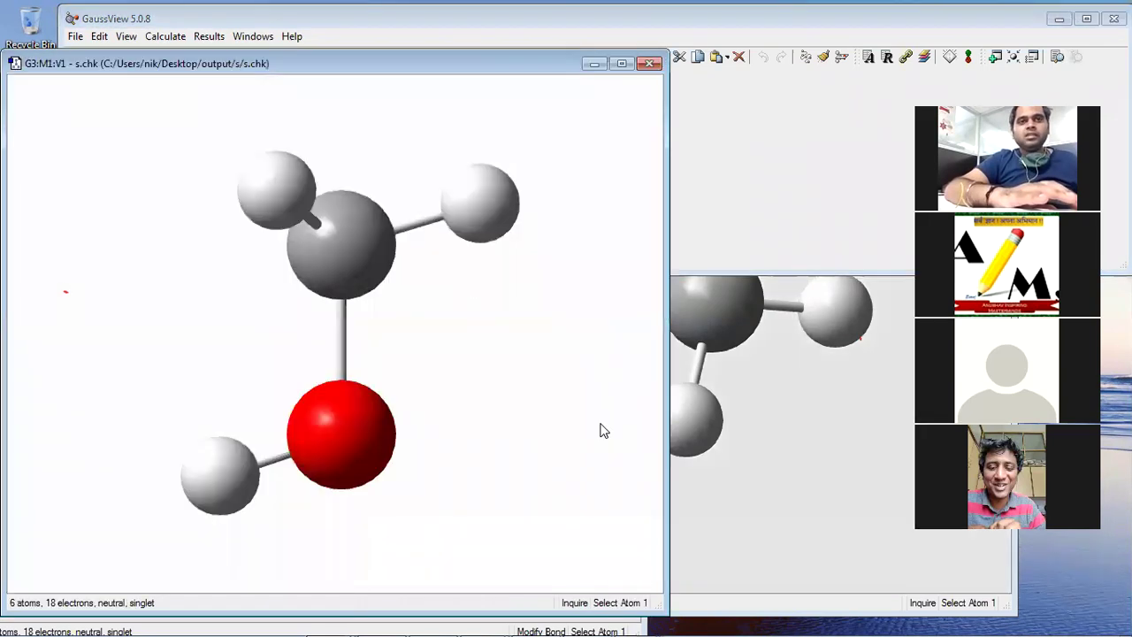
{"action": "left_click_drag", "start_coordinate": [475, 63], "coordinate": [872, 26]}
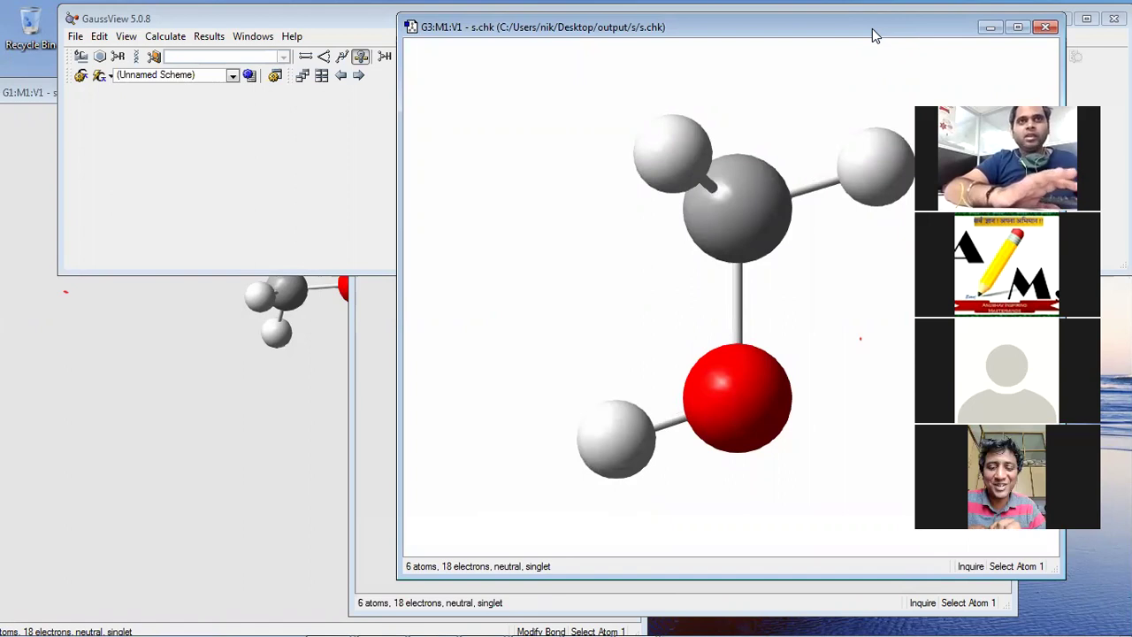
Review the calculation summary of the s.chk molecule, close it, and check which other result types are available.
{"action": "left_click", "coordinate": [327, 31]}
{"action": "left_click", "coordinate": [412, 285]}
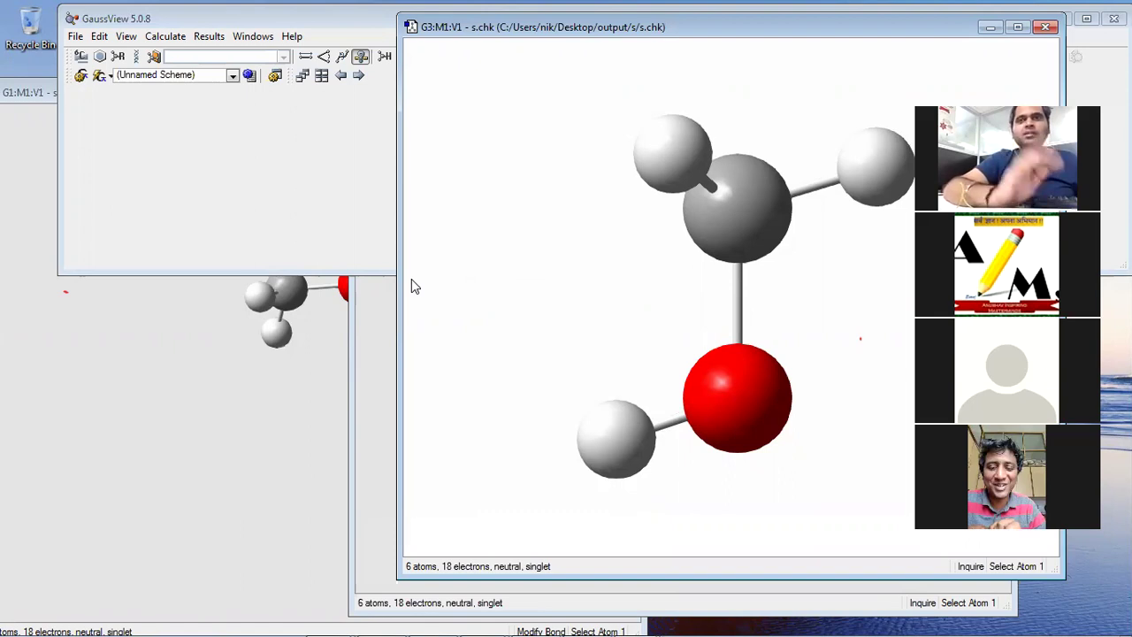
{"action": "left_click", "coordinate": [199, 40]}
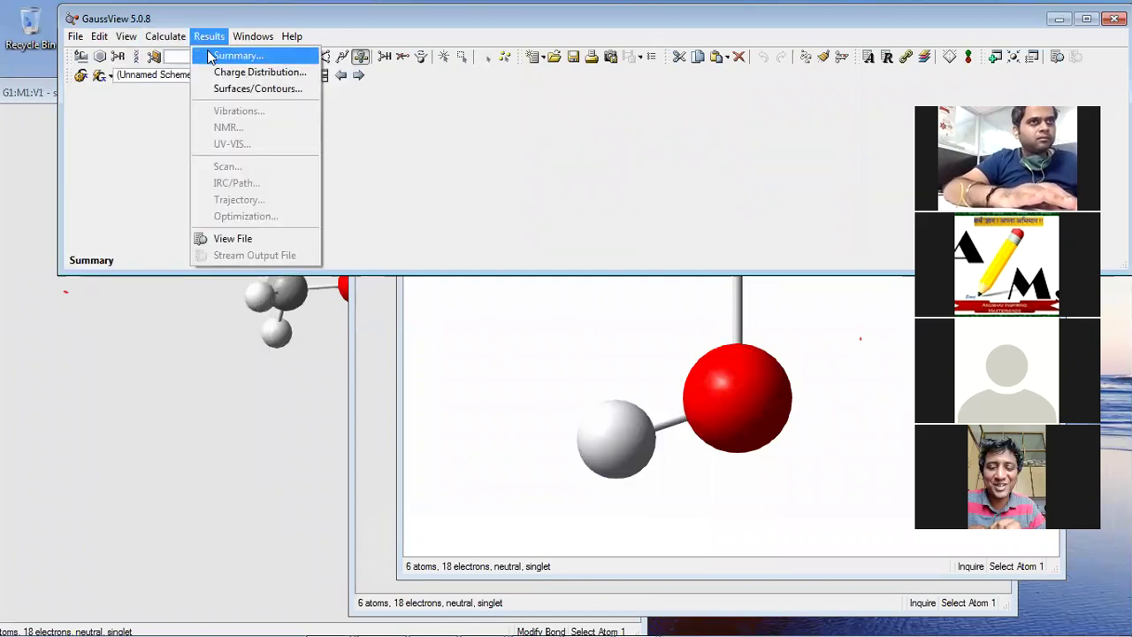
{"action": "left_click", "coordinate": [235, 56]}
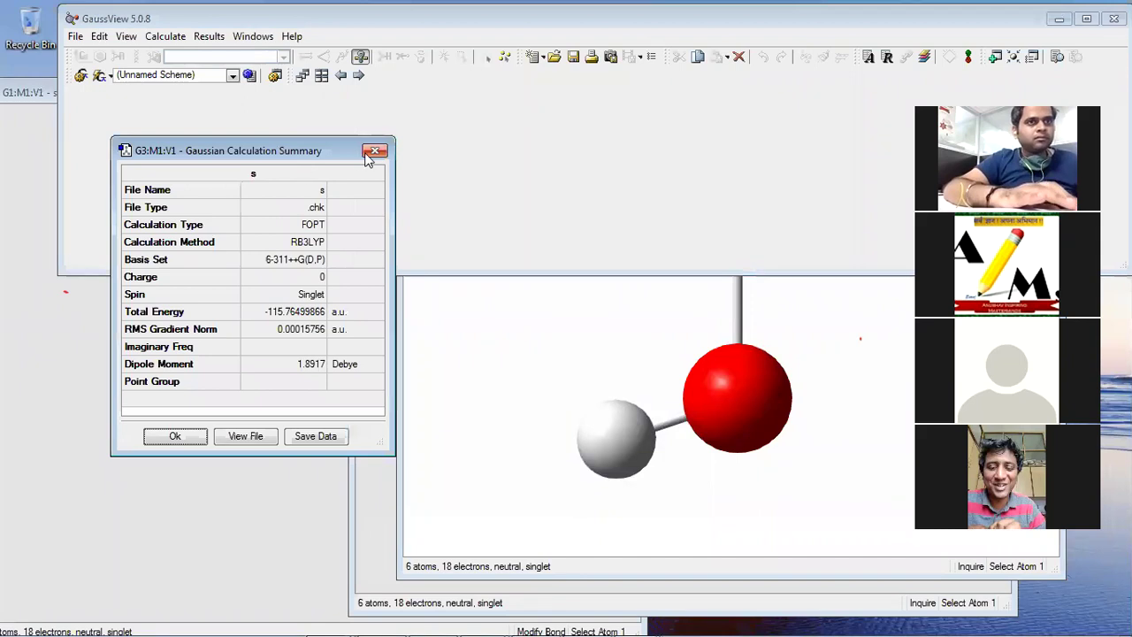
{"action": "left_click", "coordinate": [374, 152]}
{"action": "left_click", "coordinate": [209, 37]}
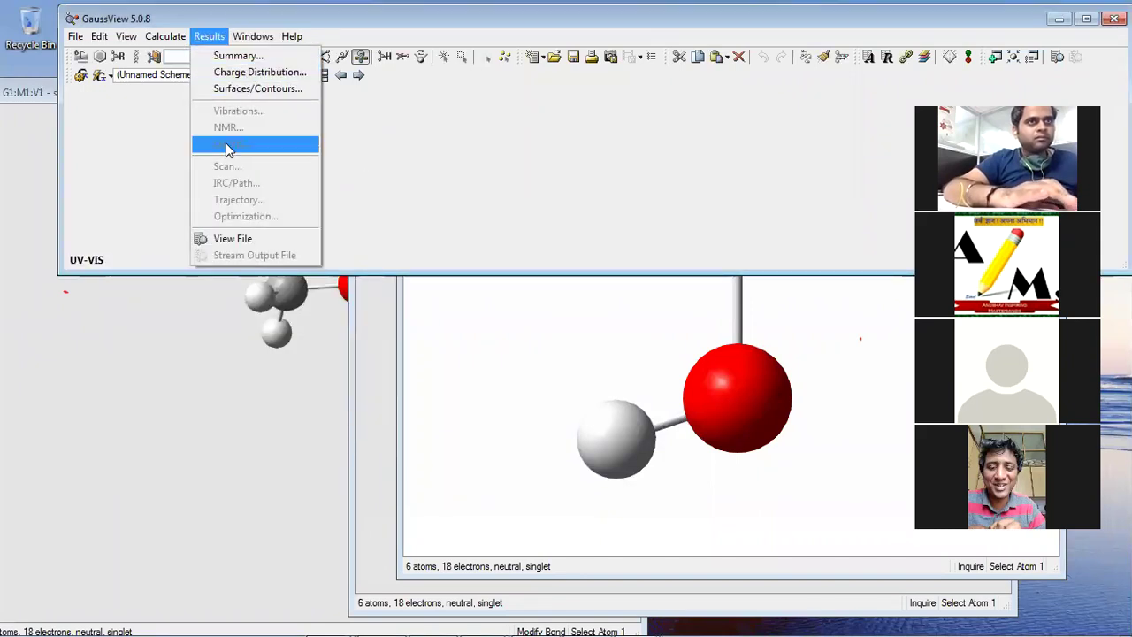
{"action": "mouse_move", "coordinate": [256, 38]}
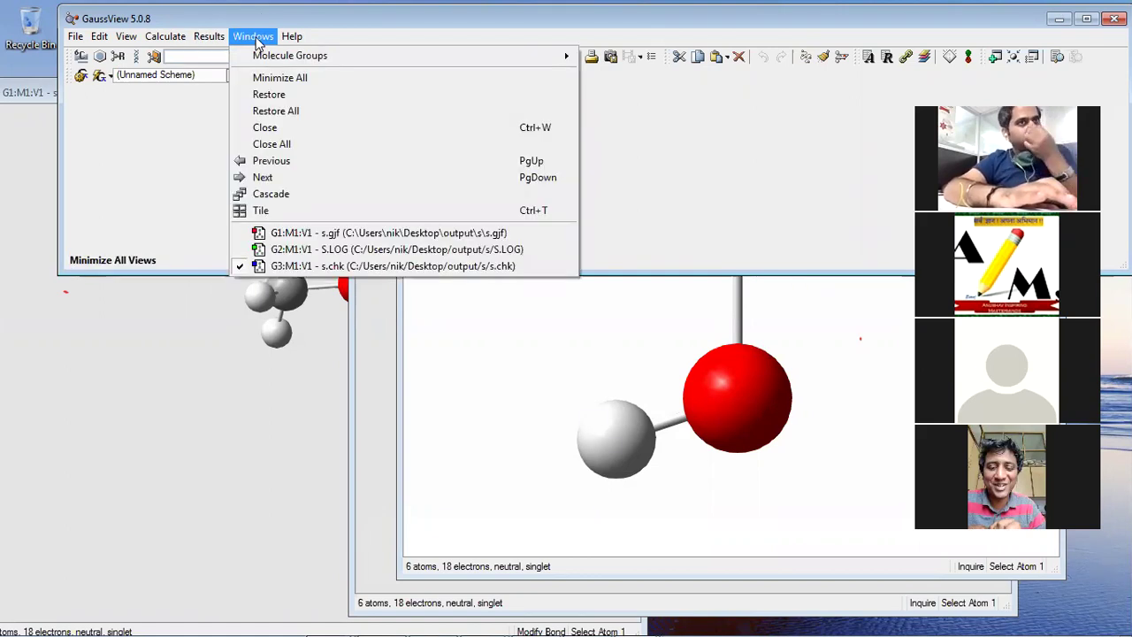
{"action": "mouse_move", "coordinate": [299, 42]}
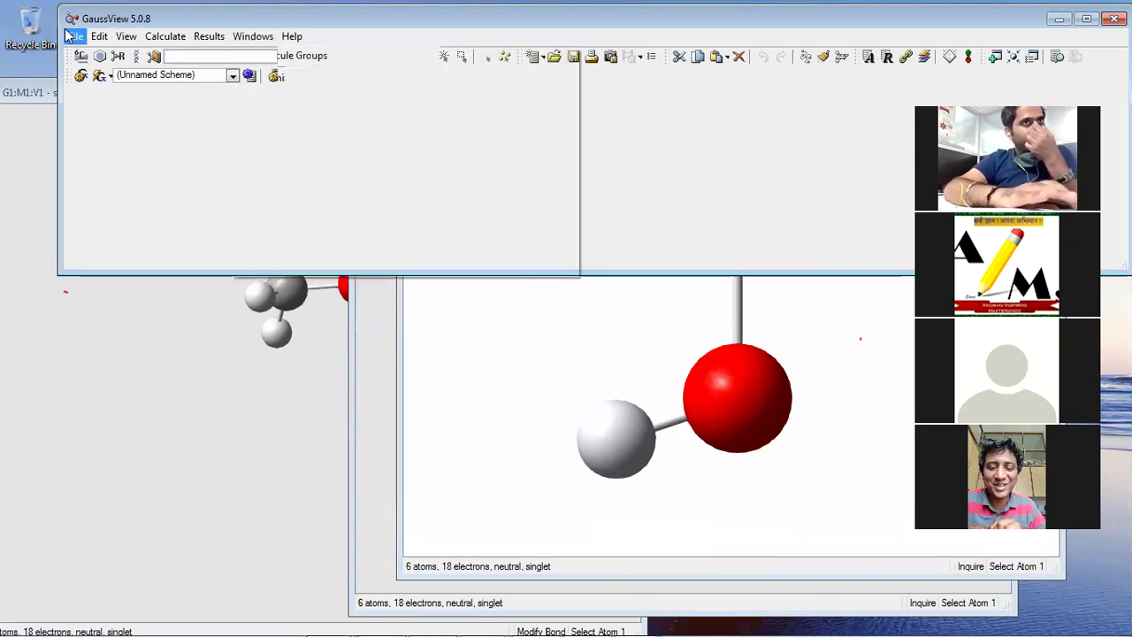
Open the Gaussian output file S.LOG from the s folder as a separate molecule group without intermediate geometries, and check its available commands.
{"action": "mouse_move", "coordinate": [76, 37]}
{"action": "left_click", "coordinate": [113, 79]}
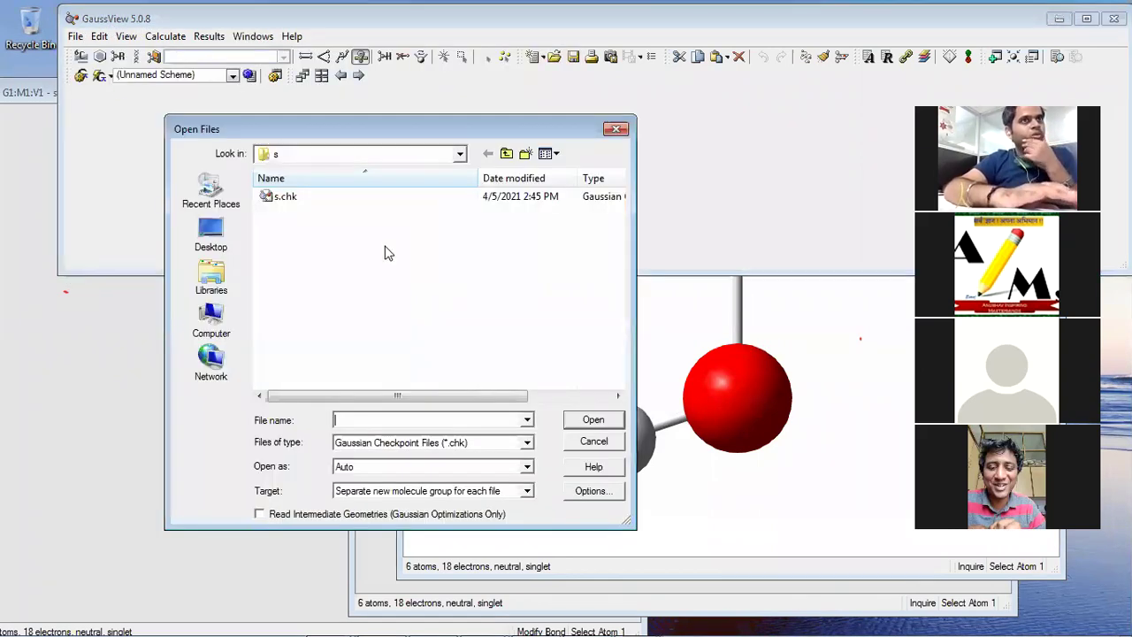
{"action": "left_click", "coordinate": [482, 442]}
{"action": "left_click", "coordinate": [424, 471]}
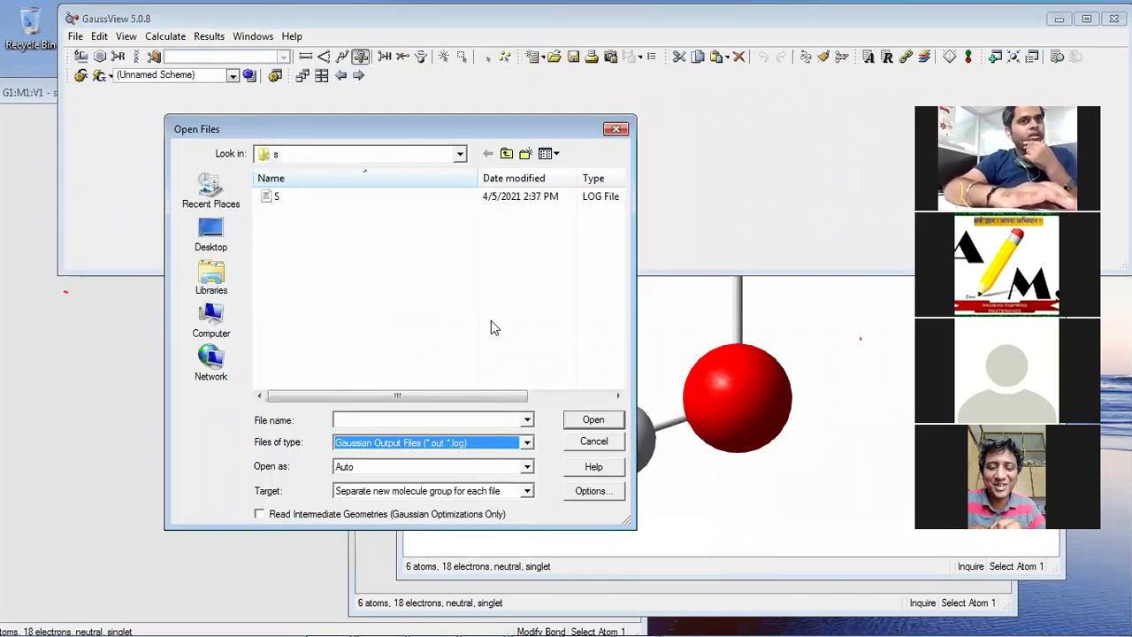
{"action": "double_click", "coordinate": [437, 196]}
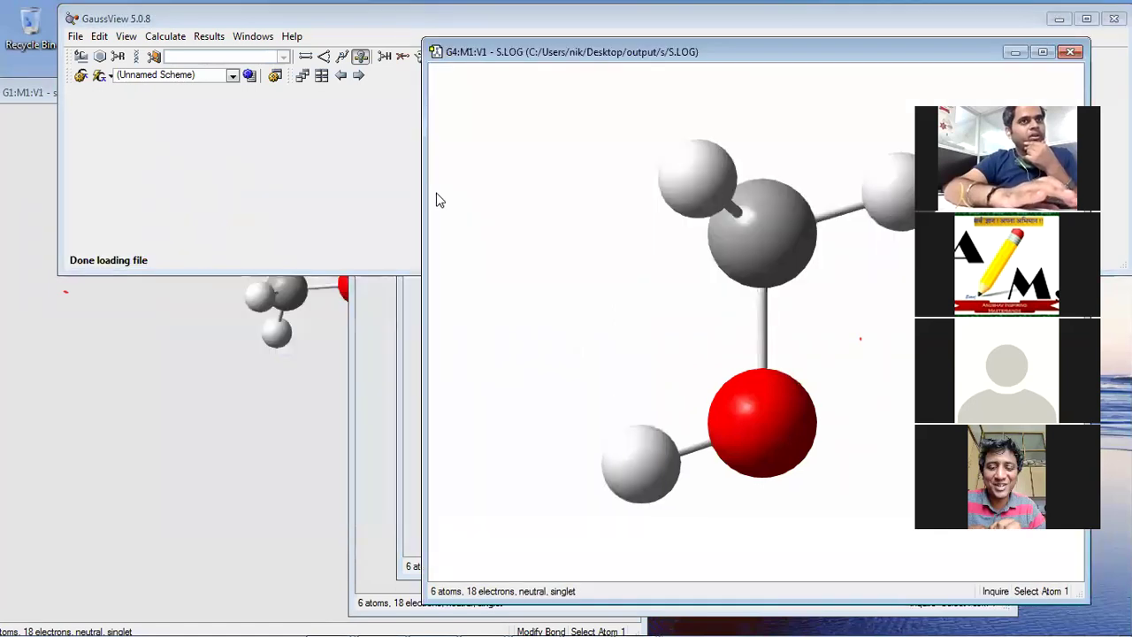
{"action": "left_click", "coordinate": [165, 36]}
{"action": "mouse_move", "coordinate": [210, 39]}
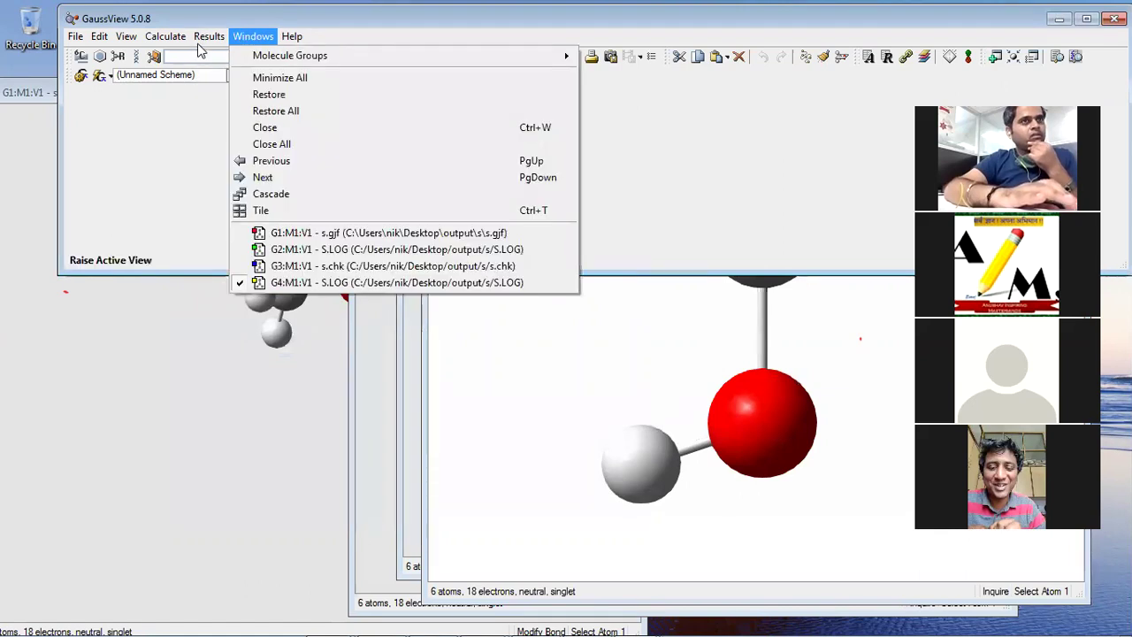
{"action": "left_click", "coordinate": [75, 40]}
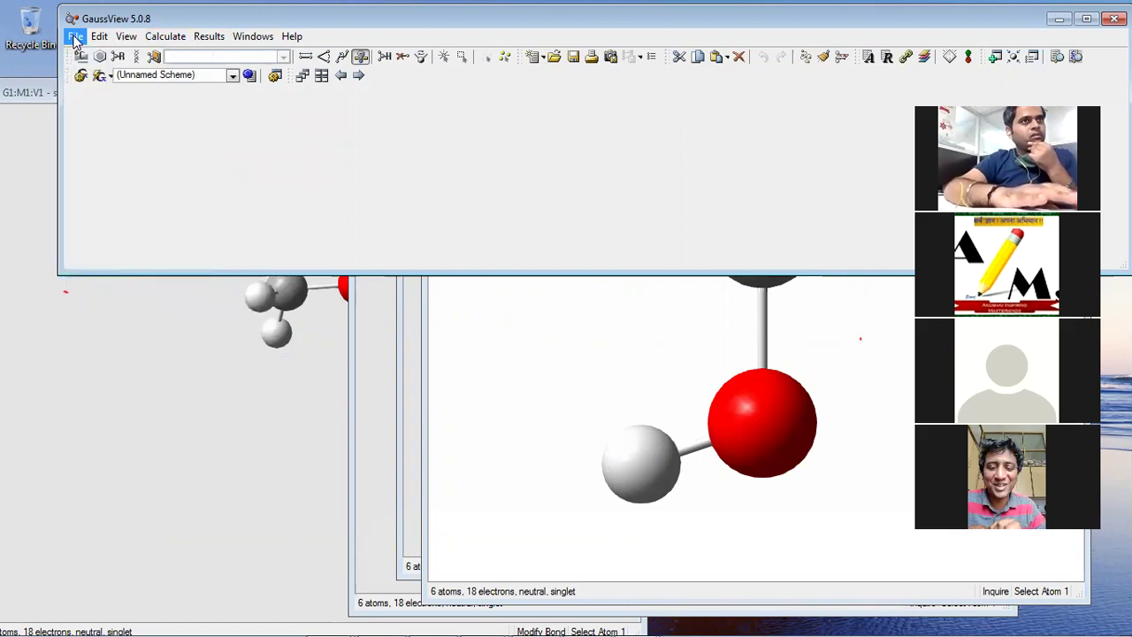
{"action": "left_click", "coordinate": [75, 39]}
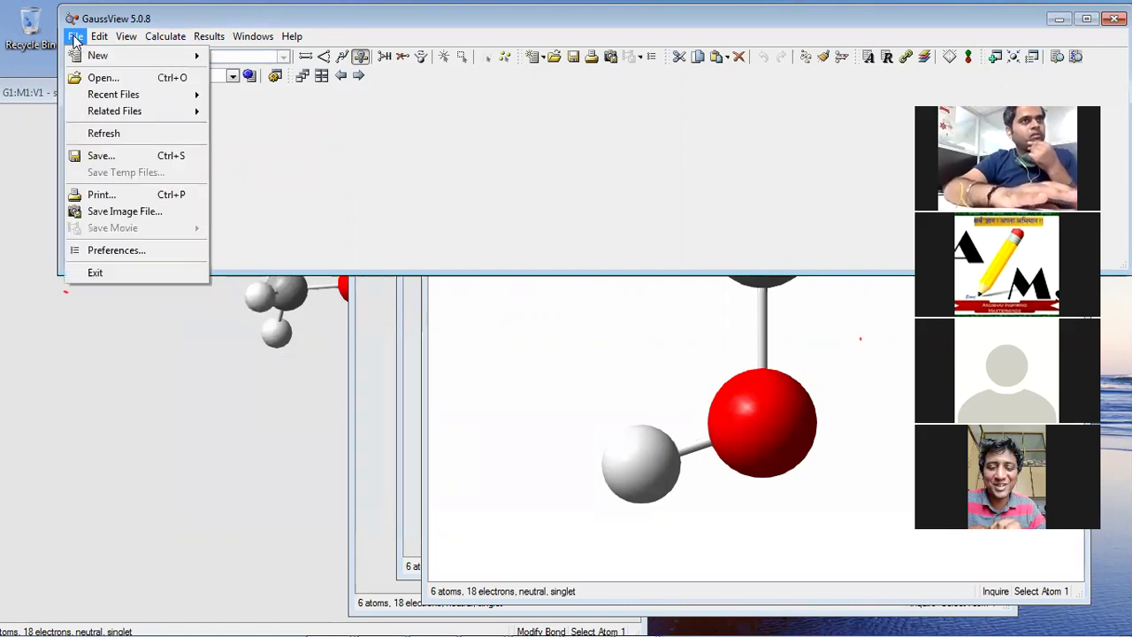
{"action": "left_click", "coordinate": [97, 78]}
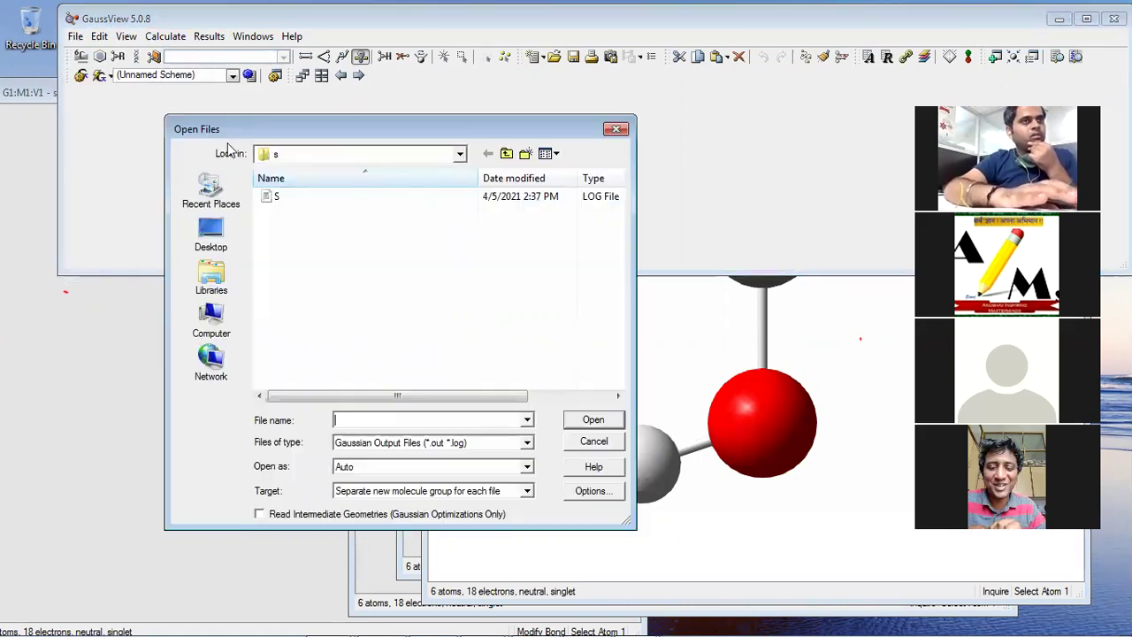
{"action": "left_click", "coordinate": [259, 515]}
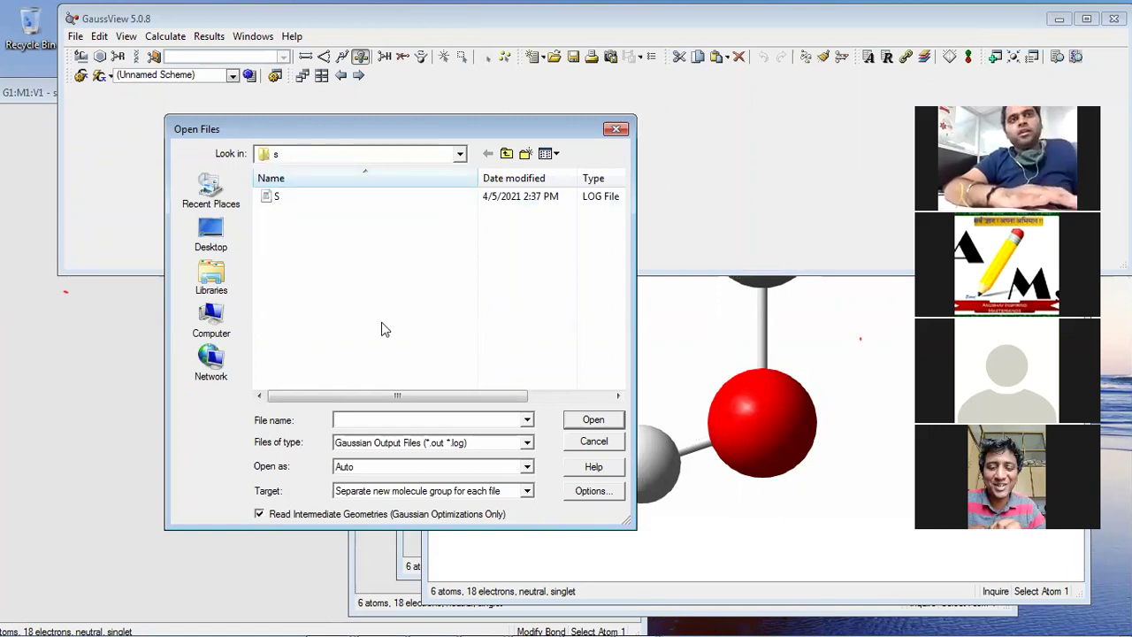
{"action": "left_click", "coordinate": [772, 415]}
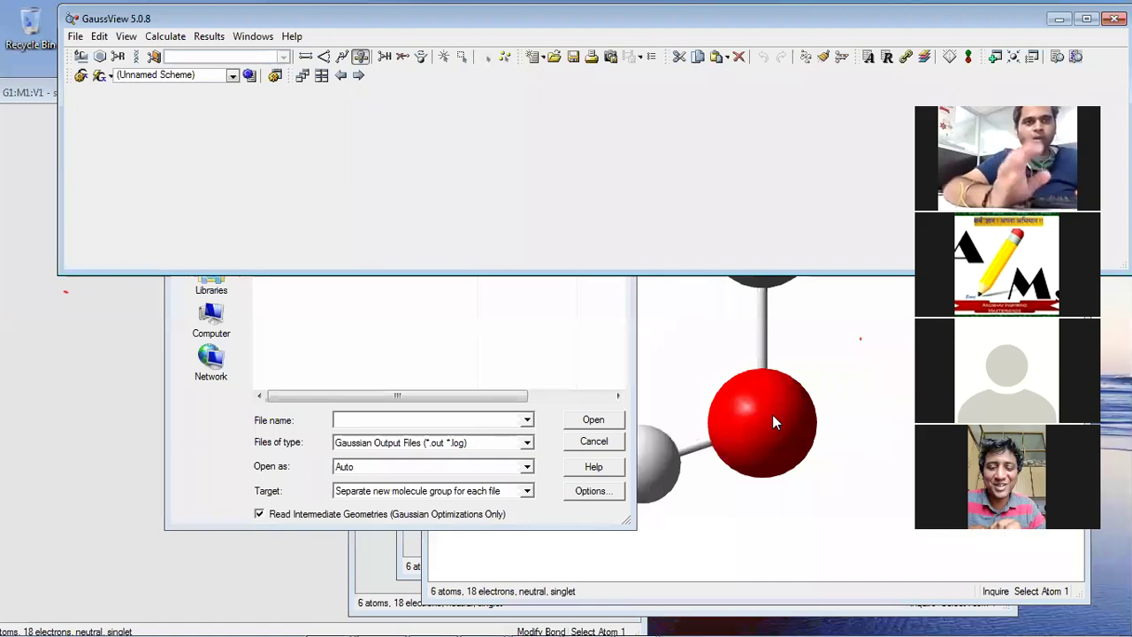
{"action": "left_click", "coordinate": [261, 517]}
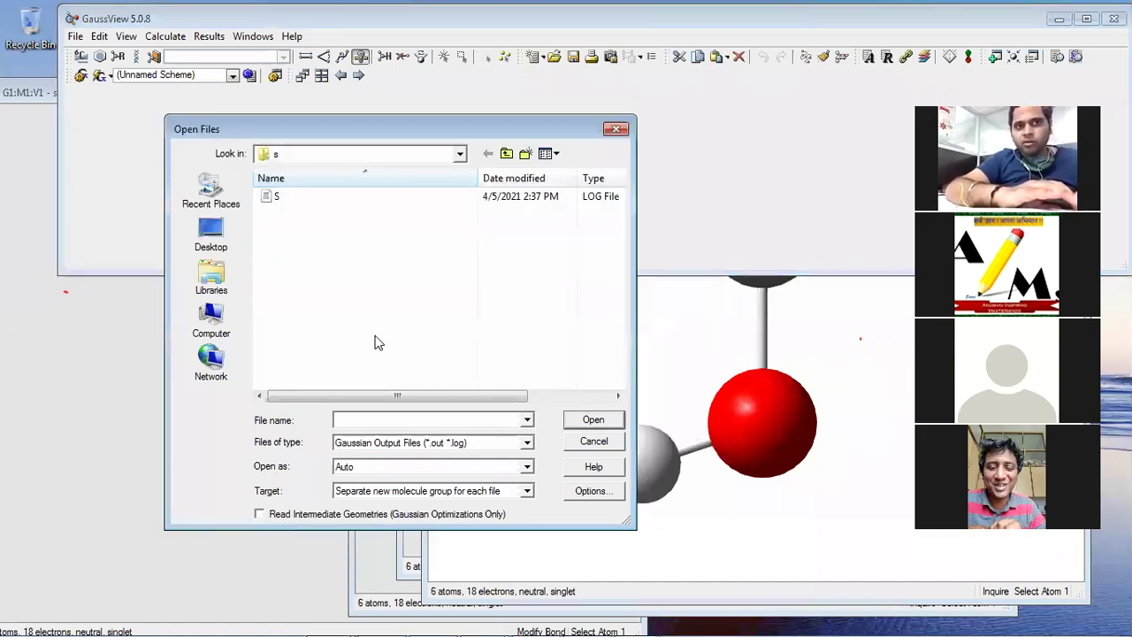
{"action": "left_click", "coordinate": [616, 131]}
Open S.LOG again from the s folder with the option to read intermediate geometries of Gaussian optimizations enabled.
{"action": "left_click", "coordinate": [75, 36]}
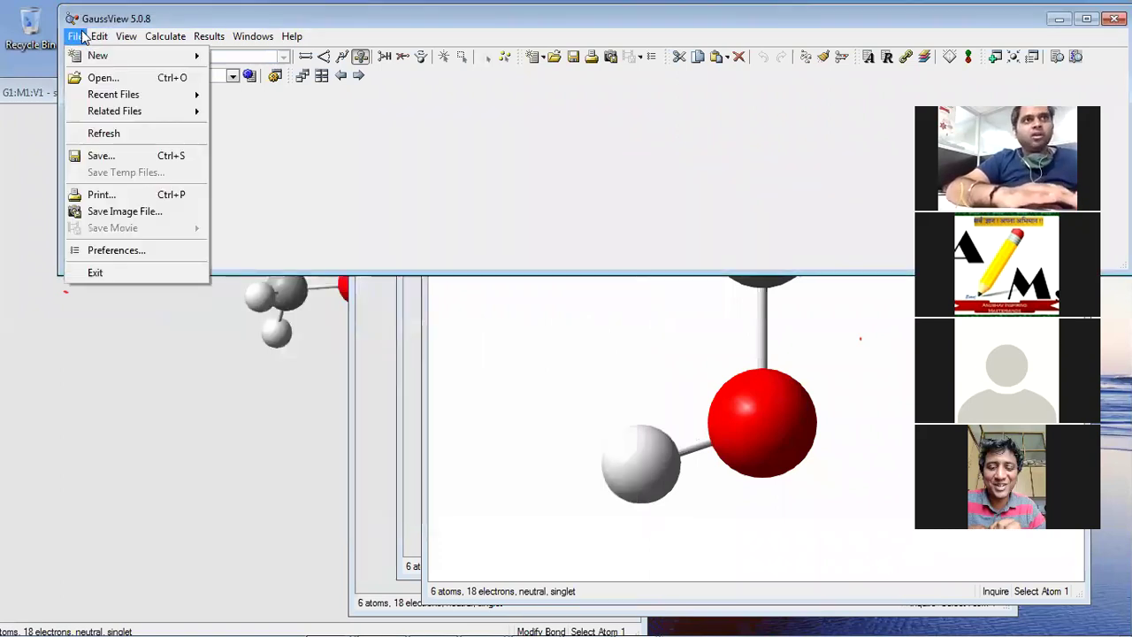
{"action": "left_click", "coordinate": [86, 78]}
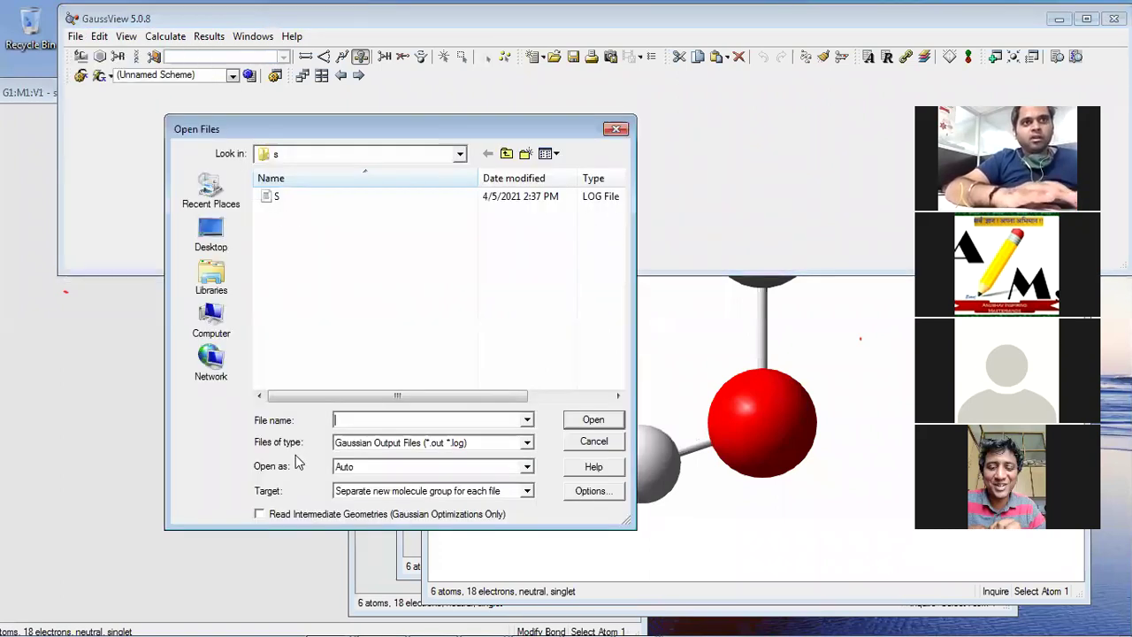
{"action": "left_click", "coordinate": [260, 514]}
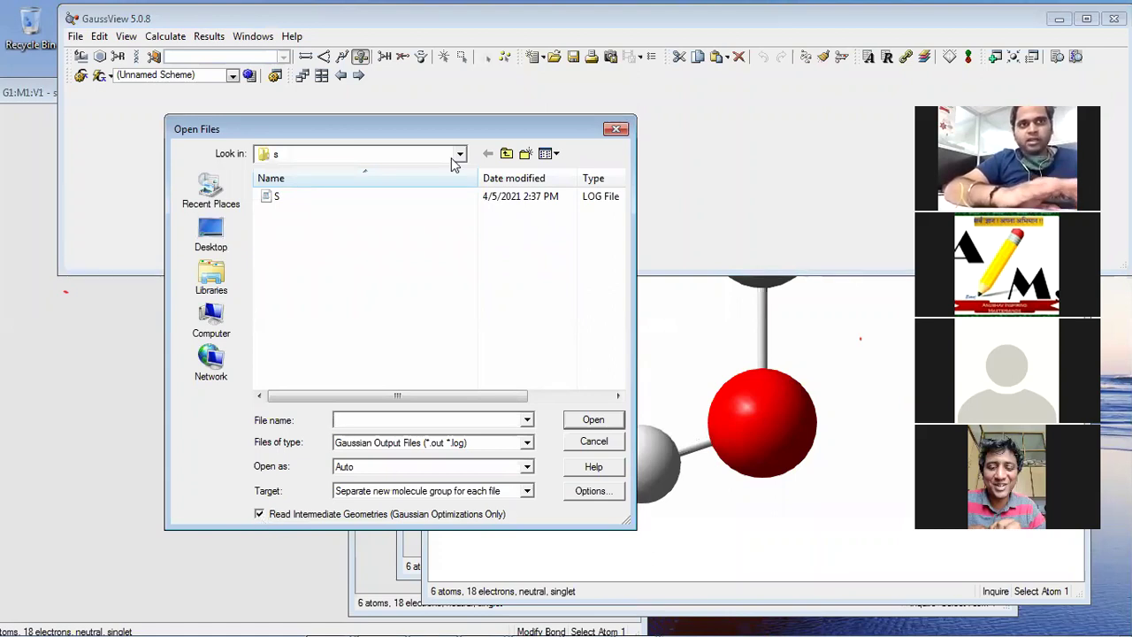
{"action": "left_click", "coordinate": [442, 198]}
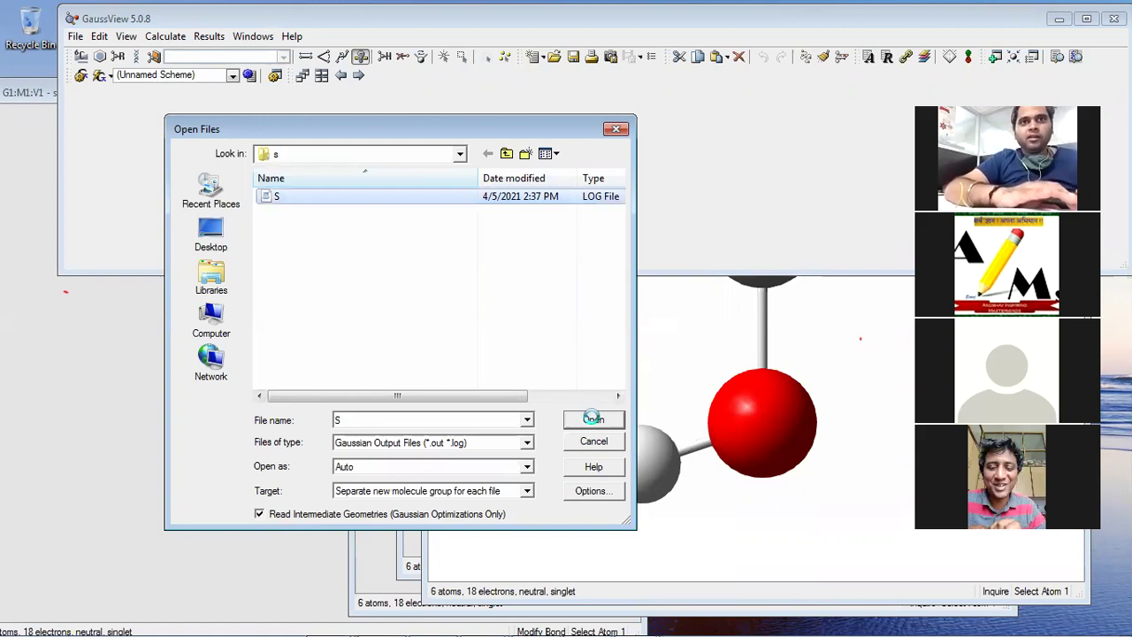
{"action": "left_click", "coordinate": [592, 417]}
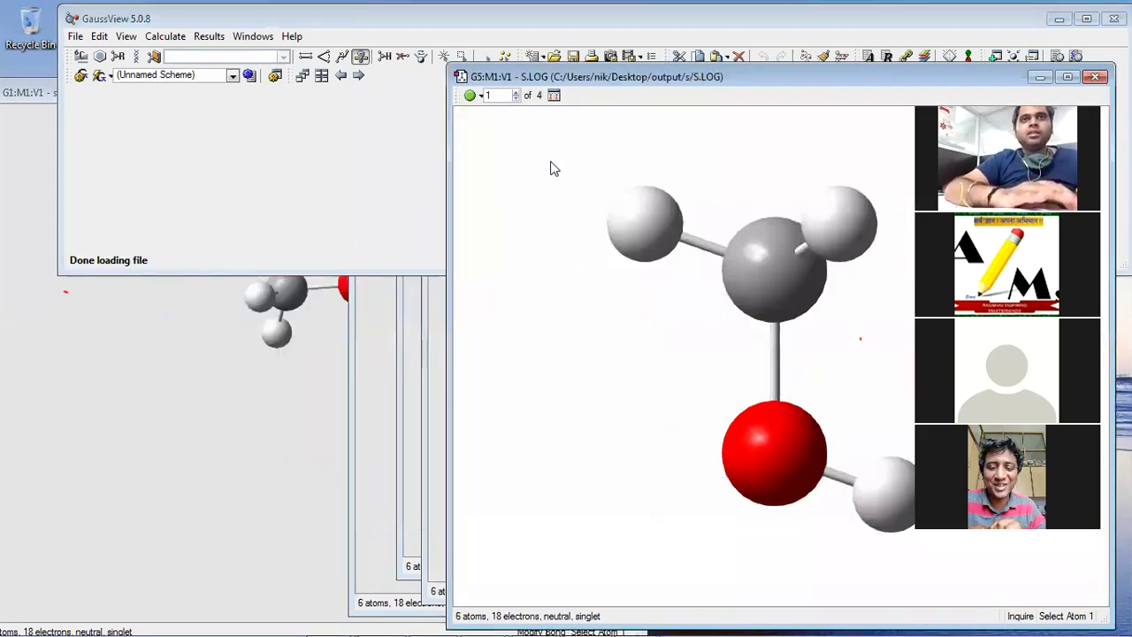
Rotate the S.LOG molecule to a side-on orientation and step through its optimization geometries from 1 to 4.
{"action": "left_click_drag", "start_coordinate": [779, 75], "coordinate": [404, 49]}
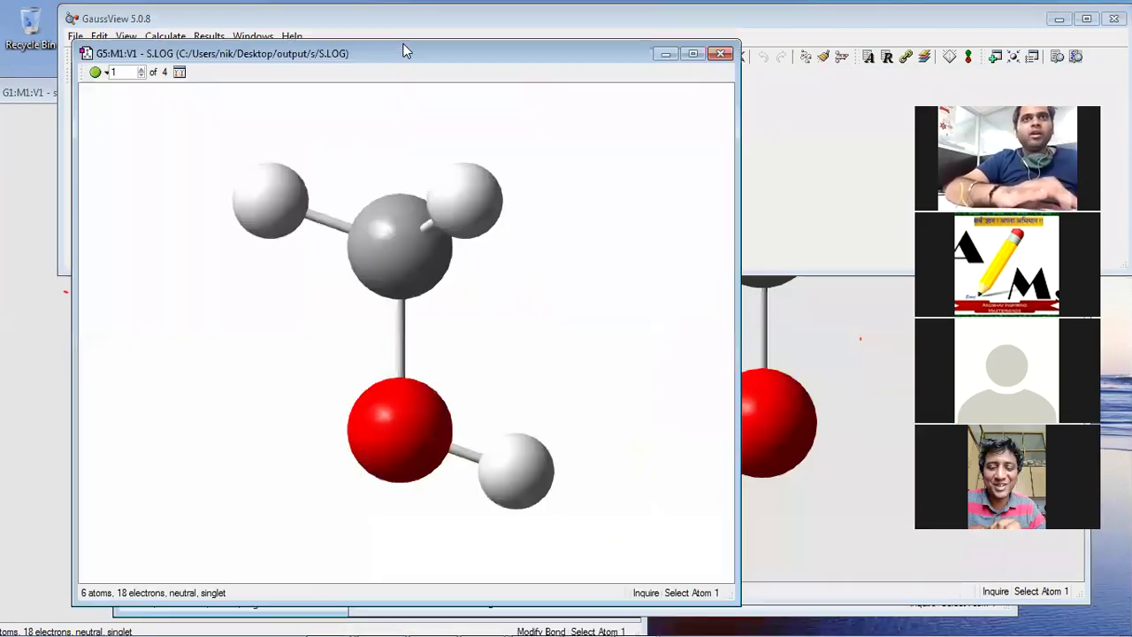
{"action": "left_click_drag", "start_coordinate": [402, 274], "coordinate": [495, 213]}
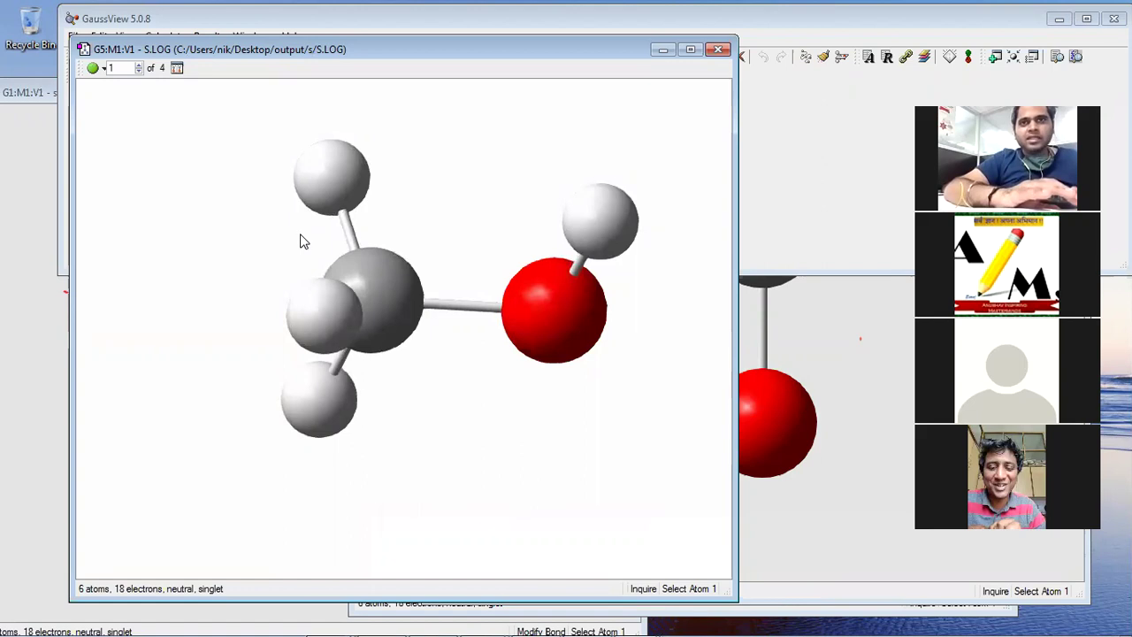
{"action": "left_click", "coordinate": [138, 69]}
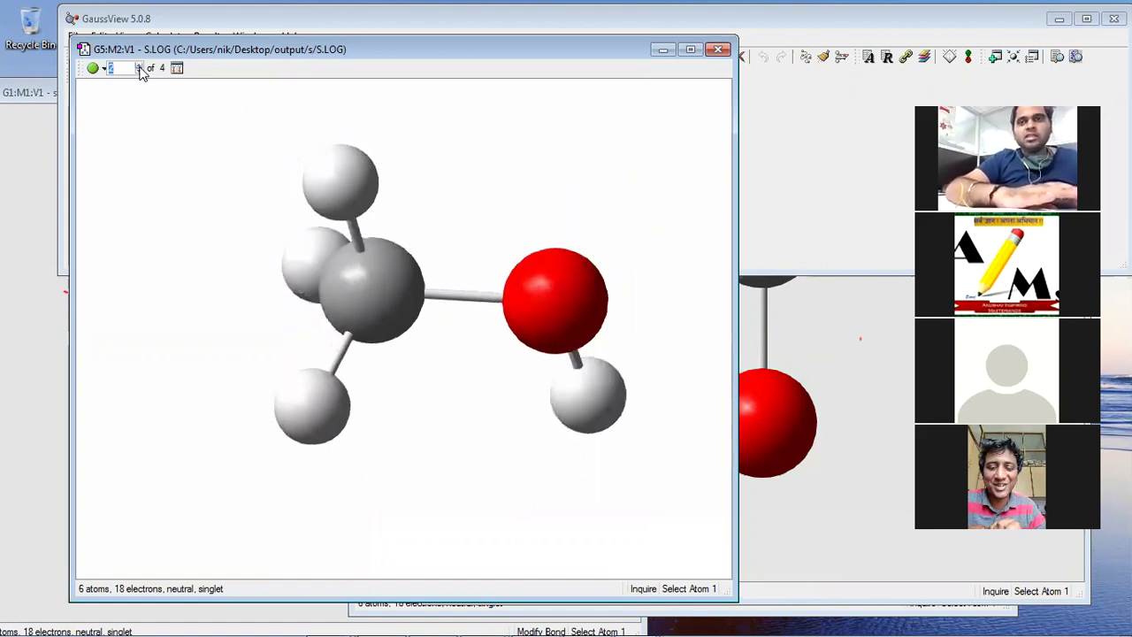
{"action": "left_click", "coordinate": [139, 69]}
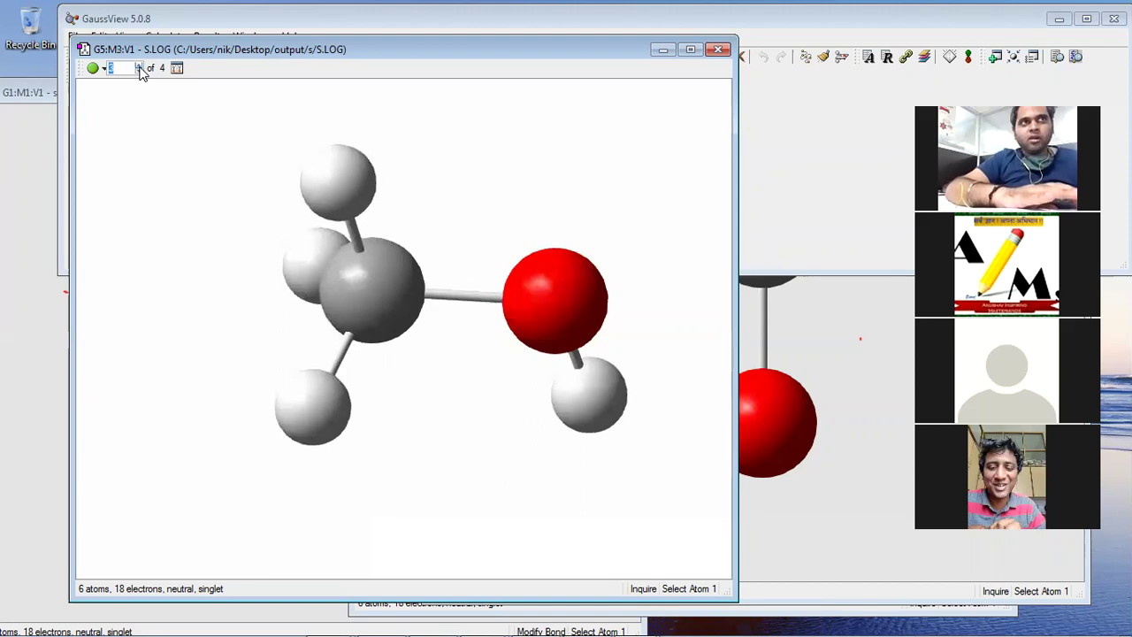
{"action": "left_click", "coordinate": [139, 69]}
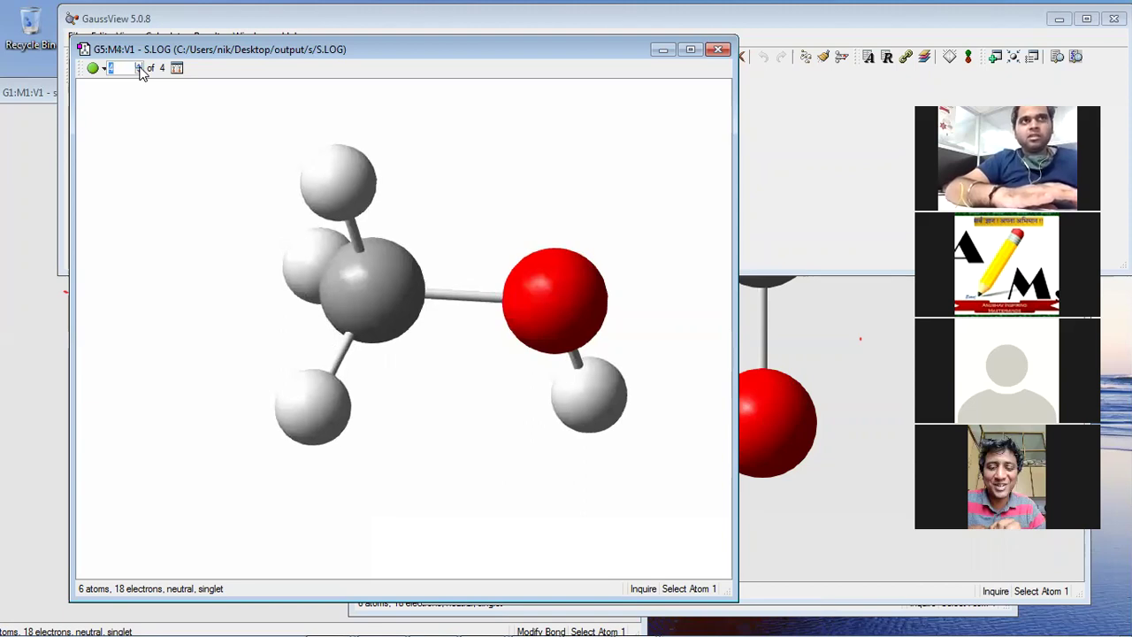
Show the optimization plot for S.LOG and examine total energy and RMS gradient norm per optimization step in a maximized window.
{"action": "left_click_drag", "start_coordinate": [180, 51], "coordinate": [467, 20]}
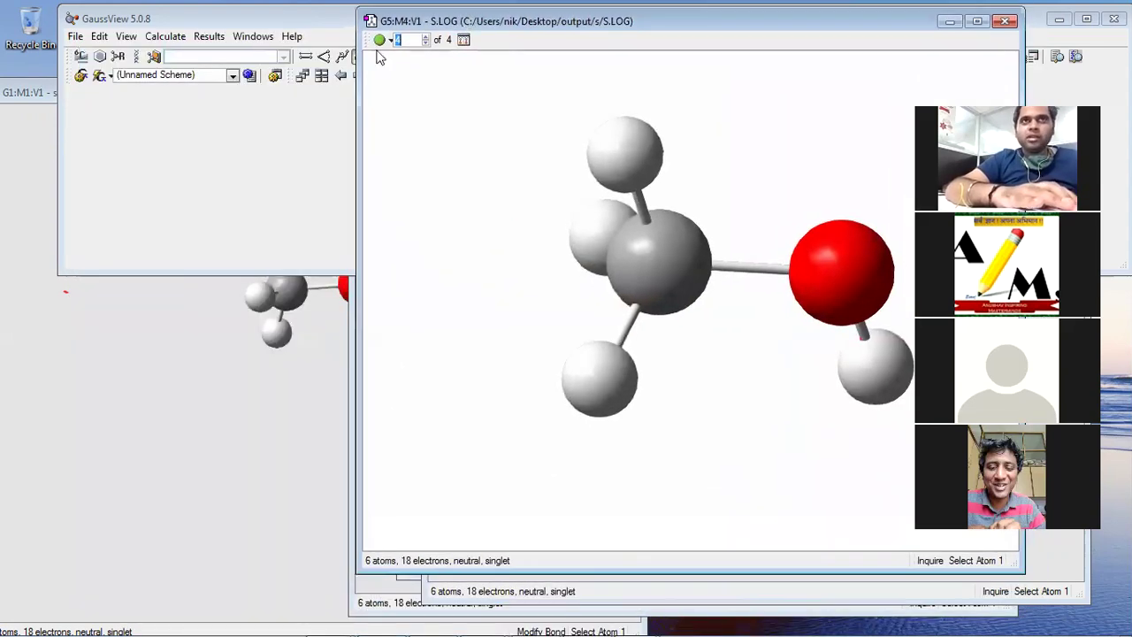
{"action": "left_click", "coordinate": [194, 42]}
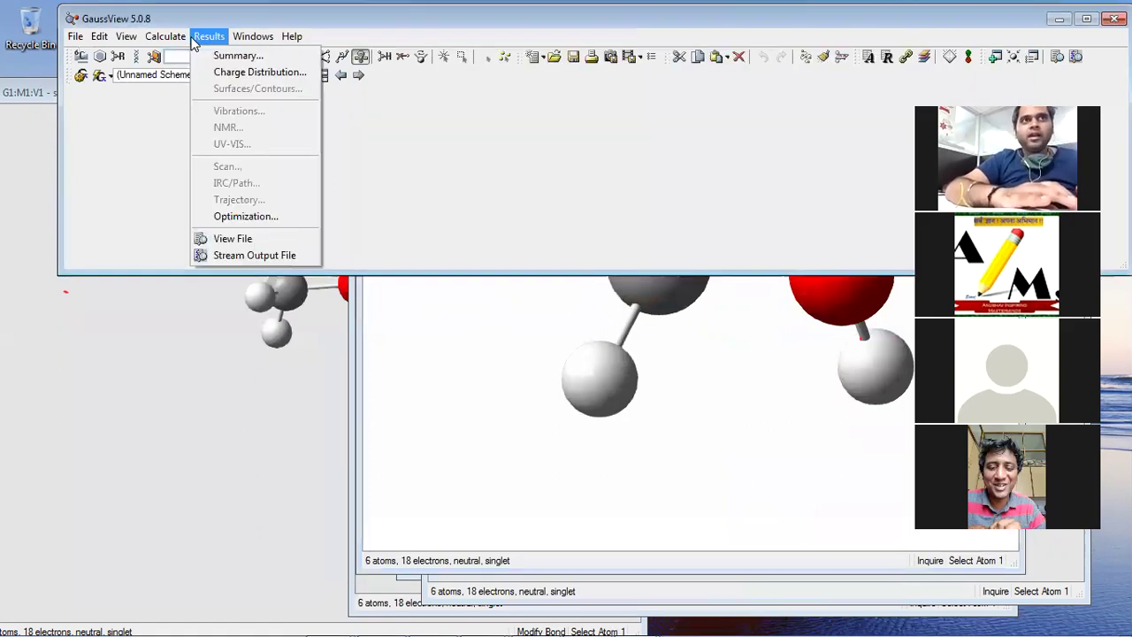
{"action": "left_click", "coordinate": [237, 214]}
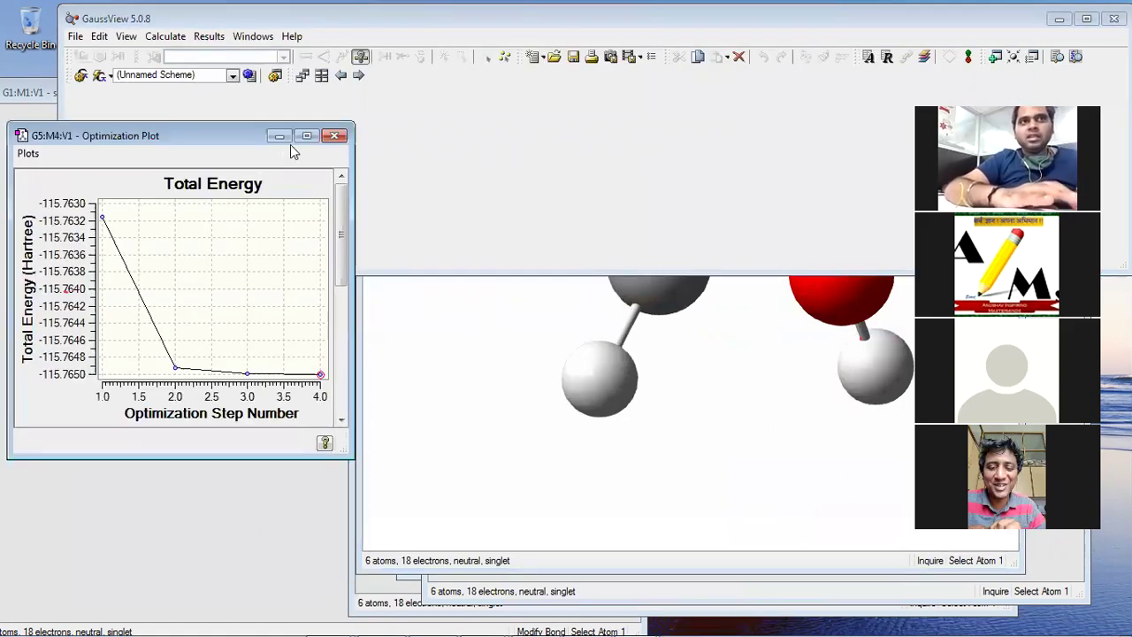
{"action": "left_click", "coordinate": [305, 138]}
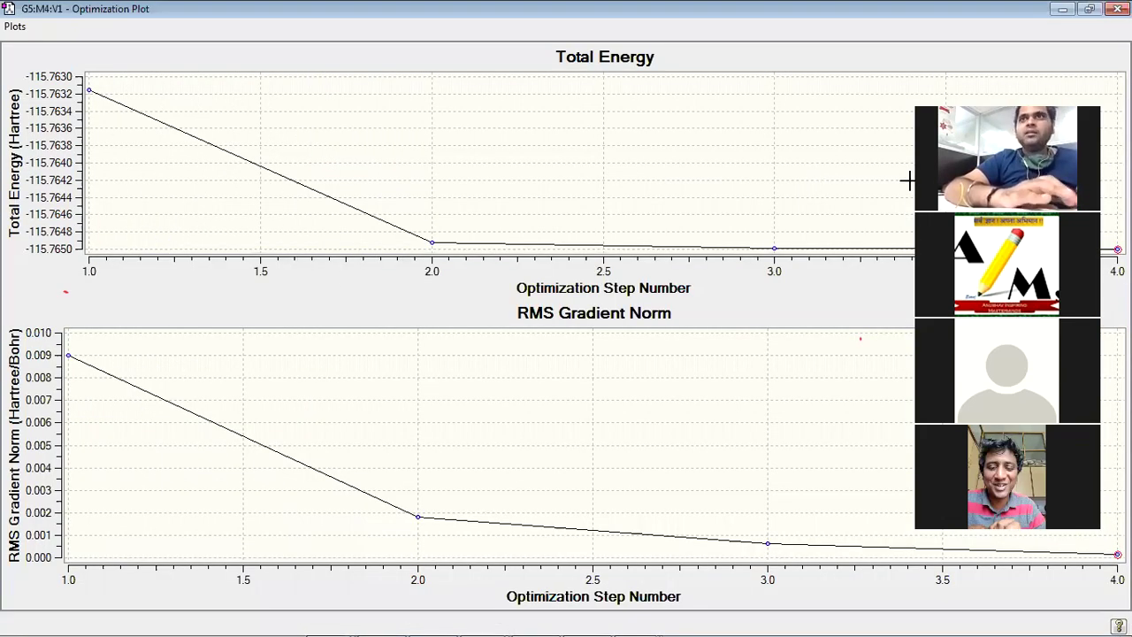
{"action": "left_click", "coordinate": [1088, 8]}
Widen the restored optimization plot window, bring it back in front of the molecule windows, and close it.
{"action": "left_click_drag", "start_coordinate": [352, 247], "coordinate": [857, 192]}
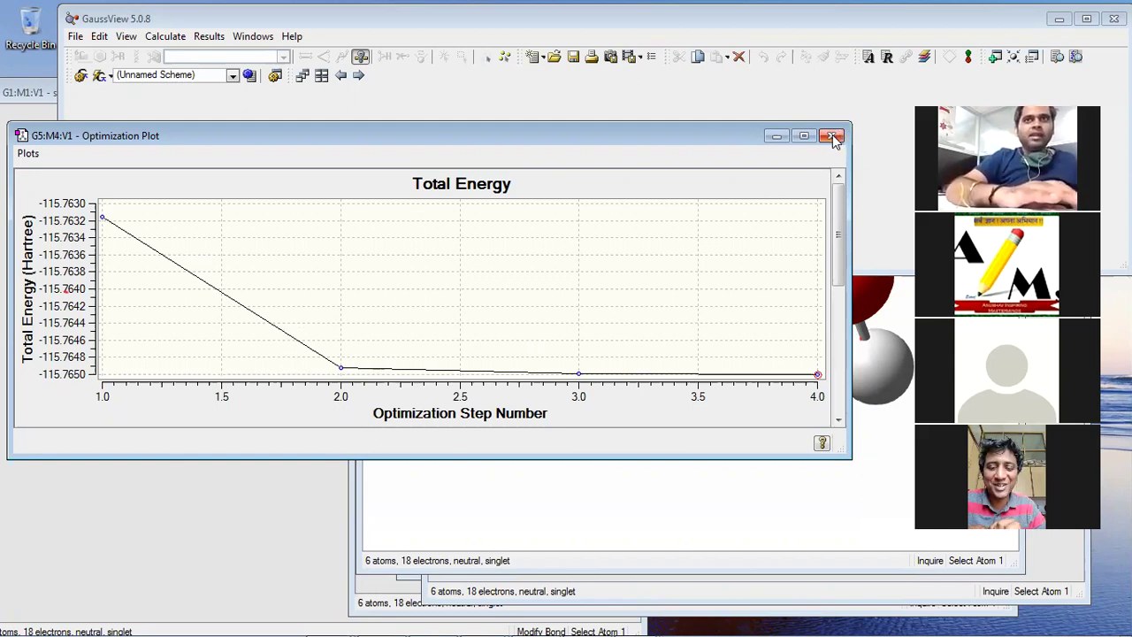
{"action": "left_click", "coordinate": [466, 601]}
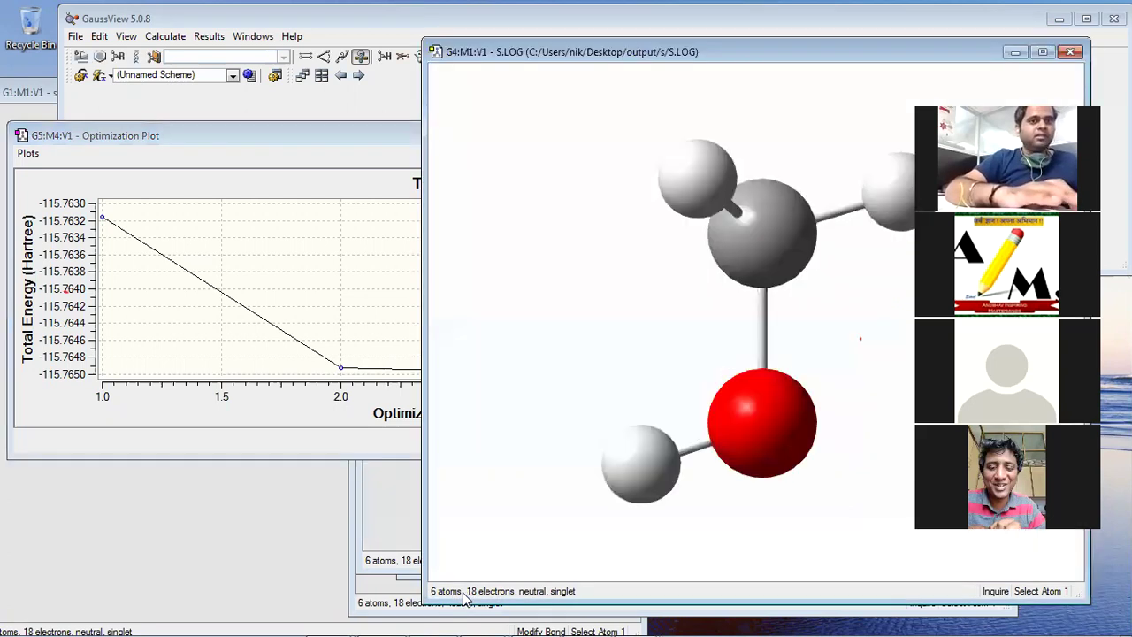
{"action": "left_click", "coordinate": [349, 145]}
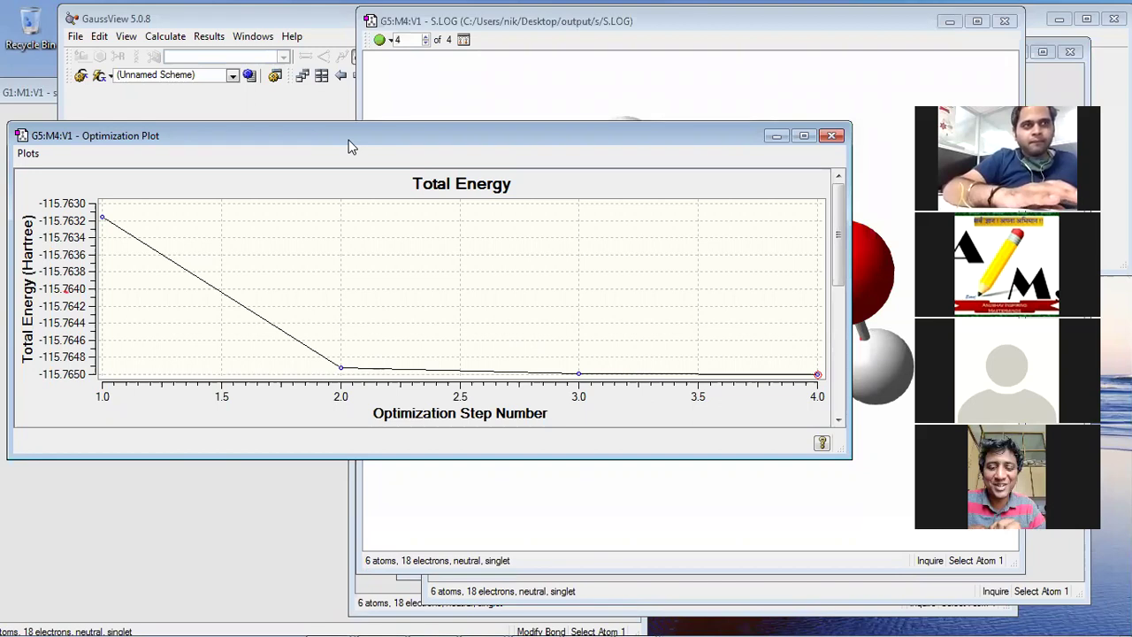
{"action": "left_click", "coordinate": [831, 135]}
Close the two additionally opened S.LOG molecule windows and the s.chk window, keeping the first S.LOG window open.
{"action": "left_click", "coordinate": [1003, 21]}
{"action": "left_click", "coordinate": [1001, 27]}
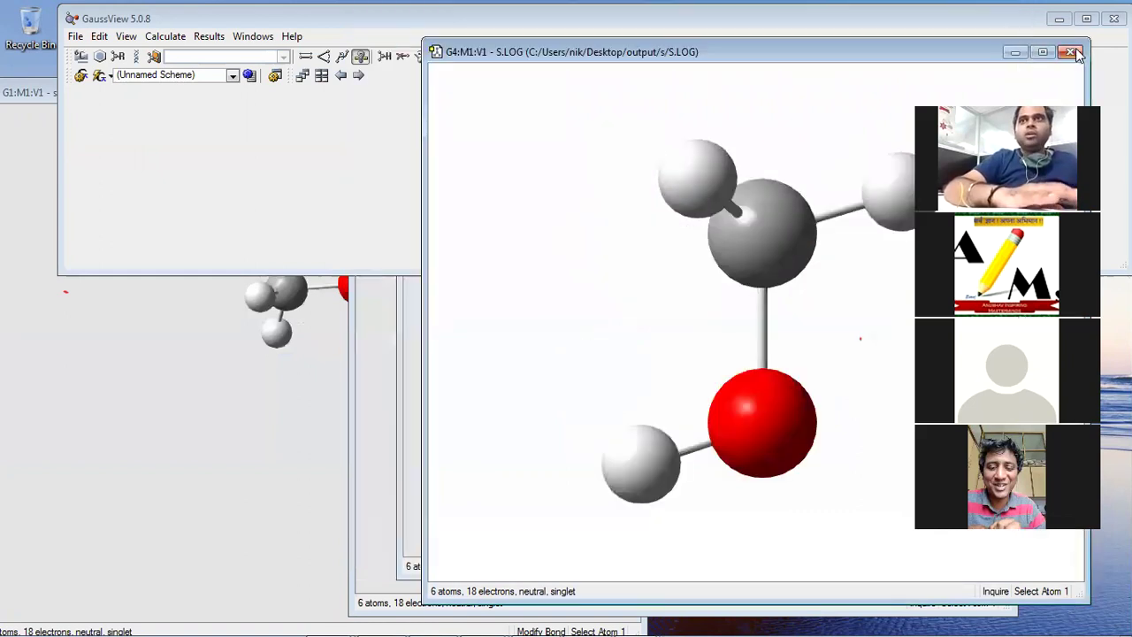
{"action": "left_click", "coordinate": [1002, 28]}
{"action": "left_click", "coordinate": [1047, 27]}
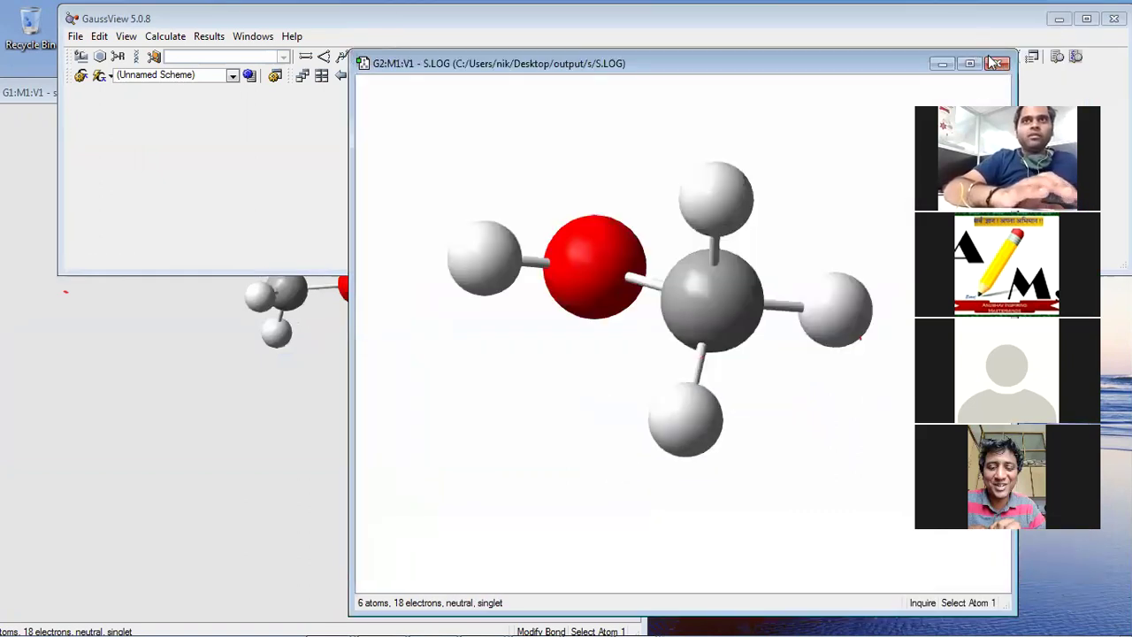
Close the remaining S.LOG and s.gjf windows and reopen the S log file from folder s with Read Intermediate Geometries enabled.
{"action": "left_click", "coordinate": [991, 58]}
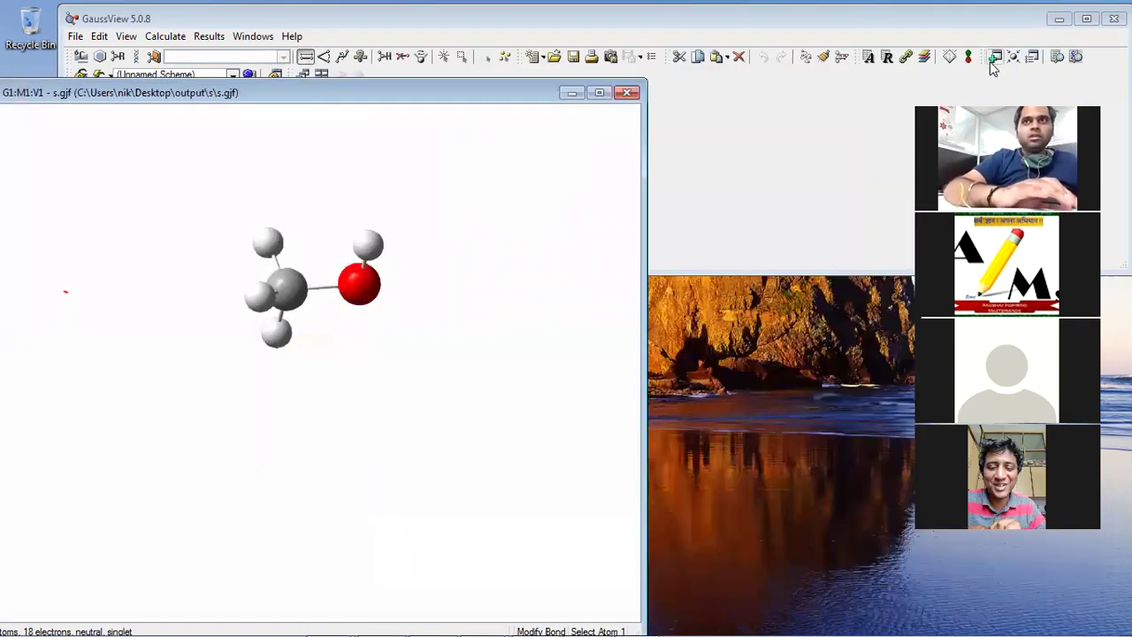
{"action": "left_click", "coordinate": [627, 93]}
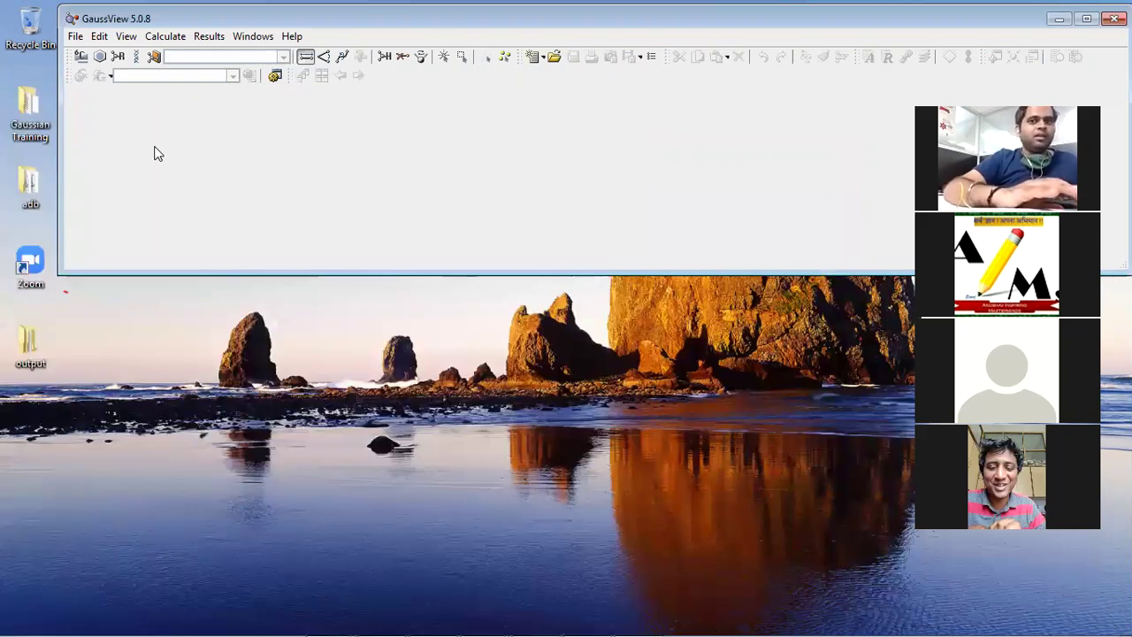
{"action": "left_click", "coordinate": [76, 36]}
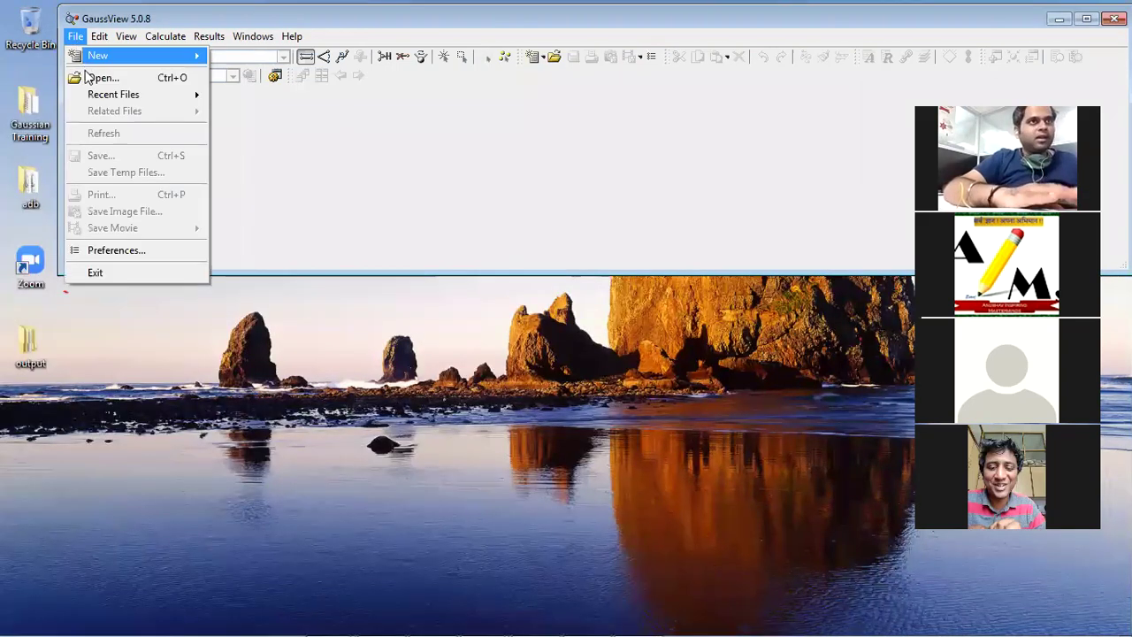
{"action": "left_click", "coordinate": [84, 76]}
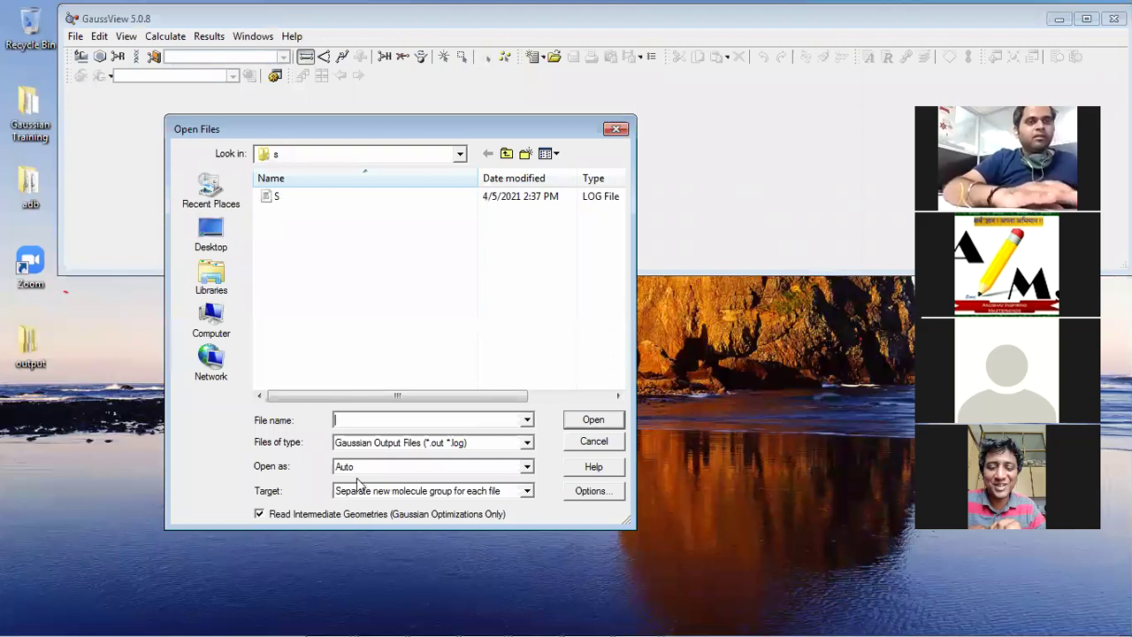
{"action": "left_click", "coordinate": [272, 519]}
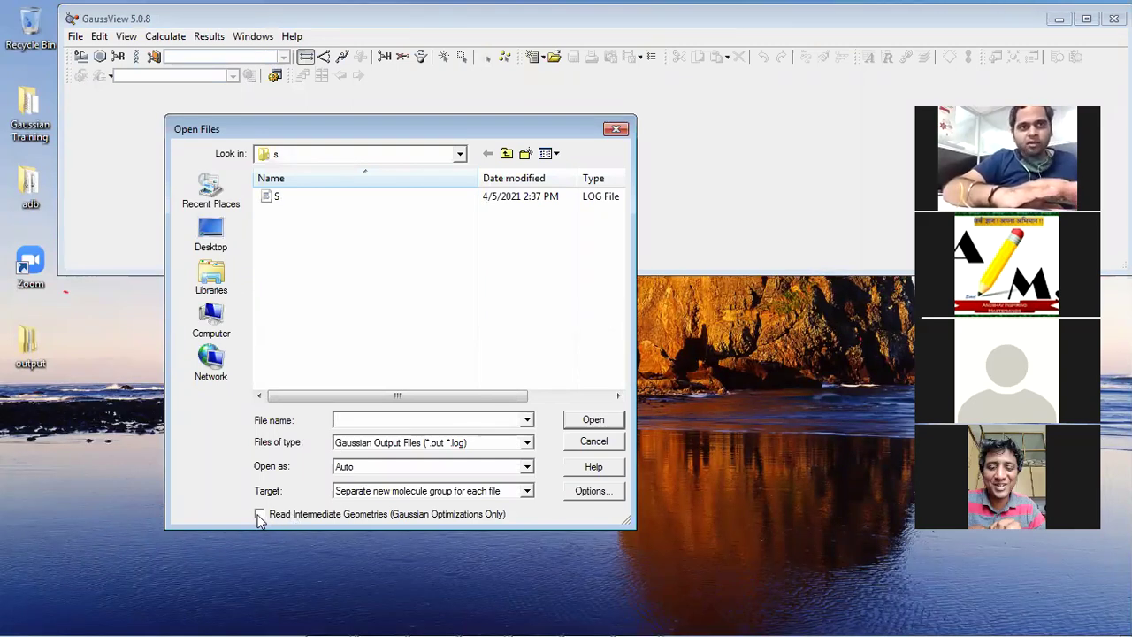
{"action": "left_click", "coordinate": [260, 516]}
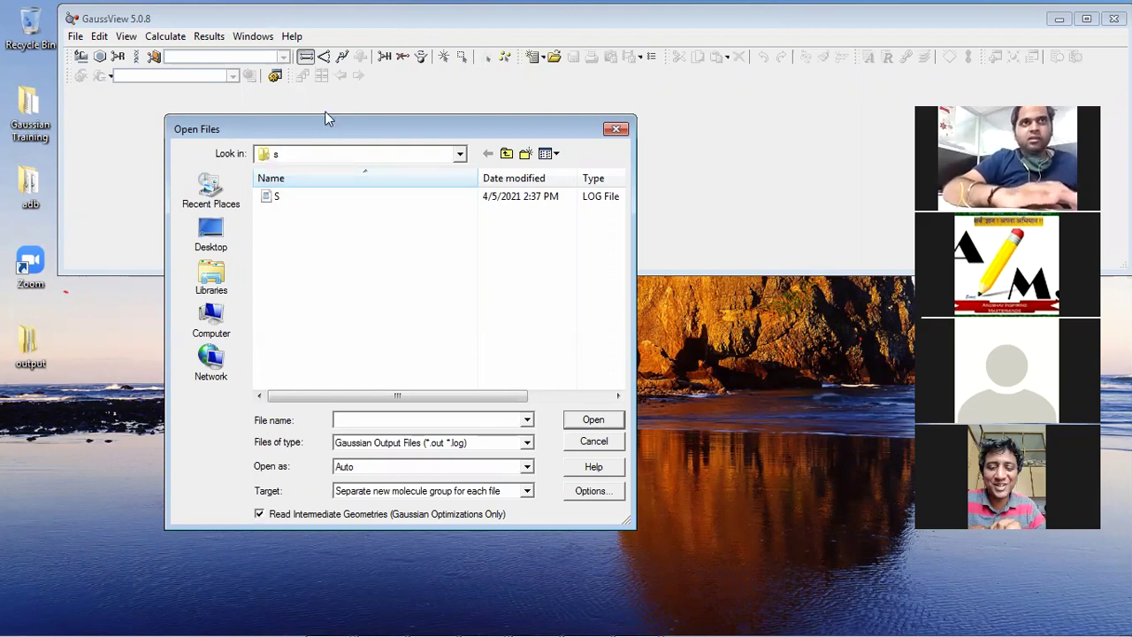
{"action": "left_click_drag", "start_coordinate": [324, 121], "coordinate": [302, 86]}
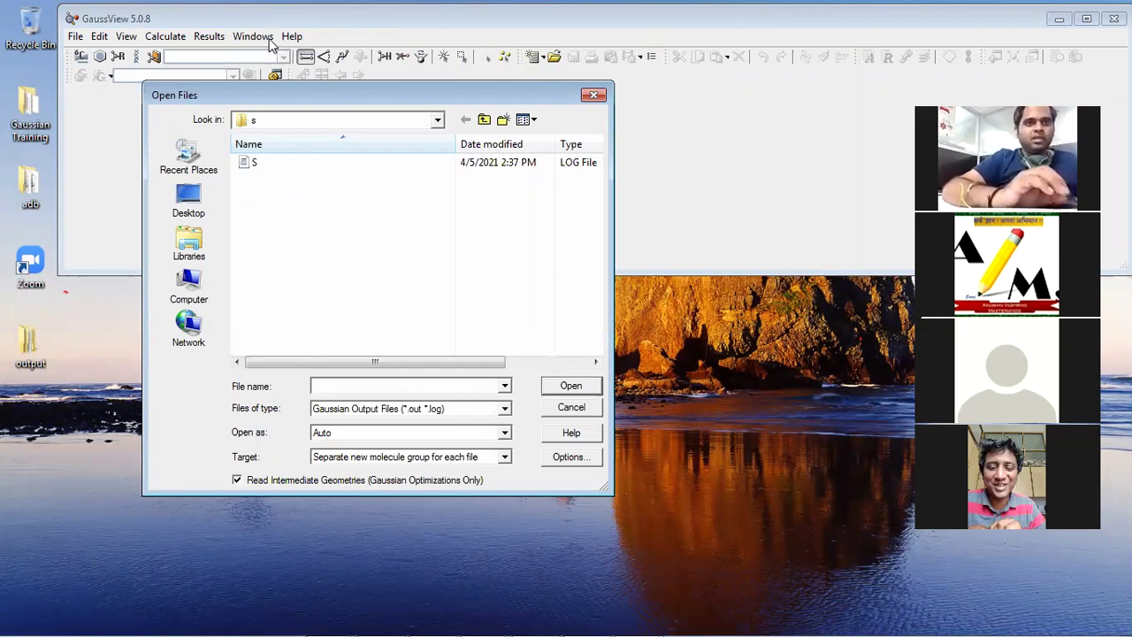
{"action": "left_click", "coordinate": [263, 162]}
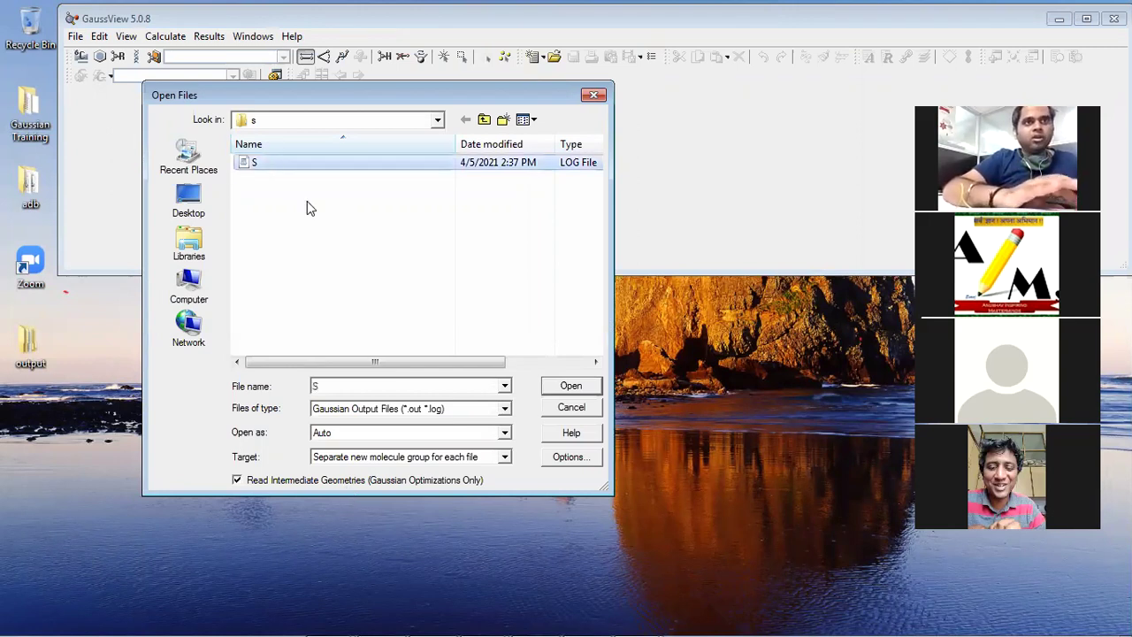
{"action": "left_click", "coordinate": [570, 386]}
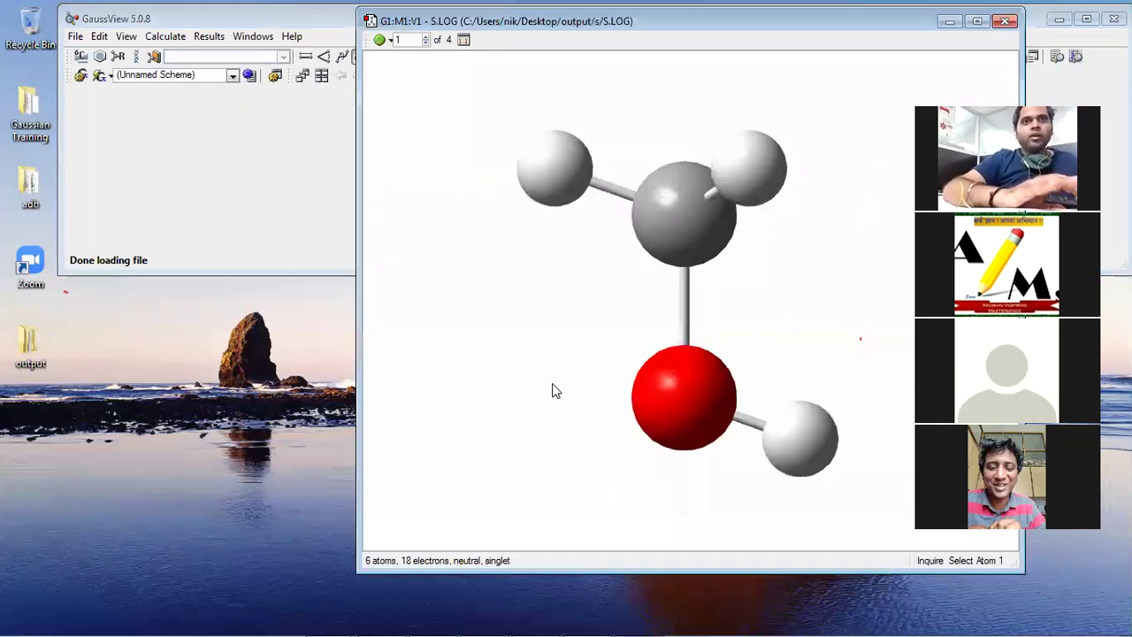
Step through the intermediate optimization geometries of the reopened S.LOG from 1 to 4.
{"action": "left_click", "coordinate": [426, 39]}
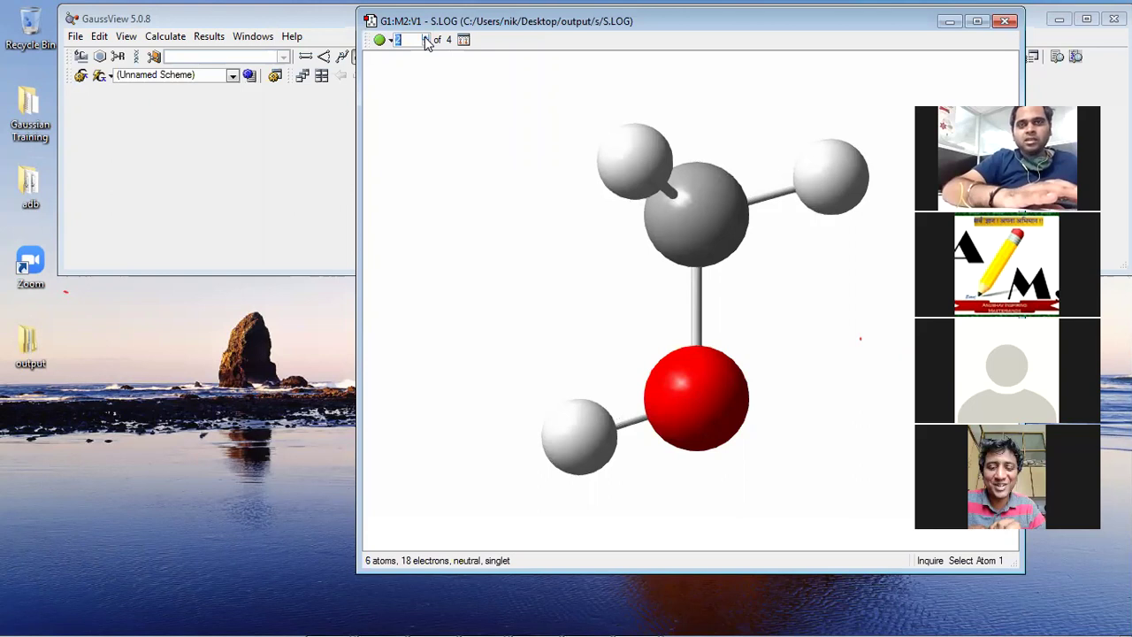
{"action": "left_click", "coordinate": [425, 39]}
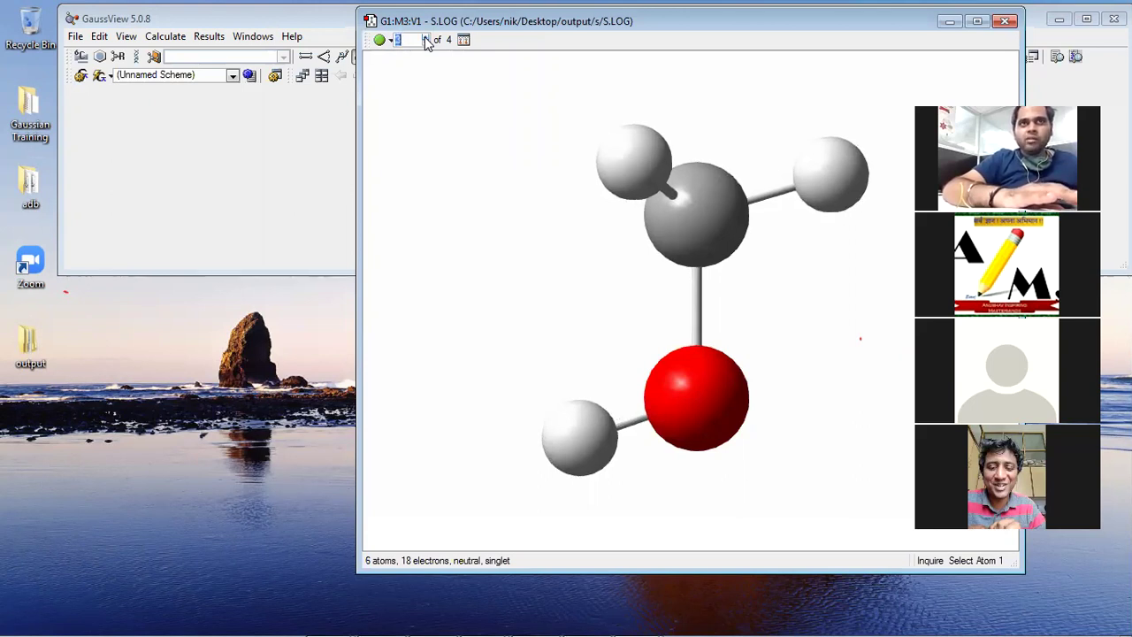
{"action": "left_click", "coordinate": [426, 39]}
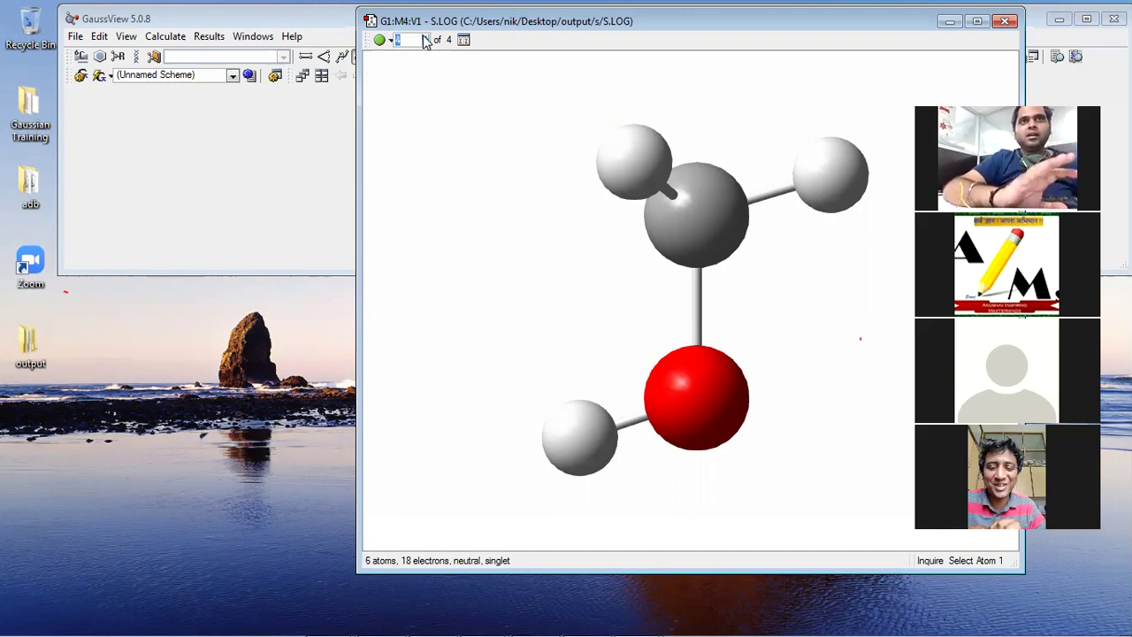
Show the optimization results plot for S.LOG and widen its window to examine the total energy curve.
{"action": "left_click", "coordinate": [209, 36]}
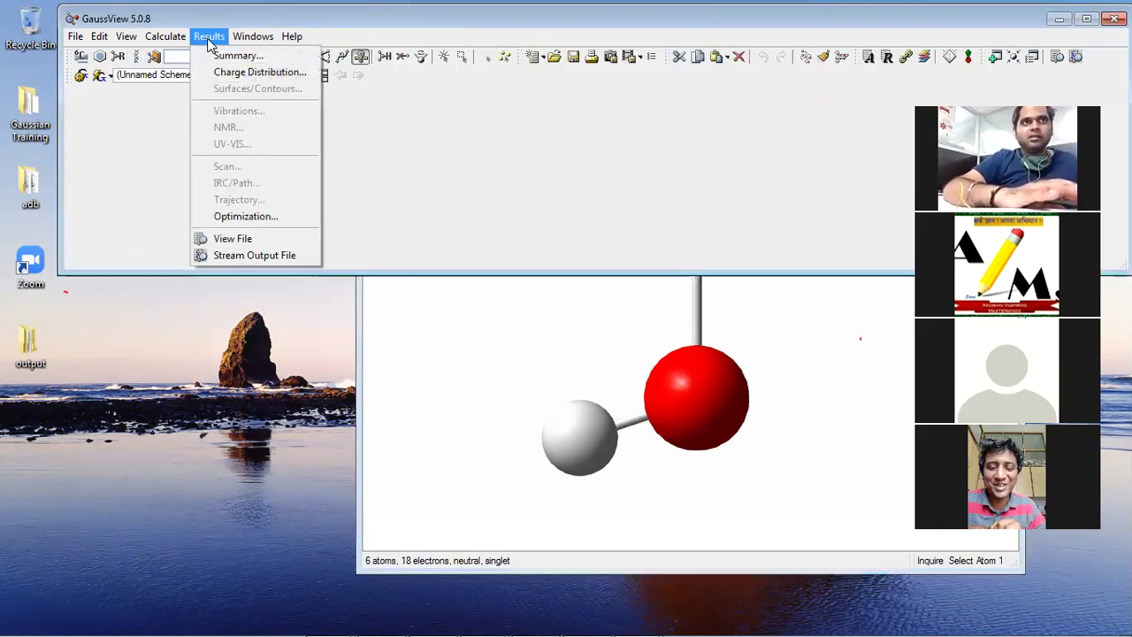
{"action": "left_click", "coordinate": [237, 219]}
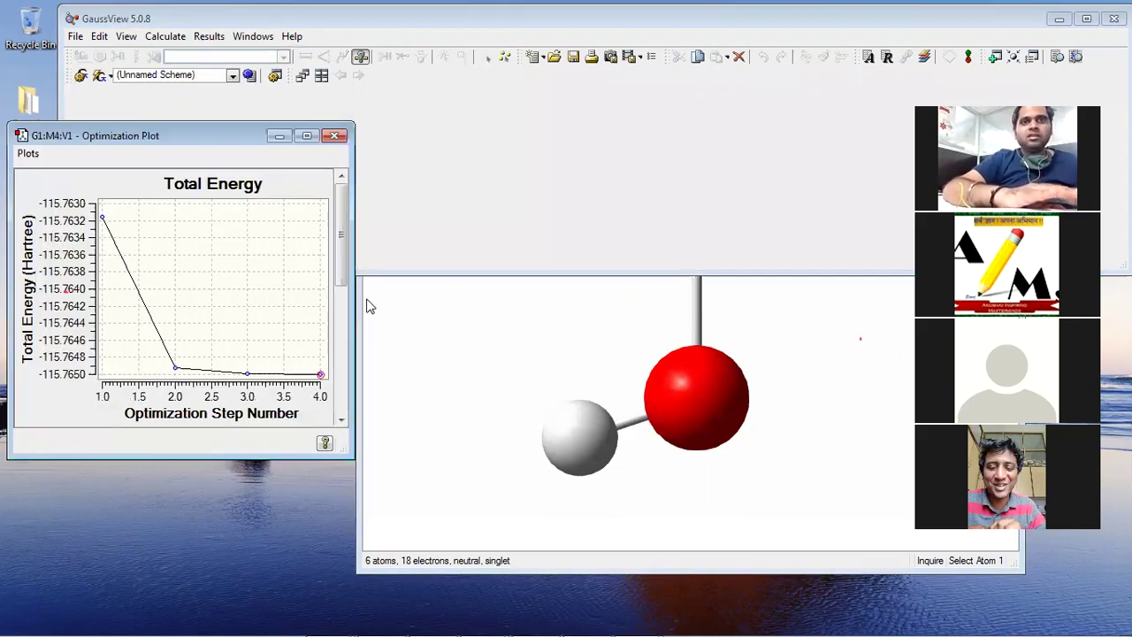
{"action": "left_click_drag", "start_coordinate": [352, 292], "coordinate": [769, 434]}
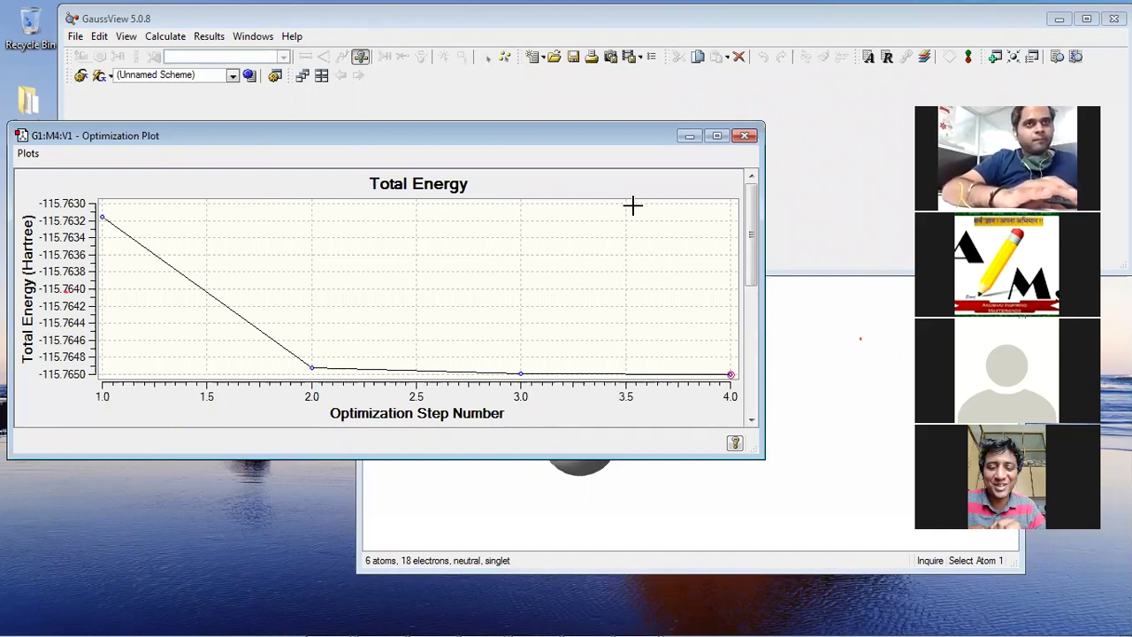
Open the S log file a second time with Read Intermediate Geometries disabled.
{"action": "left_click", "coordinate": [75, 36]}
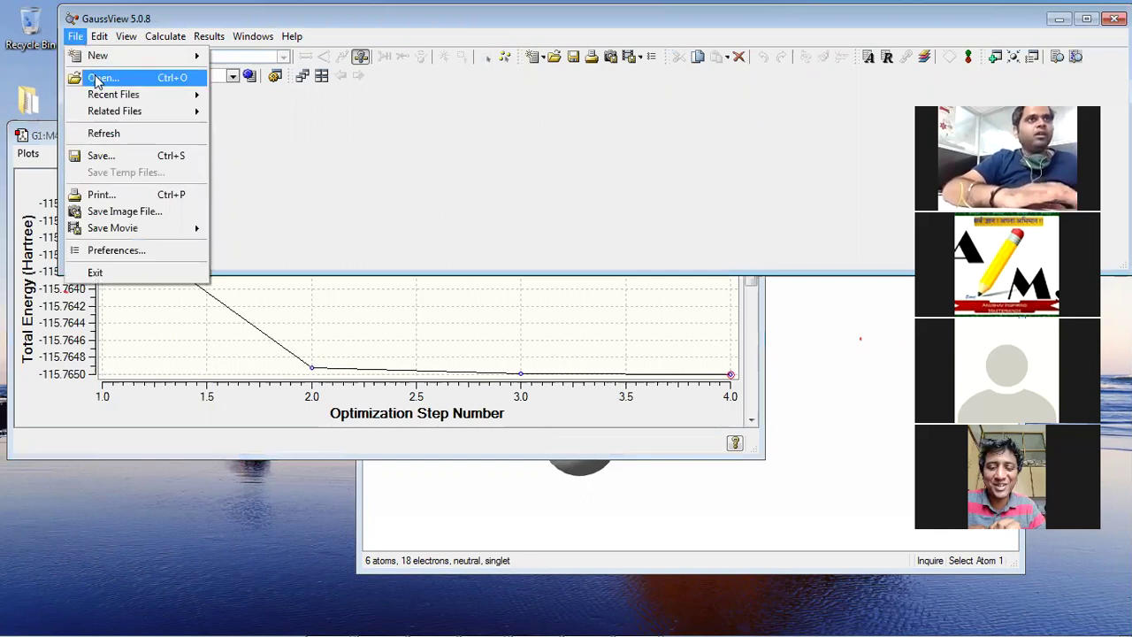
{"action": "left_click", "coordinate": [98, 79]}
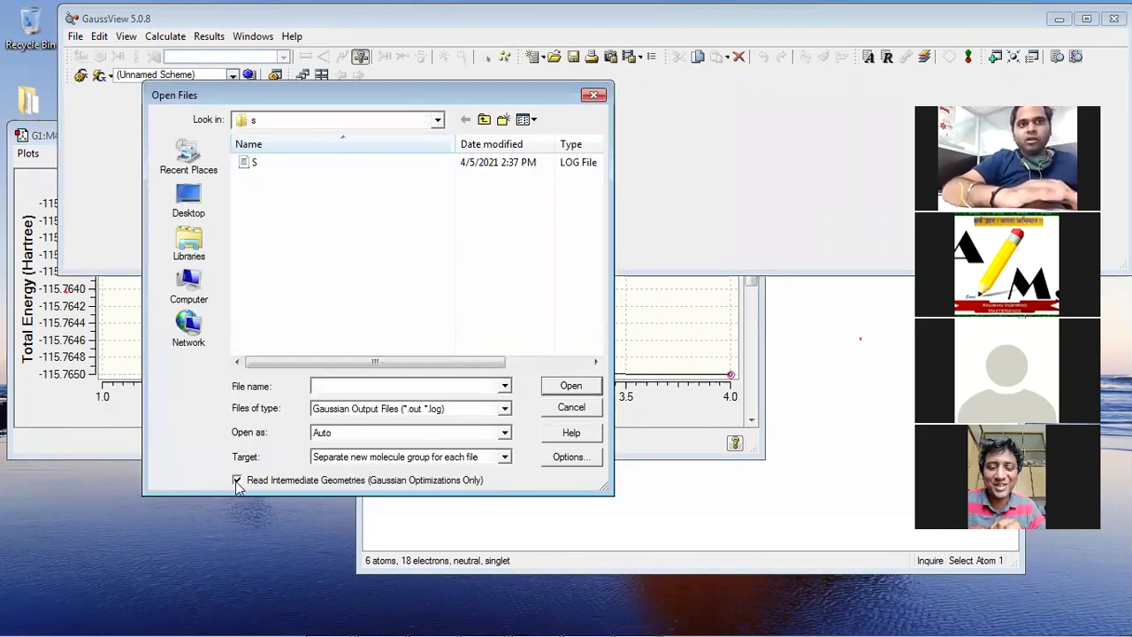
{"action": "left_click", "coordinate": [251, 163]}
{"action": "left_click", "coordinate": [586, 386]}
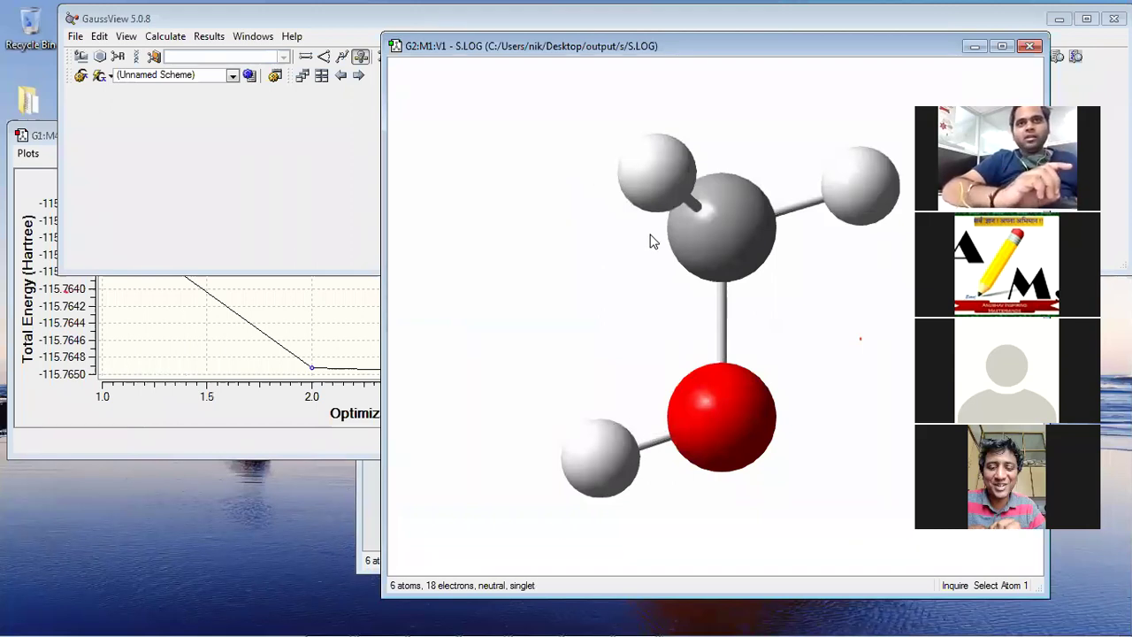
Check whether the optimization results option is available for the second S.LOG window, and close that window.
{"action": "left_click", "coordinate": [208, 36]}
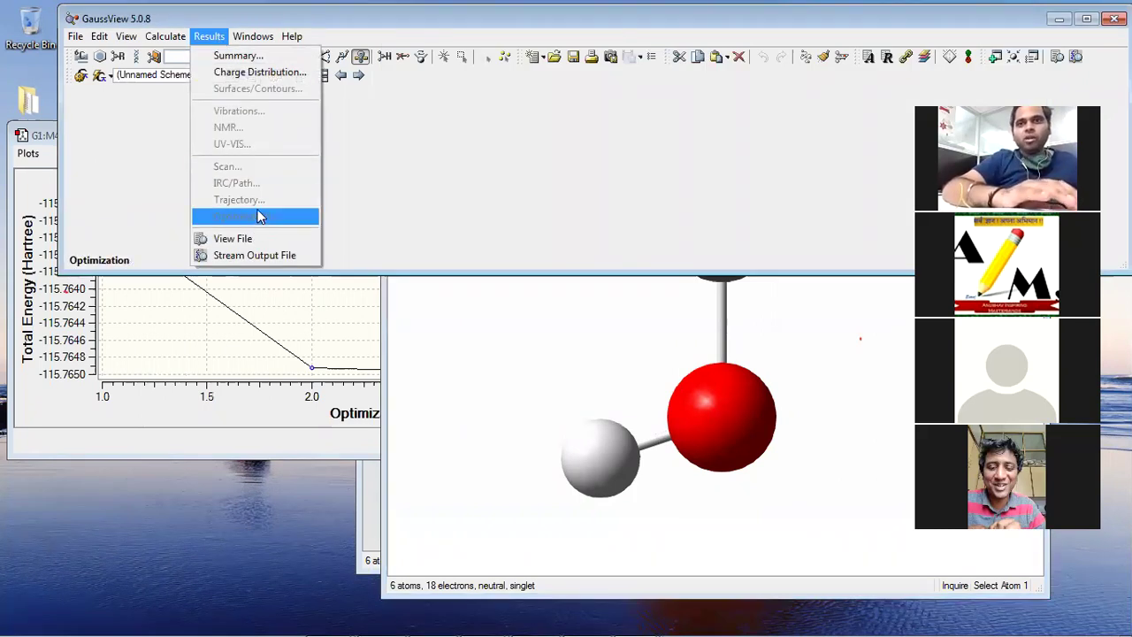
{"action": "left_click", "coordinate": [623, 320]}
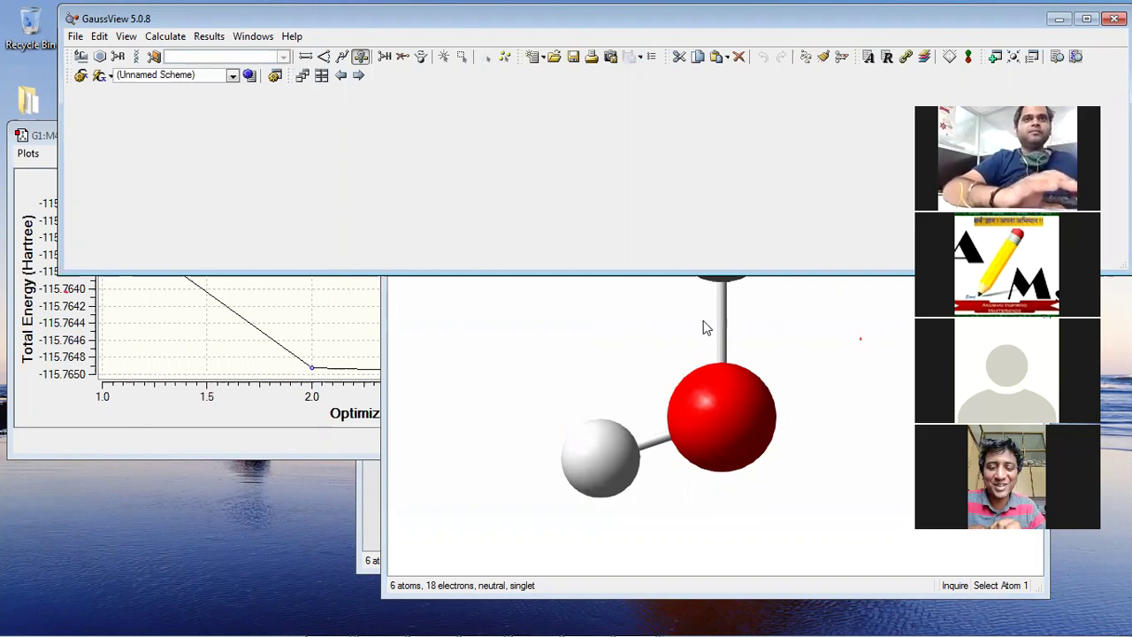
{"action": "left_click", "coordinate": [796, 334]}
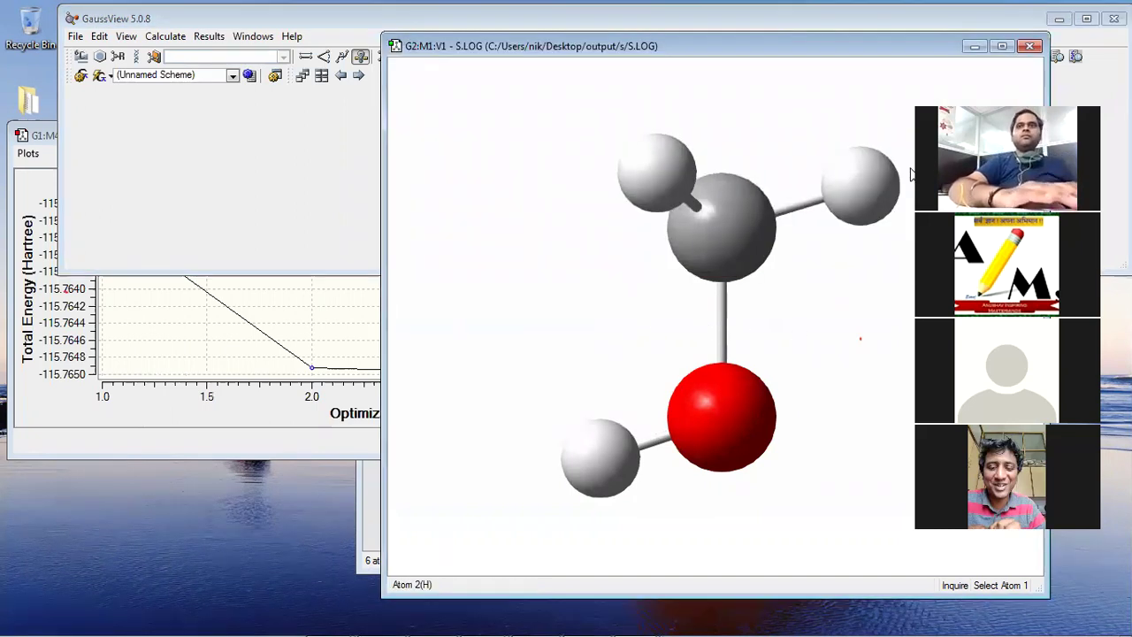
{"action": "left_click", "coordinate": [1028, 46]}
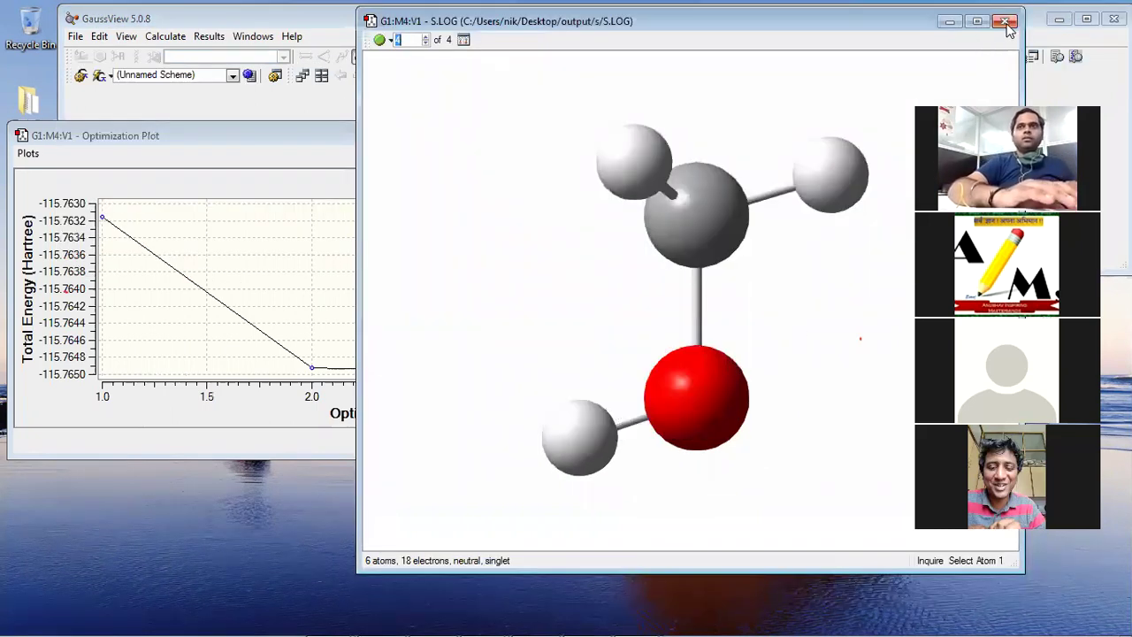
Close the S.LOG molecule window.
{"action": "left_click", "coordinate": [1005, 21]}
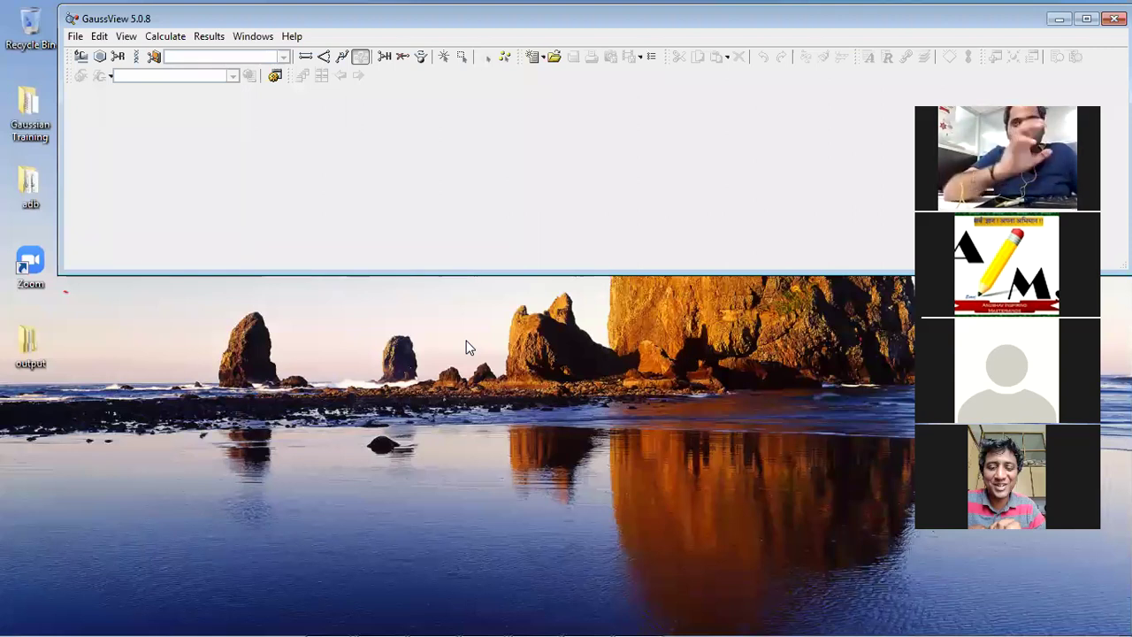
{"action": "left_click", "coordinate": [174, 40]}
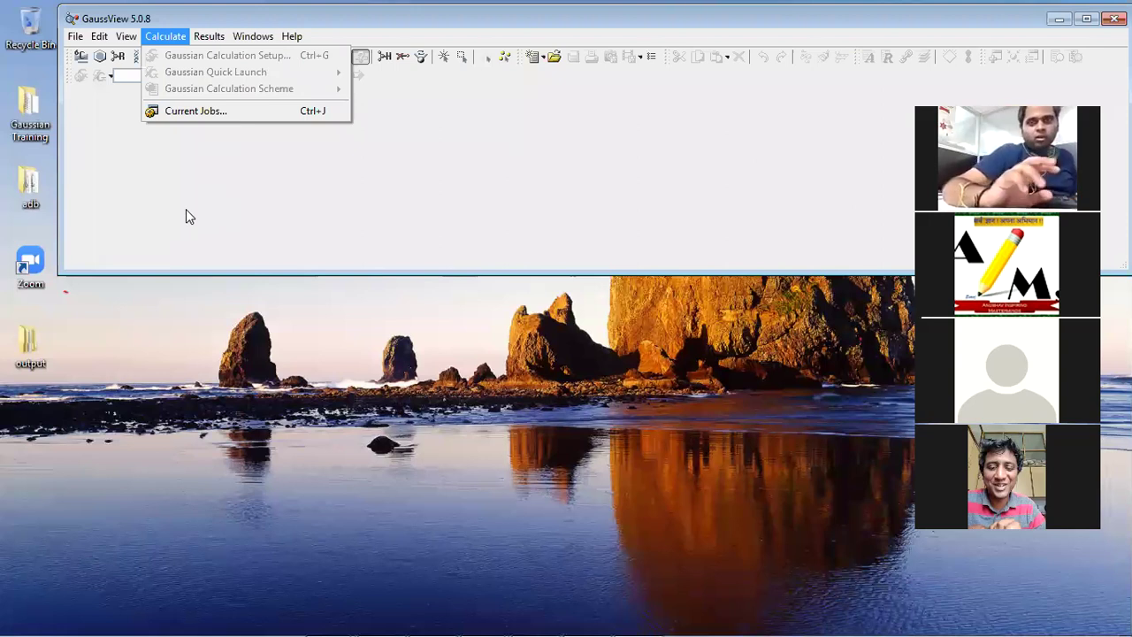
{"action": "left_click", "coordinate": [78, 39]}
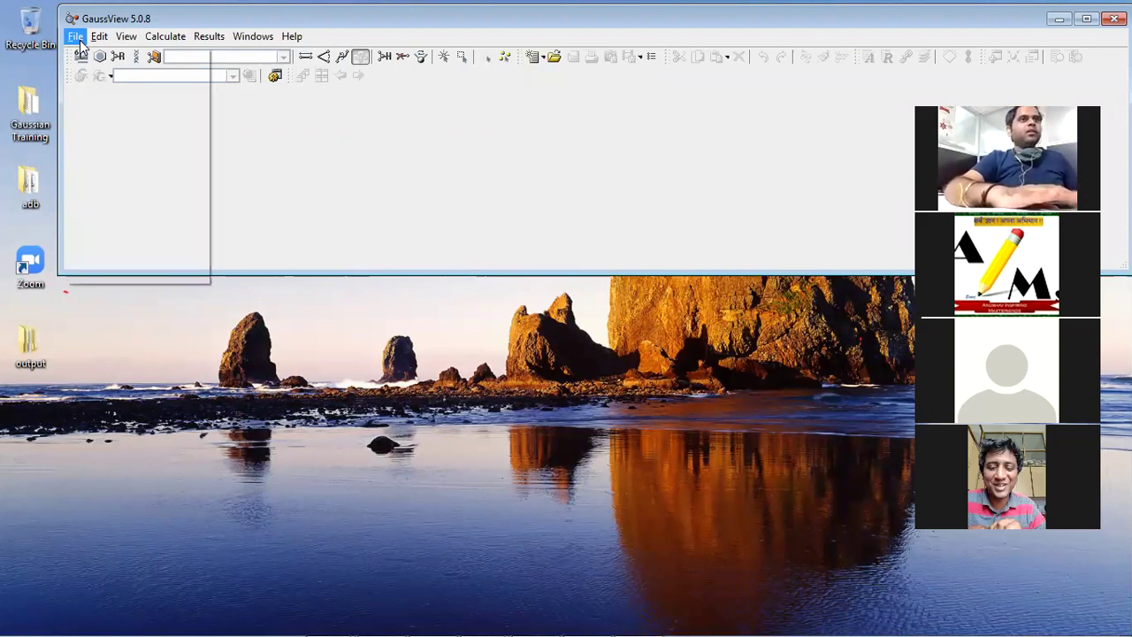
{"action": "mouse_move", "coordinate": [106, 55]}
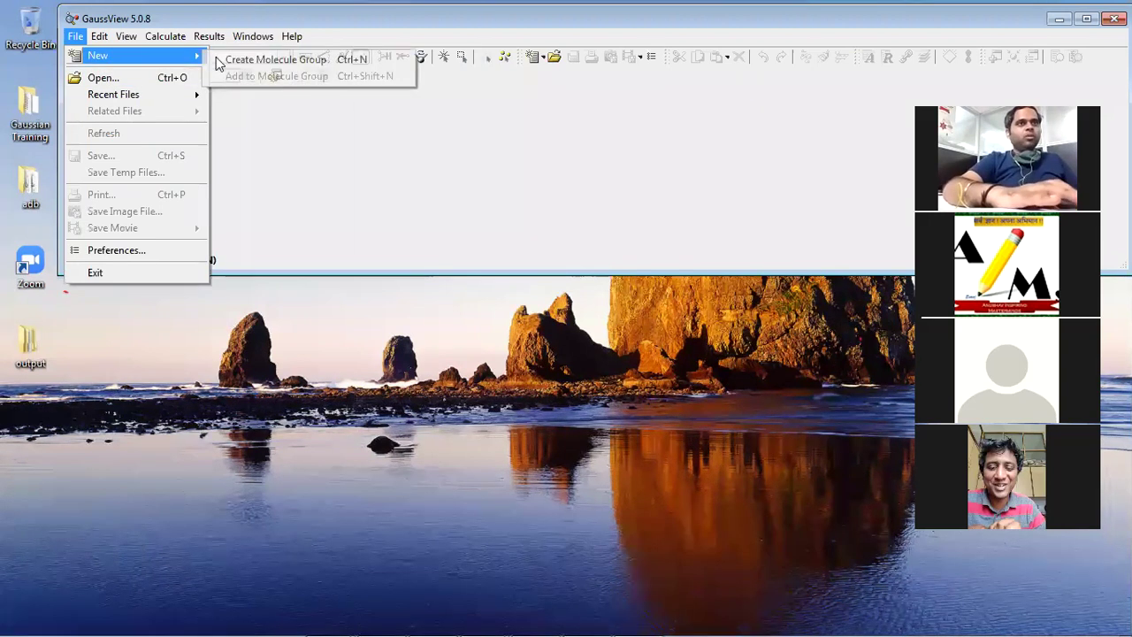
{"action": "left_click", "coordinate": [226, 59]}
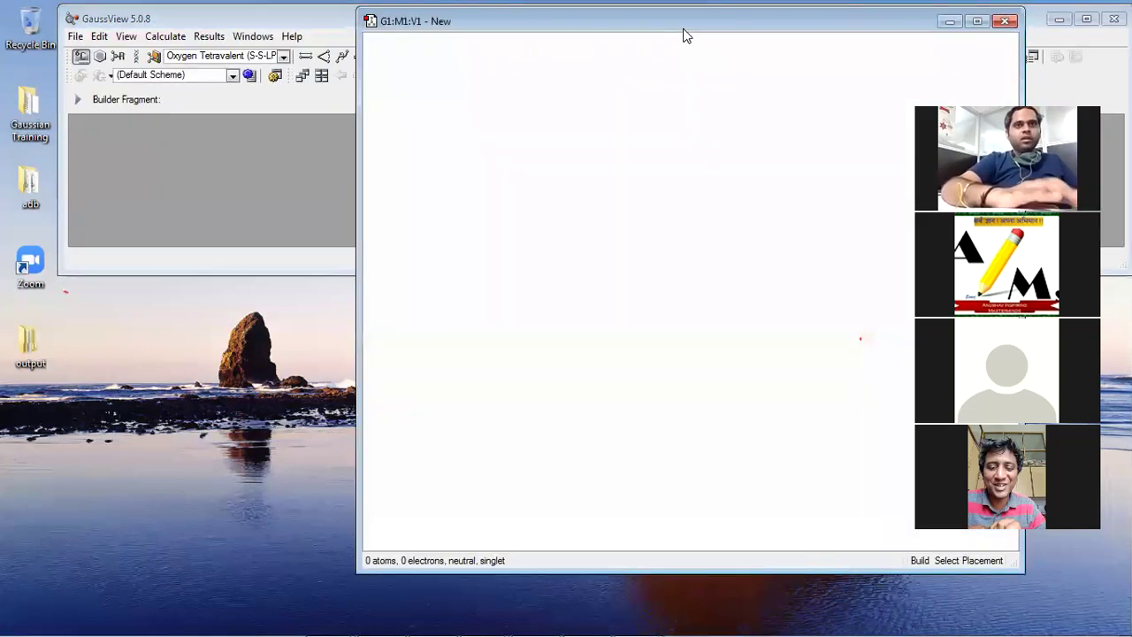
{"action": "left_click_drag", "start_coordinate": [683, 36], "coordinate": [627, 141]}
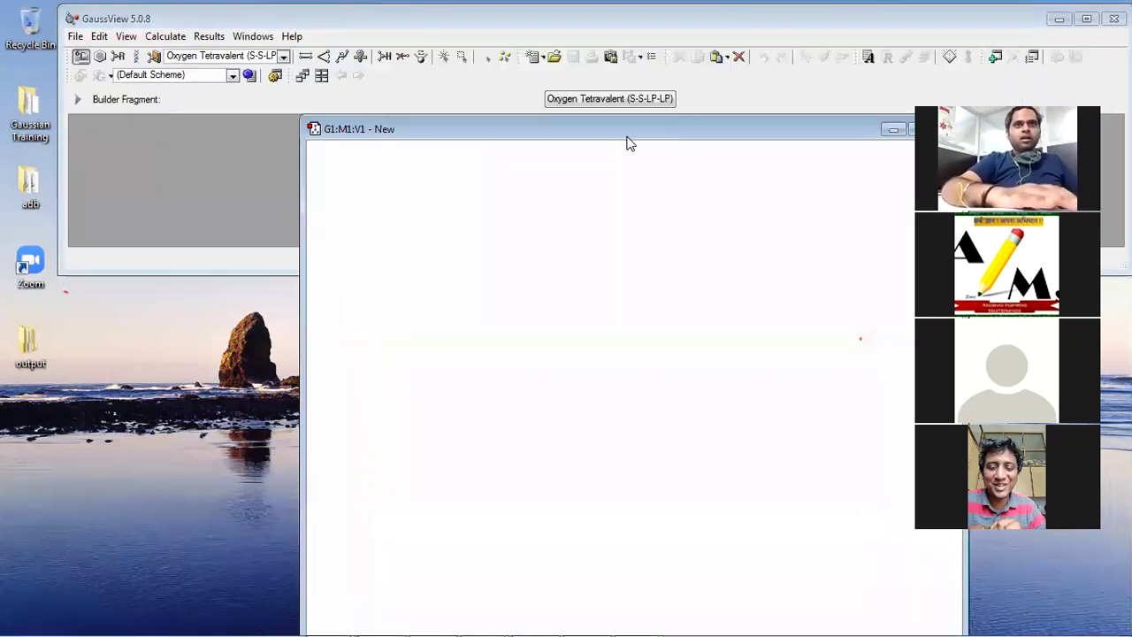
{"action": "left_click", "coordinate": [117, 56]}
{"action": "left_click", "coordinate": [562, 431]}
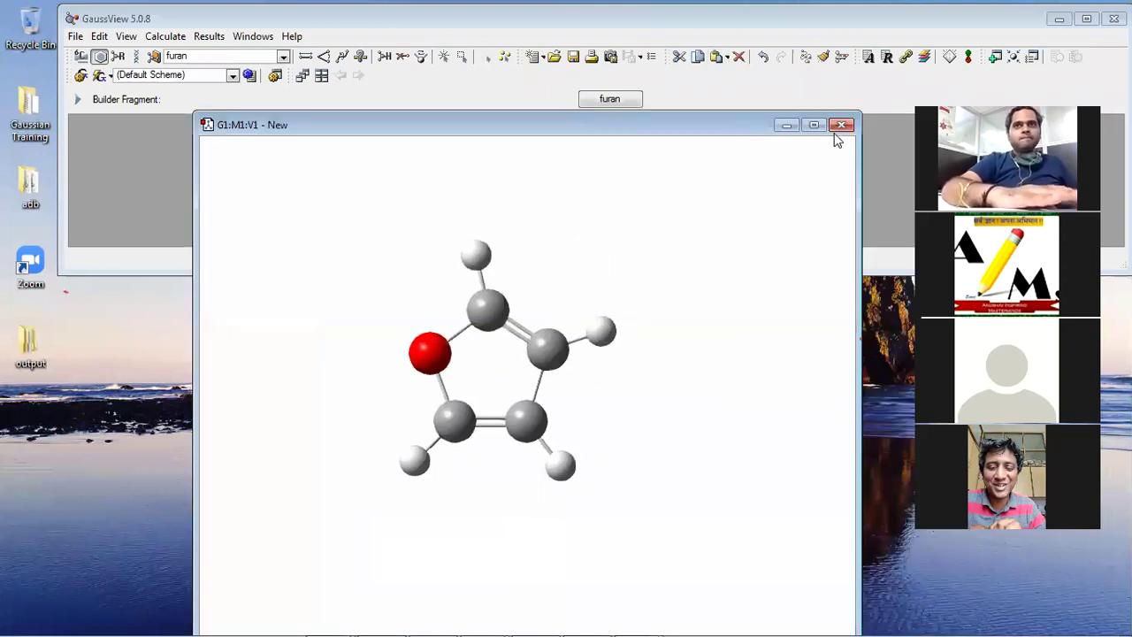
{"action": "left_click", "coordinate": [838, 128]}
Create a new molecule group and place a benzene ring fragment in it.
{"action": "left_click", "coordinate": [75, 37]}
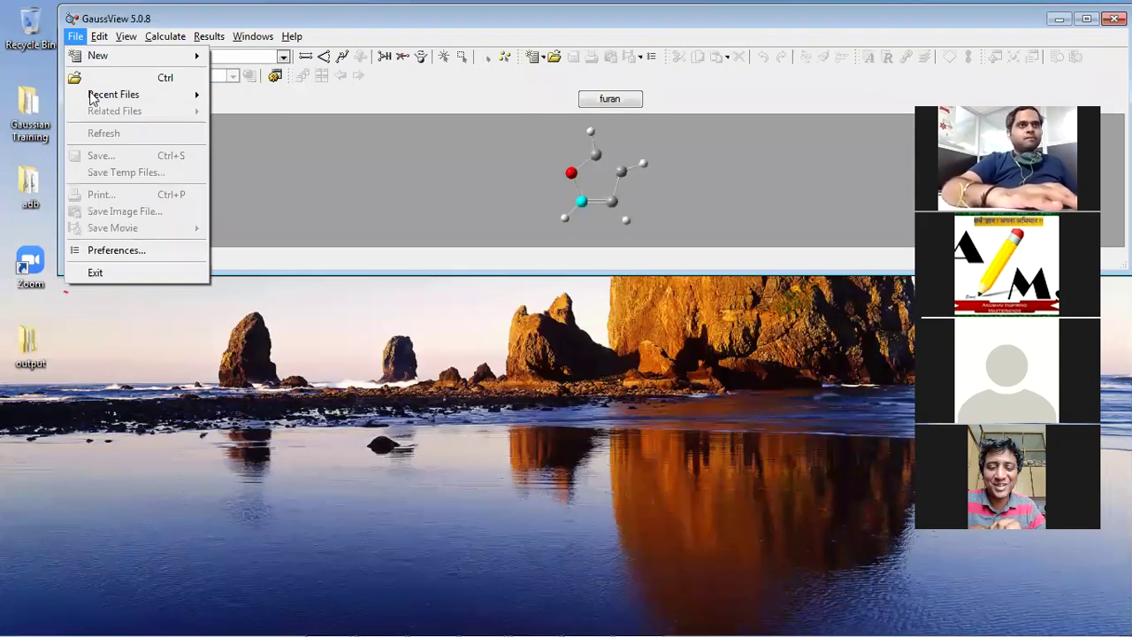
{"action": "mouse_move", "coordinate": [99, 55]}
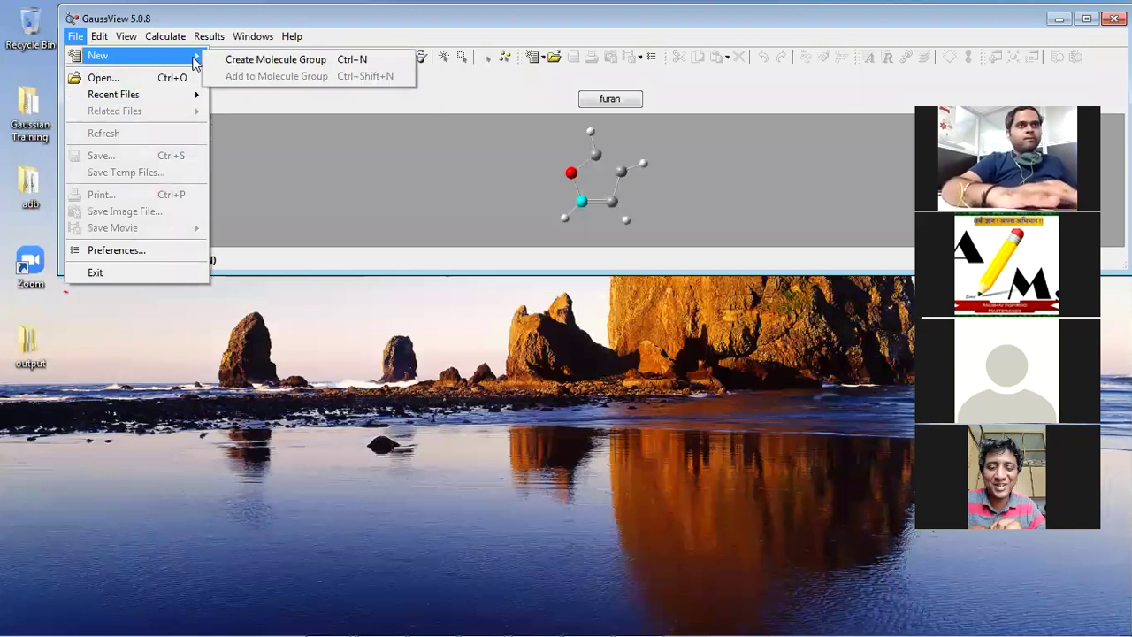
{"action": "left_click", "coordinate": [265, 56]}
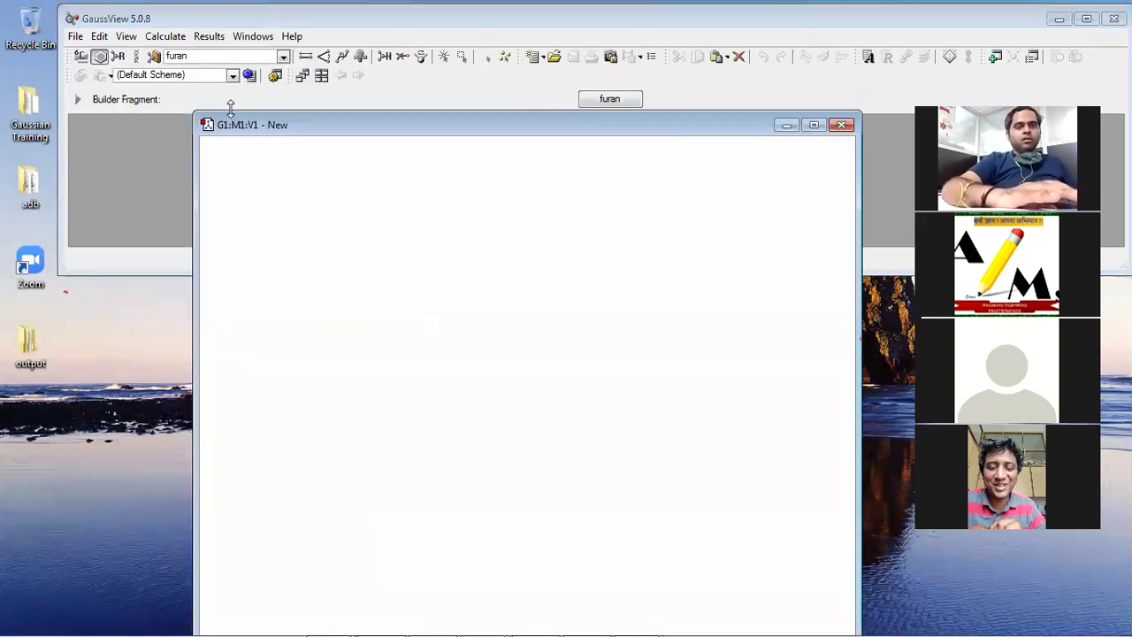
{"action": "left_click", "coordinate": [99, 57]}
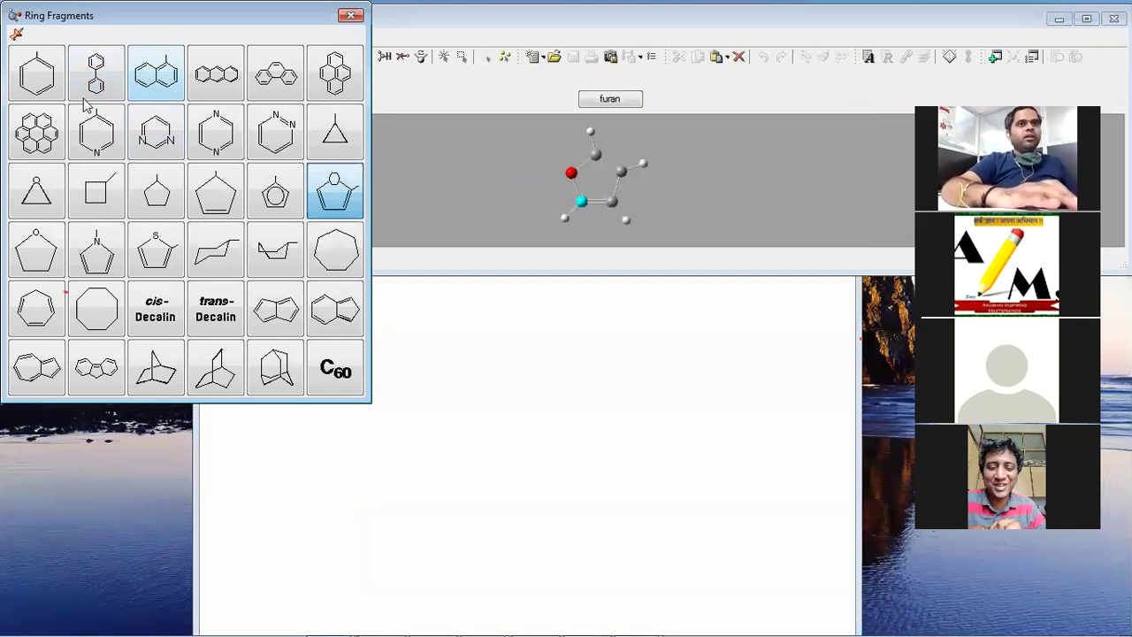
{"action": "left_click", "coordinate": [55, 83]}
{"action": "left_click", "coordinate": [558, 421]}
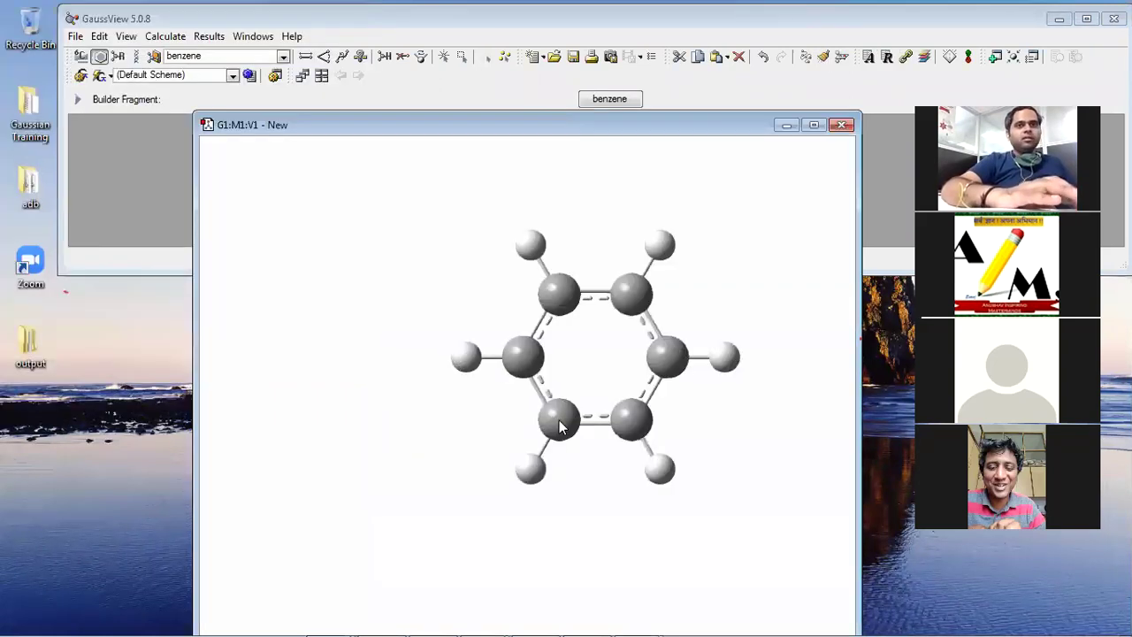
Replace one hydrogen of the benzene ring with a tetravalent nitrogen fragment (S-S-S-LP).
{"action": "left_click", "coordinate": [118, 56]}
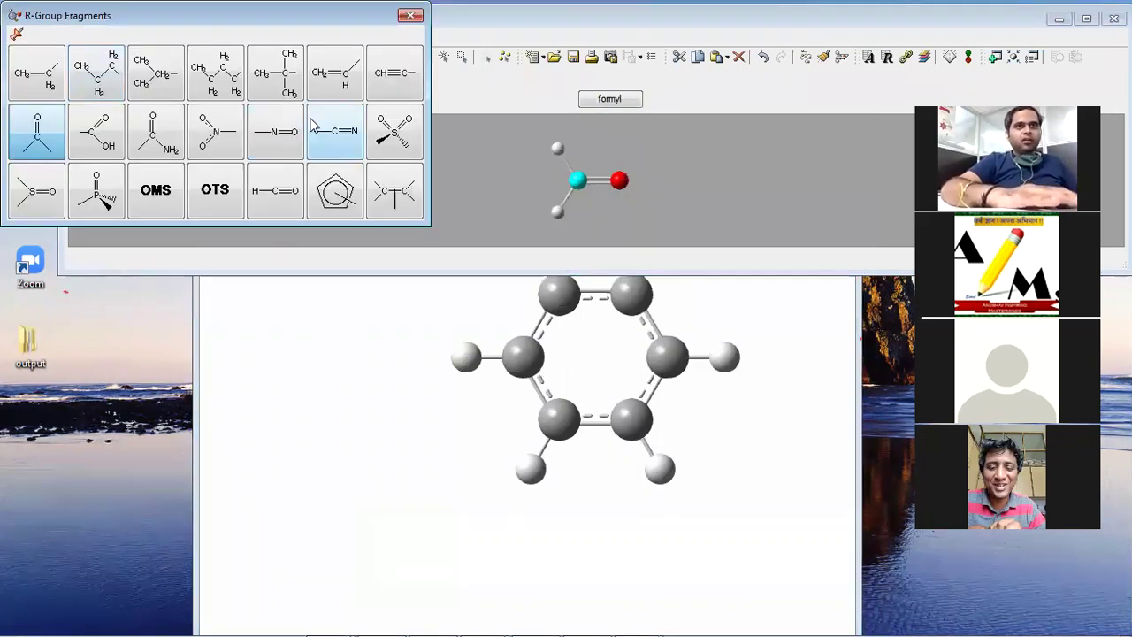
{"action": "left_click", "coordinate": [410, 15]}
{"action": "left_click", "coordinate": [80, 57]}
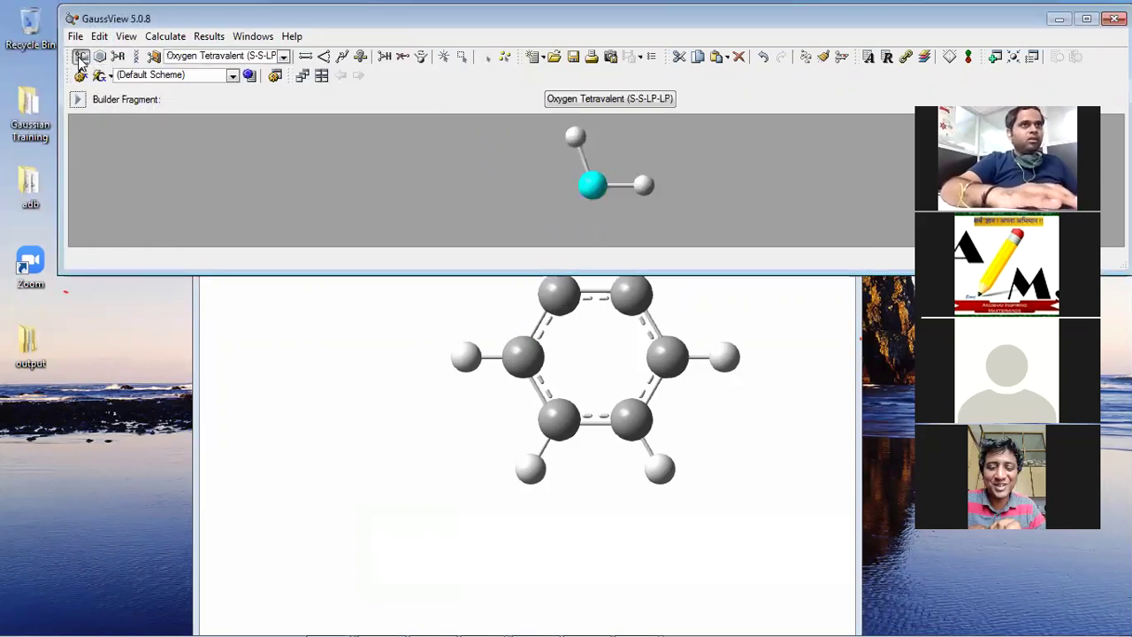
{"action": "left_click", "coordinate": [331, 76]}
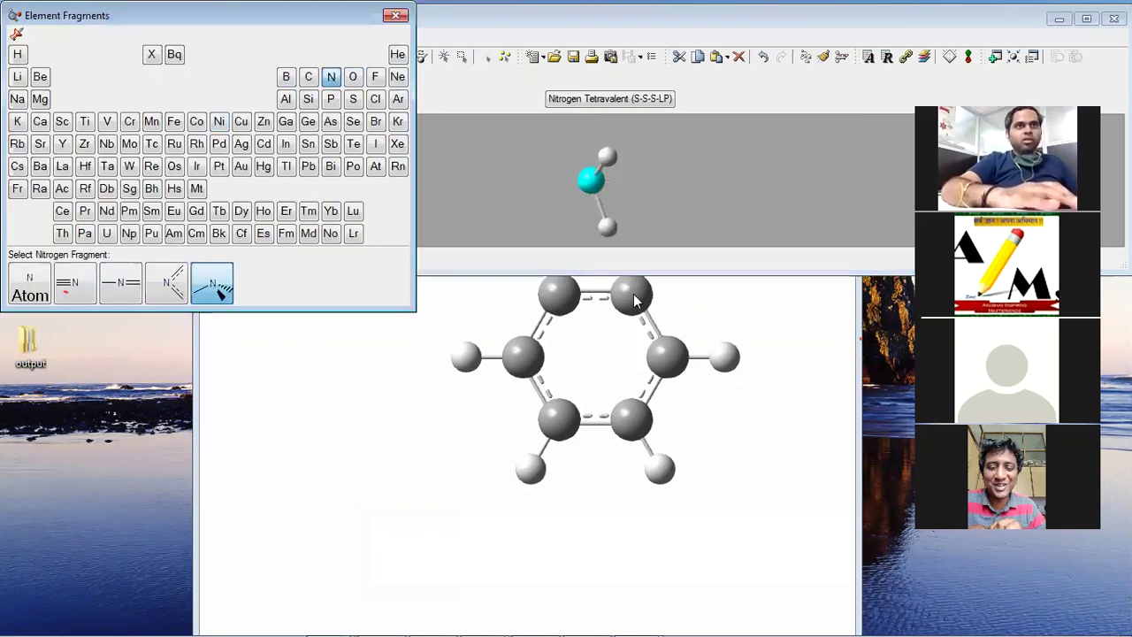
{"action": "left_click", "coordinate": [720, 361]}
{"action": "left_click_drag", "start_coordinate": [711, 349], "coordinate": [667, 222]}
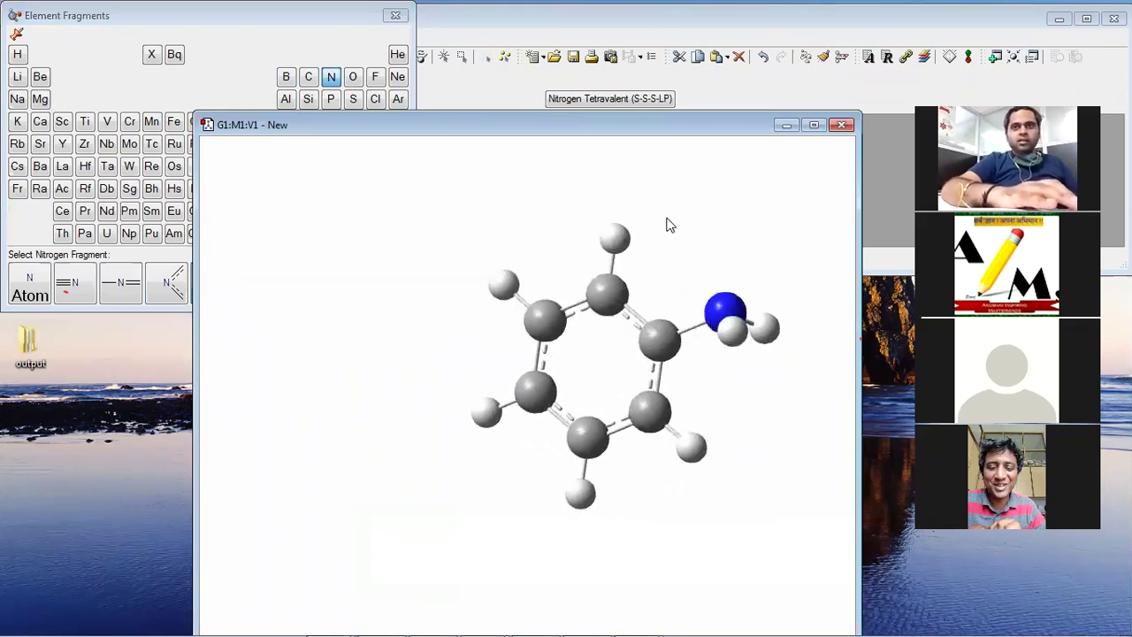
Try to replace the two hydrogens on the nitrogen with tetravalent oxygen fragments (S-S-LP-LP).
{"action": "left_click", "coordinate": [353, 79]}
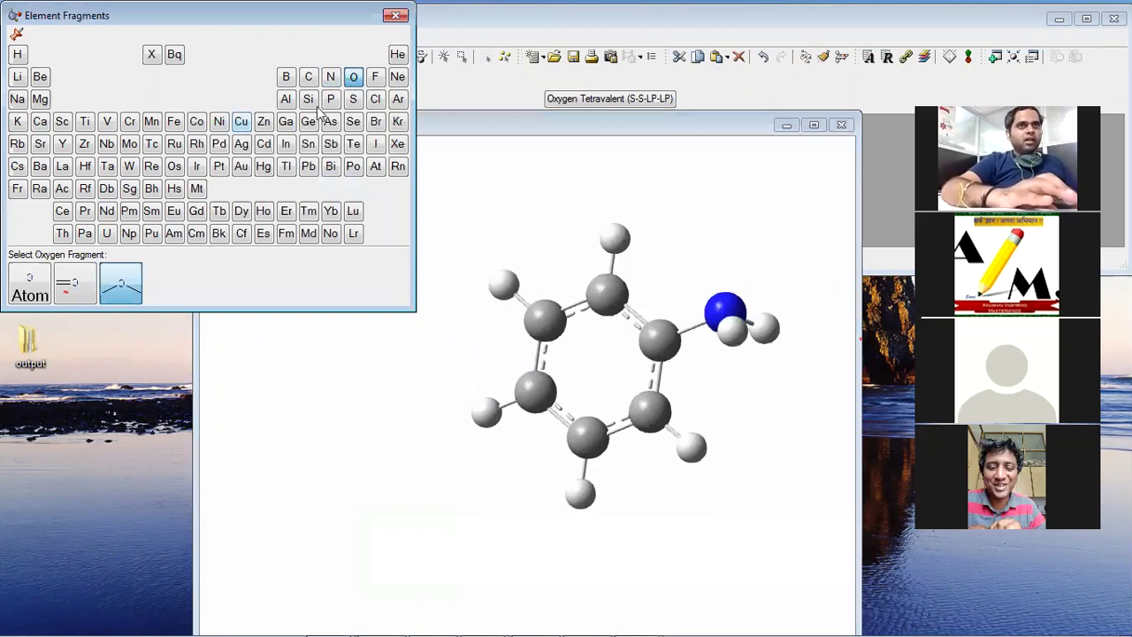
{"action": "left_click", "coordinate": [130, 292]}
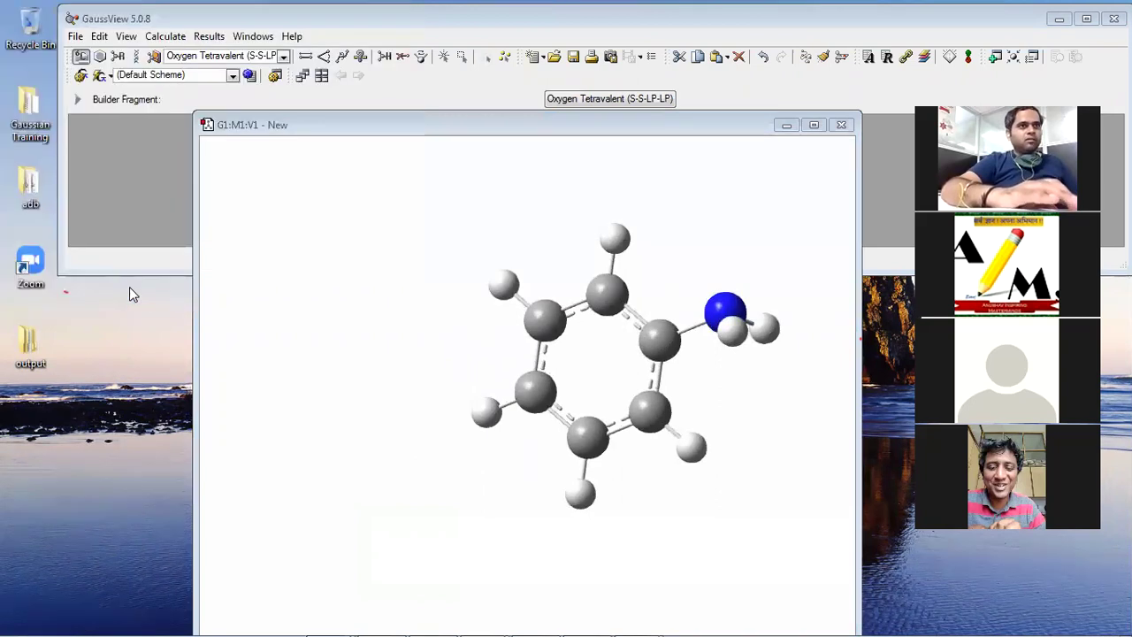
{"action": "left_click", "coordinate": [741, 330]}
{"action": "left_click", "coordinate": [765, 323]}
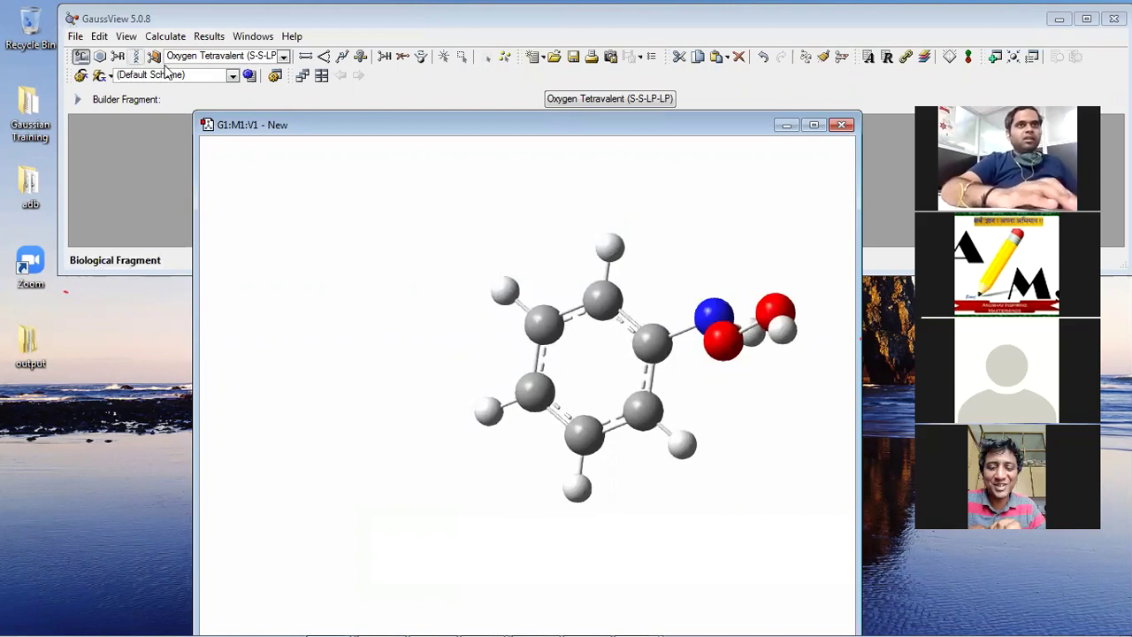
Undo both tetravalent oxygen substitutions on the nitrogen.
{"action": "left_click", "coordinate": [100, 36]}
{"action": "left_click", "coordinate": [104, 55]}
{"action": "left_click", "coordinate": [99, 37]}
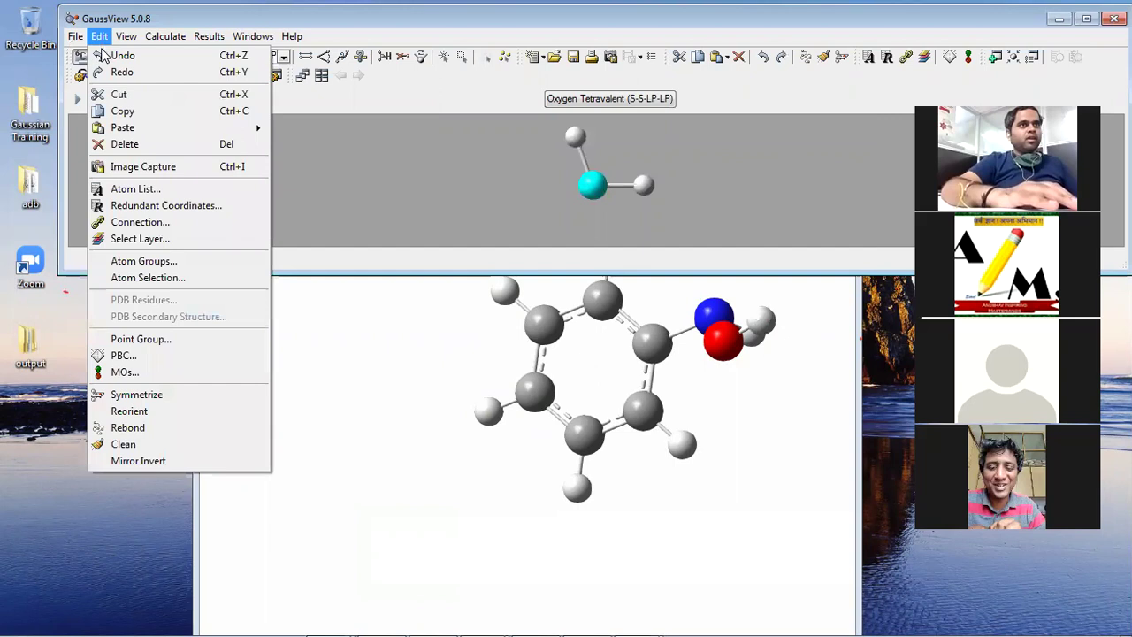
{"action": "left_click", "coordinate": [104, 55]}
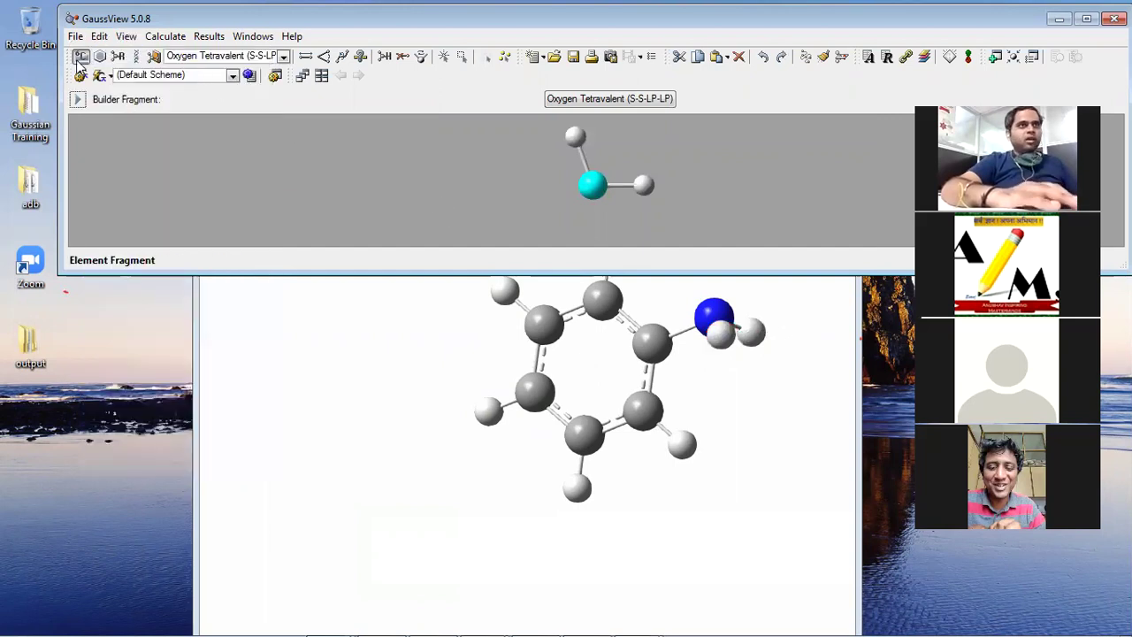
Replace both hydrogens on the nitrogen with trivalent oxygen fragments (D-LP-LP) to form a nitro group.
{"action": "left_click", "coordinate": [80, 56]}
{"action": "left_click", "coordinate": [74, 279]}
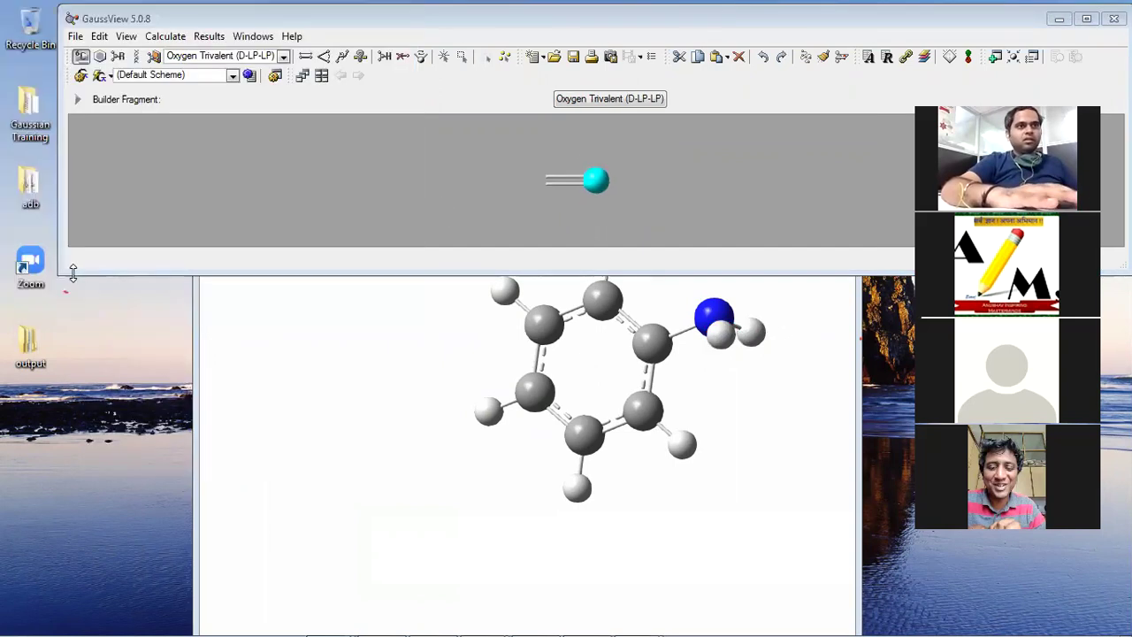
{"action": "left_click", "coordinate": [750, 332]}
{"action": "left_click", "coordinate": [749, 332]}
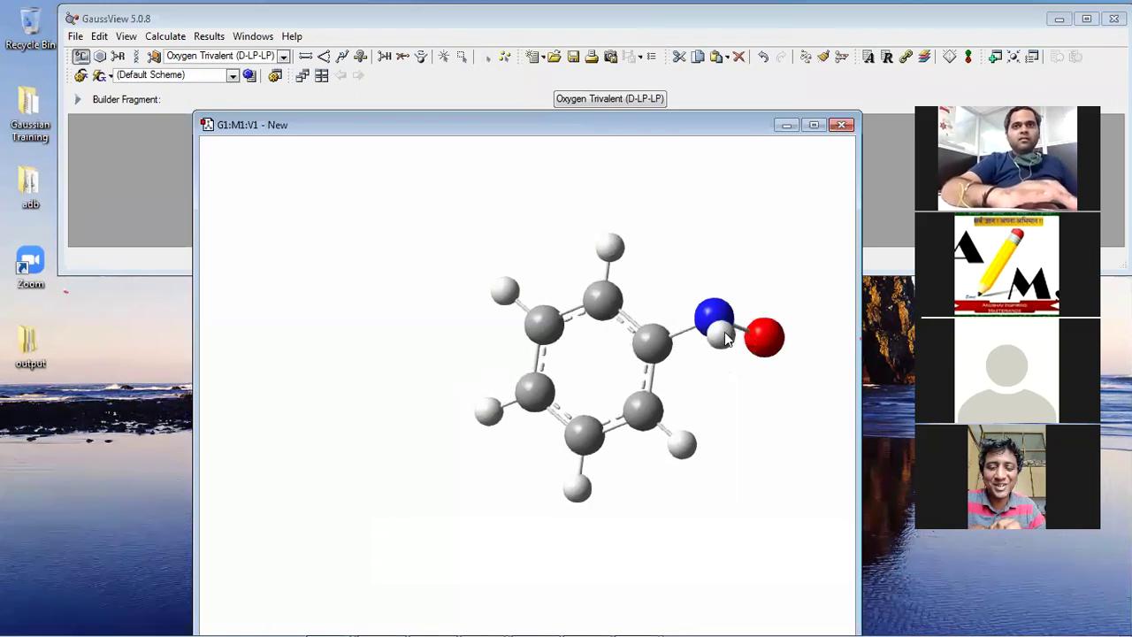
{"action": "left_click", "coordinate": [730, 336]}
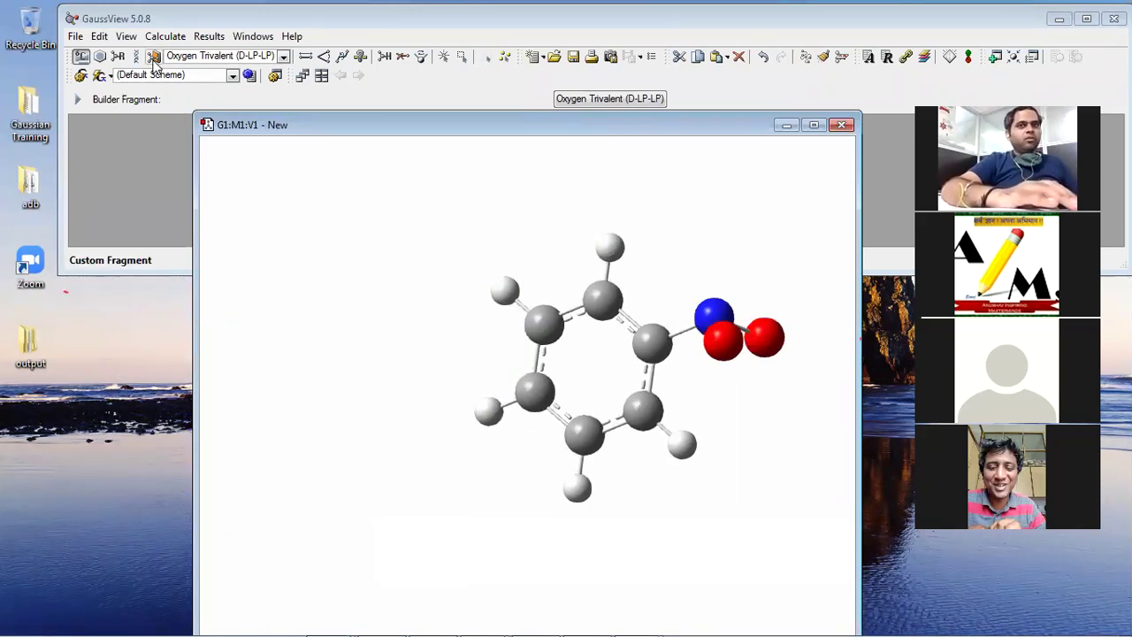
Replace the ring hydrogen opposite the nitro group with a tetravalent nitrogen fragment (S-S-S-LP).
{"action": "left_click", "coordinate": [81, 57]}
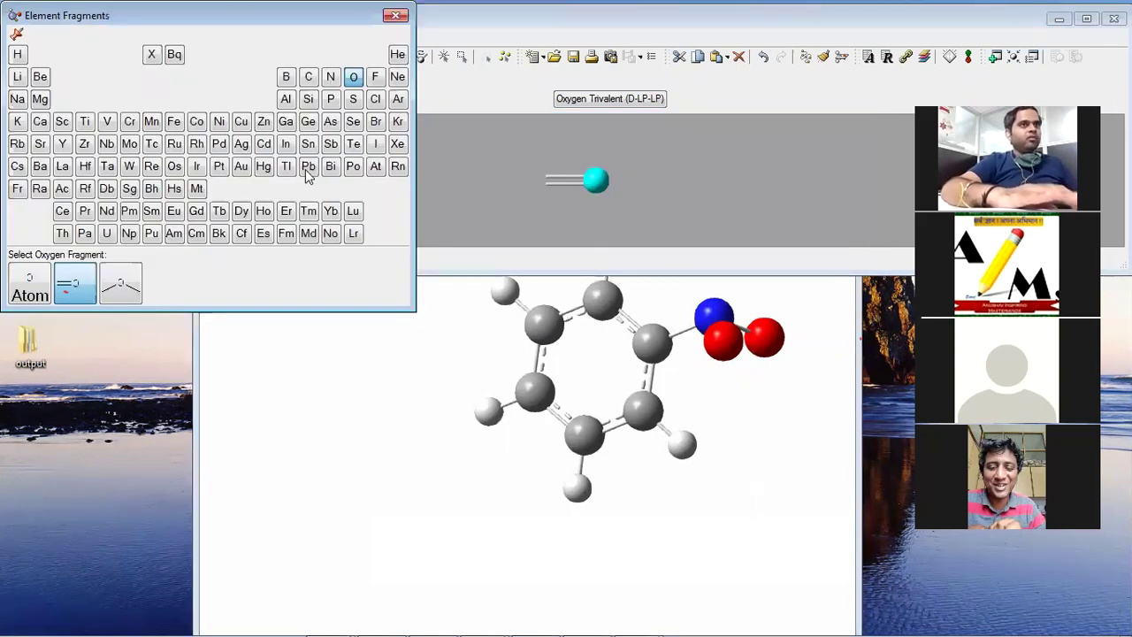
{"action": "left_click", "coordinate": [330, 76]}
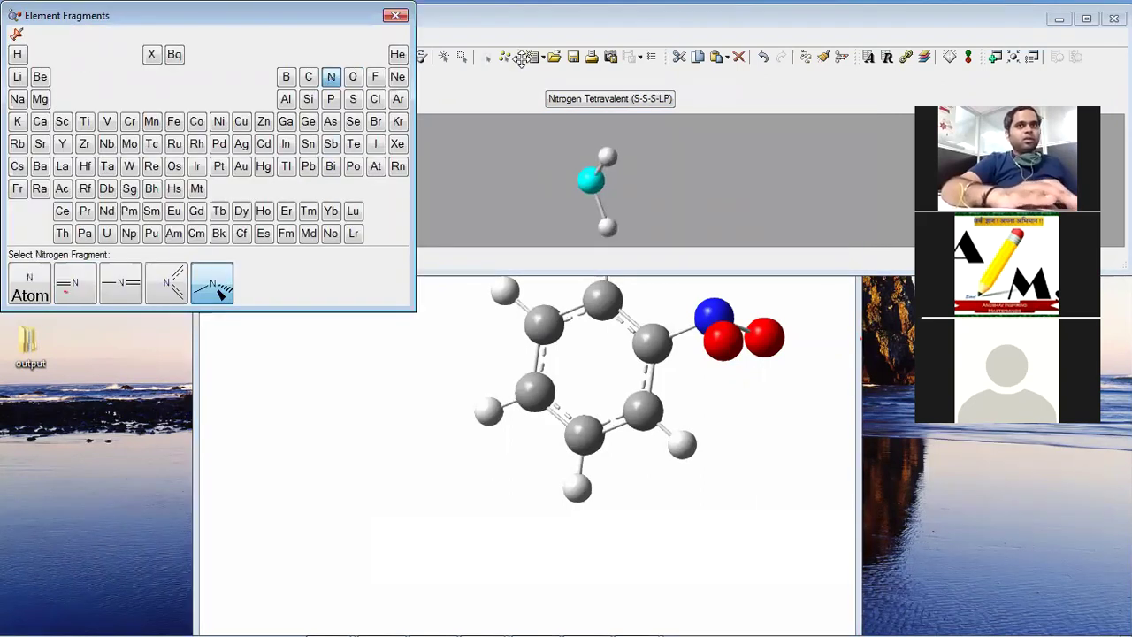
{"action": "left_click", "coordinate": [212, 284]}
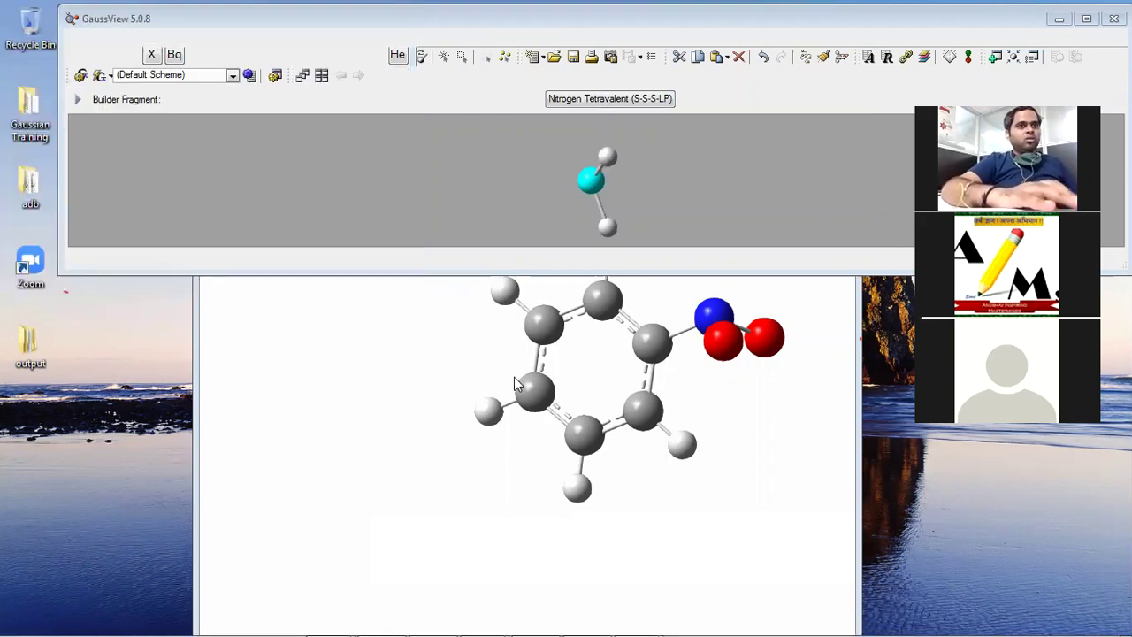
{"action": "left_click", "coordinate": [490, 413]}
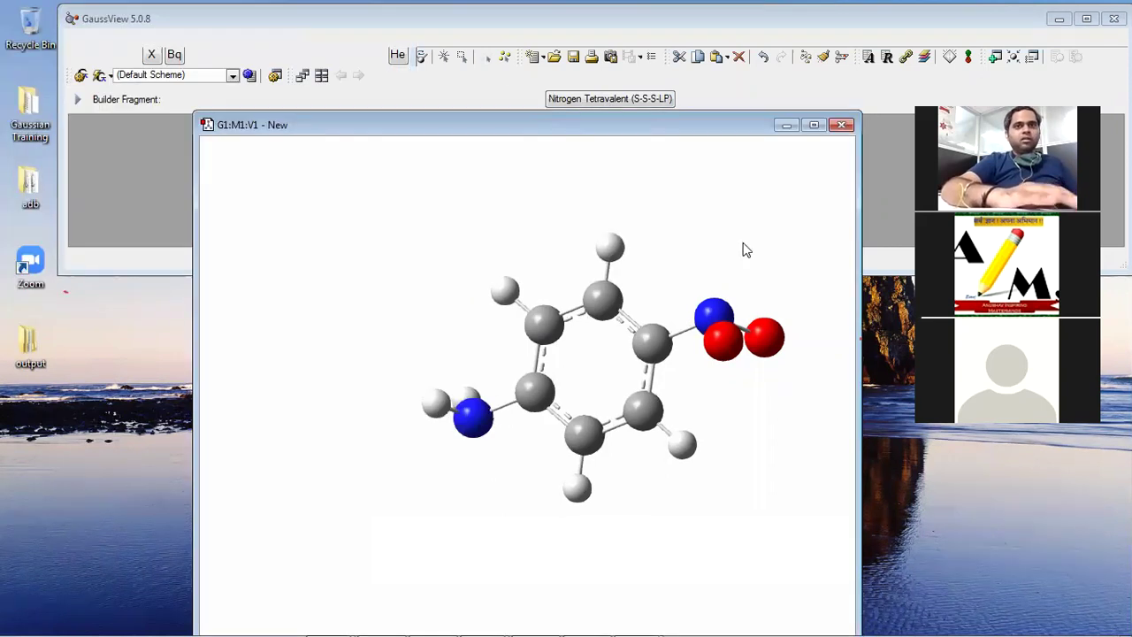
Move the molecule window clear of the builder tools and clean the nitroaniline structure's geometry.
{"action": "left_click_drag", "start_coordinate": [653, 123], "coordinate": [492, 56]}
{"action": "mouse_move", "coordinate": [520, 202]}
{"action": "left_mouse_down"}
{"action": "mouse_move", "coordinate": [539, 186]}
{"action": "mouse_move", "coordinate": [533, 169]}
{"action": "mouse_move", "coordinate": [571, 262]}
{"action": "mouse_move", "coordinate": [520, 223]}
{"action": "mouse_move", "coordinate": [535, 213]}
{"action": "left_mouse_up"}
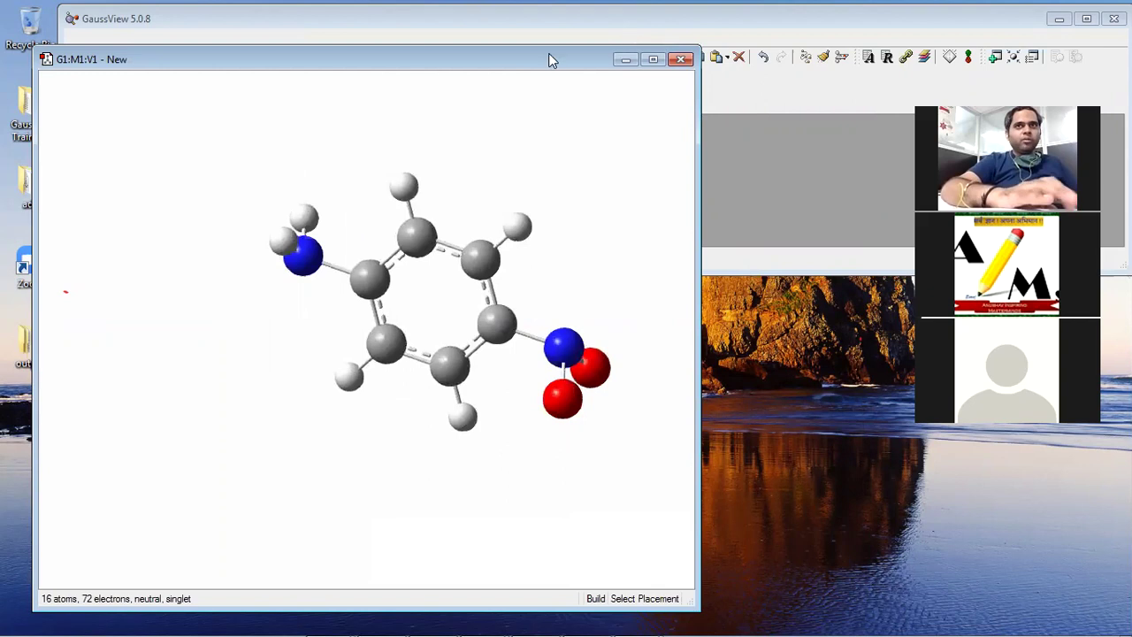
{"action": "left_click_drag", "start_coordinate": [551, 55], "coordinate": [545, 67]}
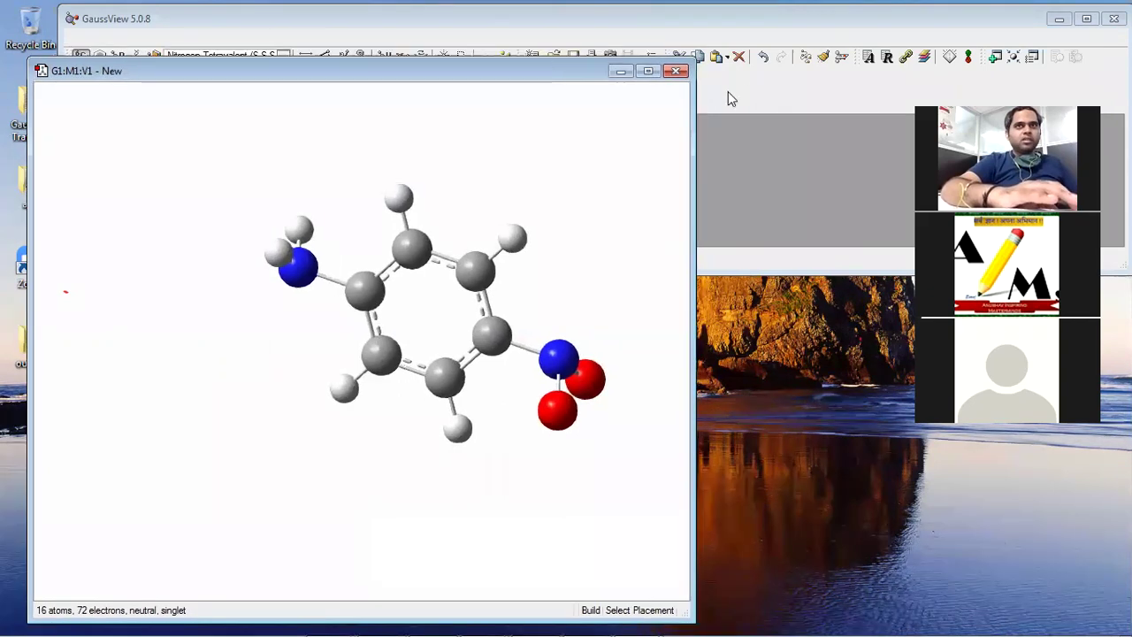
{"action": "left_click", "coordinate": [822, 58]}
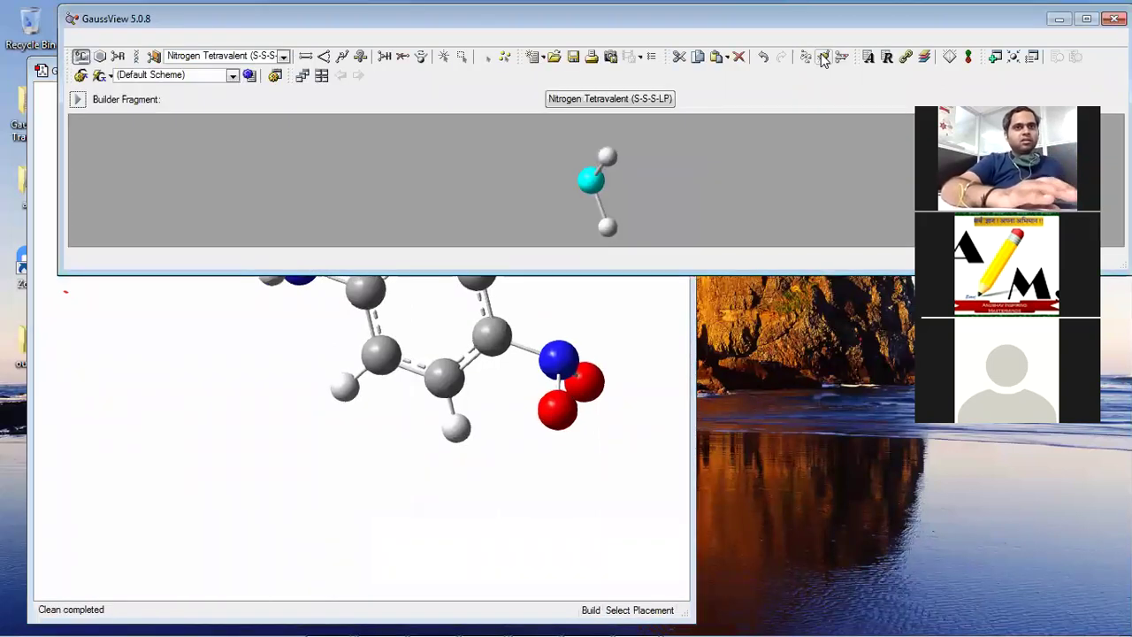
{"action": "left_click", "coordinate": [580, 292]}
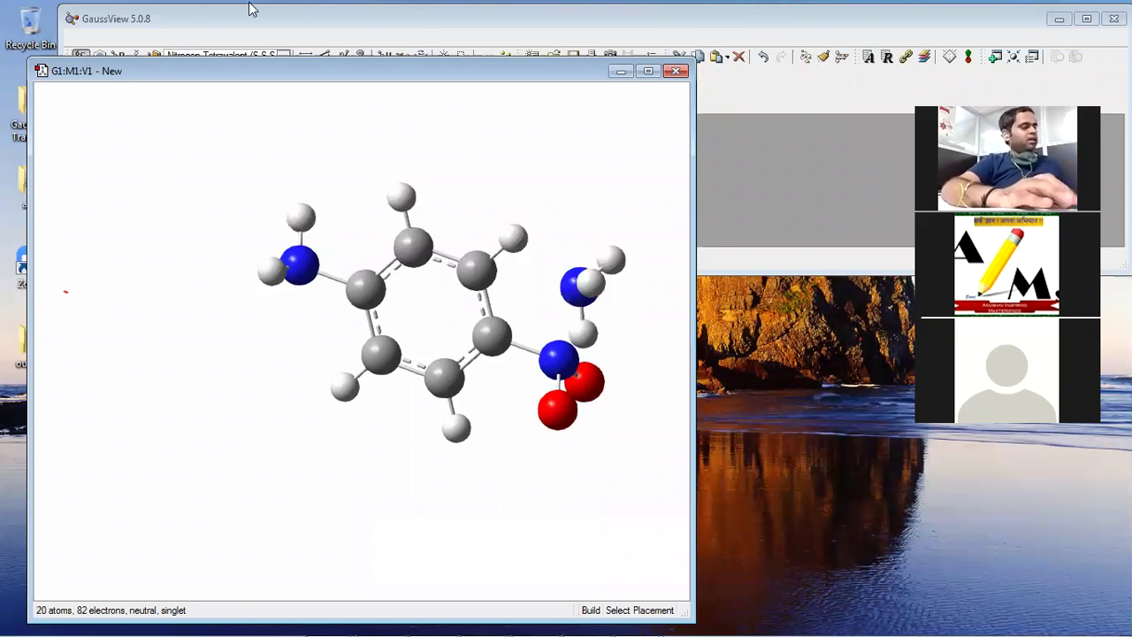
{"action": "left_click", "coordinate": [187, 18]}
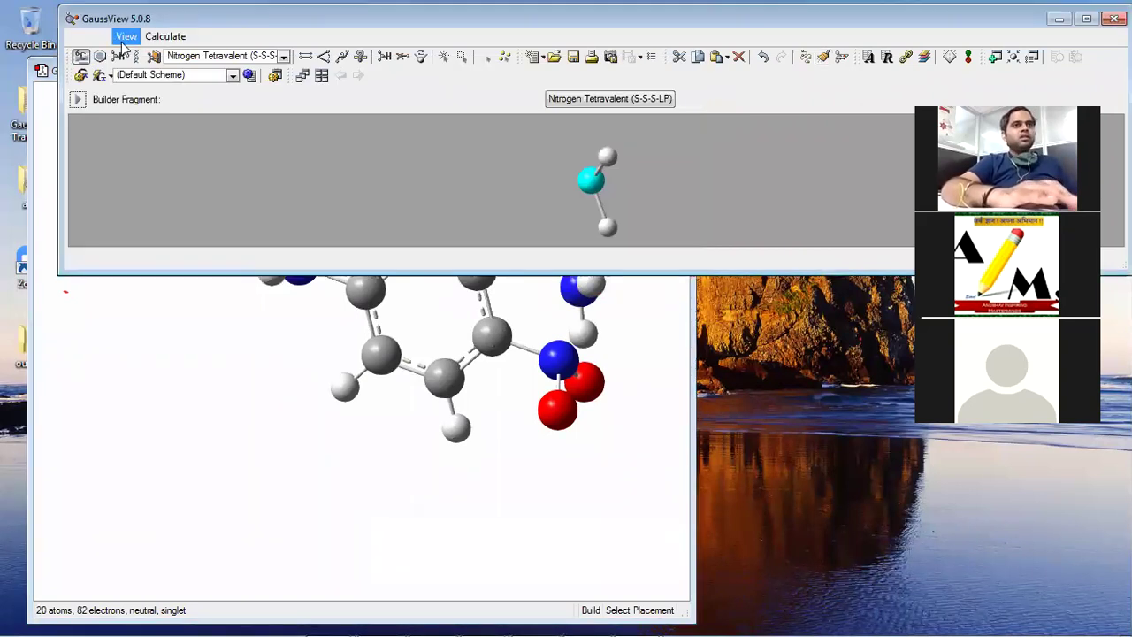
{"action": "left_click", "coordinate": [99, 36]}
{"action": "left_click", "coordinate": [111, 53]}
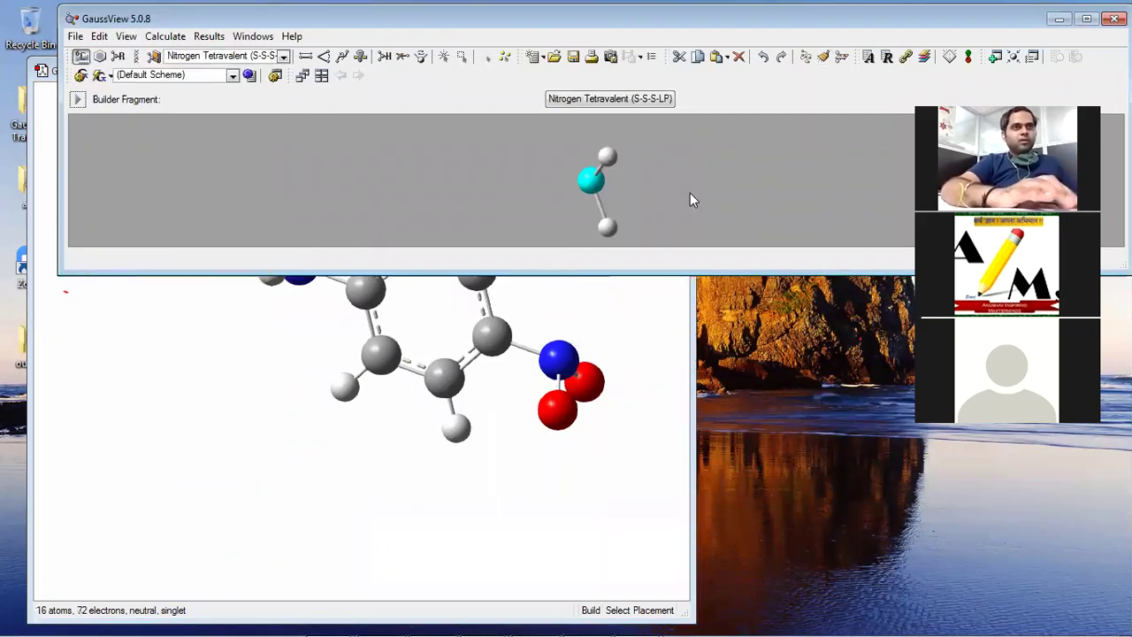
Clean the geometry of the nitroaniline structure again.
{"action": "left_click", "coordinate": [823, 56]}
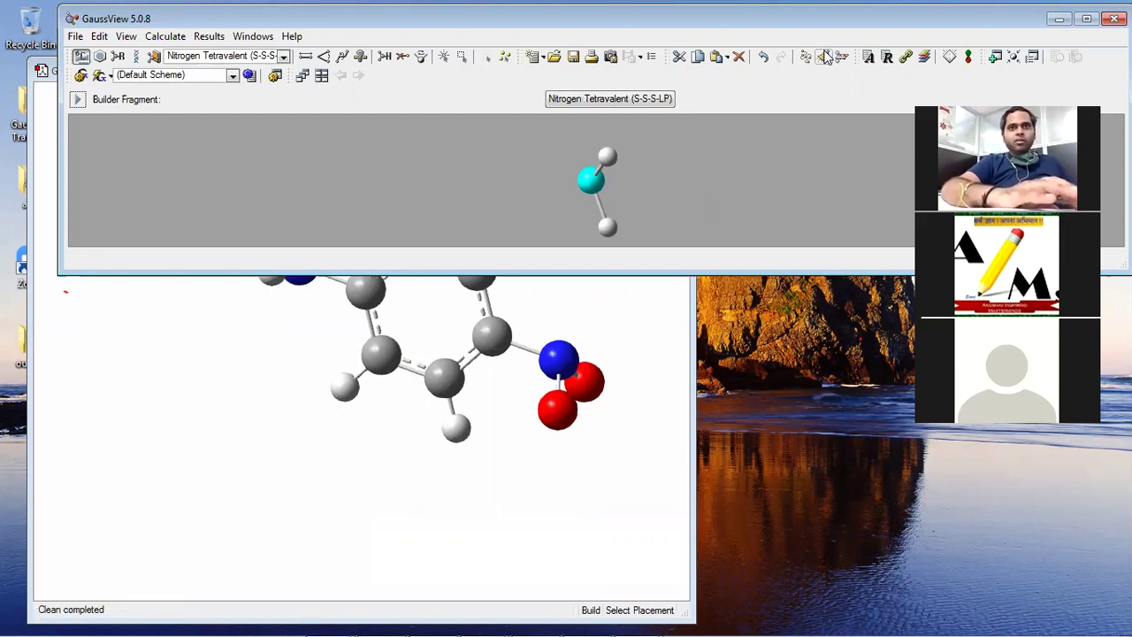
Clean the nitroaniline structure's geometry once more and check its Gaussian calculation setup without submitting a job.
{"action": "left_click", "coordinate": [823, 56]}
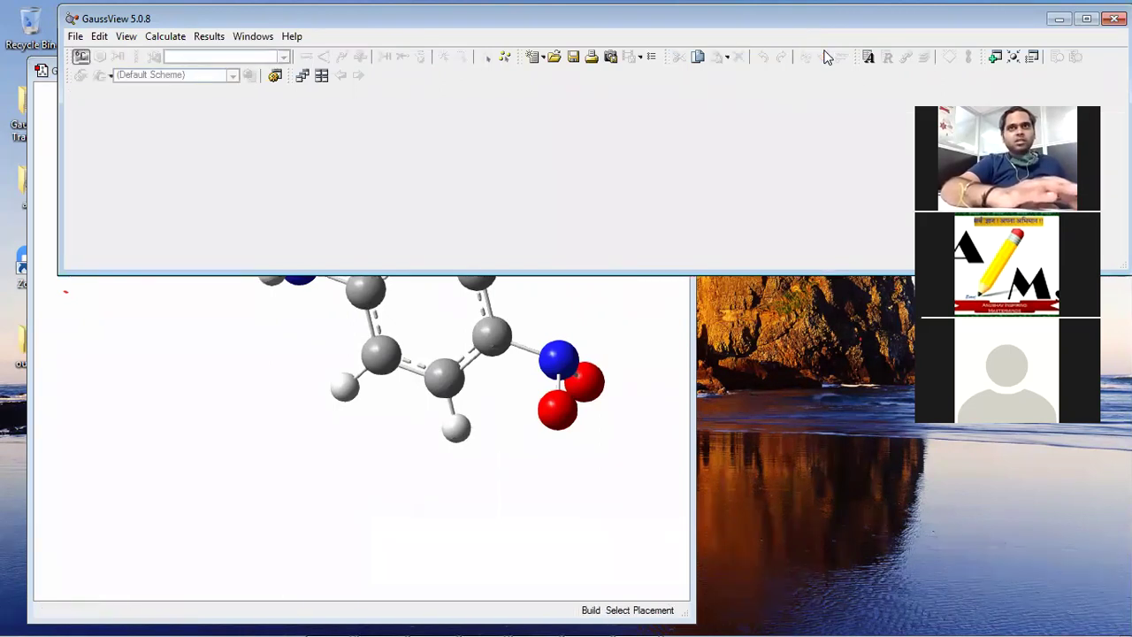
{"action": "left_click", "coordinate": [164, 36]}
{"action": "left_click", "coordinate": [175, 56]}
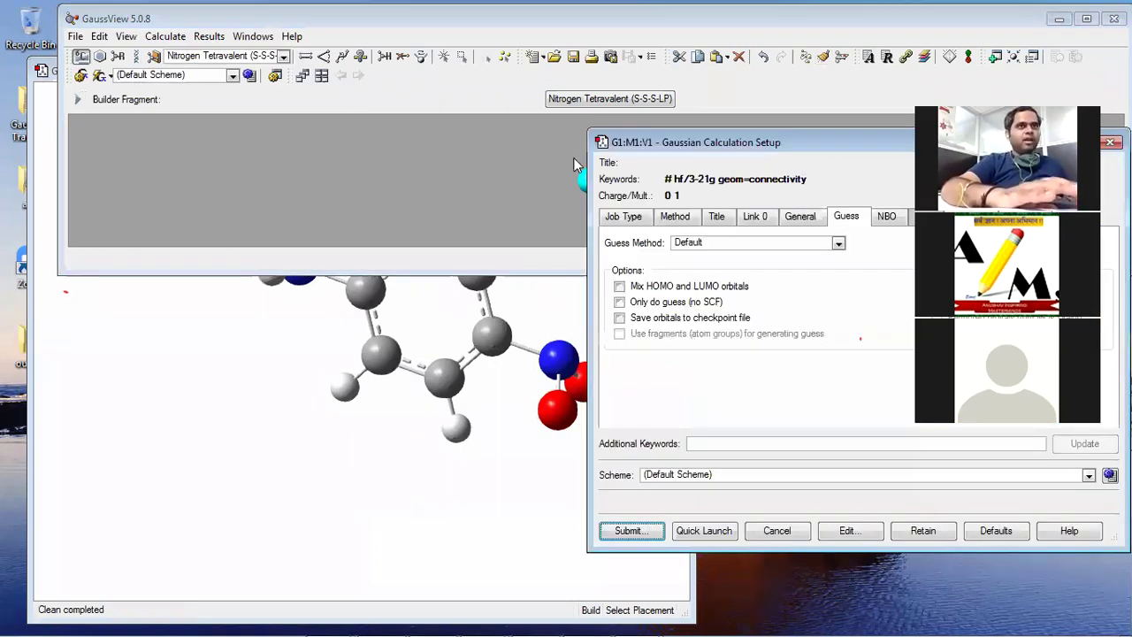
{"action": "left_click_drag", "start_coordinate": [643, 150], "coordinate": [237, 80]}
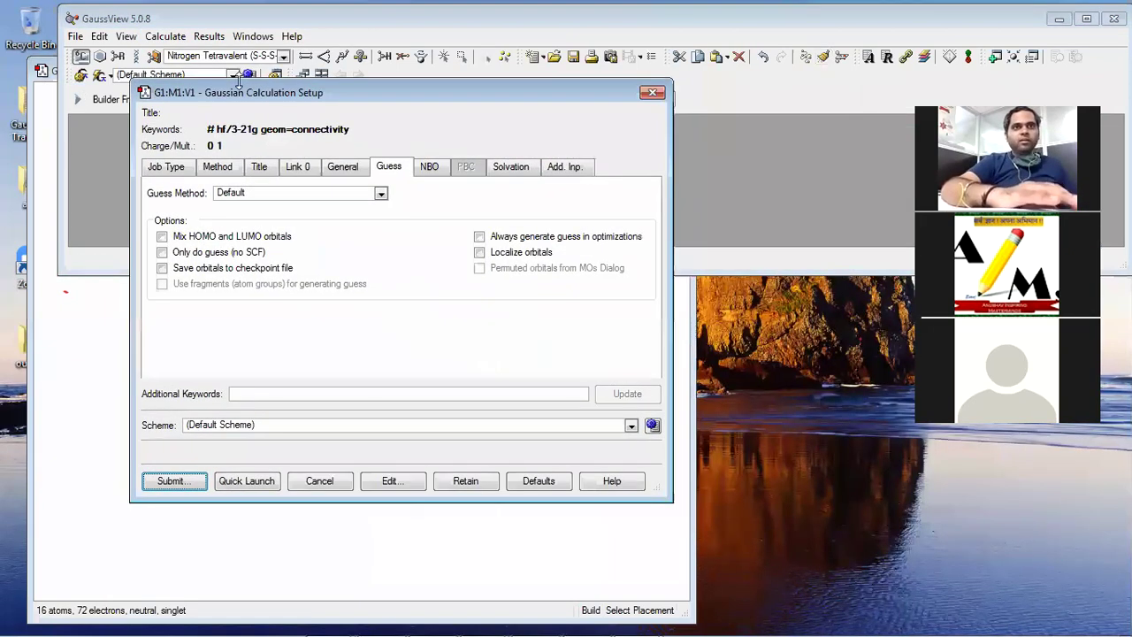
{"action": "left_click", "coordinate": [652, 93]}
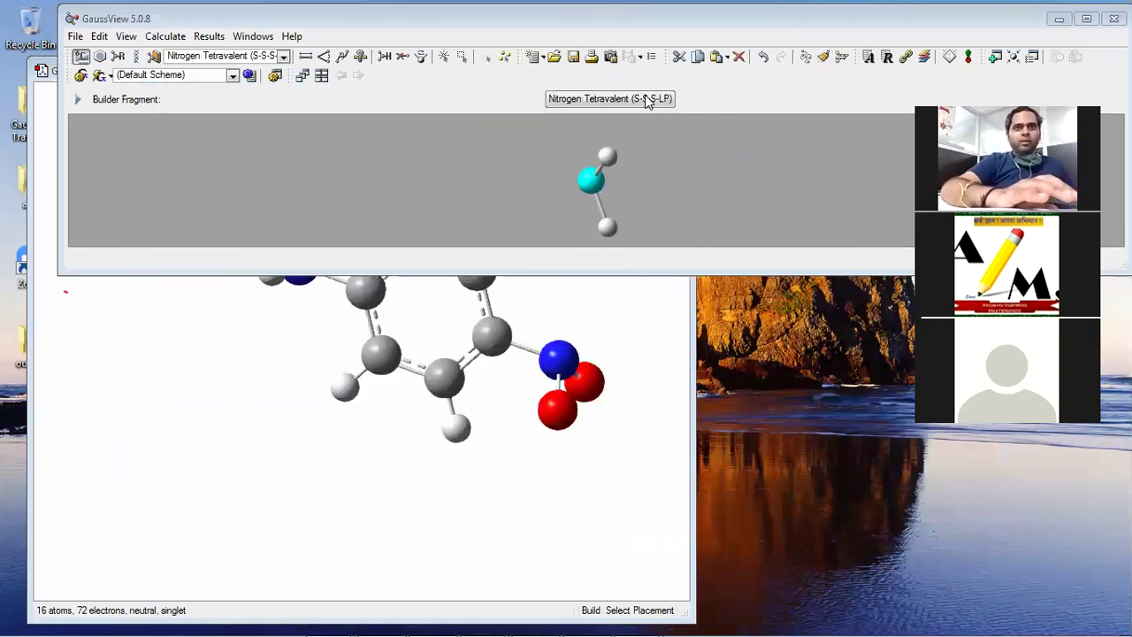
Start opening a Gaussian output file and browse to the My Research Articles folder on the Data (E:) drive.
{"action": "left_click", "coordinate": [75, 36]}
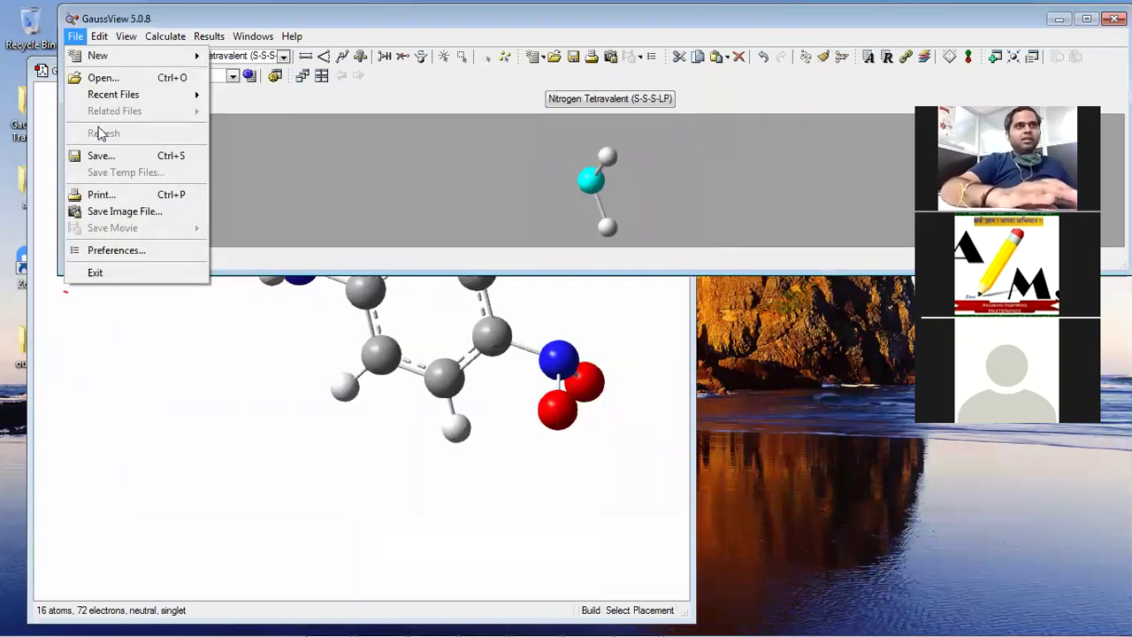
{"action": "left_click", "coordinate": [103, 78]}
{"action": "left_click", "coordinate": [479, 123]}
{"action": "left_click", "coordinate": [478, 123]}
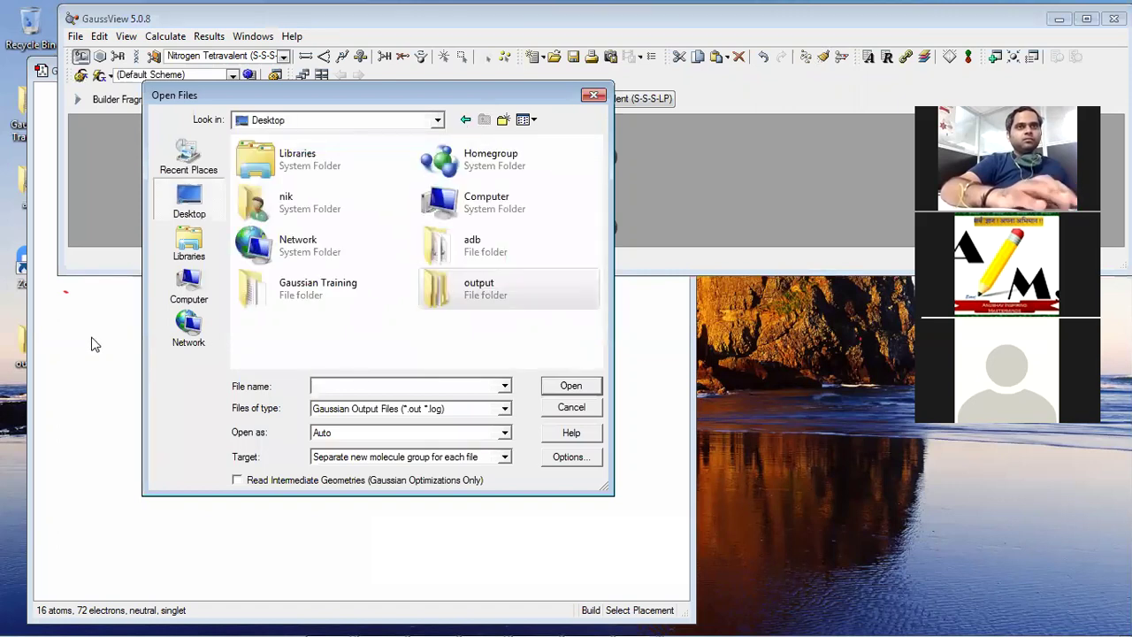
{"action": "left_click", "coordinate": [182, 288]}
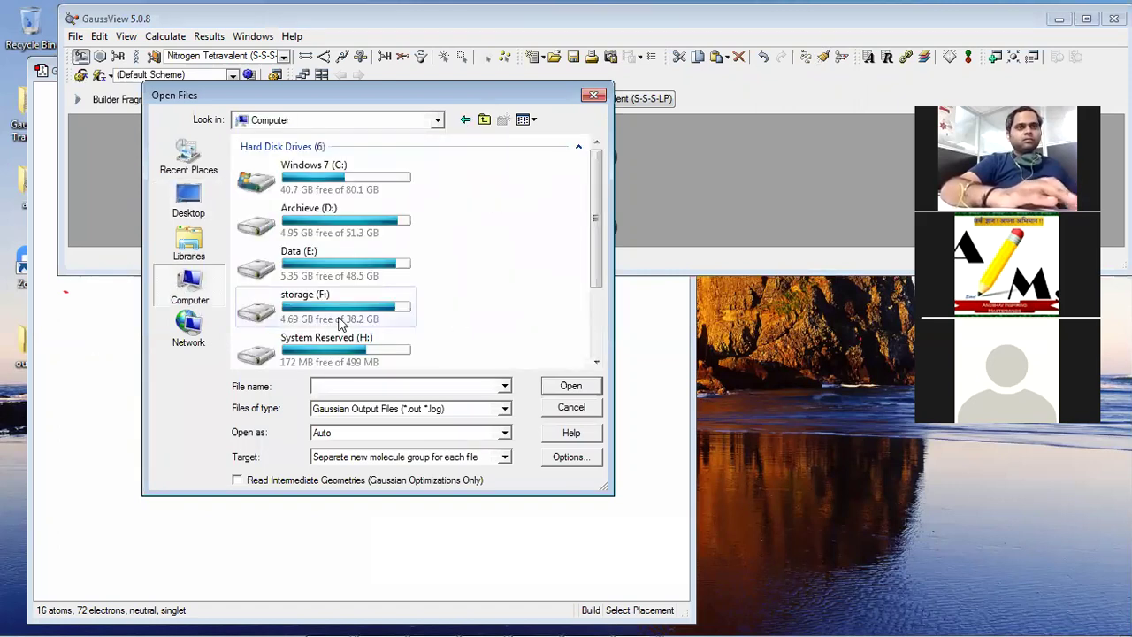
{"action": "double_click", "coordinate": [349, 262]}
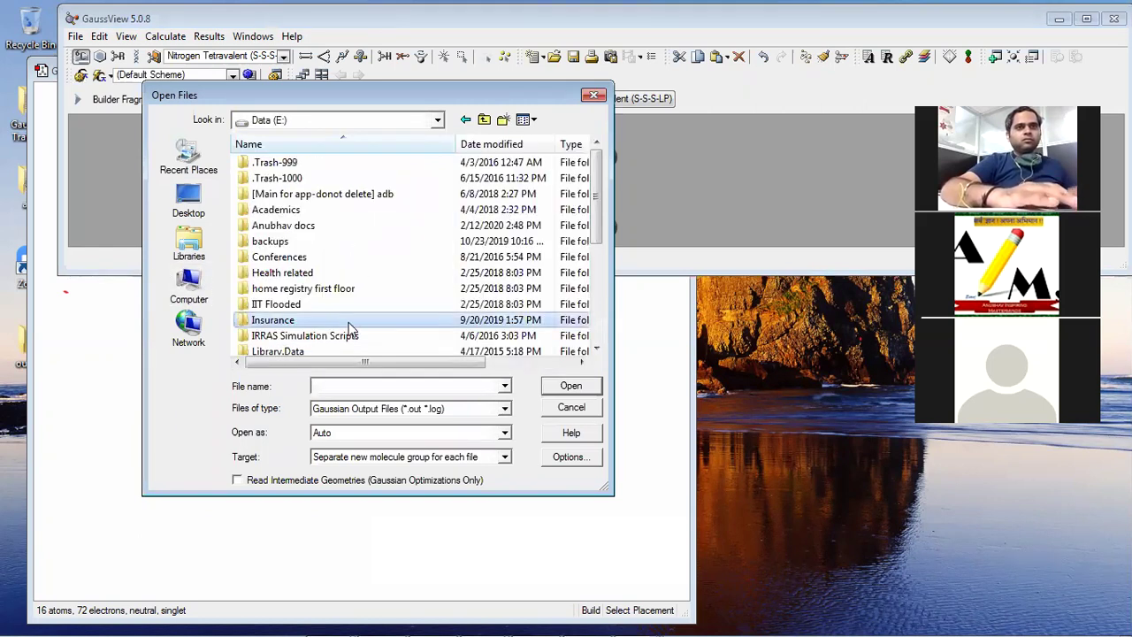
{"action": "scroll", "coordinate": [349, 328], "scroll_direction": "down", "scroll_amount": 2}
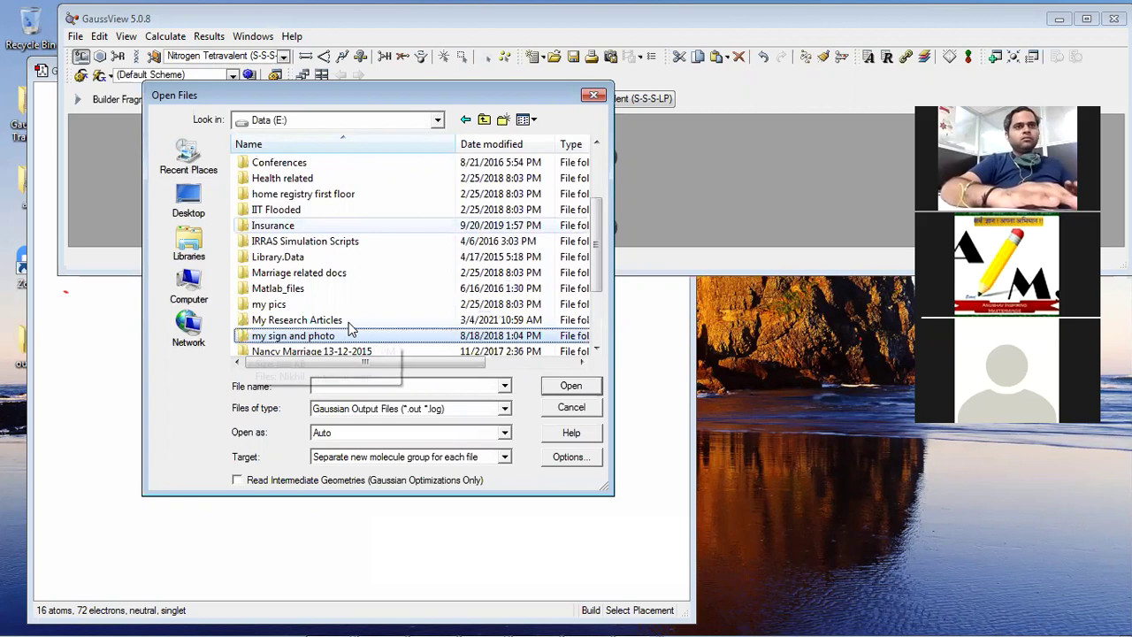
{"action": "scroll", "coordinate": [350, 328], "scroll_direction": "down", "scroll_amount": 1}
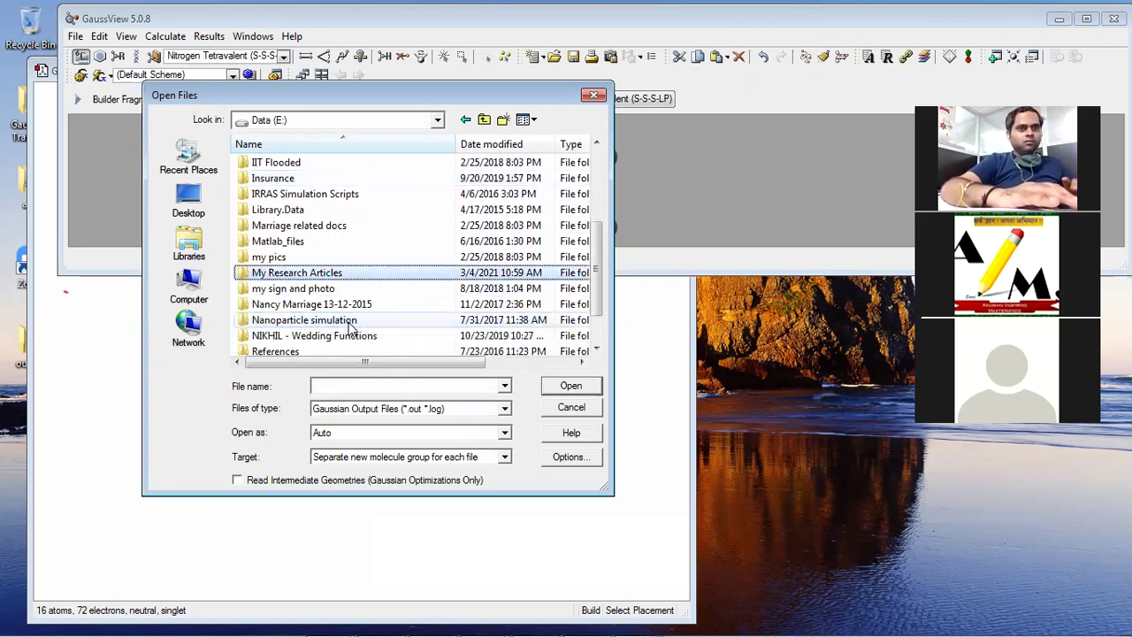
{"action": "key", "text": "Up"}
{"action": "key", "text": "Up"}
{"action": "key", "text": "Up"}
{"action": "key", "text": "Up"}
{"action": "key", "text": "Up"}
{"action": "key", "text": "Up"}
{"action": "key", "text": "Up"}
{"action": "key", "text": "Up"}
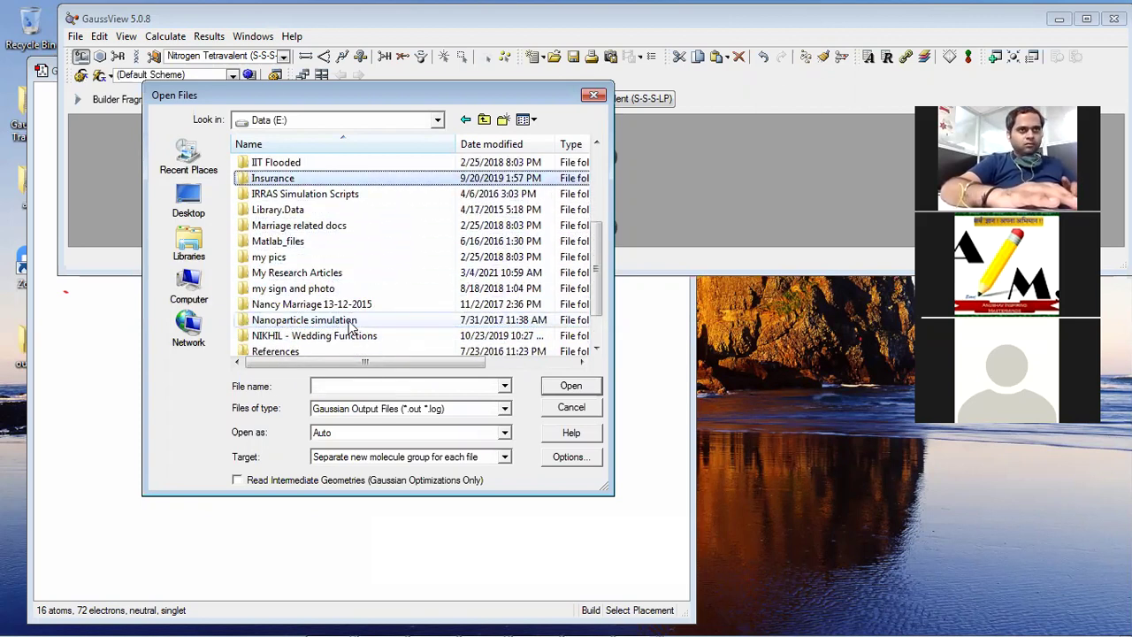
{"action": "key", "text": "Up"}
{"action": "key", "text": "Up"}
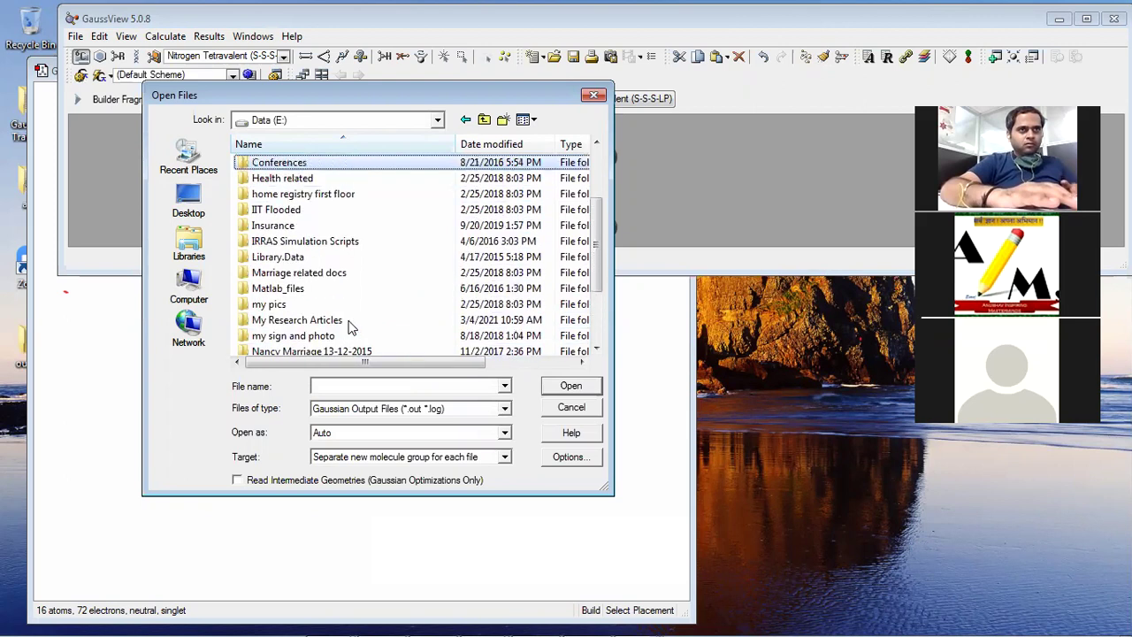
{"action": "key", "text": "Down"}
{"action": "key", "text": "Down"}
{"action": "key", "text": "Down"}
{"action": "key", "text": "Down"}
{"action": "key", "text": "Down"}
{"action": "key", "text": "Down"}
{"action": "key", "text": "Down"}
{"action": "key", "text": "Down"}
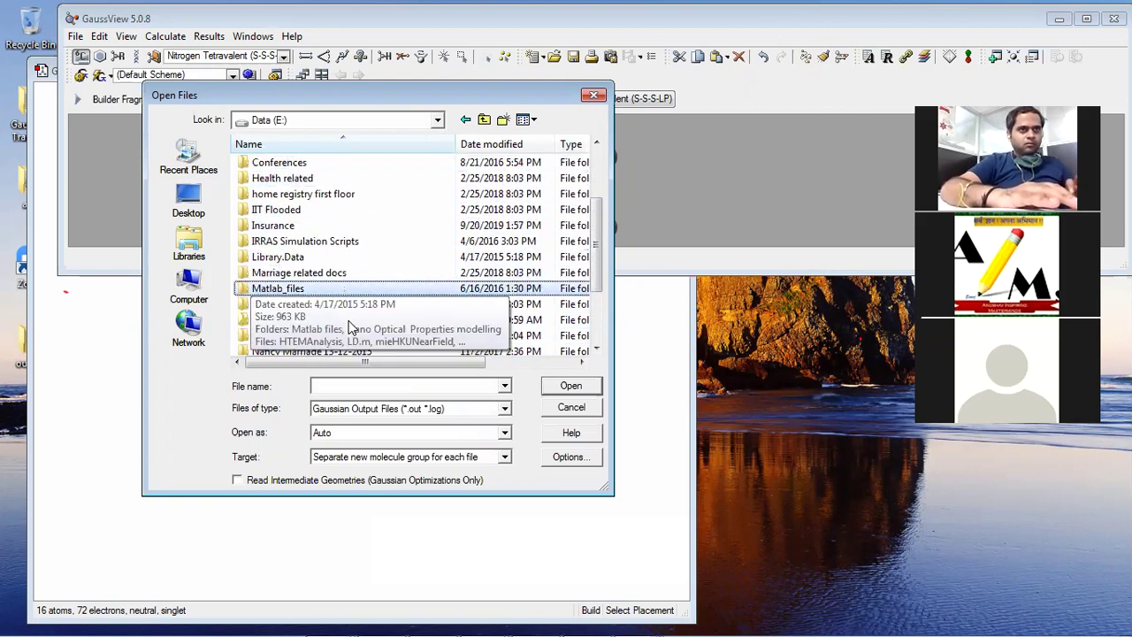
{"action": "key", "text": "Down"}
{"action": "key", "text": "Down"}
{"action": "double_click", "coordinate": [348, 322]}
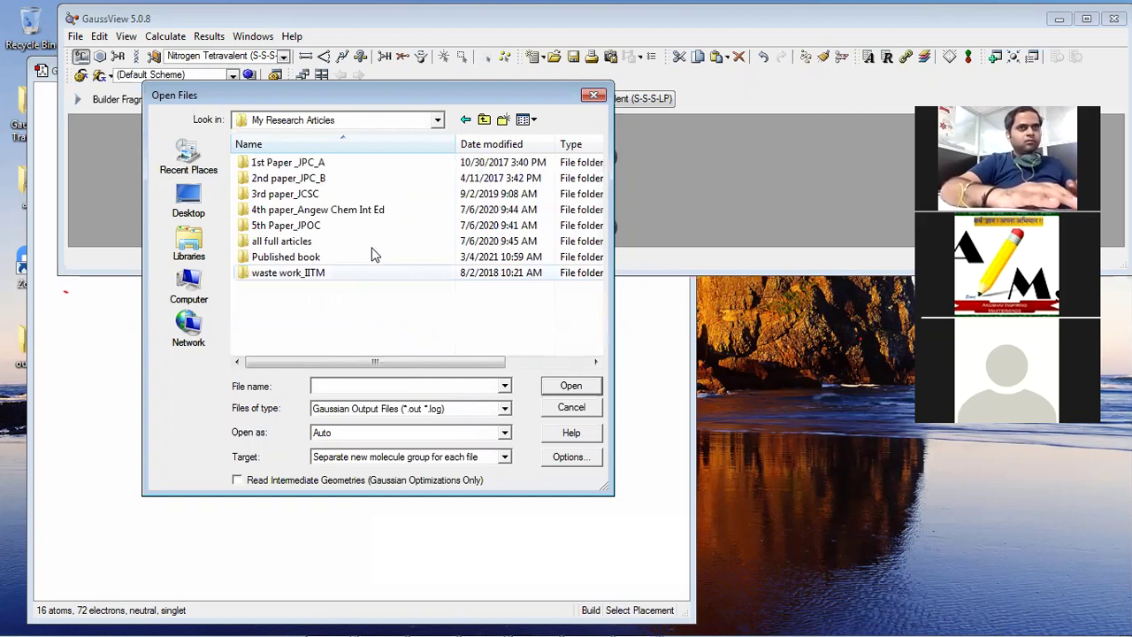
Open the pna-monomer log from 1st Paper _JPC_A, Computational results, pna b3lyp, and move its molecule window aside.
{"action": "double_click", "coordinate": [325, 166]}
{"action": "key", "text": "Down"}
{"action": "key", "text": "Down"}
{"action": "key", "text": "Up"}
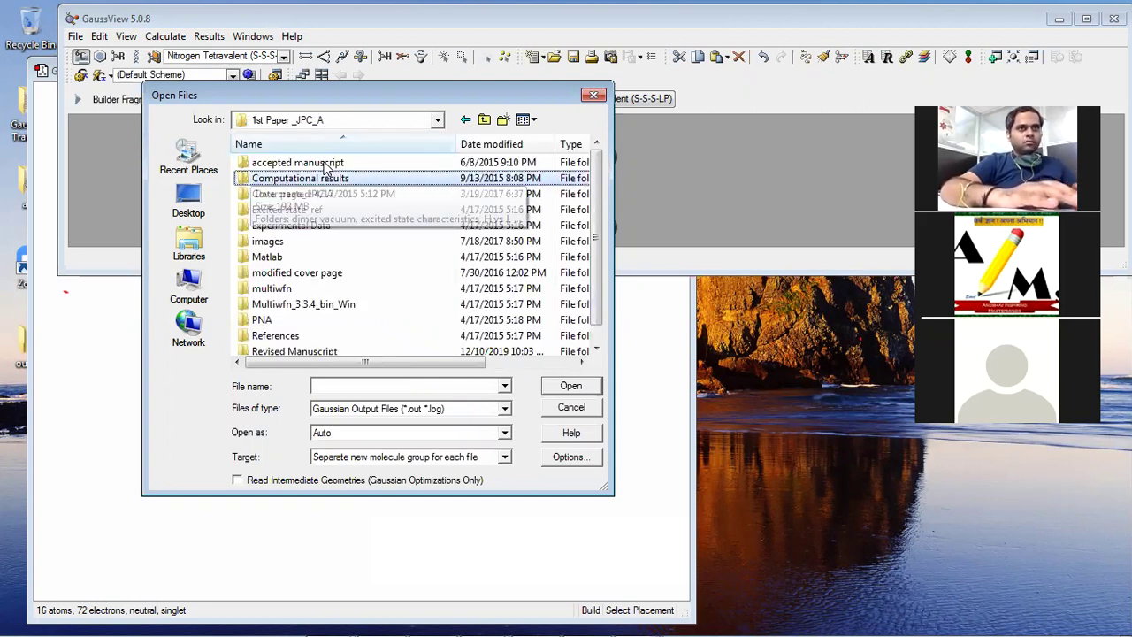
{"action": "key", "text": "Return"}
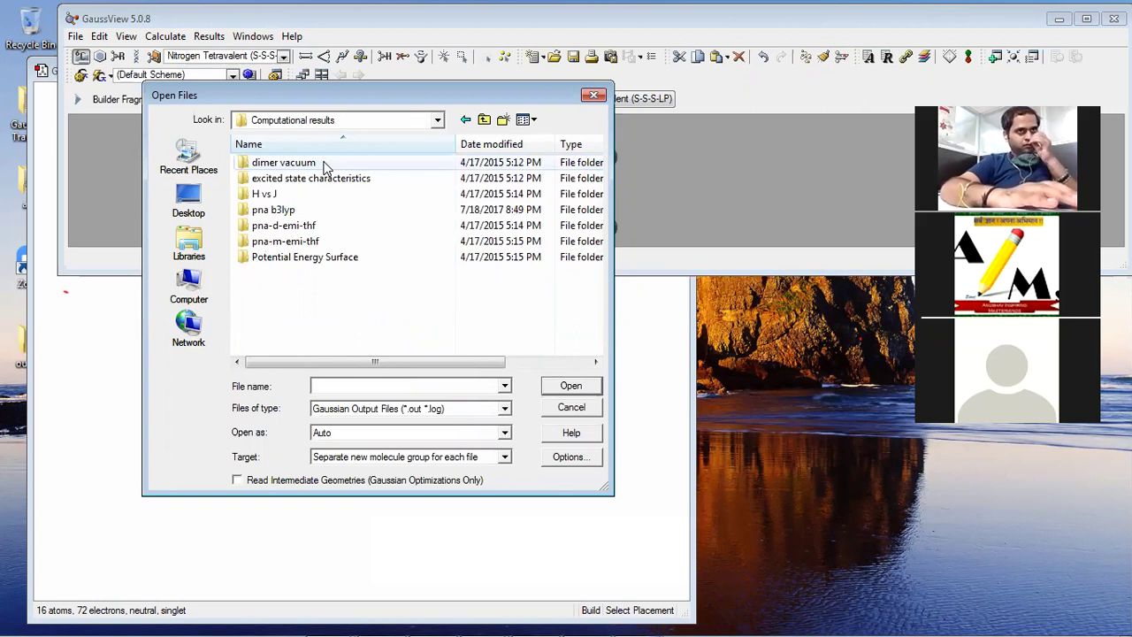
{"action": "double_click", "coordinate": [303, 208]}
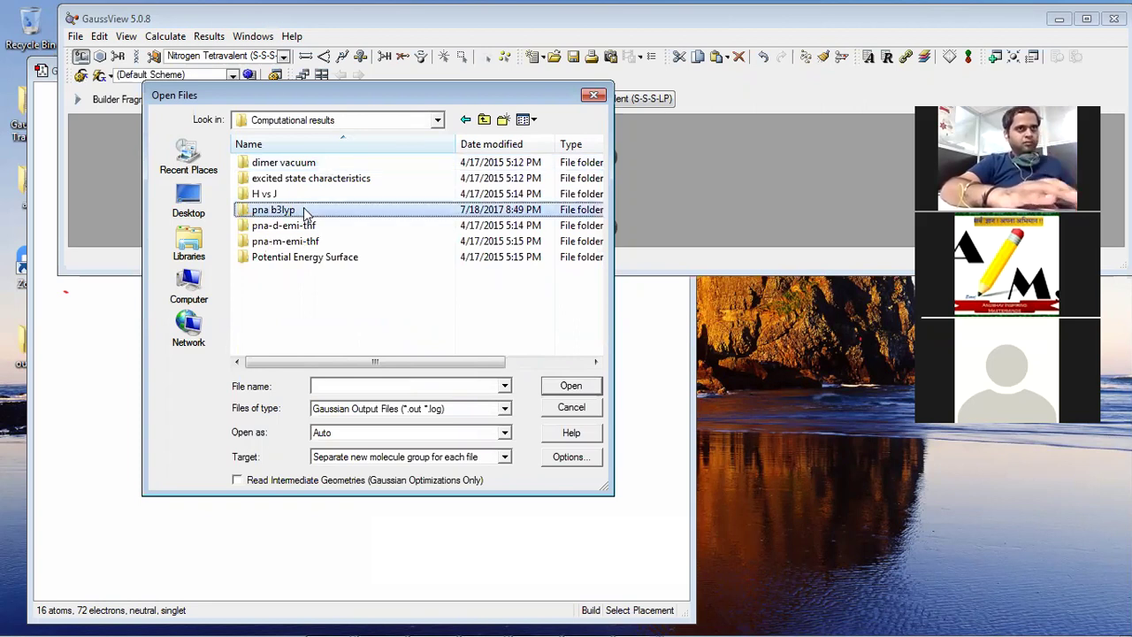
{"action": "left_click", "coordinate": [297, 164]}
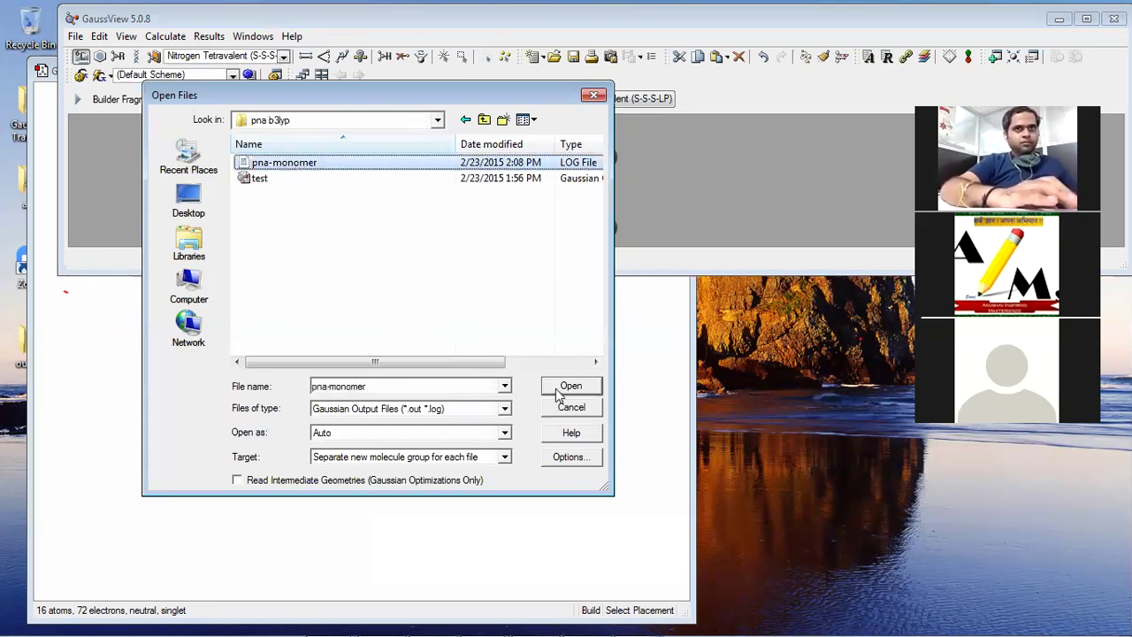
{"action": "left_click", "coordinate": [557, 386]}
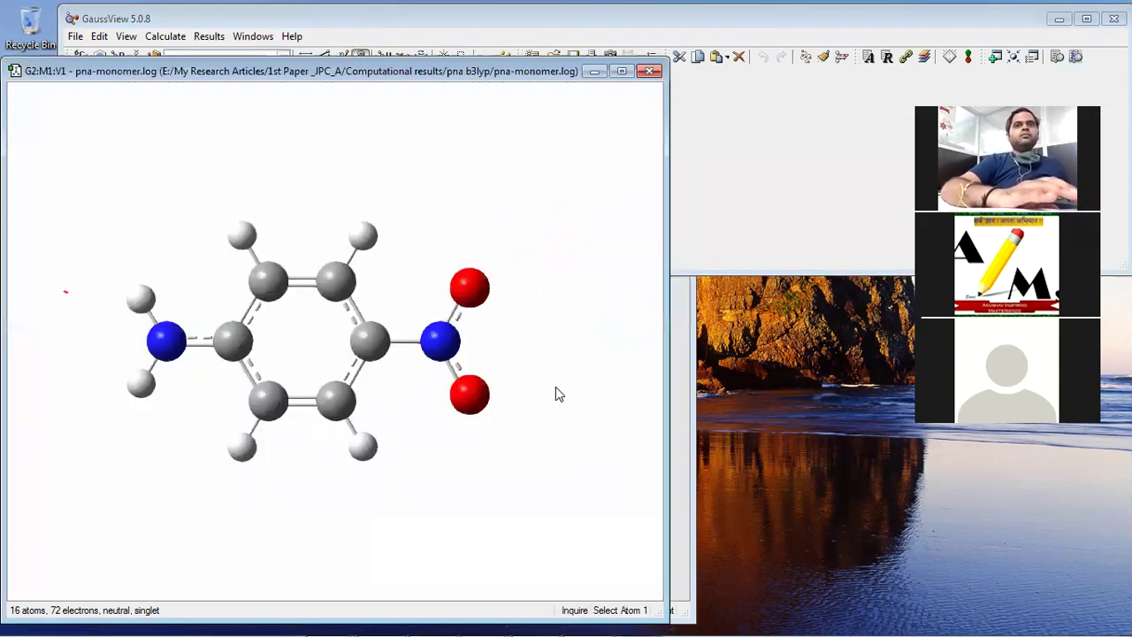
{"action": "left_click_drag", "start_coordinate": [475, 77], "coordinate": [837, 99]}
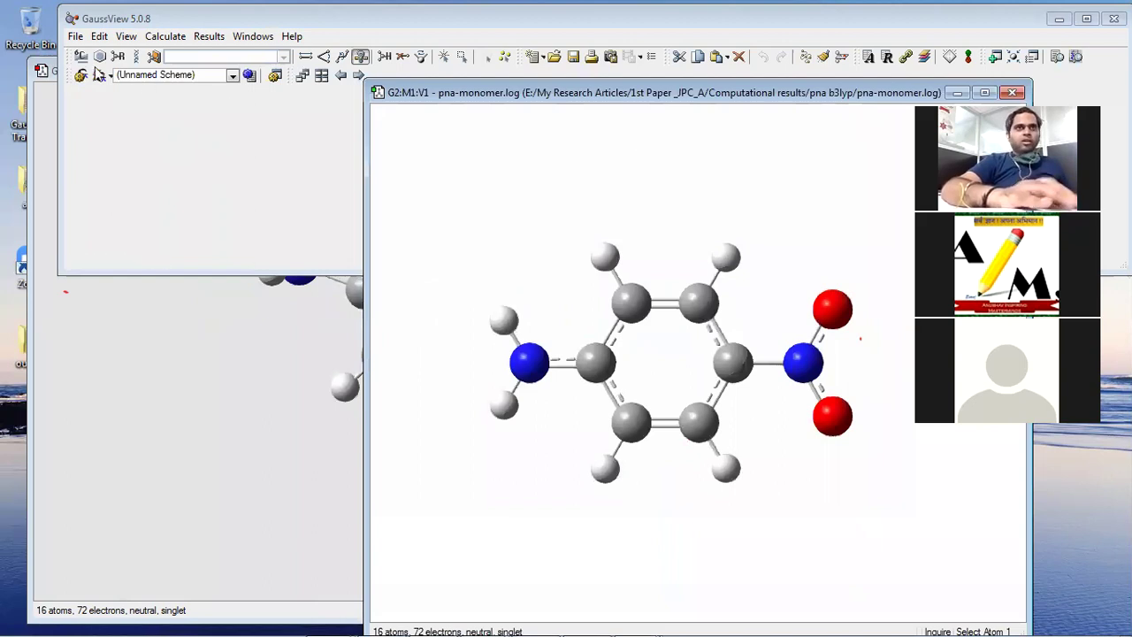
Open the pna-monomer log again with Read Intermediate Geometries enabled and move its window clear of the main menus.
{"action": "left_click", "coordinate": [75, 36]}
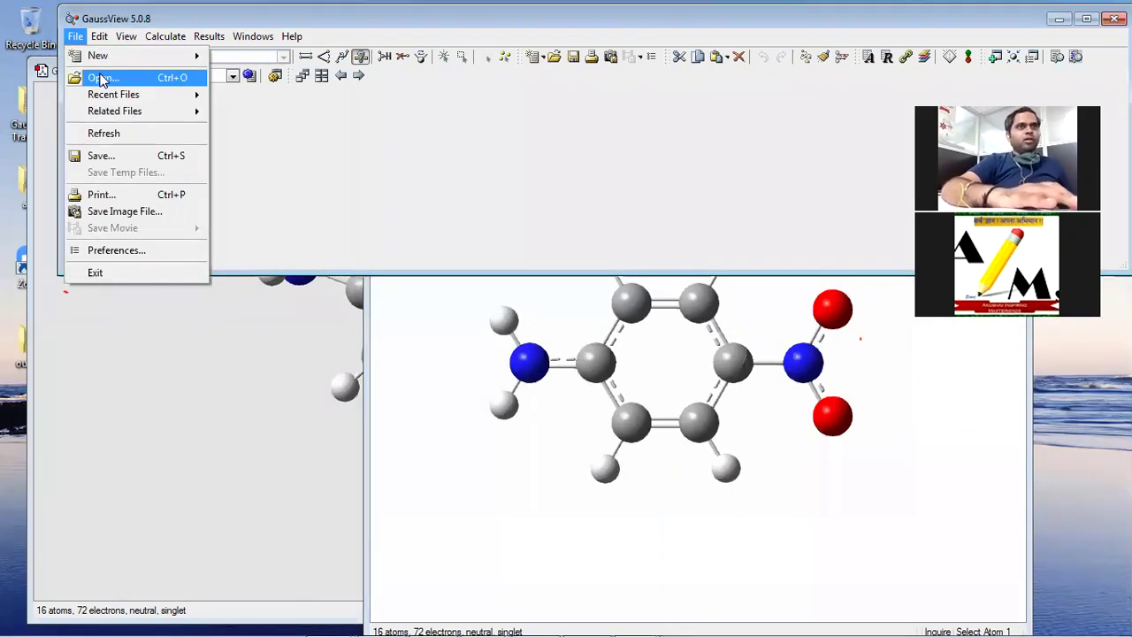
{"action": "left_click", "coordinate": [102, 79]}
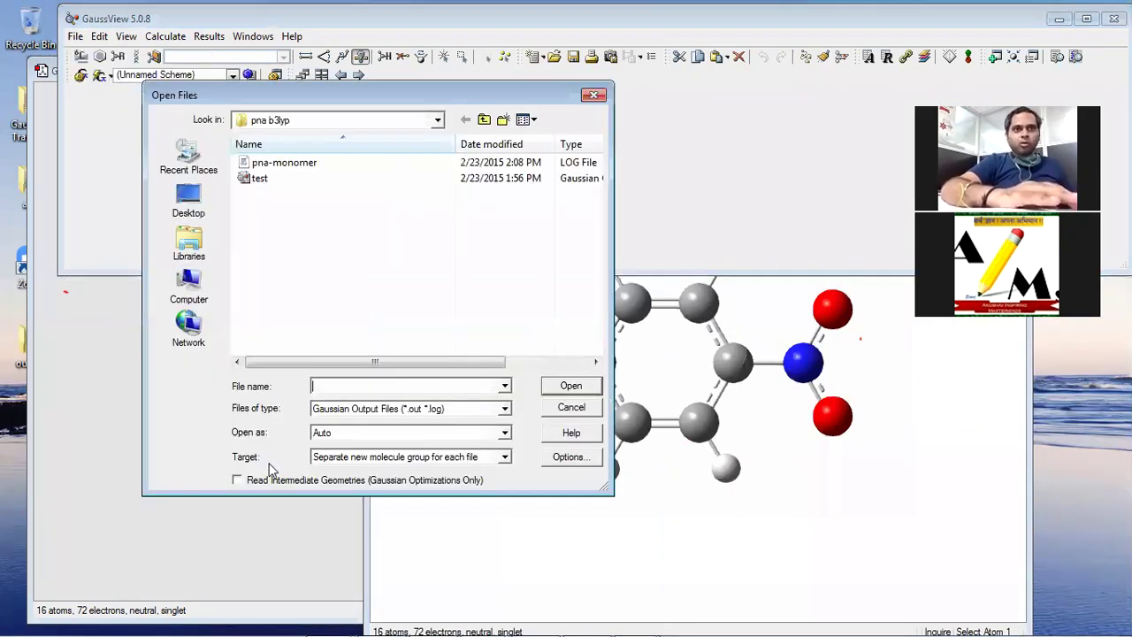
{"action": "left_click", "coordinate": [389, 162]}
{"action": "left_click", "coordinate": [590, 387]}
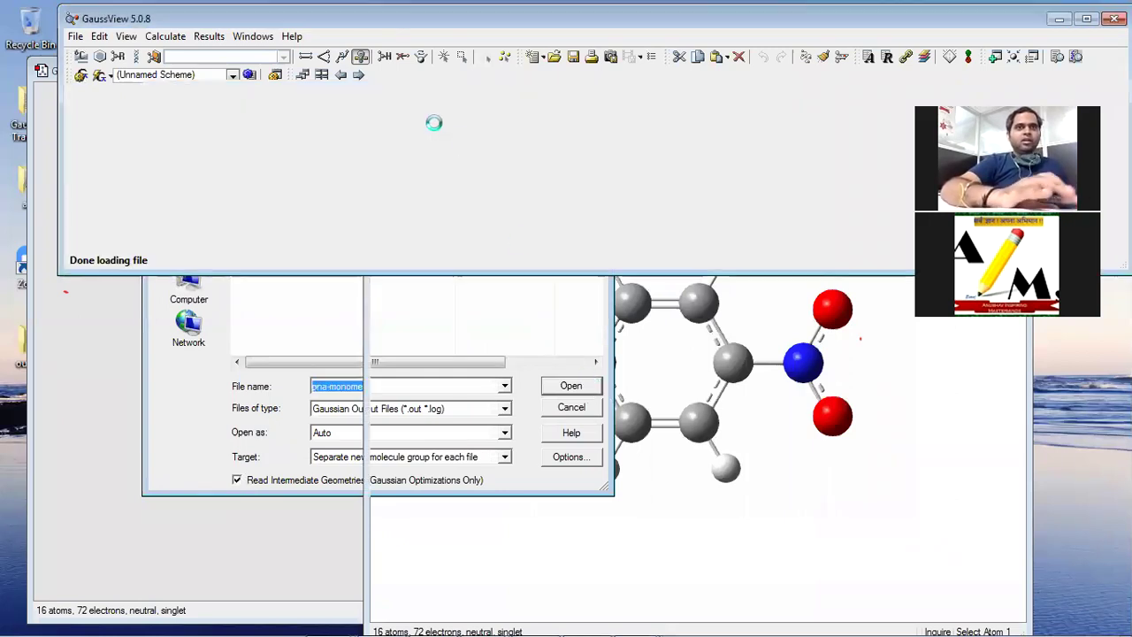
{"action": "left_click_drag", "start_coordinate": [391, 92], "coordinate": [736, 42]}
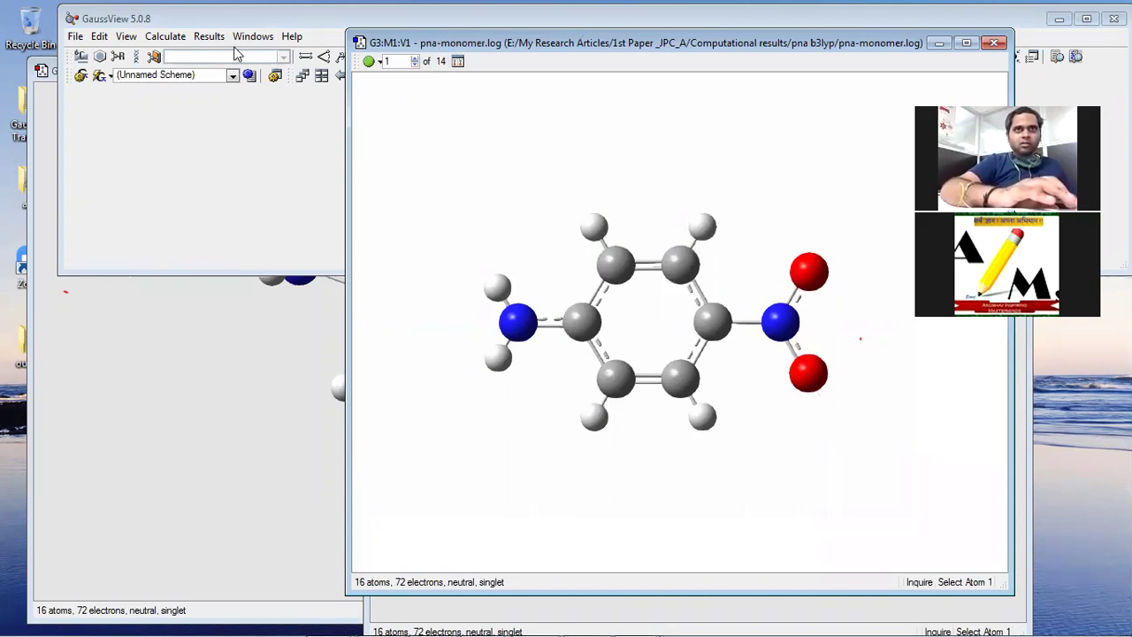
Step forward through the intermediate optimization geometries of pna-monomer towards the last of the 14 structures.
{"action": "left_click", "coordinate": [415, 58]}
{"action": "left_click", "coordinate": [416, 59]}
{"action": "left_click", "coordinate": [416, 58]}
{"action": "left_click", "coordinate": [415, 58]}
{"action": "left_click", "coordinate": [415, 58]}
{"action": "left_click", "coordinate": [415, 59]}
{"action": "left_click", "coordinate": [416, 58]}
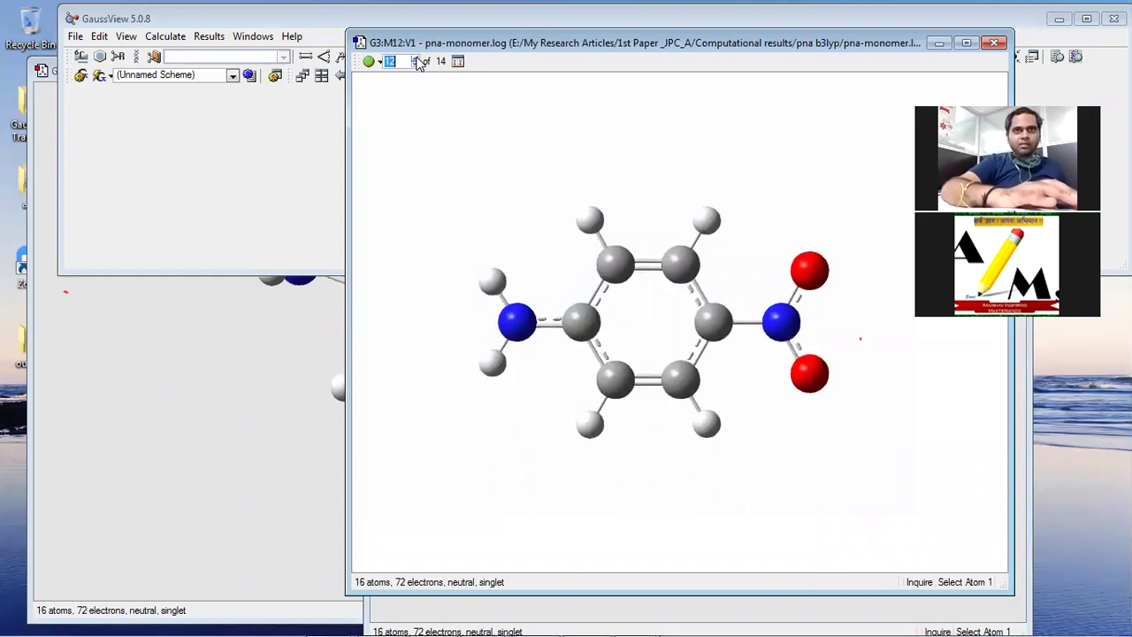
Display the optimization plot for pna-monomer, enlarge it to examine the total energy curve across the steps, and close it.
{"action": "left_click", "coordinate": [166, 36]}
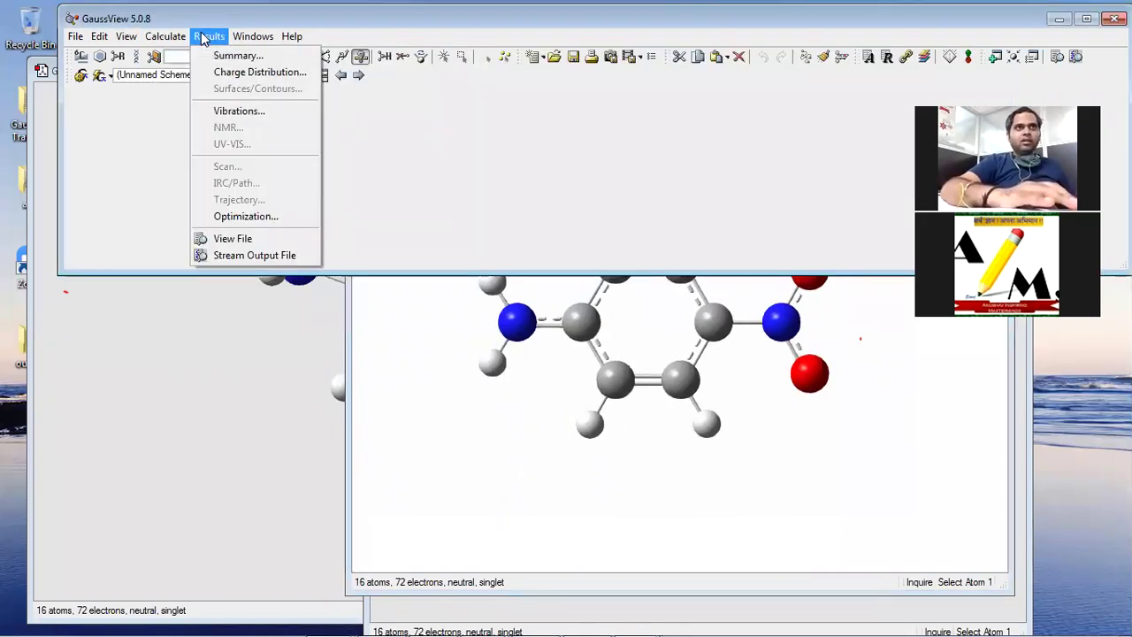
{"action": "left_click", "coordinate": [247, 216]}
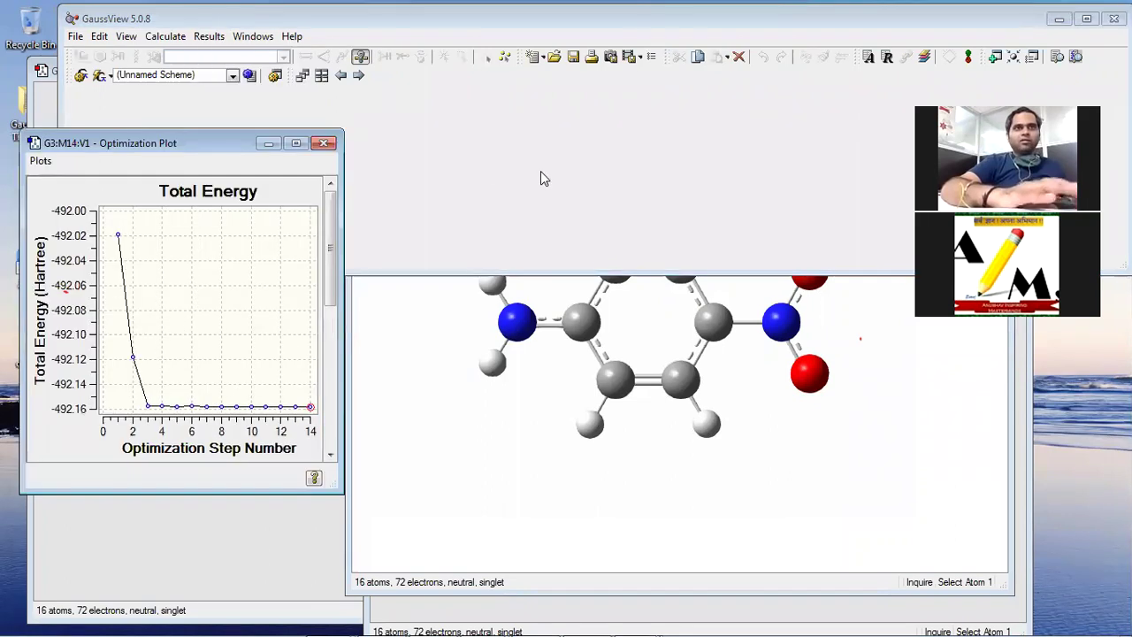
{"action": "left_click", "coordinate": [301, 142]}
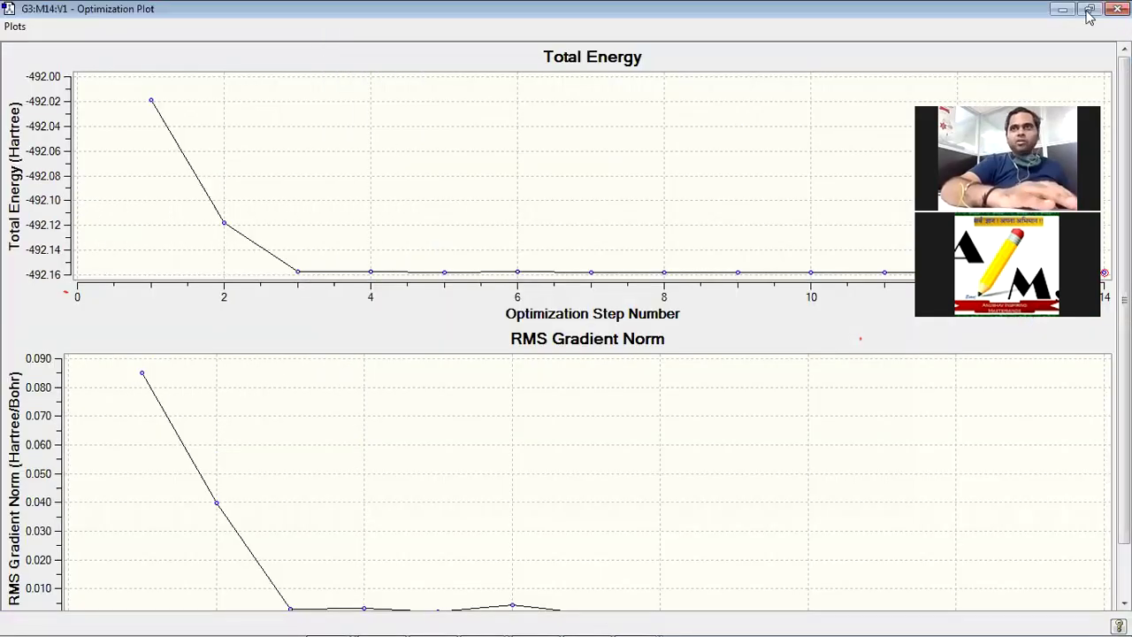
{"action": "left_click", "coordinate": [1088, 11]}
{"action": "left_click_drag", "start_coordinate": [427, 274], "coordinate": [862, 447]}
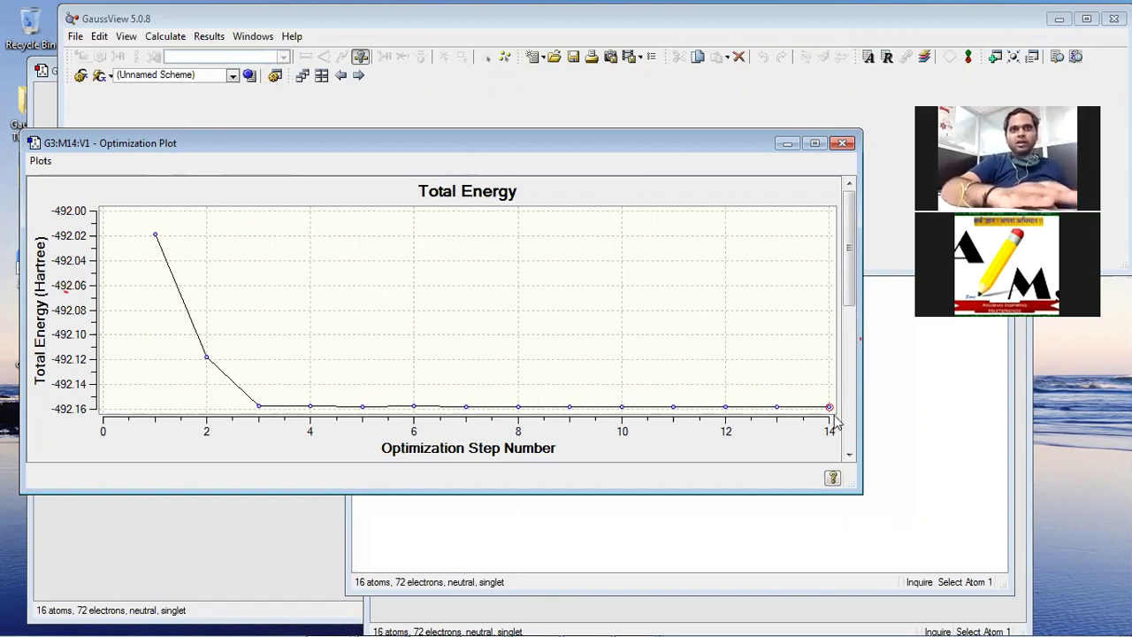
{"action": "left_click", "coordinate": [842, 143]}
Close the pna-monomer window containing the intermediate geometries and reposition the remaining pna-monomer window.
{"action": "left_click", "coordinate": [543, 320]}
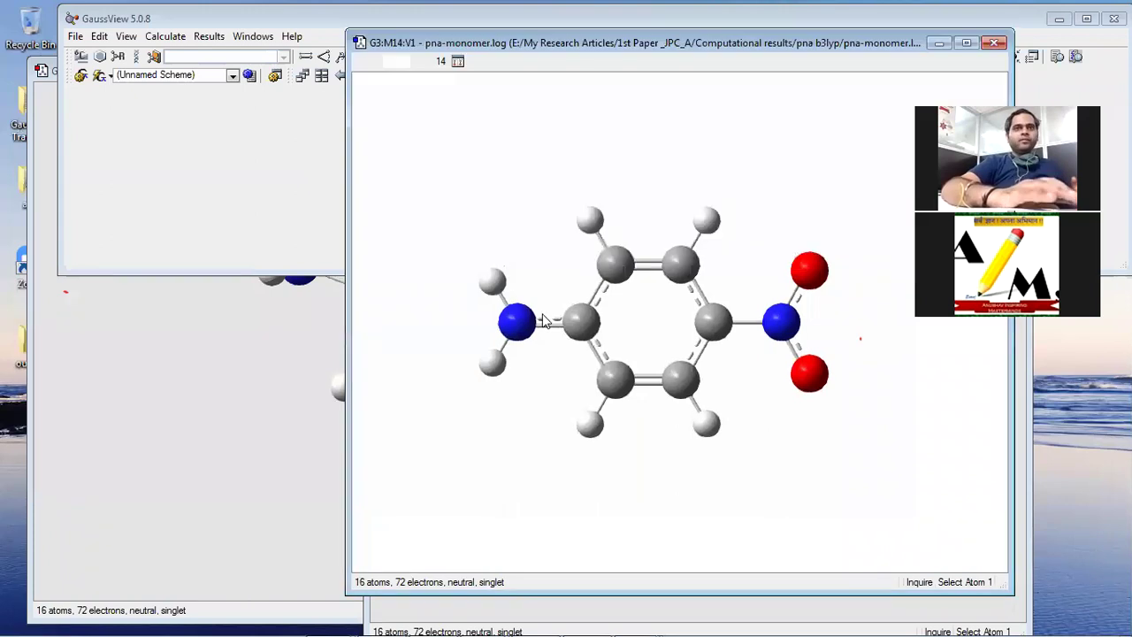
{"action": "left_click", "coordinate": [995, 42]}
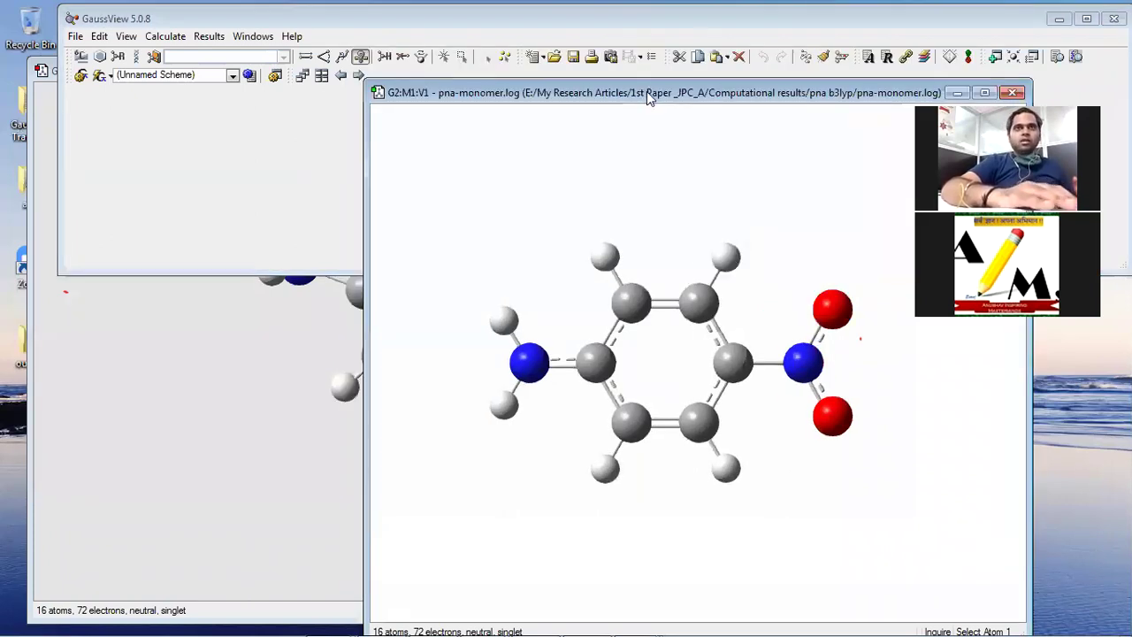
{"action": "left_click_drag", "start_coordinate": [647, 92], "coordinate": [478, 49]}
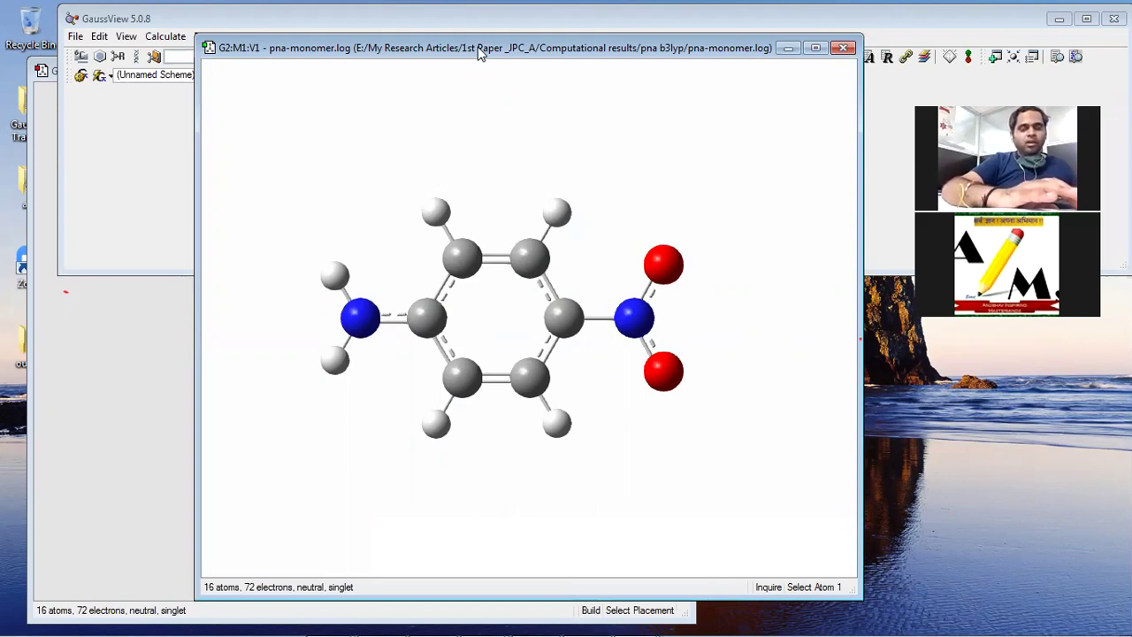
Open the Gaussian Calculation Setup for pna-monomer, review the available functionals and basis sets on the method settings, and close it.
{"action": "left_click", "coordinate": [172, 41]}
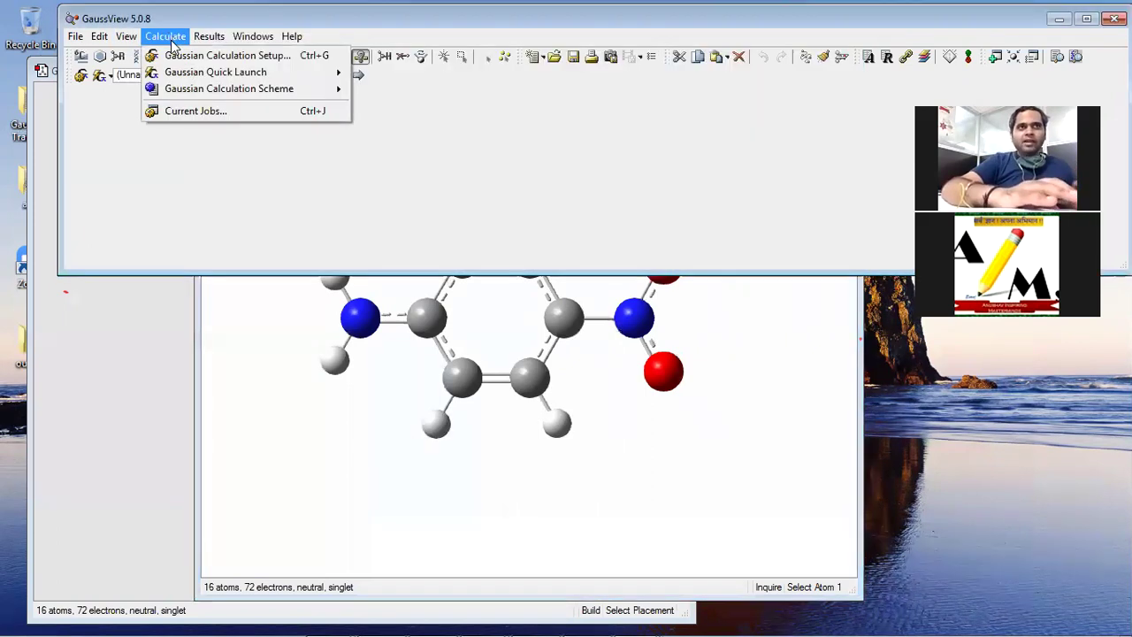
{"action": "left_click", "coordinate": [172, 55]}
{"action": "left_click_drag", "start_coordinate": [707, 121], "coordinate": [334, 110]}
{"action": "left_click", "coordinate": [302, 193]}
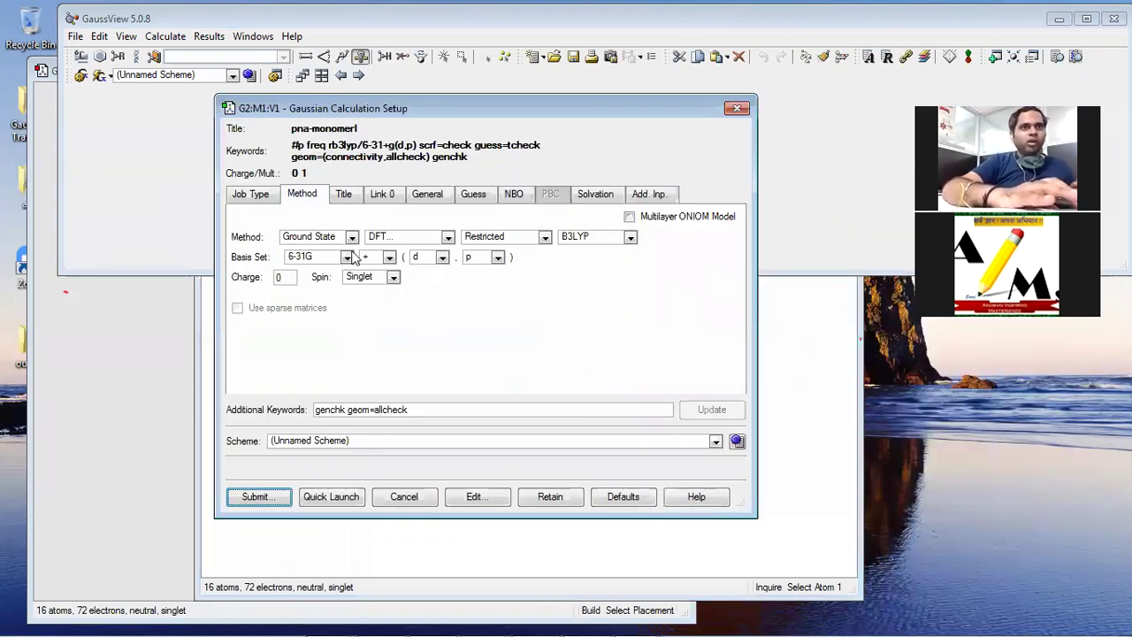
{"action": "left_click", "coordinate": [577, 237]}
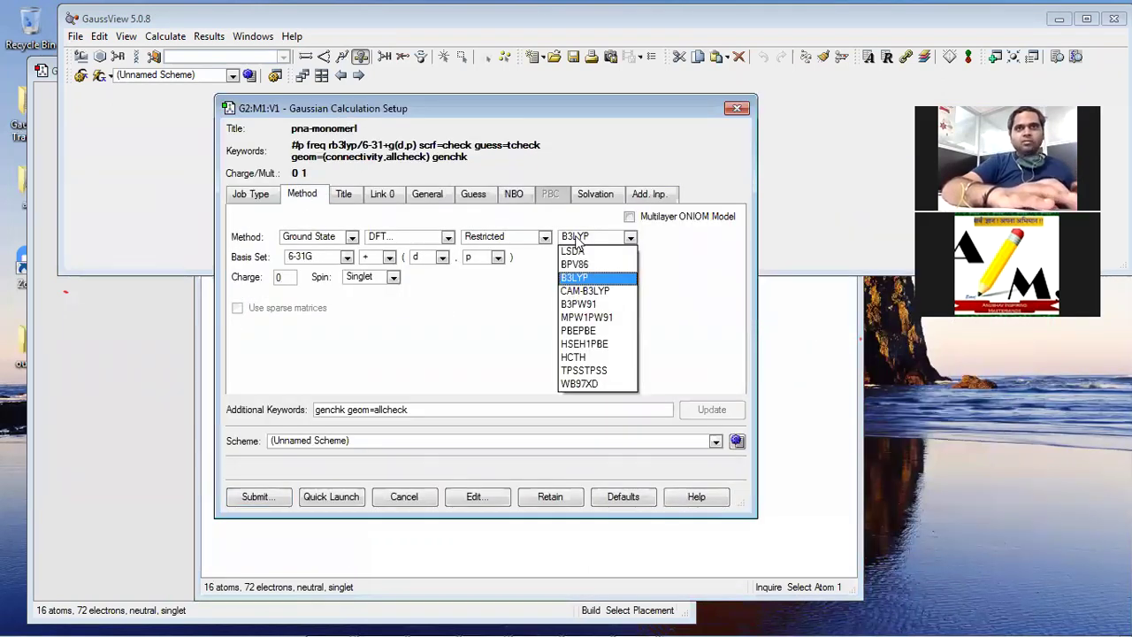
{"action": "left_click", "coordinate": [576, 237]}
{"action": "left_click", "coordinate": [316, 255]}
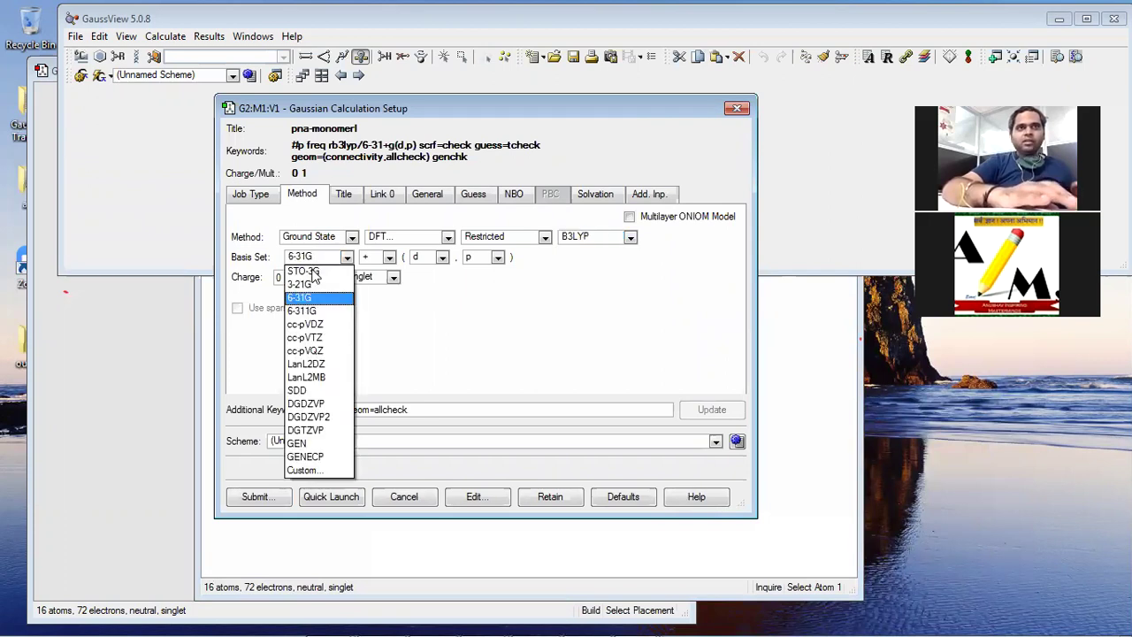
{"action": "left_click", "coordinate": [734, 109]}
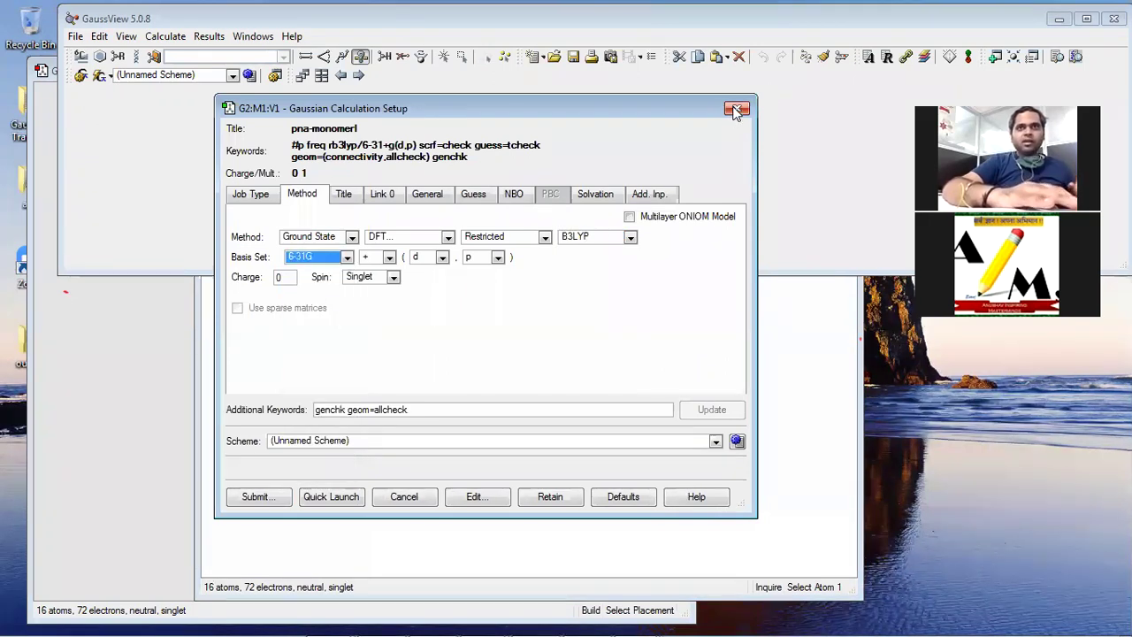
{"action": "left_click", "coordinate": [735, 108]}
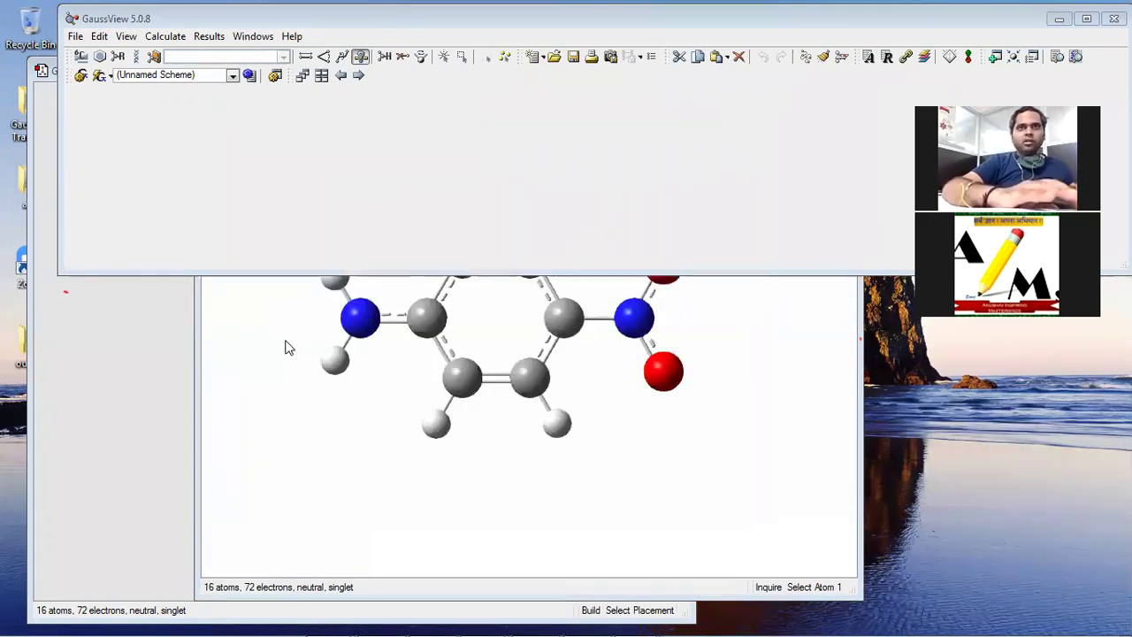
Bring the pna-monomer window forward, shift it towards the upper screen edge, and switch its builder mode to Select Atoms by Clicking.
{"action": "left_click", "coordinate": [259, 452]}
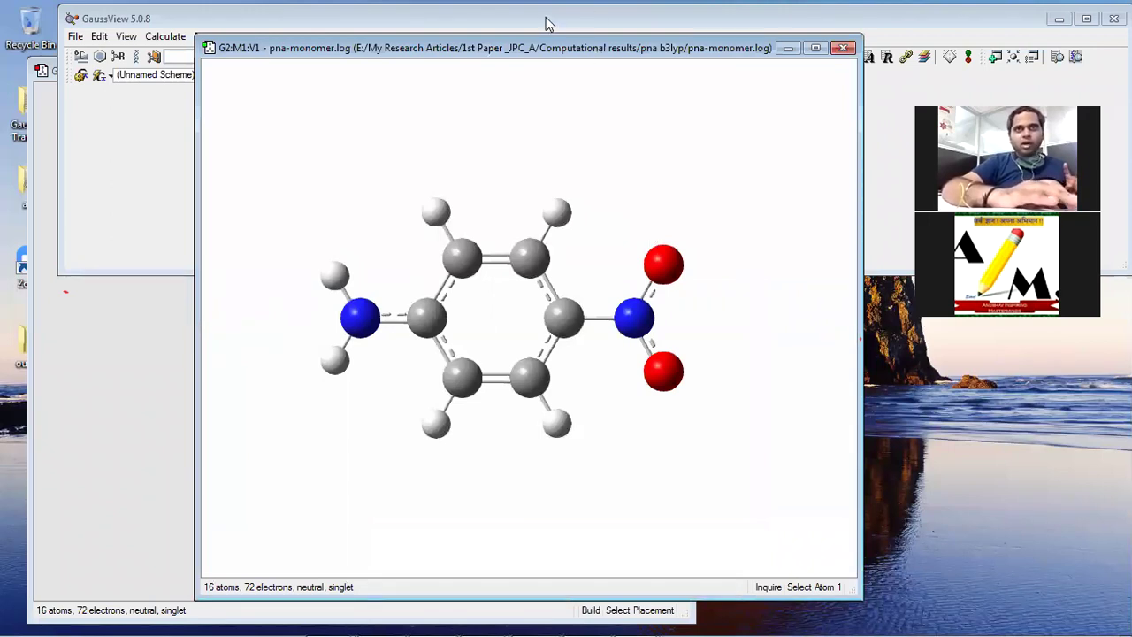
{"action": "left_click_drag", "start_coordinate": [545, 23], "coordinate": [536, 21]}
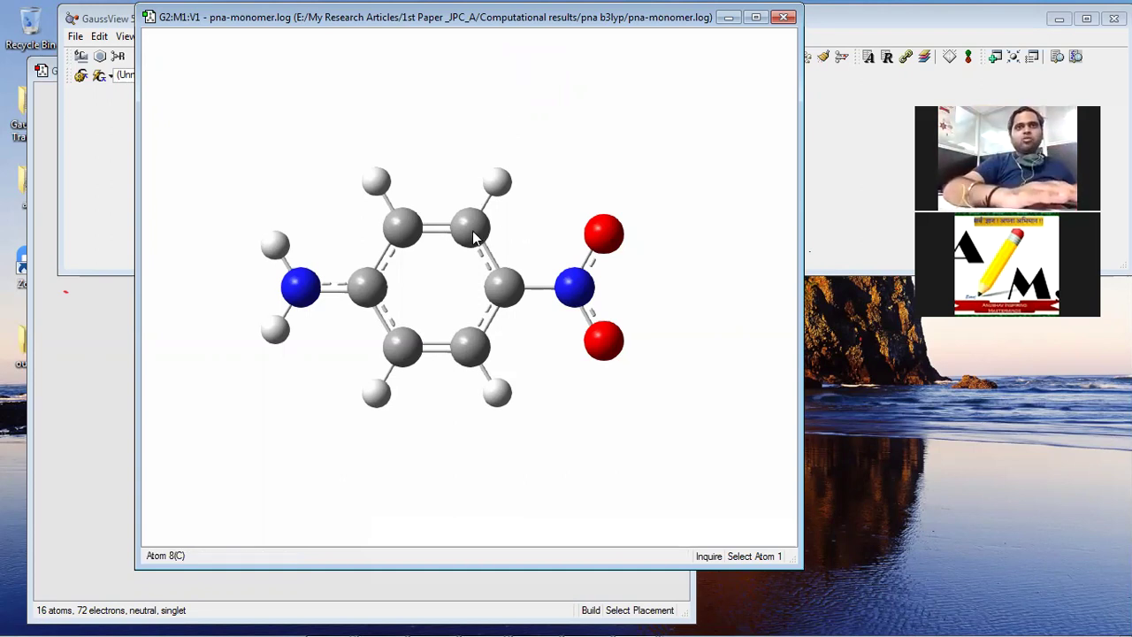
{"action": "right_click", "coordinate": [554, 195]}
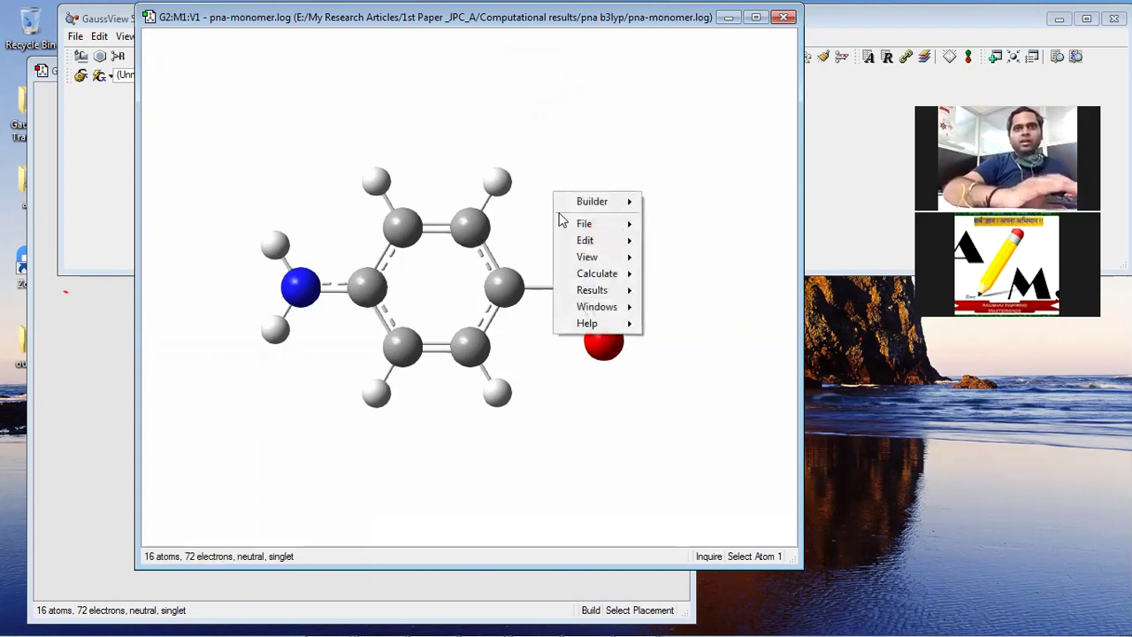
{"action": "mouse_move", "coordinate": [596, 265]}
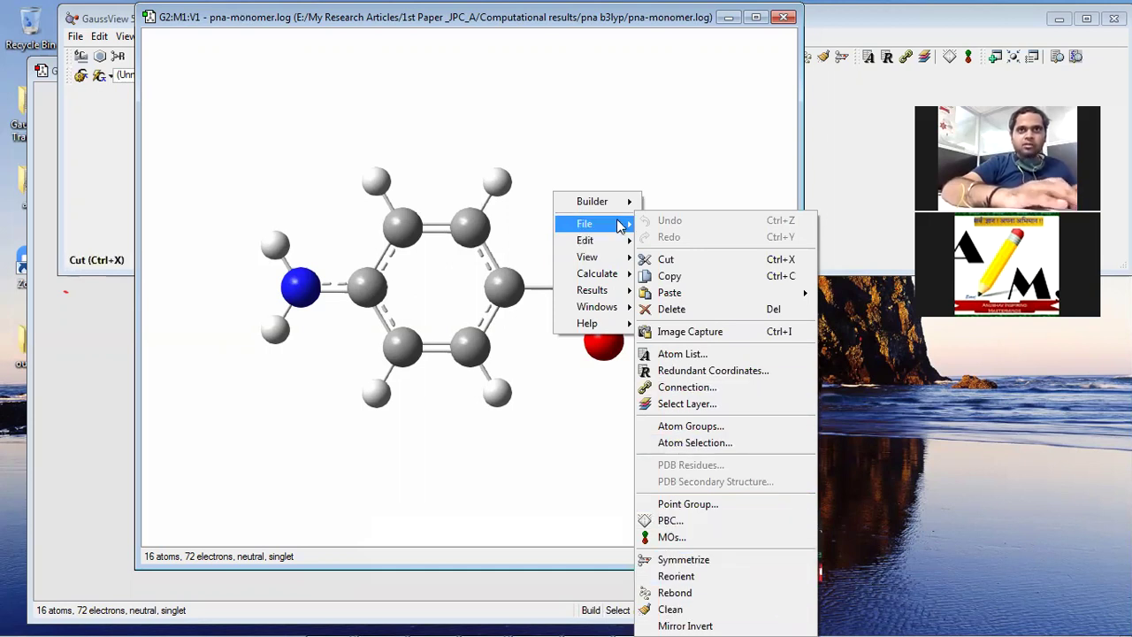
{"action": "mouse_move", "coordinate": [619, 227]}
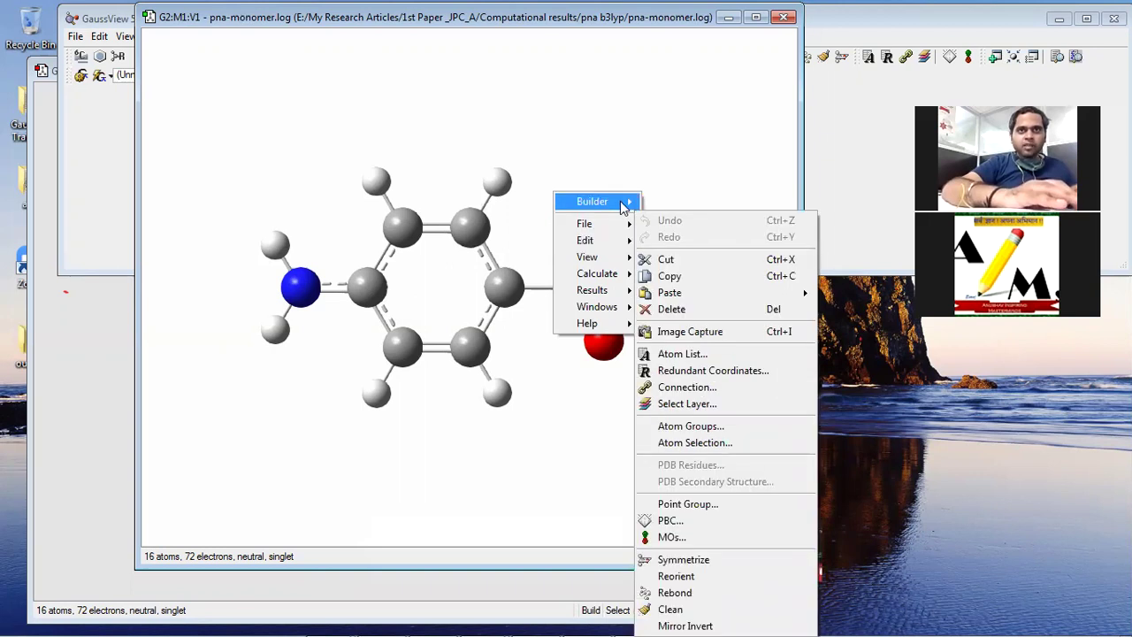
{"action": "mouse_move", "coordinate": [611, 202]}
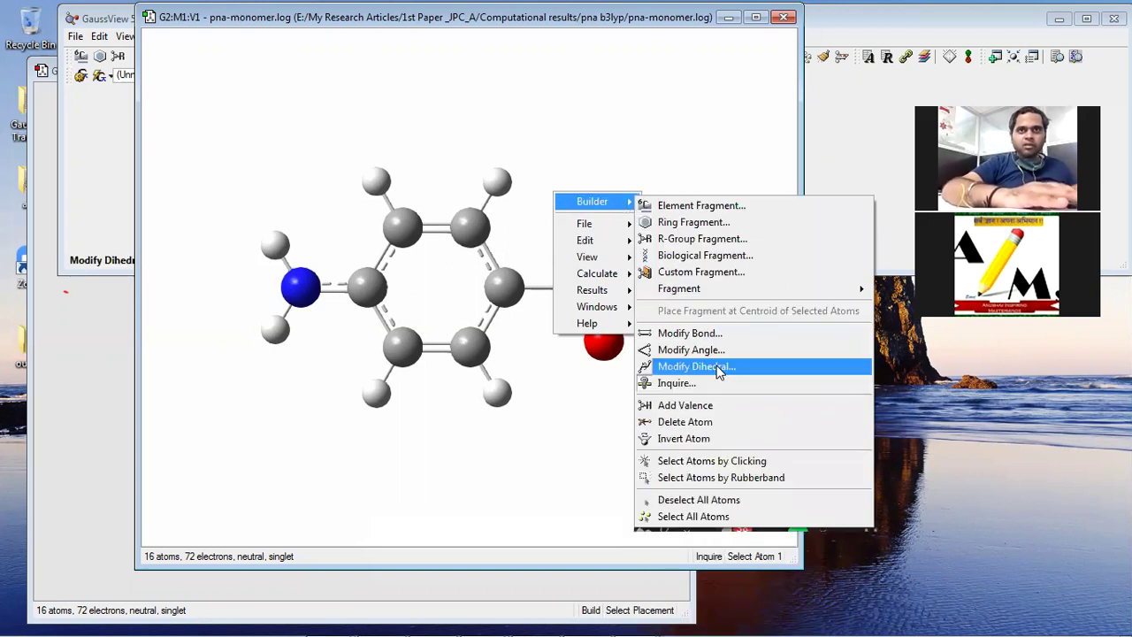
{"action": "left_click", "coordinate": [693, 460]}
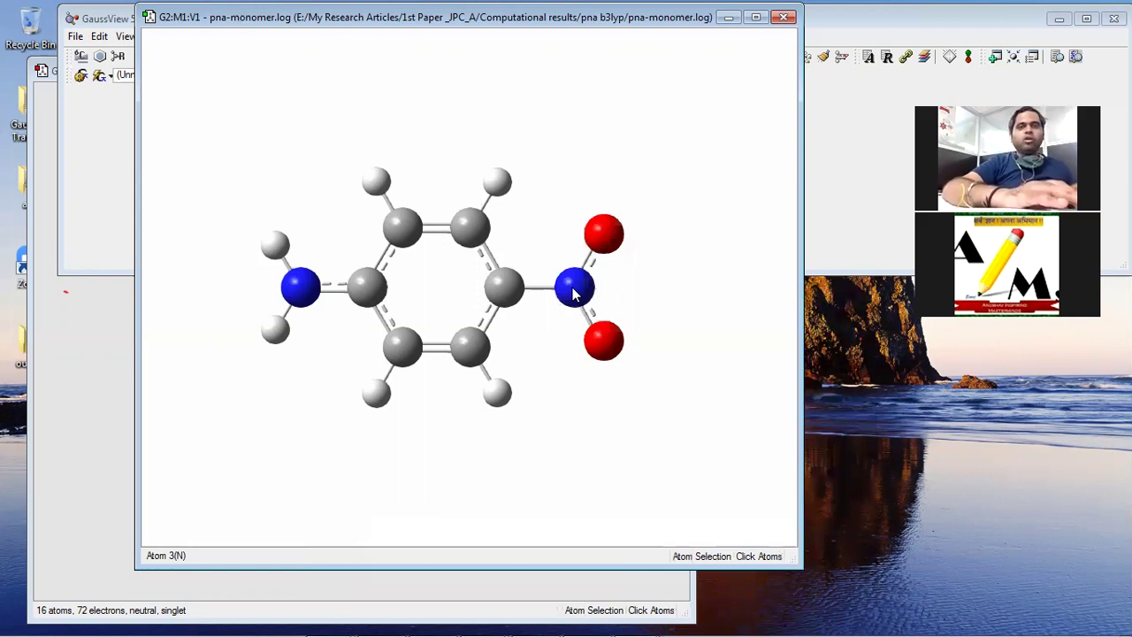
Select the nitro group's nitrogen and both oxygens plus ring carbons 7 and 8, and rotate the molecule to inspect the selection.
{"action": "left_click", "coordinate": [574, 288]}
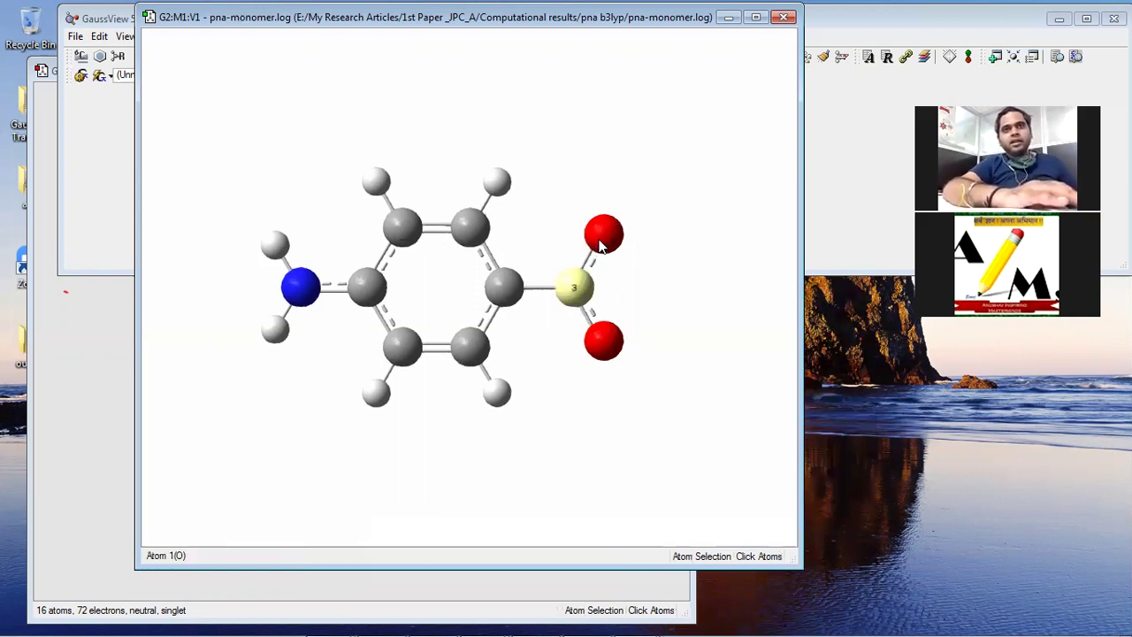
{"action": "left_click", "coordinate": [603, 234]}
{"action": "left_click", "coordinate": [603, 340]}
{"action": "left_click", "coordinate": [508, 285]}
{"action": "left_click", "coordinate": [469, 228]}
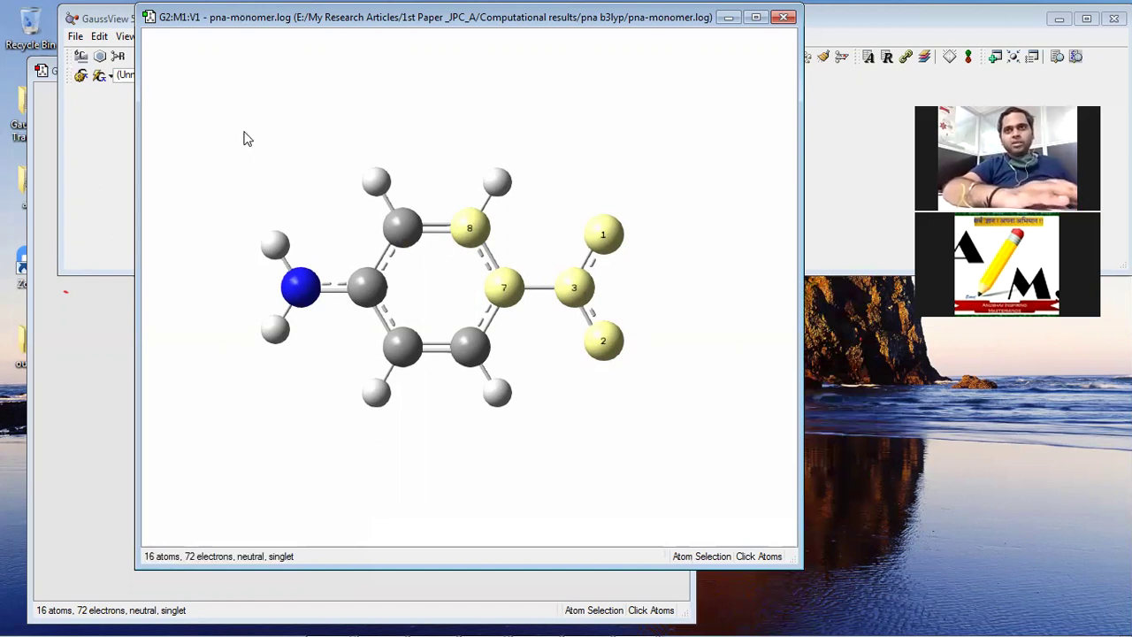
{"action": "left_click_drag", "start_coordinate": [222, 129], "coordinate": [385, 246]}
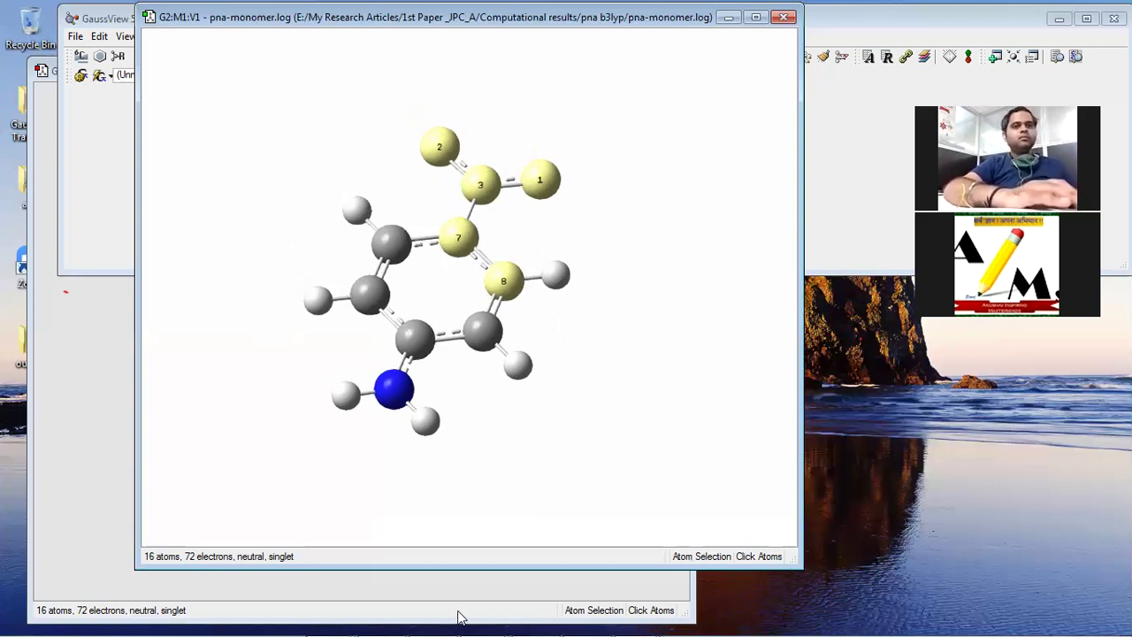
Try to select all atoms of pna-monomer through the On-Screen Keyboard, and minimize the keyboard.
{"action": "mouse_move", "coordinate": [433, 618]}
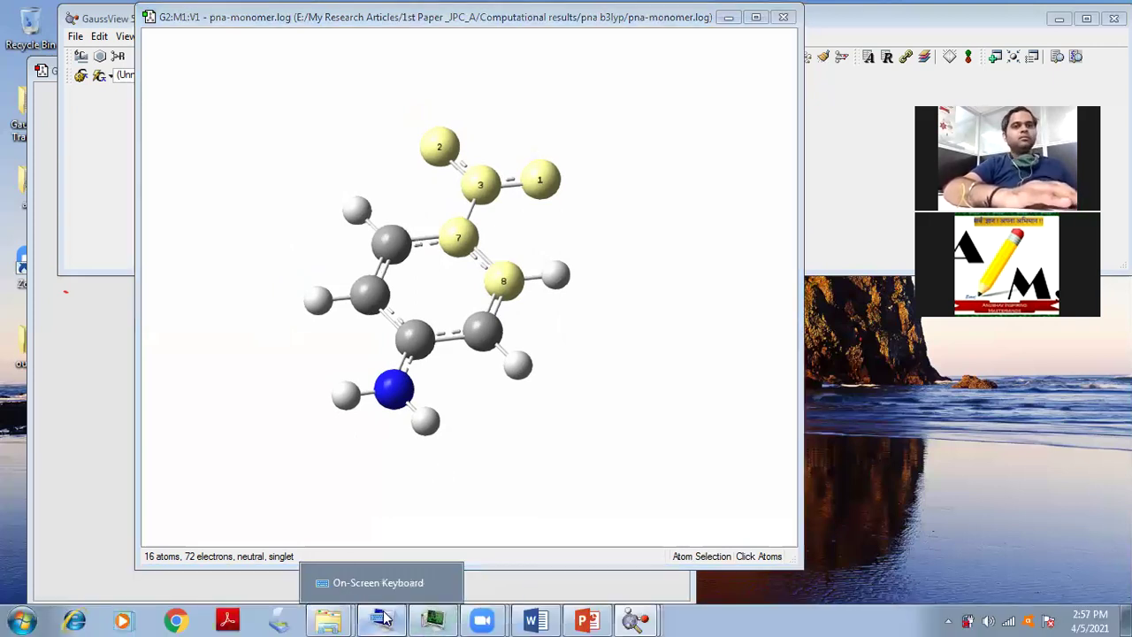
{"action": "left_click", "coordinate": [354, 581]}
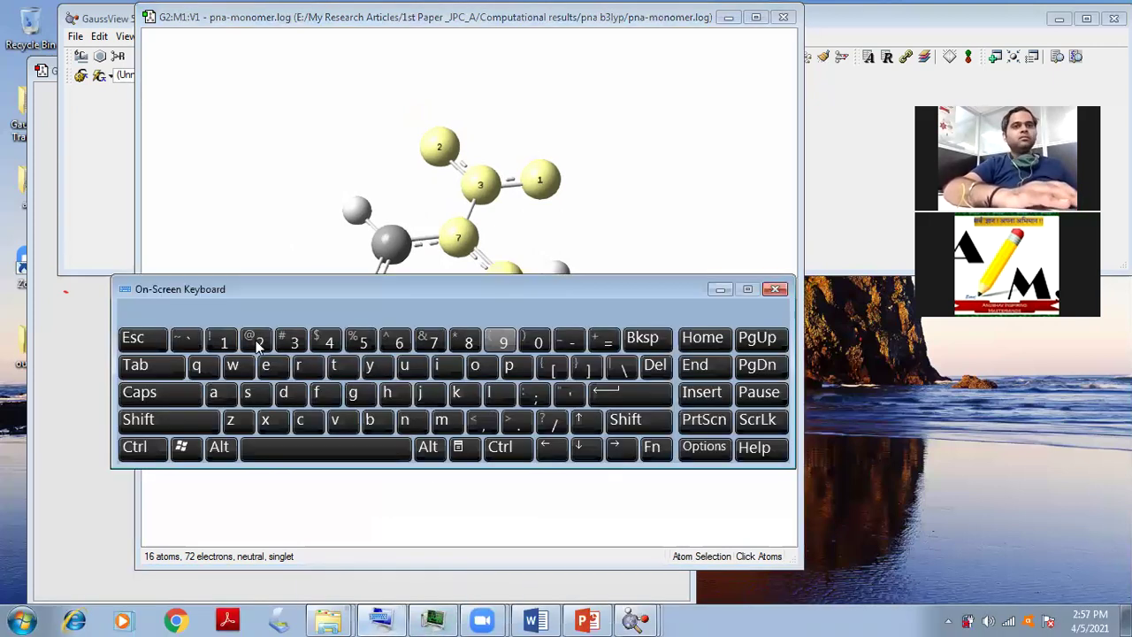
{"action": "left_click", "coordinate": [141, 447]}
{"action": "left_click", "coordinate": [213, 395]}
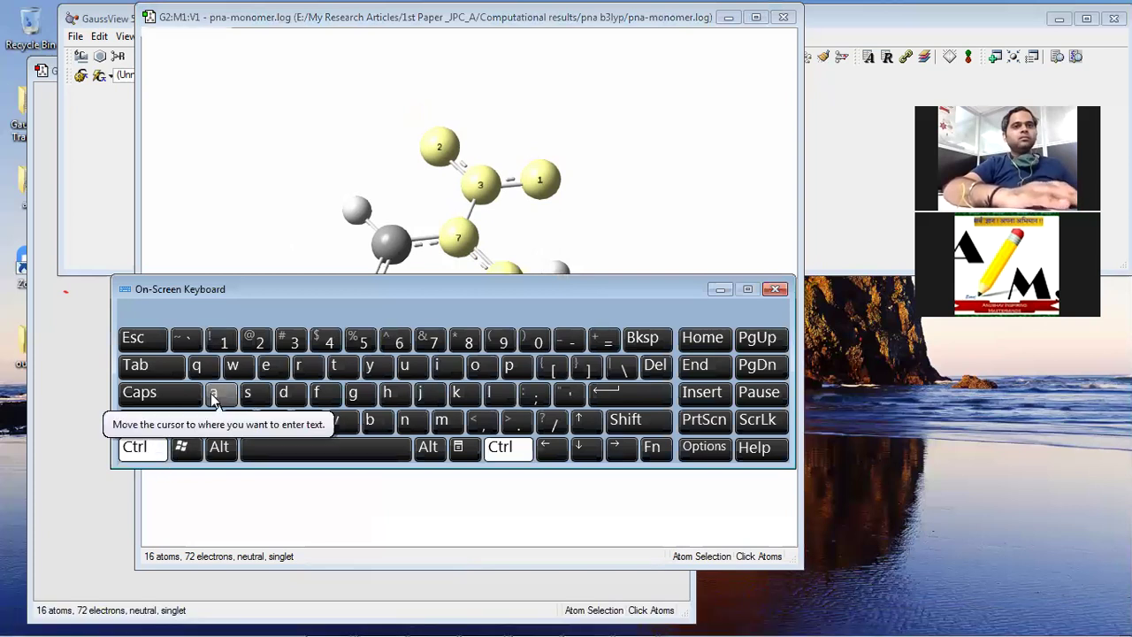
{"action": "left_click", "coordinate": [656, 208]}
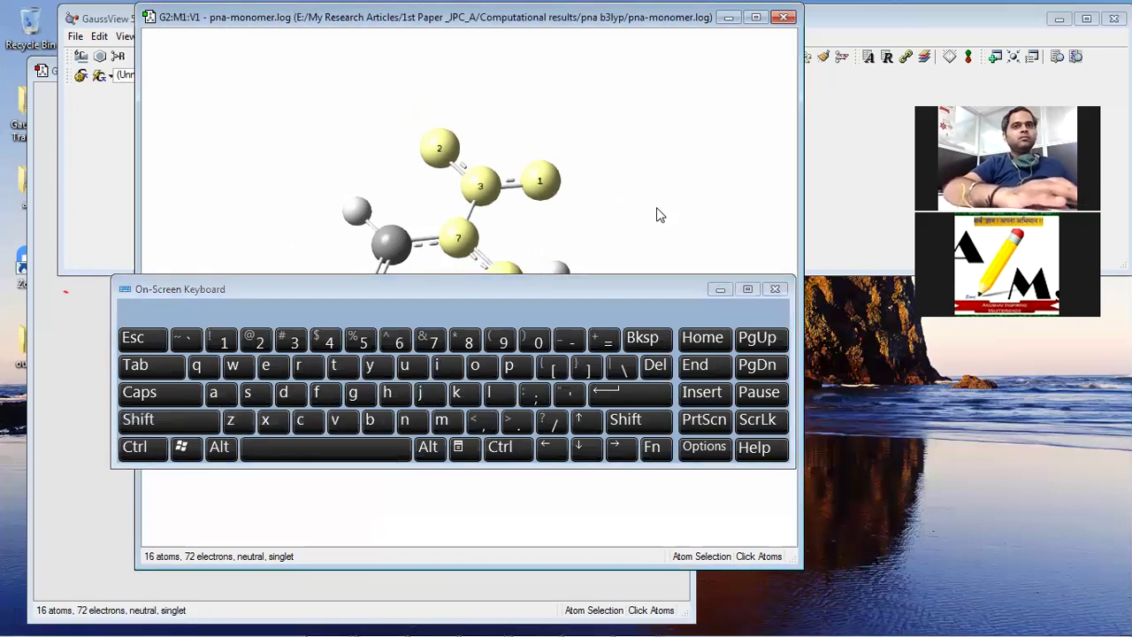
{"action": "left_click", "coordinate": [139, 447]}
{"action": "left_click", "coordinate": [213, 395]}
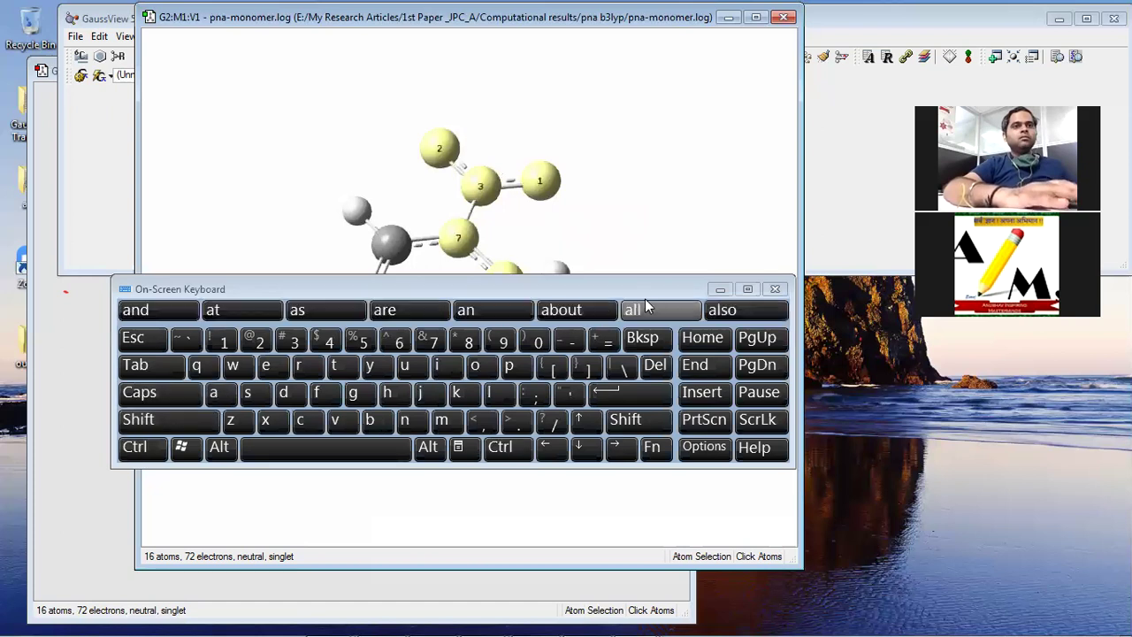
{"action": "left_click", "coordinate": [721, 290]}
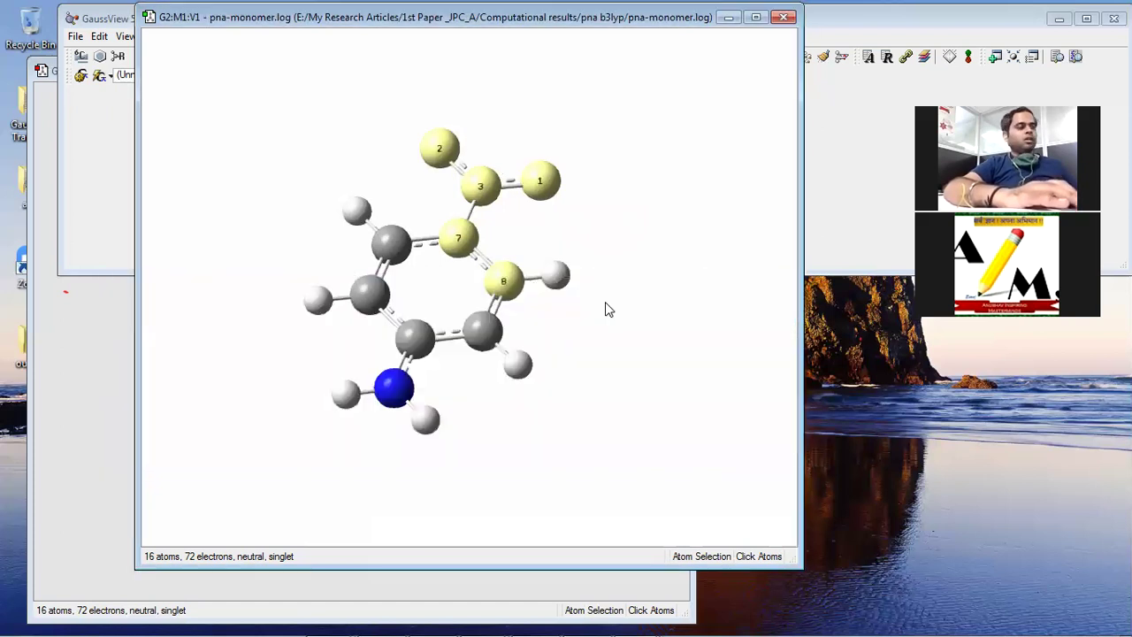
Copy the five selected pna-monomer atoms into a new molecule window and leave atom selection mode.
{"action": "key", "text": "Escape"}
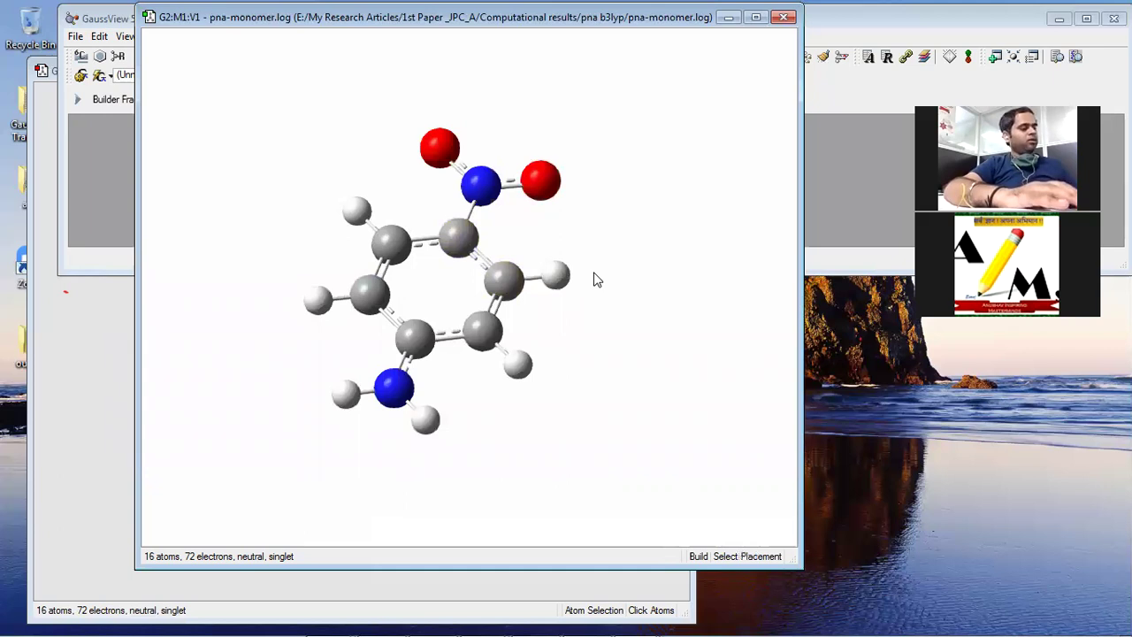
{"action": "key", "text": "ctrl+n"}
{"action": "key", "text": "ctrl+v"}
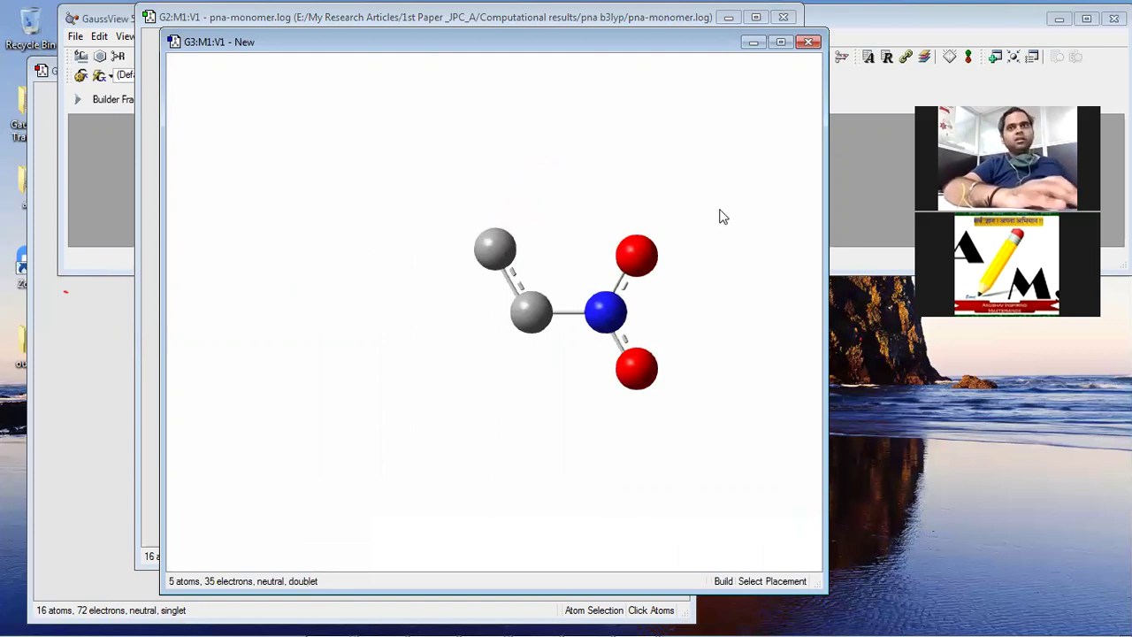
Return to the pna-monomer window and copy the entire molecule using the On-Screen Keyboard.
{"action": "left_click", "coordinate": [622, 17]}
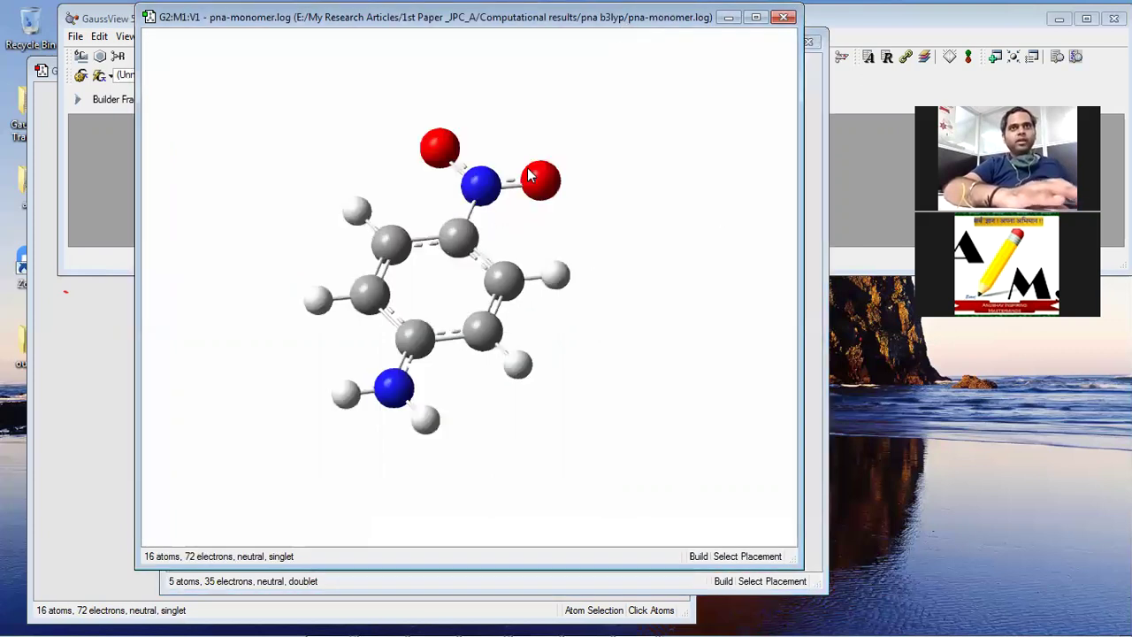
{"action": "mouse_move", "coordinate": [435, 618]}
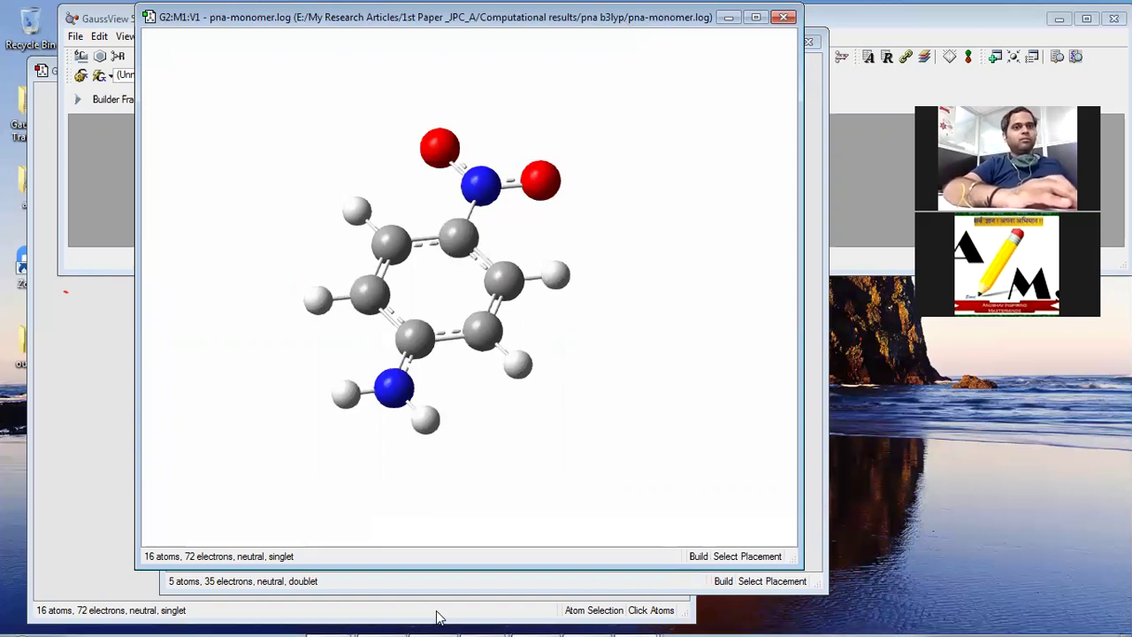
{"action": "left_click", "coordinate": [434, 618]}
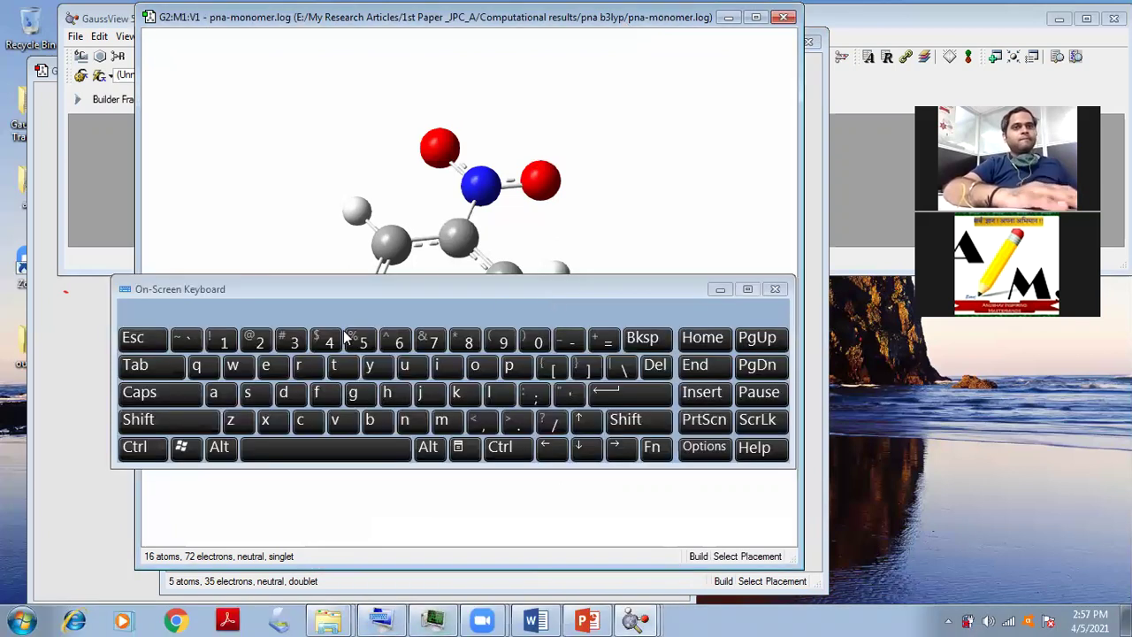
{"action": "left_click", "coordinate": [150, 449]}
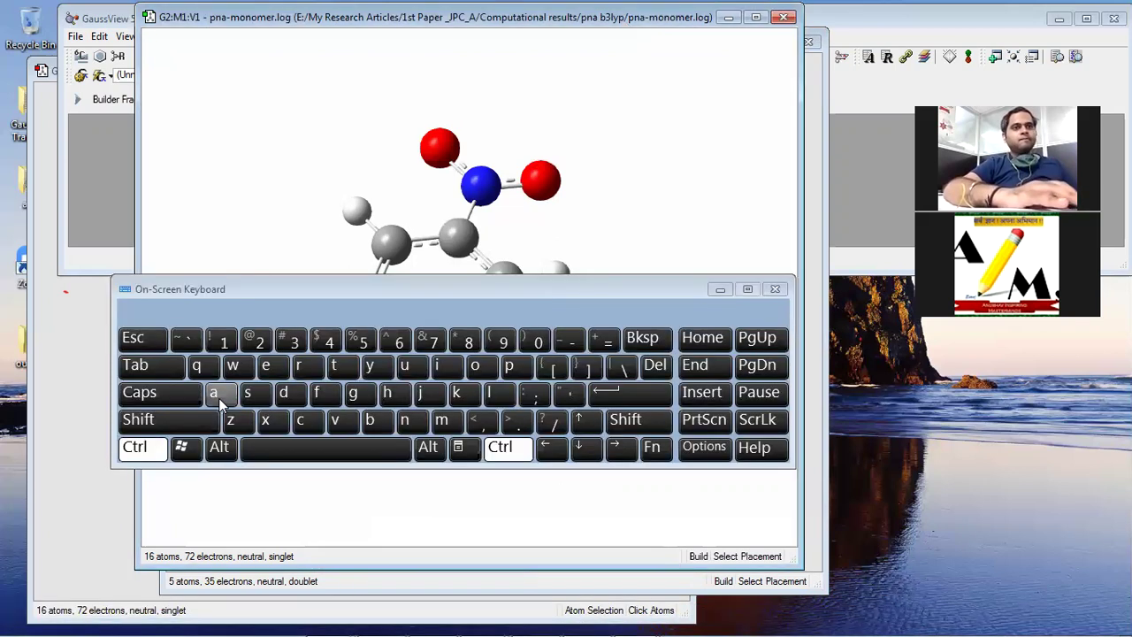
{"action": "left_click", "coordinate": [217, 392]}
{"action": "left_click", "coordinate": [587, 151]}
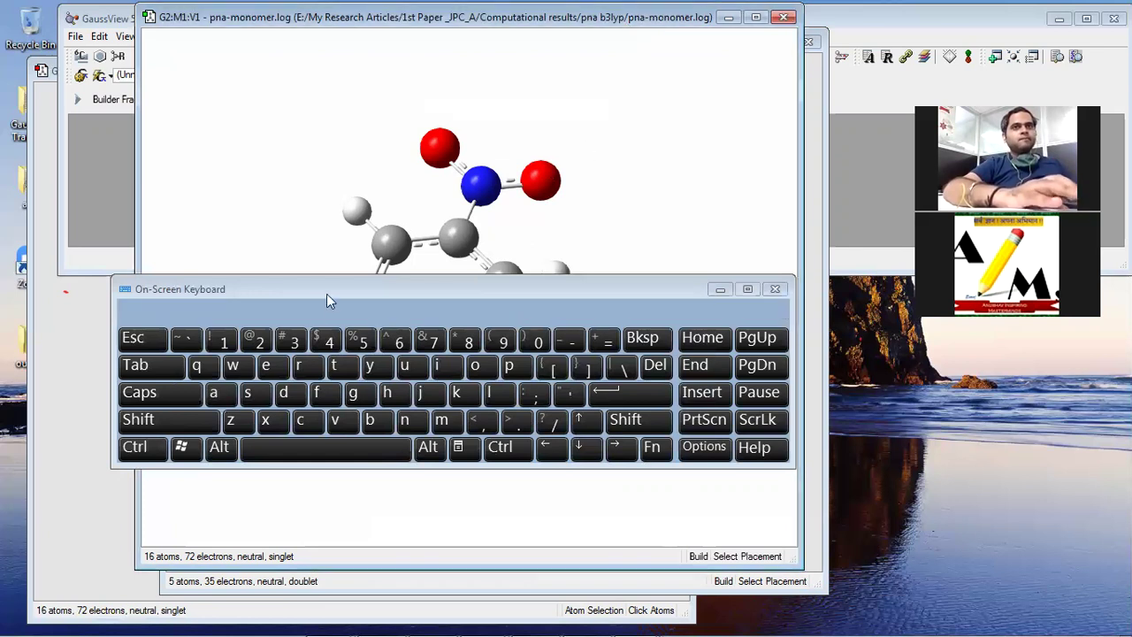
{"action": "left_click", "coordinate": [157, 448]}
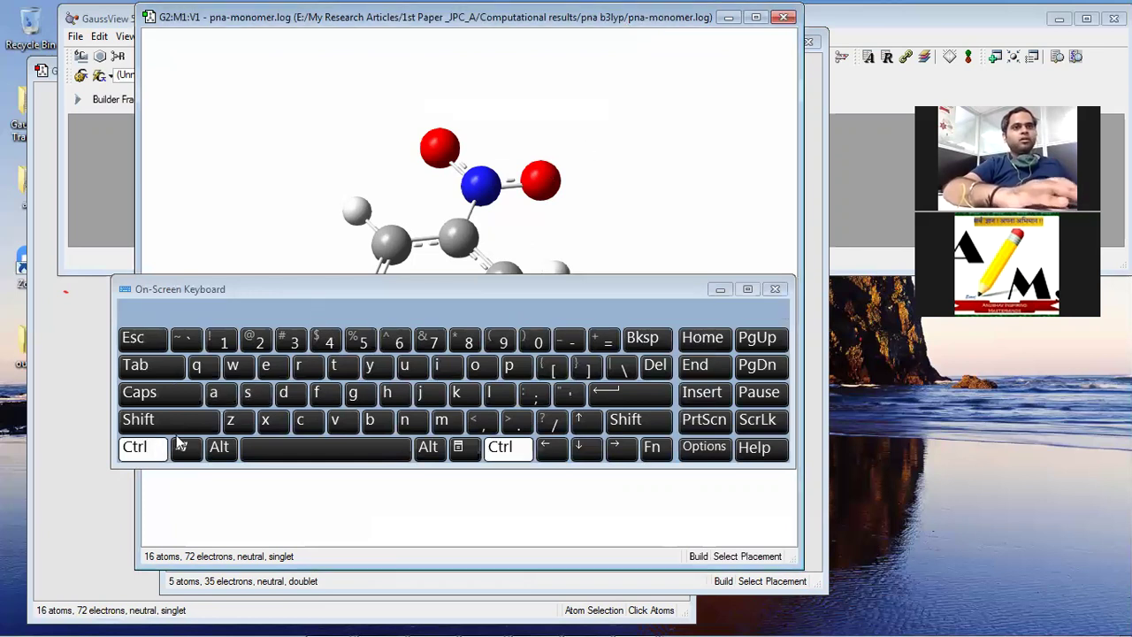
{"action": "left_click", "coordinate": [300, 422]}
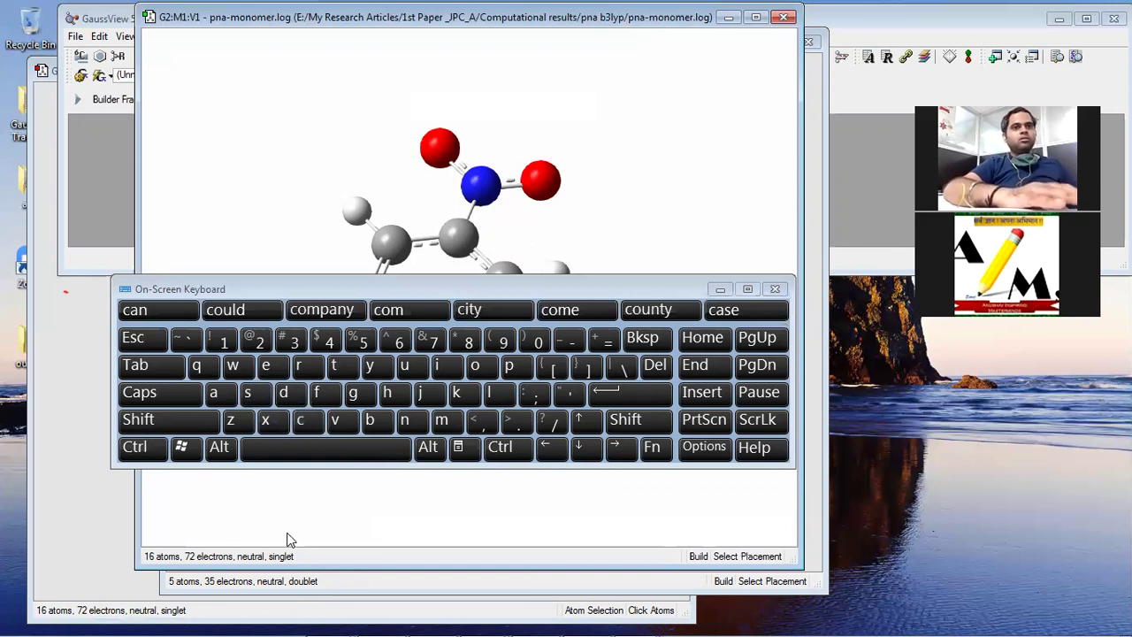
Minimize the On-Screen Keyboard, create another new molecule window, and paste the complete copied pna-monomer molecule into it.
{"action": "left_click", "coordinate": [288, 582]}
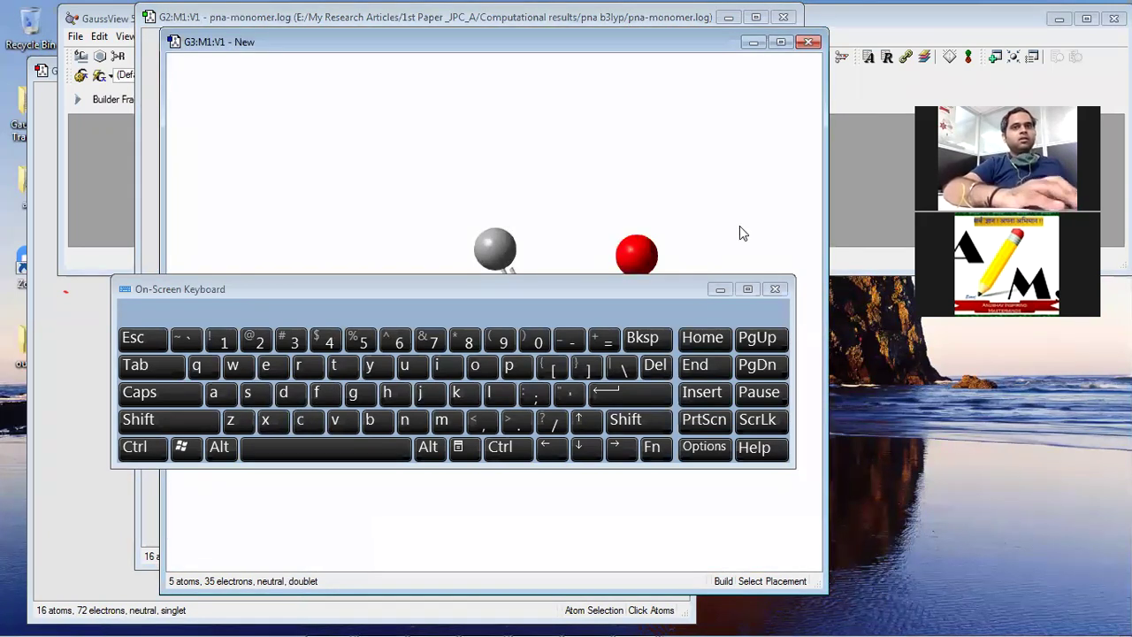
{"action": "left_click", "coordinate": [717, 291]}
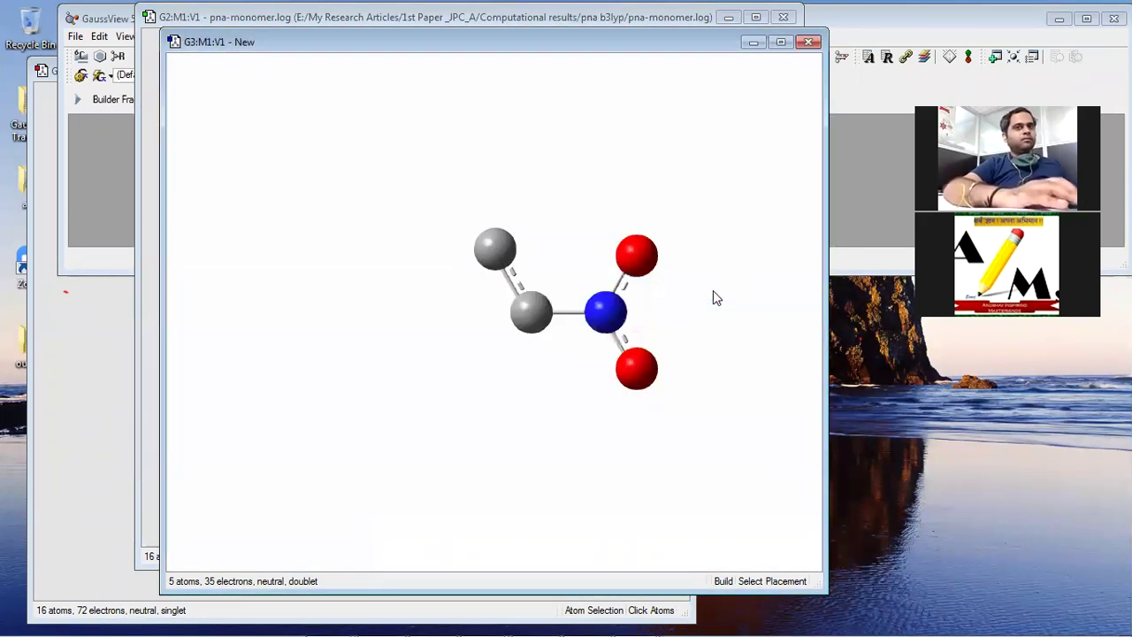
{"action": "key", "text": "ctrl+n"}
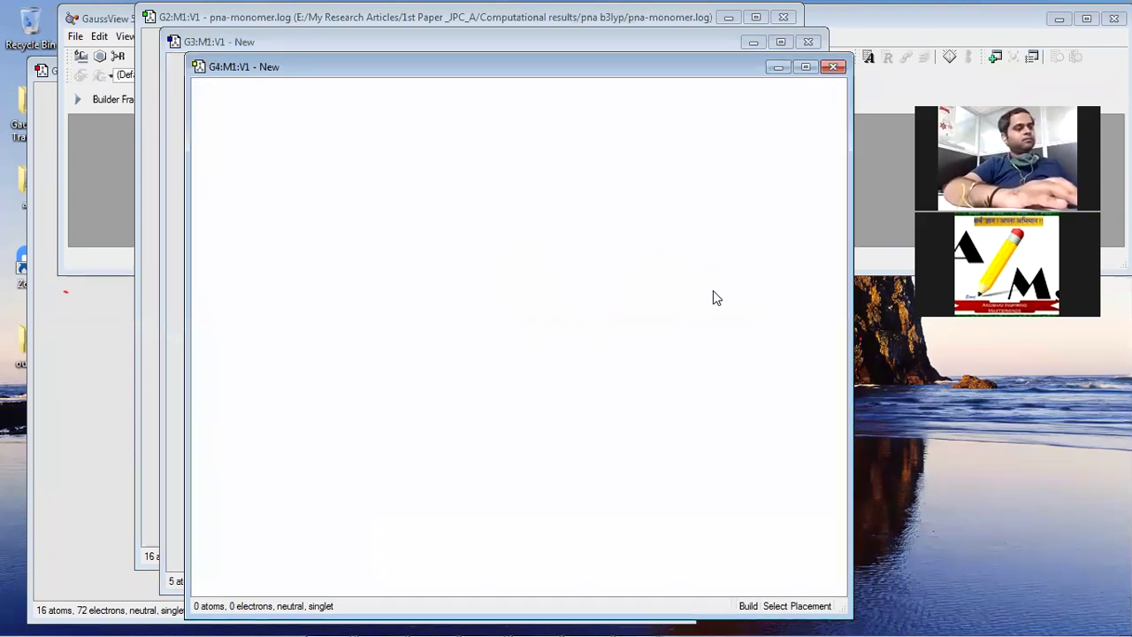
{"action": "key", "text": "ctrl+v"}
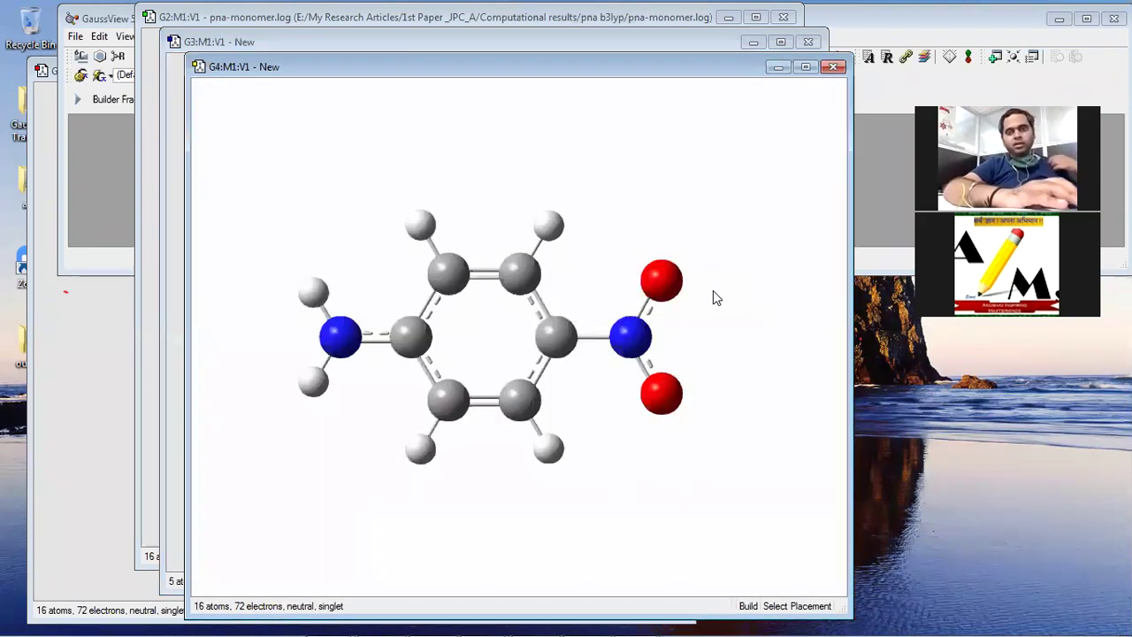
Close the five-atom window and the pna-monomer window, and reposition the remaining window holding the pasted molecule.
{"action": "left_click", "coordinate": [811, 43]}
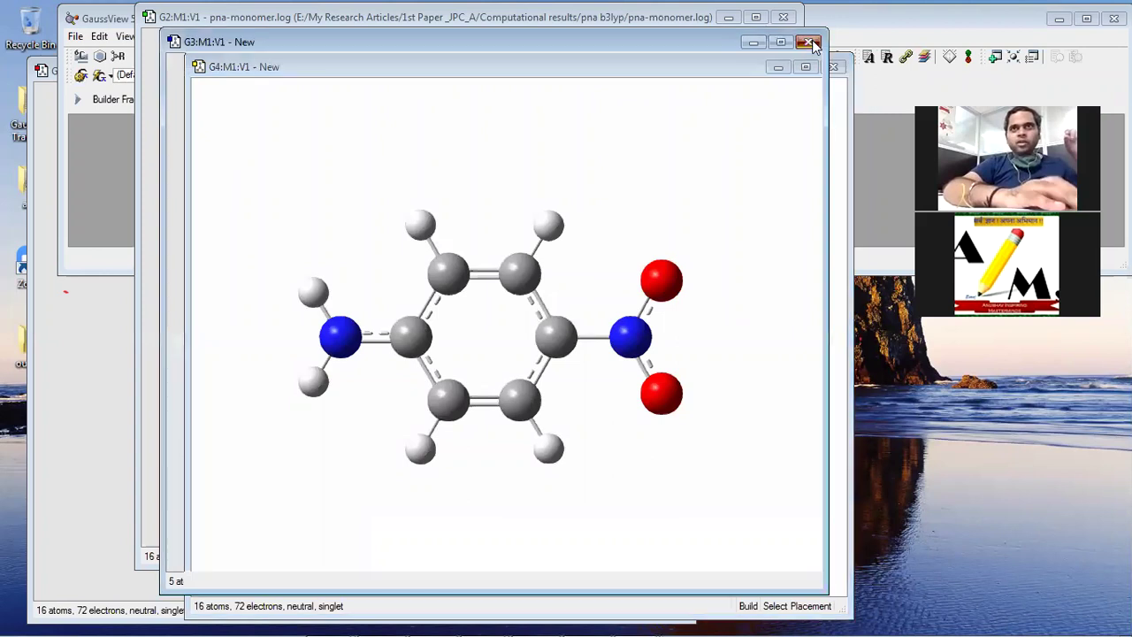
{"action": "left_click", "coordinate": [784, 18]}
{"action": "left_click_drag", "start_coordinate": [695, 69], "coordinate": [647, 27]}
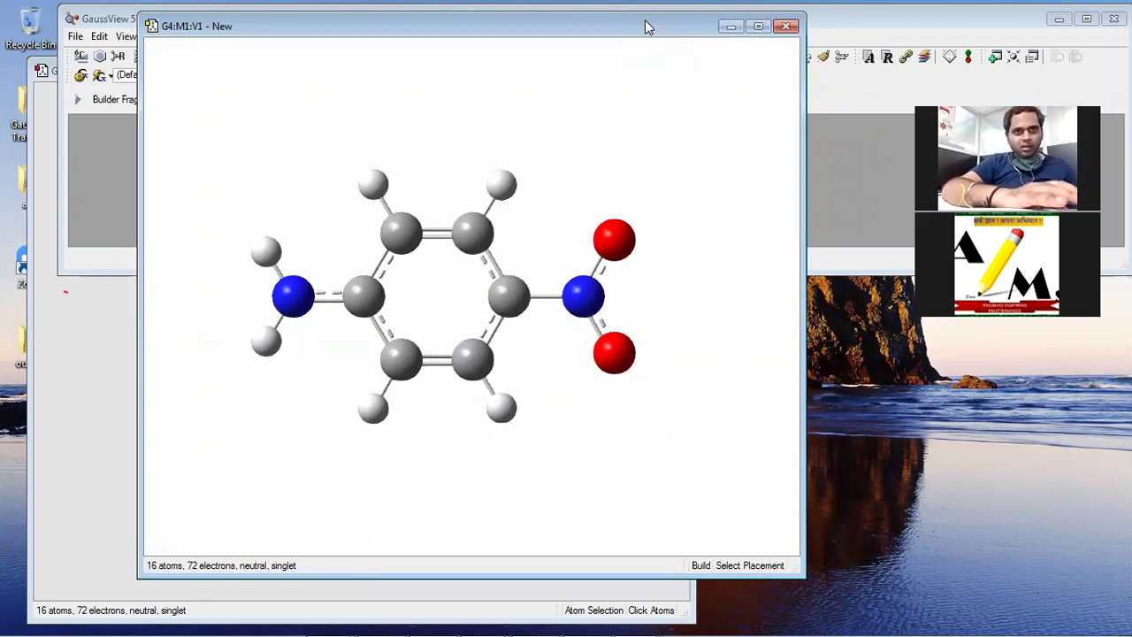
{"action": "left_click_drag", "start_coordinate": [646, 27], "coordinate": [655, 67]}
Try the 6-31G basis set in the Gaussian calculation setup of the pasted molecule, and close that molecule's window.
{"action": "left_click", "coordinate": [164, 36]}
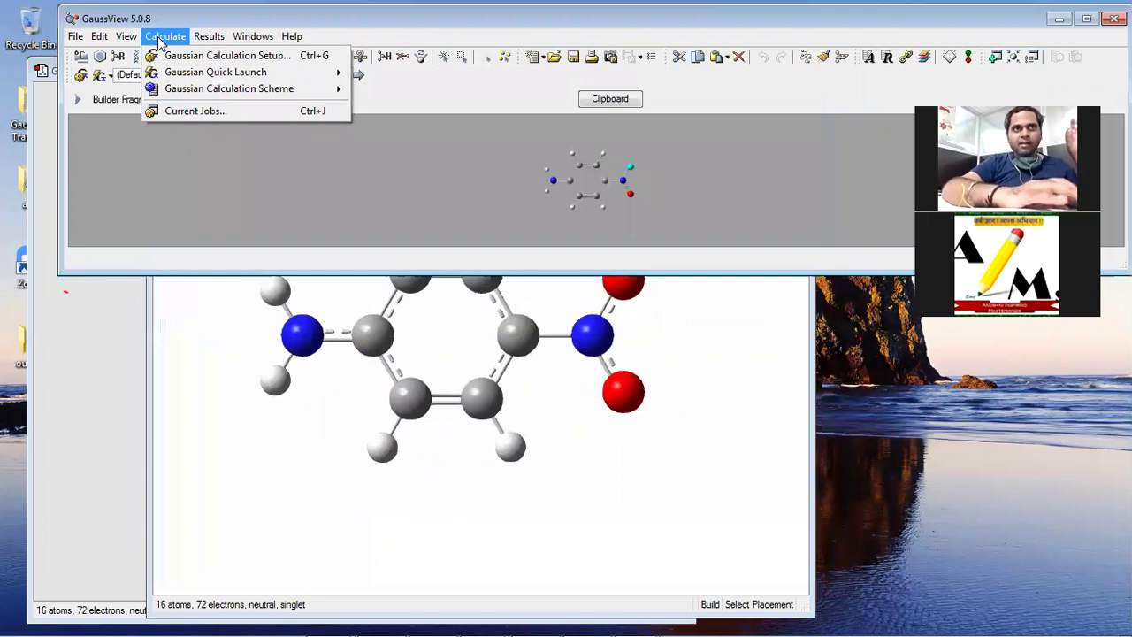
{"action": "left_click", "coordinate": [177, 57]}
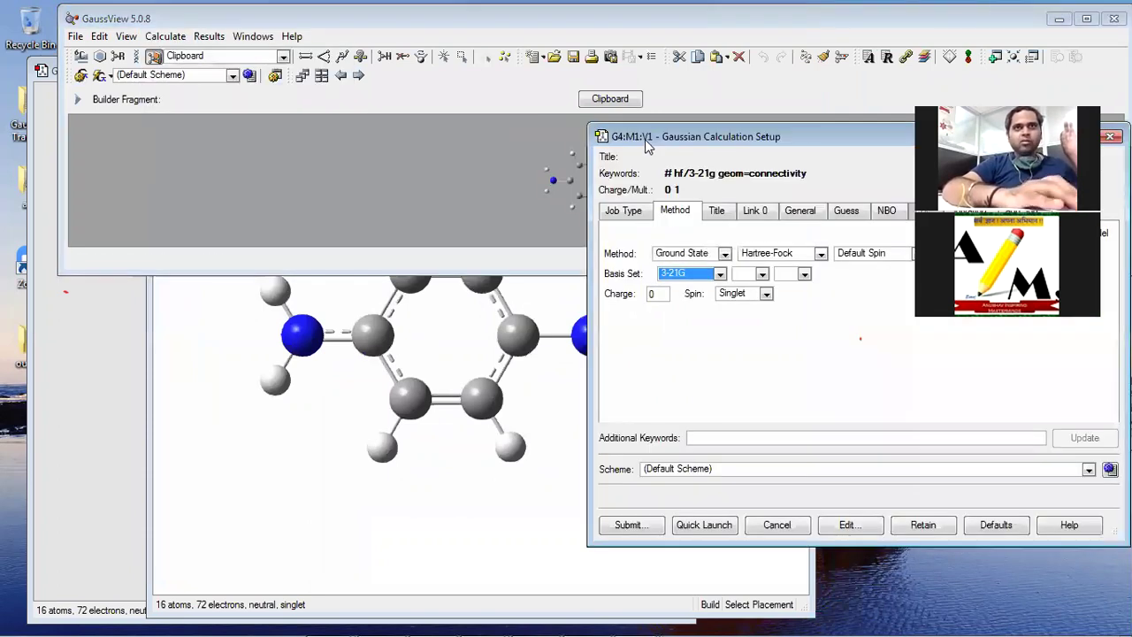
{"action": "left_click_drag", "start_coordinate": [546, 147], "coordinate": [282, 94]}
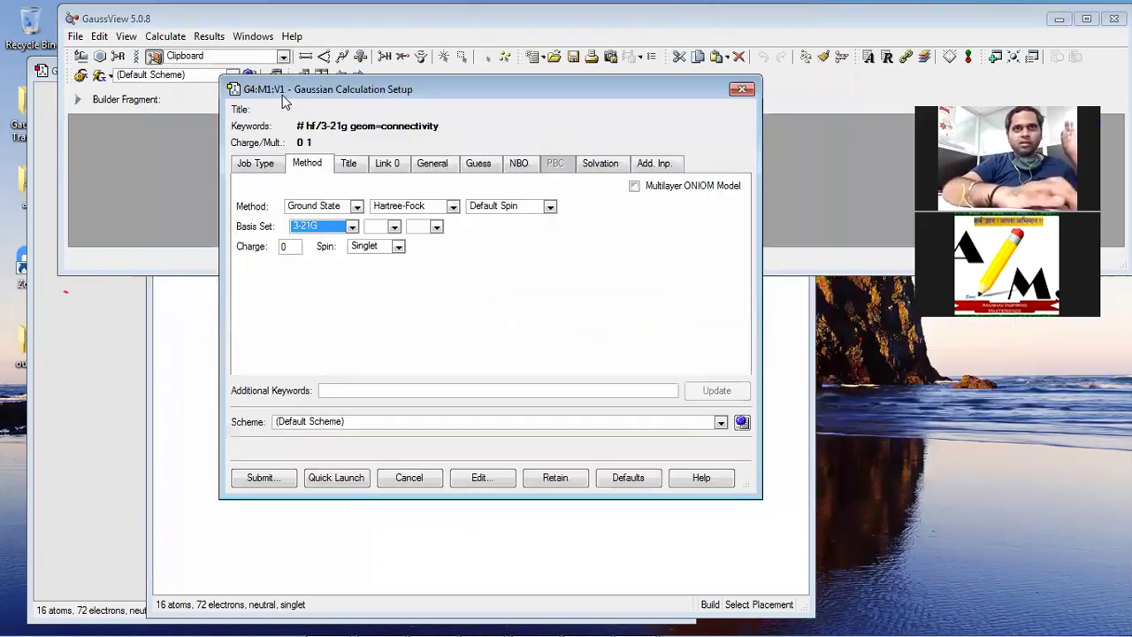
{"action": "left_click", "coordinate": [317, 227]}
{"action": "left_click", "coordinate": [324, 263]}
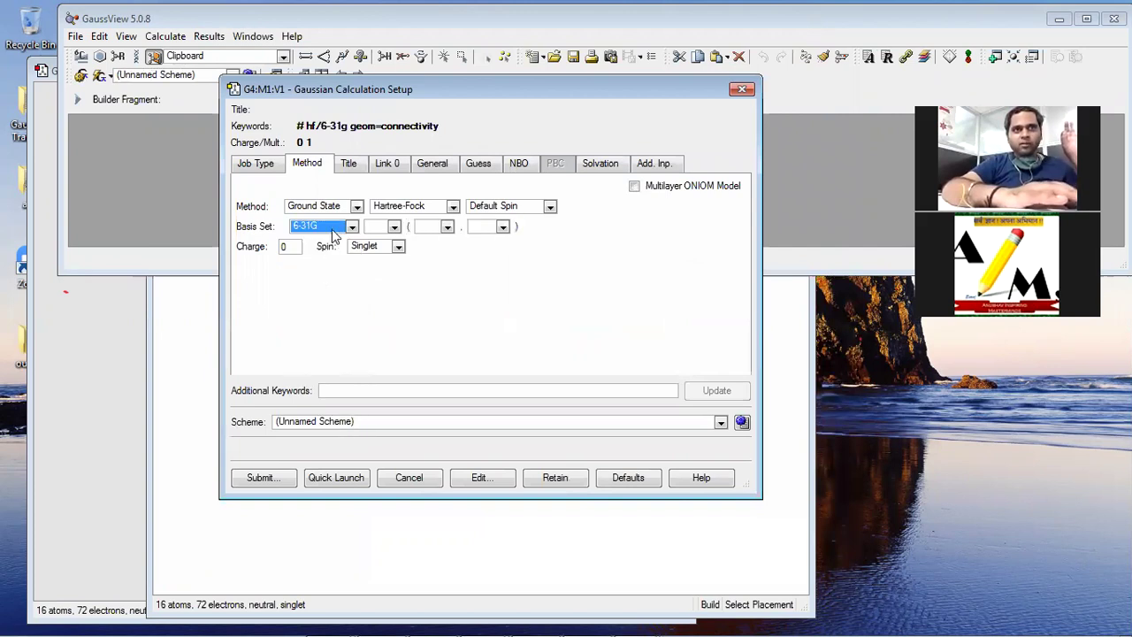
{"action": "left_click", "coordinate": [200, 433]}
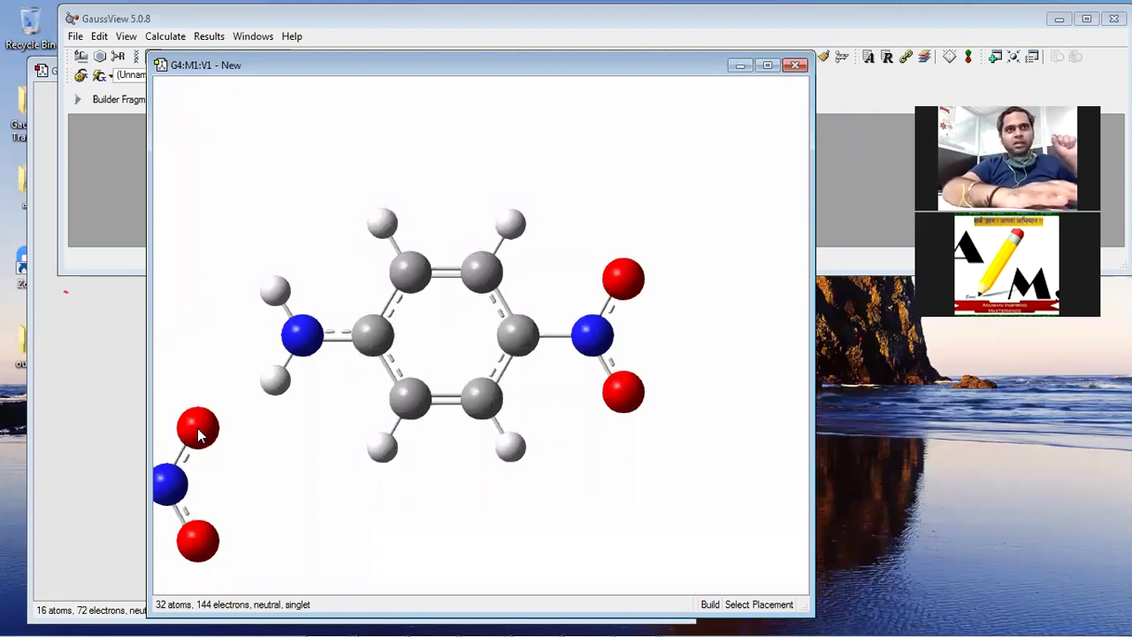
{"action": "left_click", "coordinate": [795, 67]}
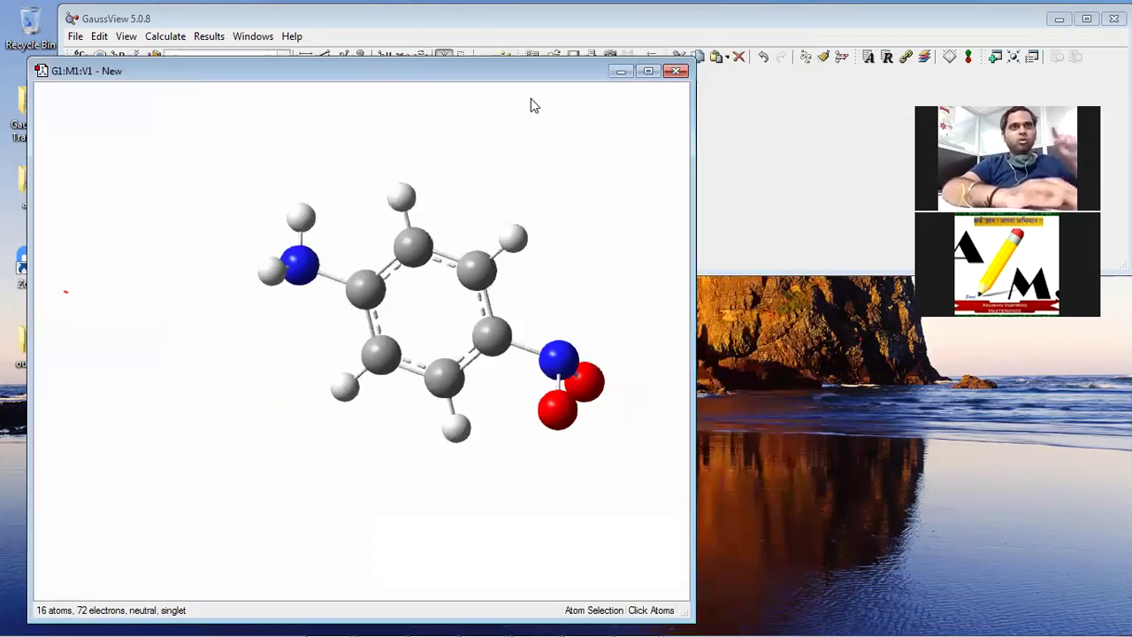
Open the Gaussian calculation setup for the originally built molecule and set its ground-state method to DFT with B3LYP.
{"action": "left_click", "coordinate": [246, 22]}
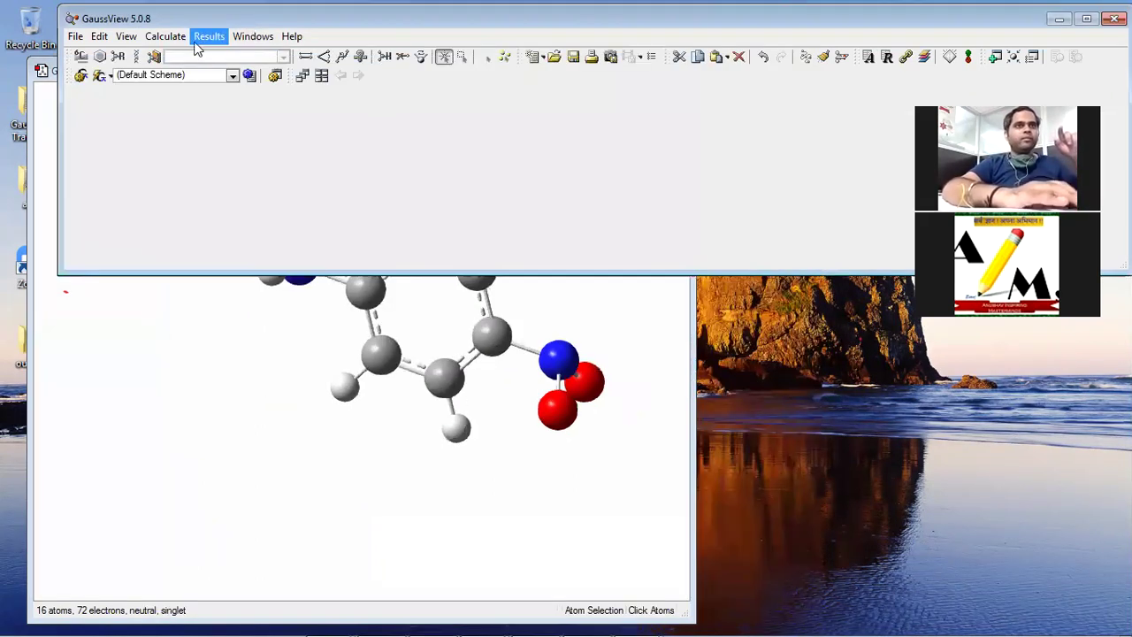
{"action": "left_click", "coordinate": [165, 36]}
{"action": "left_click", "coordinate": [172, 54]}
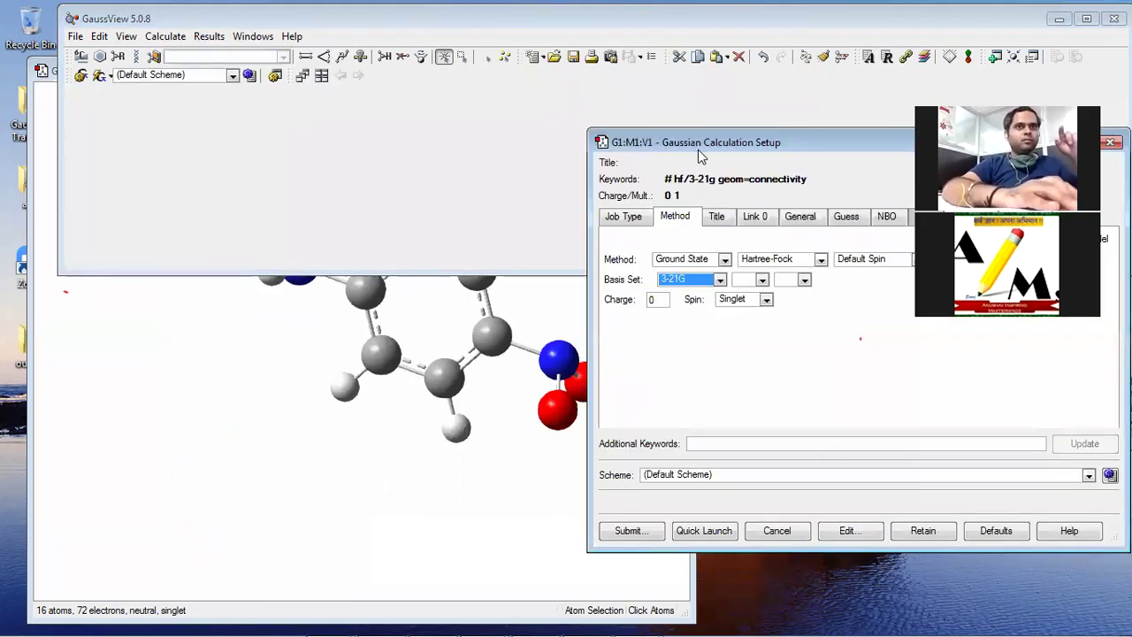
{"action": "left_click_drag", "start_coordinate": [701, 146], "coordinate": [270, 116]}
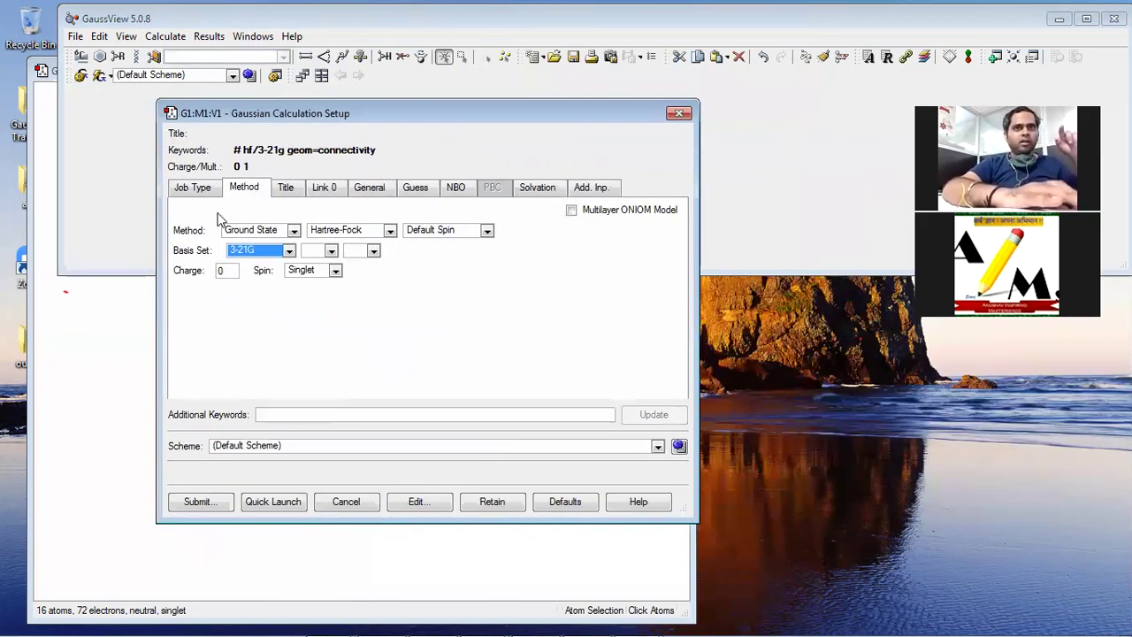
{"action": "left_click", "coordinate": [388, 230]}
{"action": "left_click", "coordinate": [345, 274]}
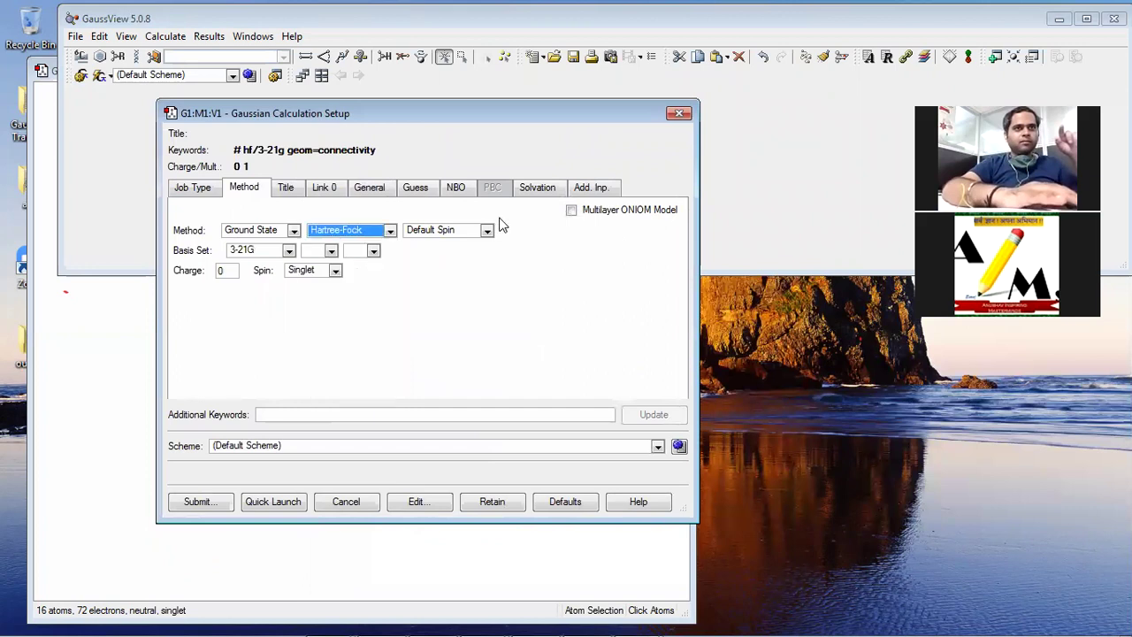
{"action": "left_click", "coordinate": [389, 231]}
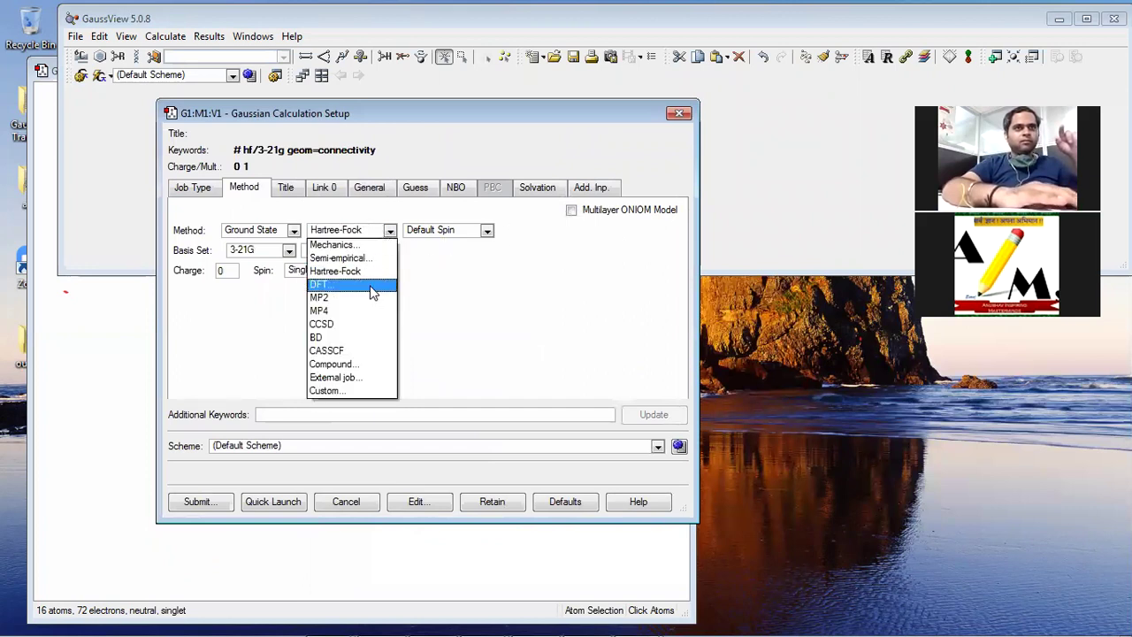
{"action": "left_click", "coordinate": [373, 293]}
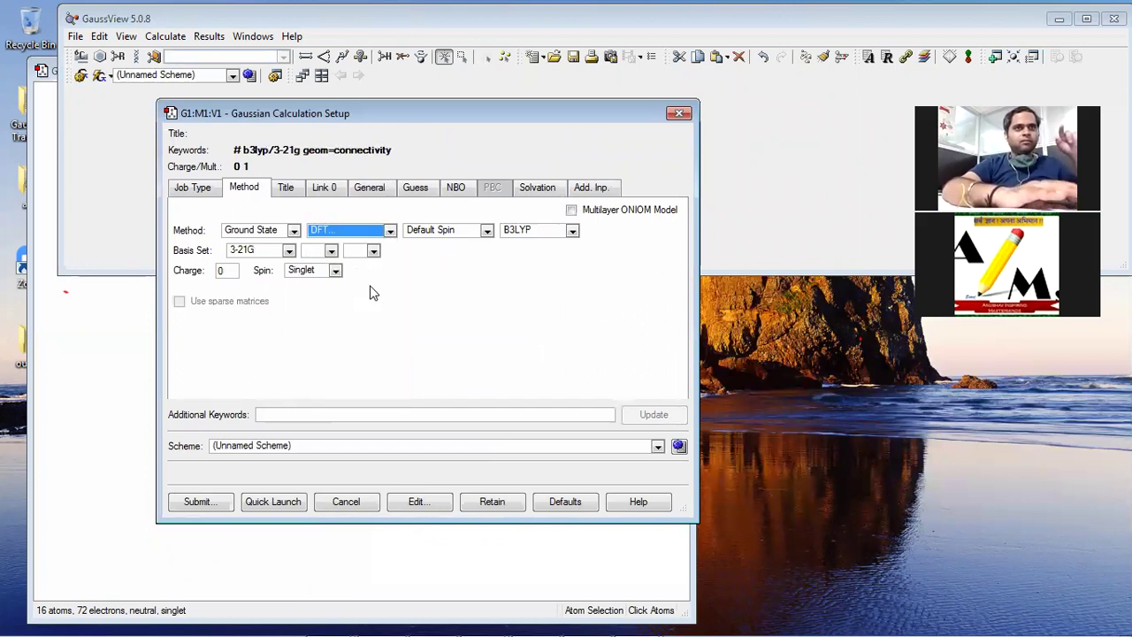
Set the basis set for the originally built molecule to 6-311++G(d,p).
{"action": "left_click", "coordinate": [288, 251]}
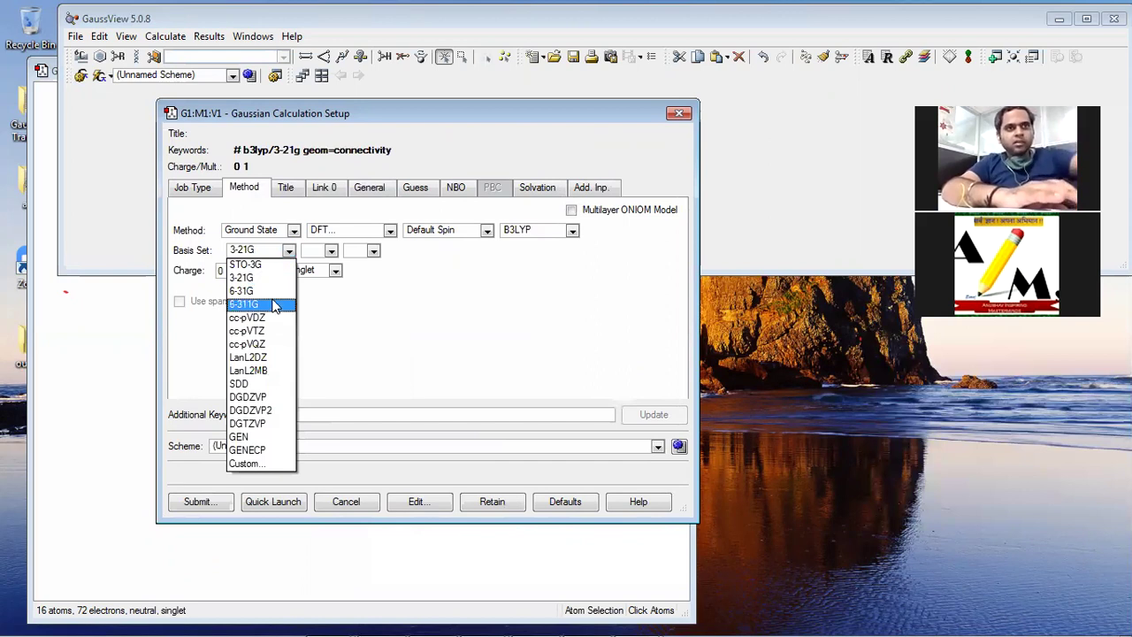
{"action": "left_click", "coordinate": [274, 305]}
{"action": "left_click", "coordinate": [331, 251]}
{"action": "left_click", "coordinate": [319, 277]}
{"action": "left_click", "coordinate": [383, 251]}
{"action": "left_click", "coordinate": [379, 269]}
{"action": "left_click", "coordinate": [434, 251]}
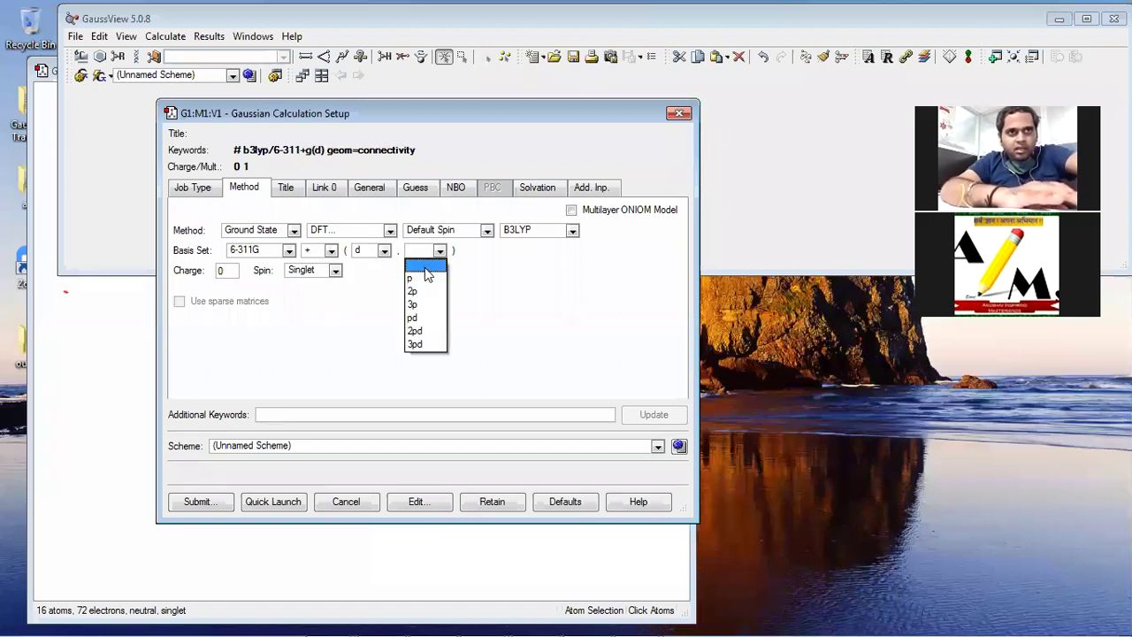
{"action": "left_click", "coordinate": [423, 275]}
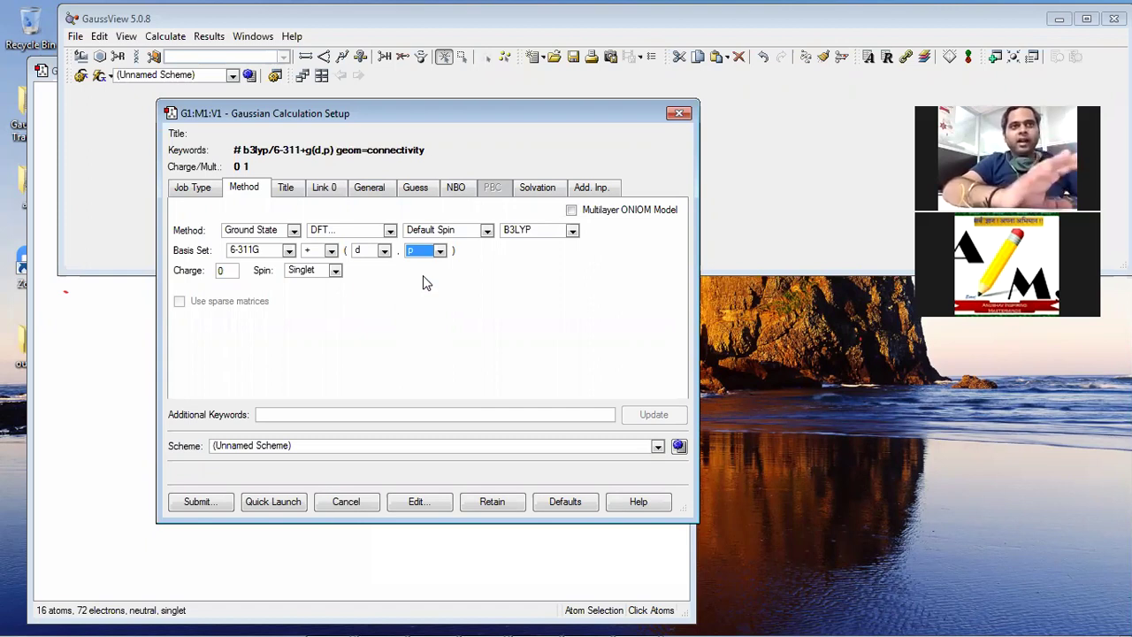
{"action": "left_click", "coordinate": [331, 251]}
{"action": "left_click", "coordinate": [323, 293]}
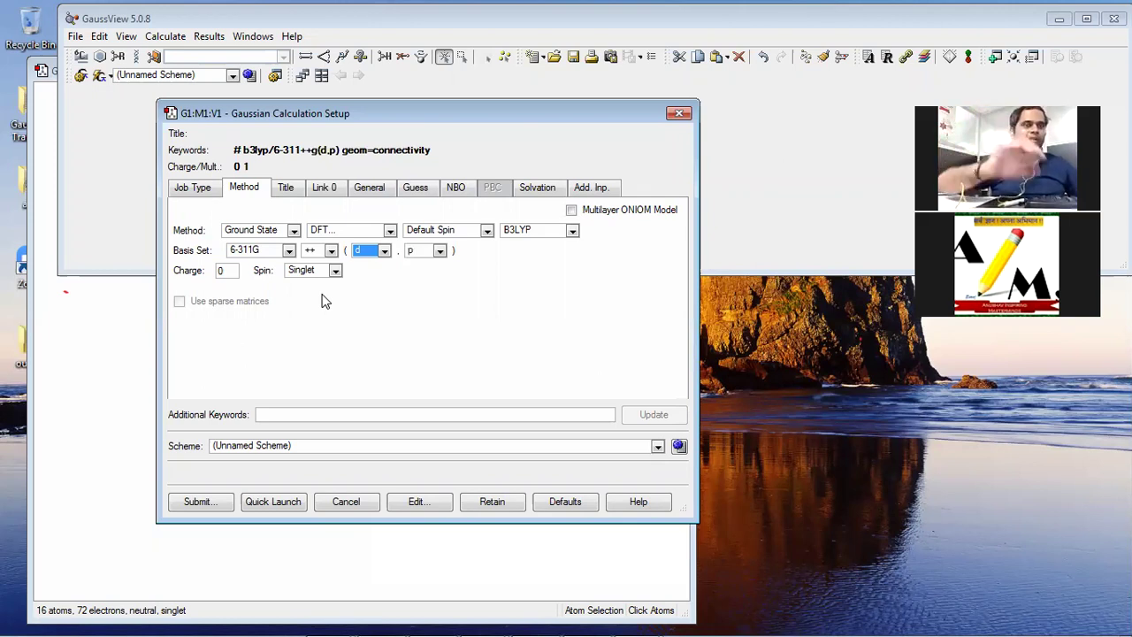
Close the calculation setup and the originally built molecule, and create a new empty molecule window.
{"action": "left_click", "coordinate": [679, 116]}
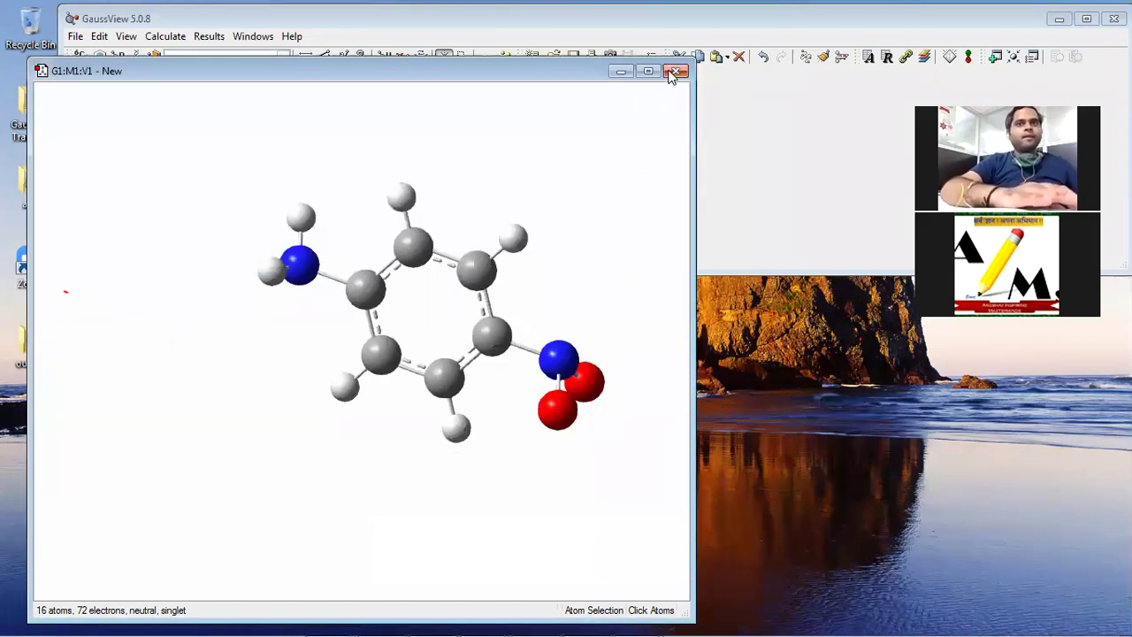
{"action": "left_click", "coordinate": [676, 70]}
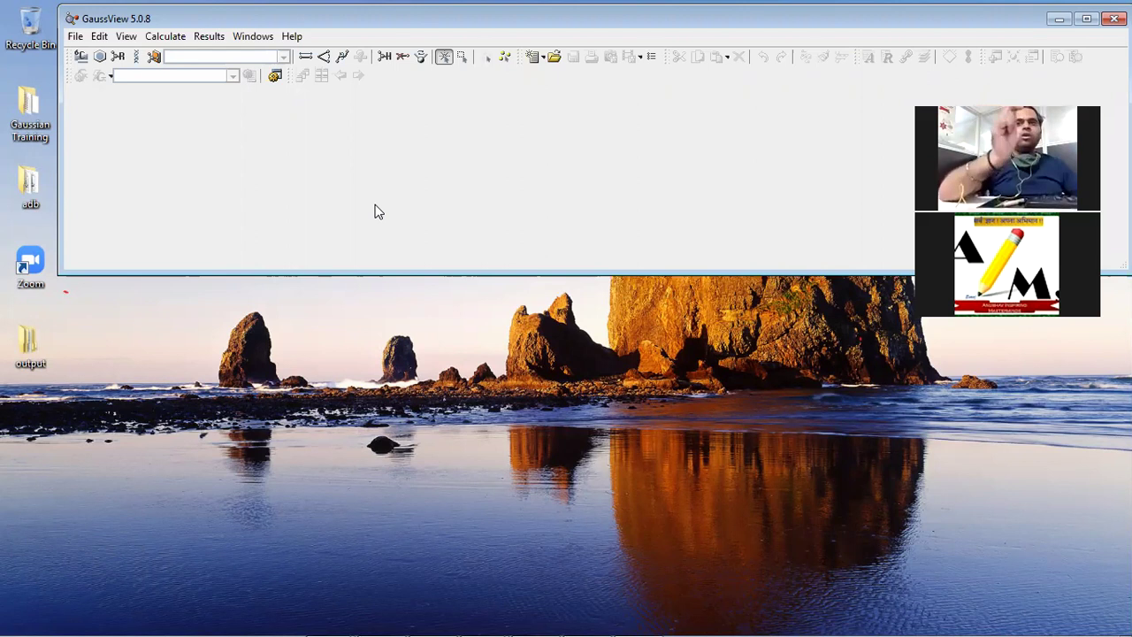
{"action": "left_click", "coordinate": [180, 37]}
{"action": "left_click", "coordinate": [147, 164]}
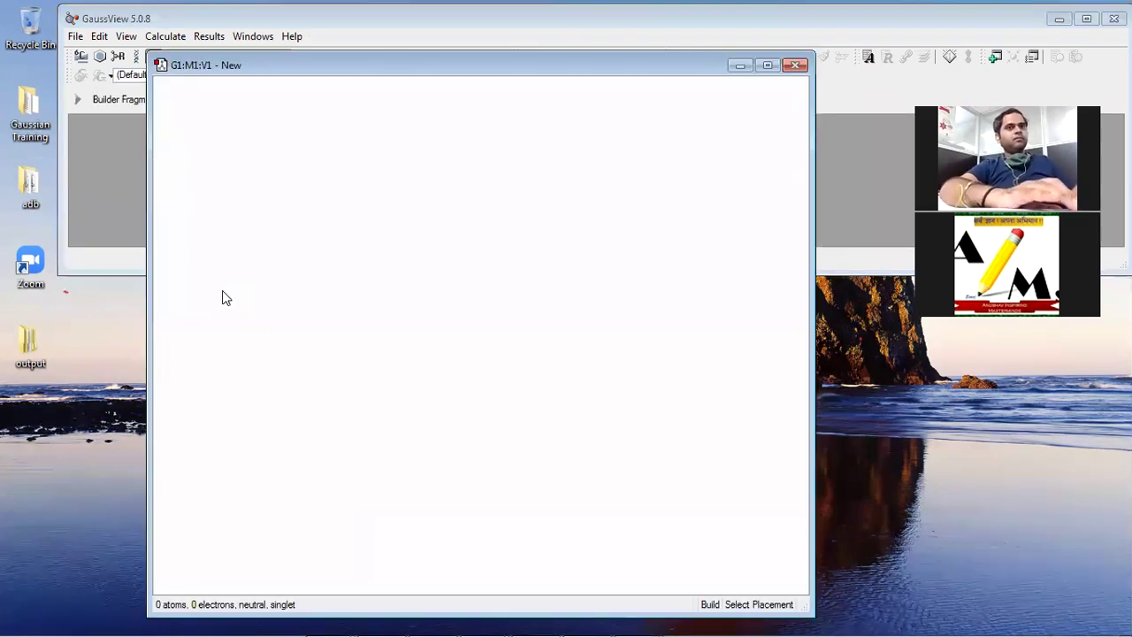
{"action": "left_click", "coordinate": [222, 292]}
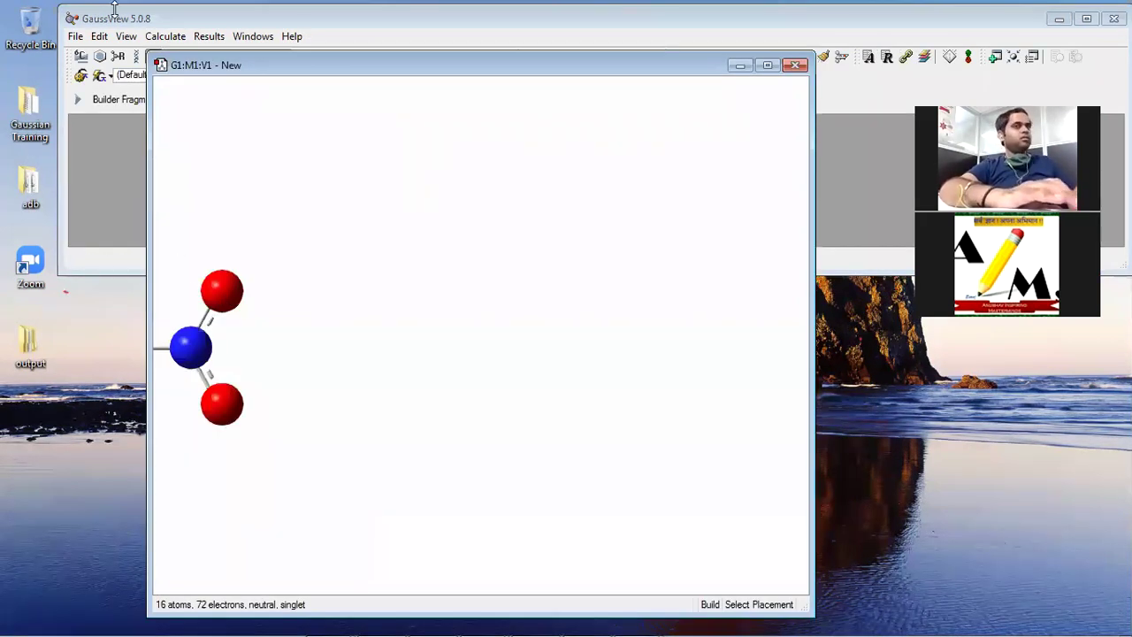
{"action": "left_click", "coordinate": [99, 36]}
{"action": "left_click", "coordinate": [123, 56]}
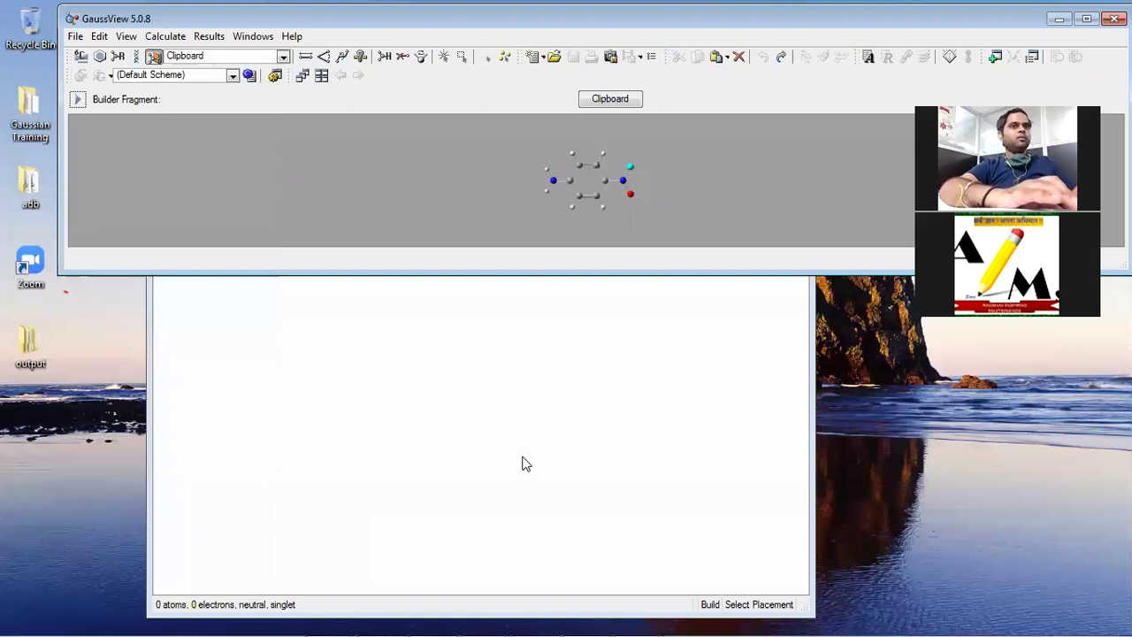
Place the copied para-nitroaniline molecule in the new window, rotate and shrink it to fit, and move the window aside.
{"action": "left_click", "coordinate": [522, 463]}
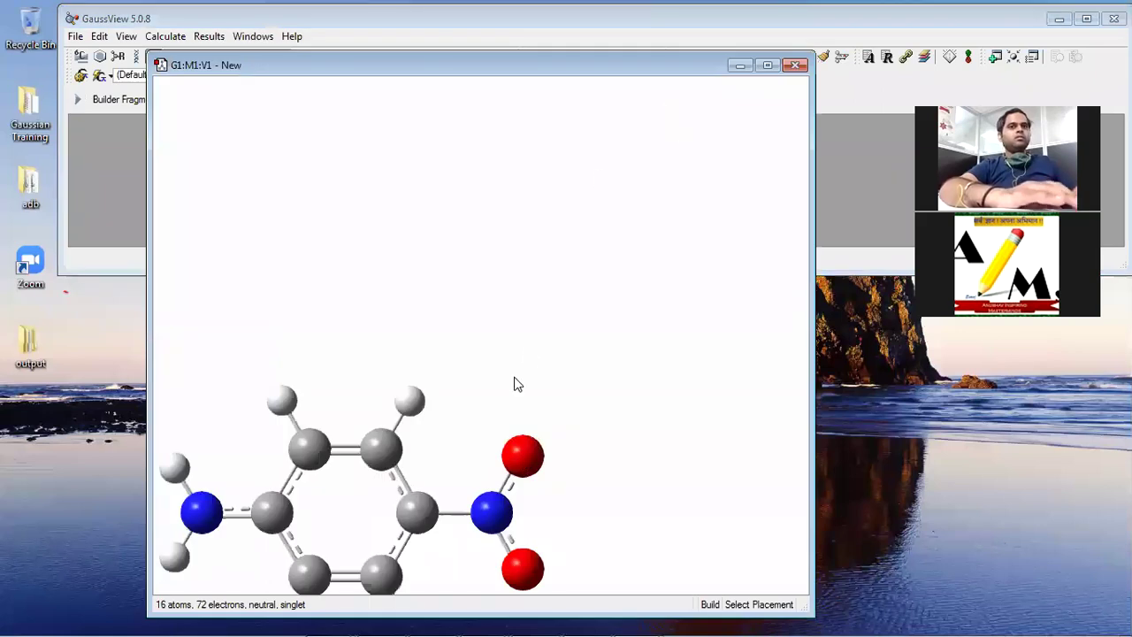
{"action": "left_click_drag", "start_coordinate": [555, 241], "coordinate": [563, 222]}
{"action": "right_click_drag", "start_coordinate": [549, 266], "coordinate": [565, 195]}
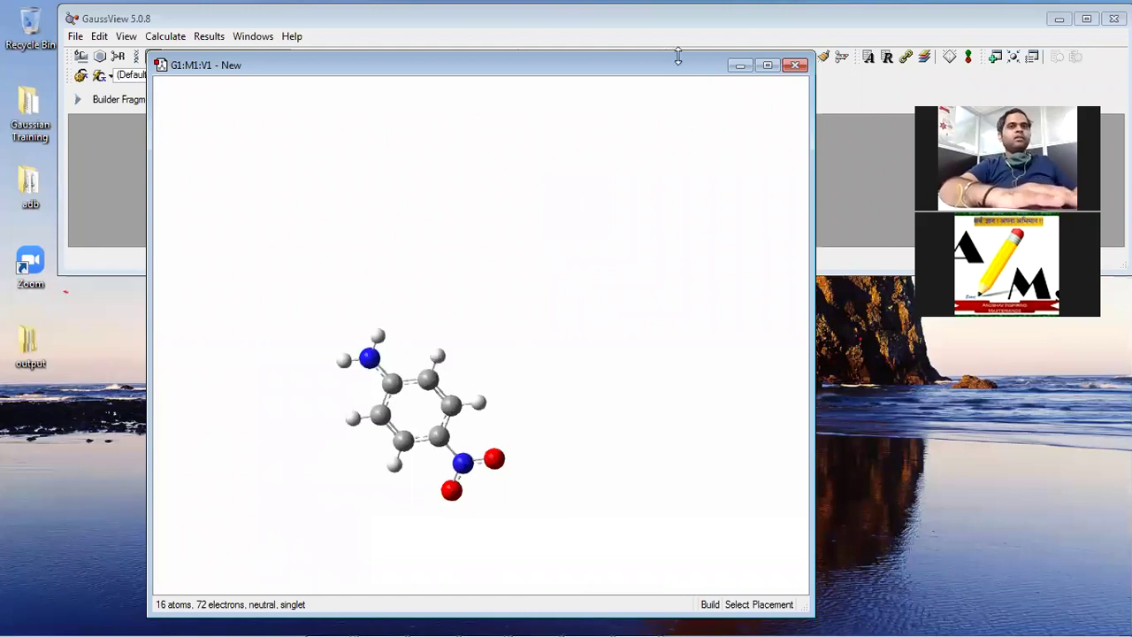
{"action": "left_click_drag", "start_coordinate": [557, 65], "coordinate": [766, 23]}
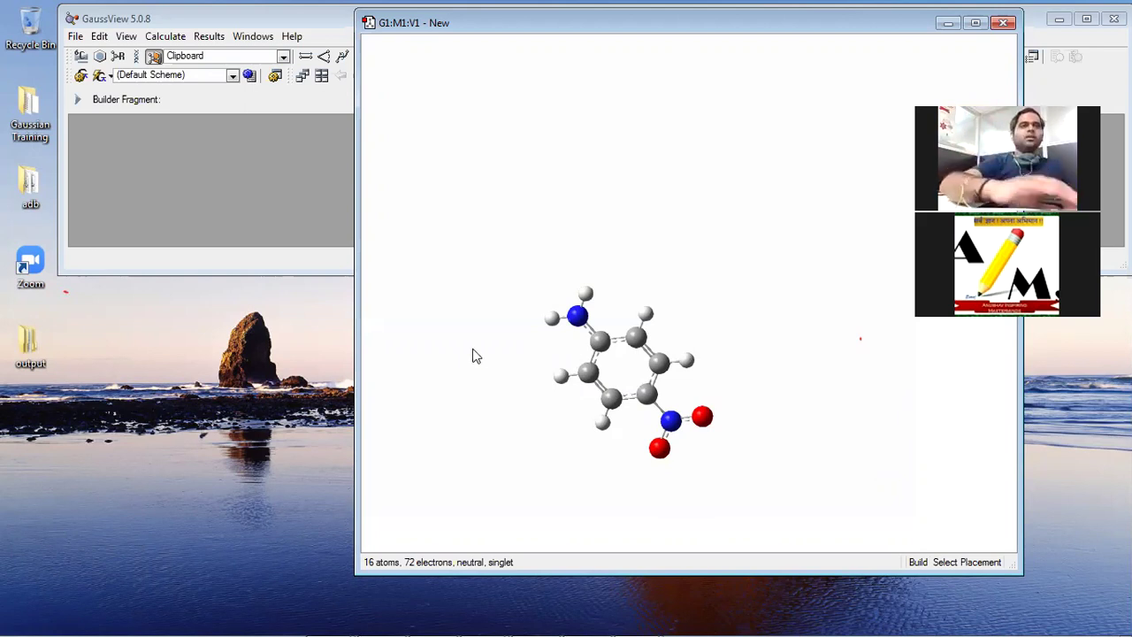
Open the Gaussian calculation setup for the newly placed molecule and set the job type to Optimization.
{"action": "left_click", "coordinate": [237, 21]}
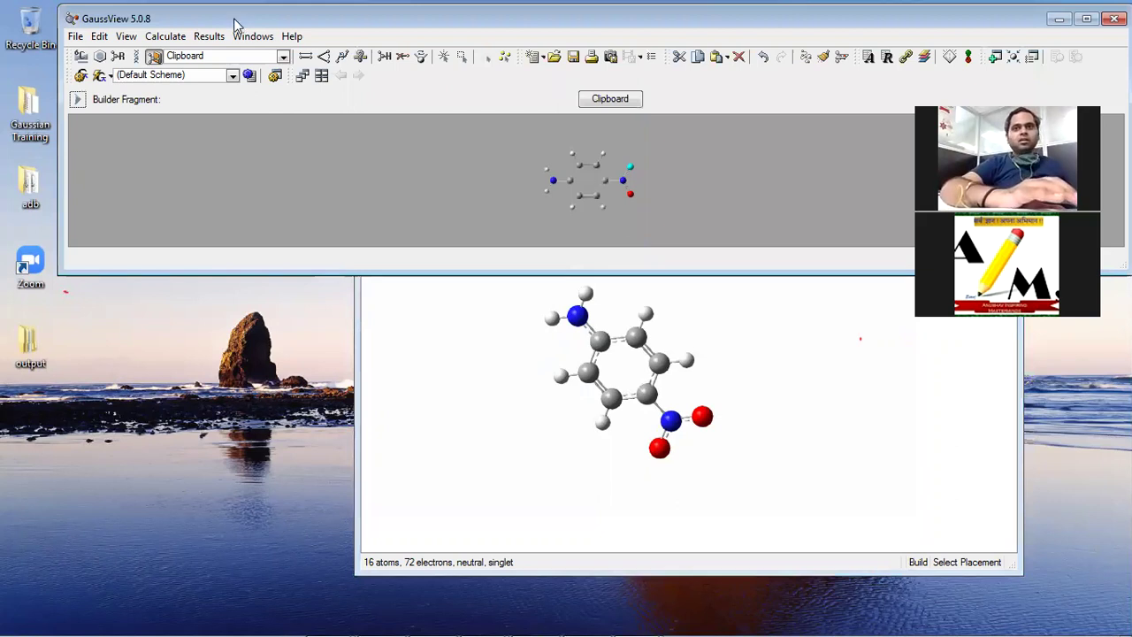
{"action": "left_click", "coordinate": [175, 38]}
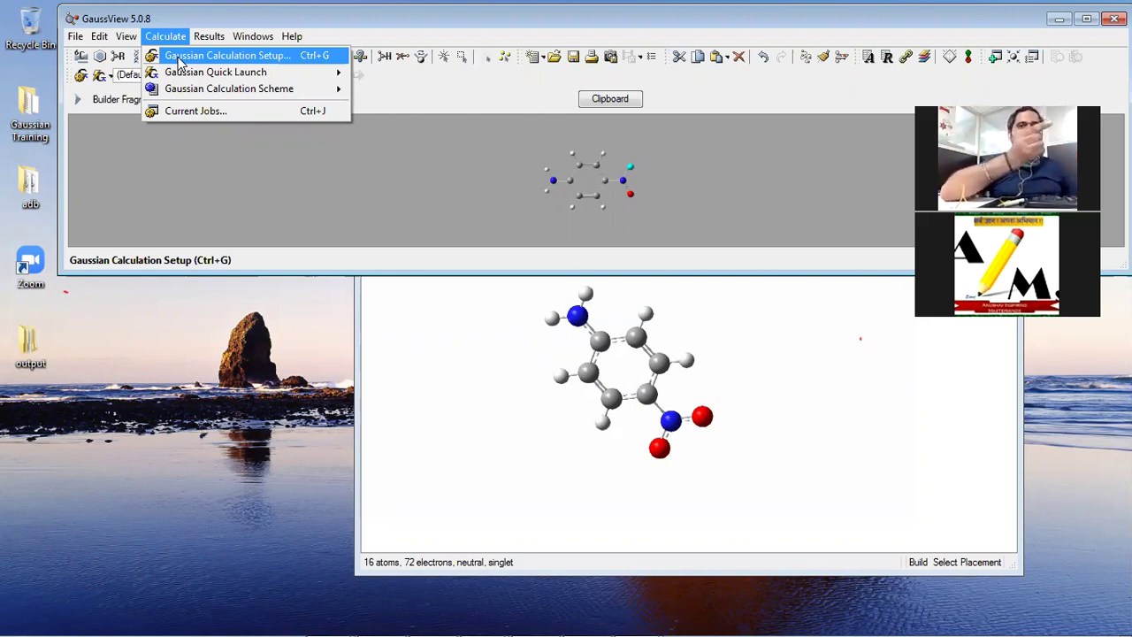
{"action": "left_click", "coordinate": [179, 58]}
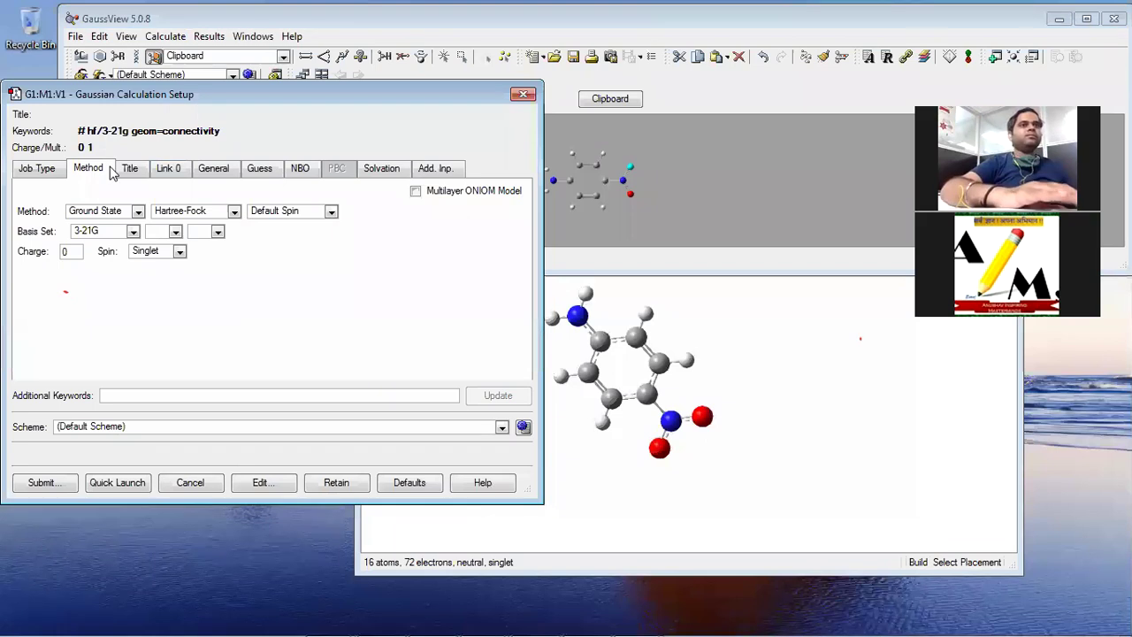
{"action": "left_click", "coordinate": [49, 177]}
{"action": "left_click", "coordinate": [55, 195]}
{"action": "left_click", "coordinate": [54, 224]}
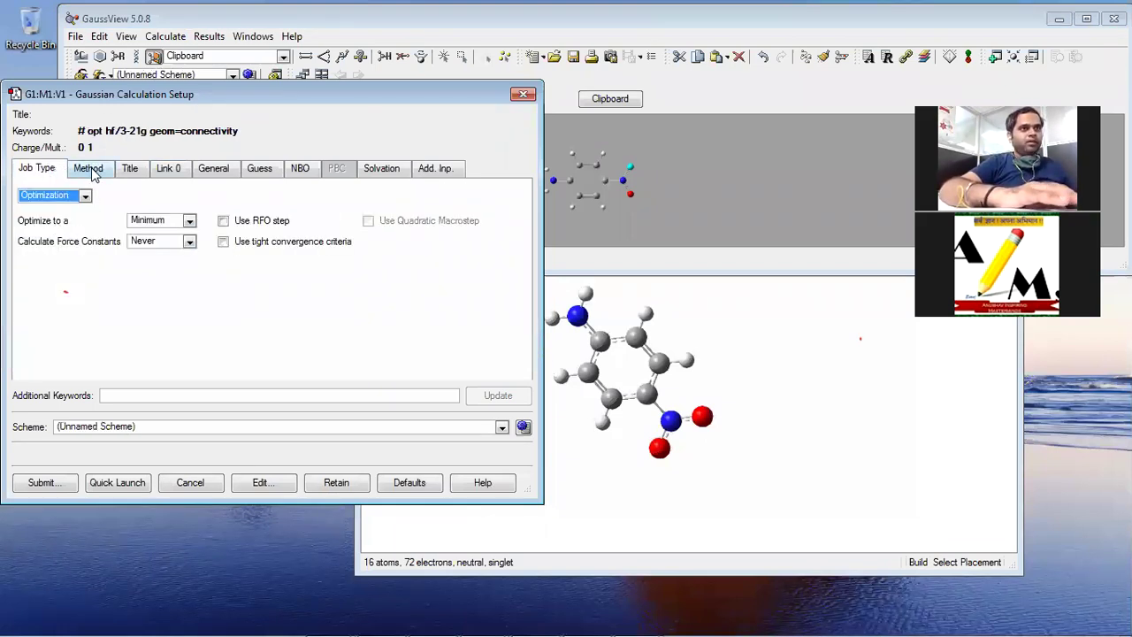
Set the optimization's ground-state method to DFT with the B3LYP functional.
{"action": "left_click", "coordinate": [92, 170]}
{"action": "left_click", "coordinate": [170, 218]}
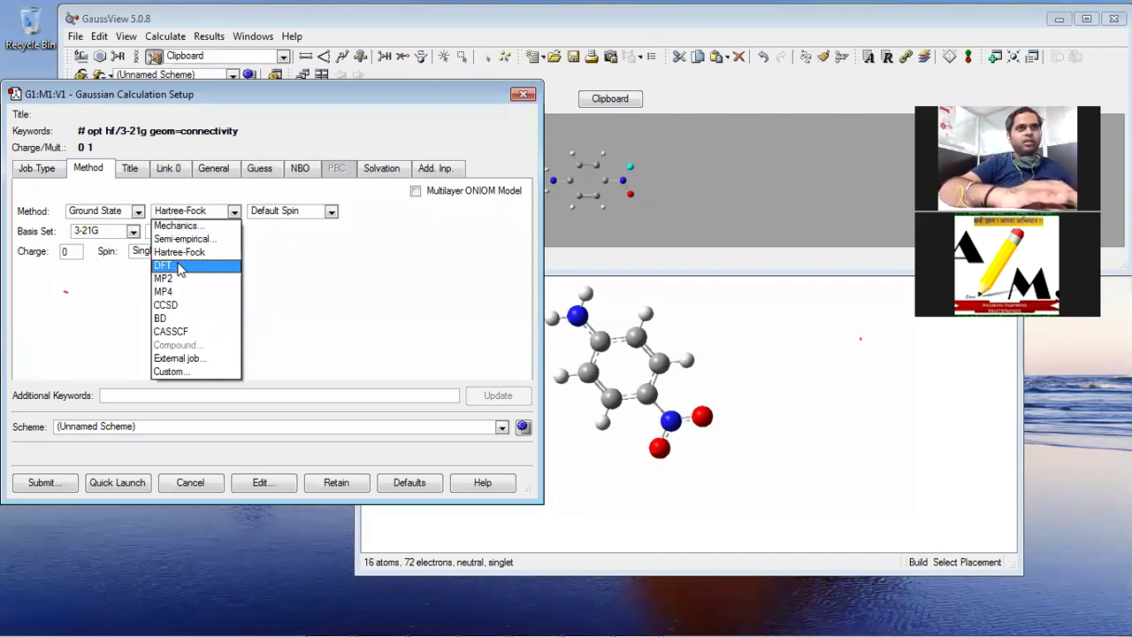
{"action": "left_click", "coordinate": [213, 264]}
Set the optimization's basis set to 6-311G with ++ diffuse functions and (d,p) polarization.
{"action": "left_click", "coordinate": [116, 232]}
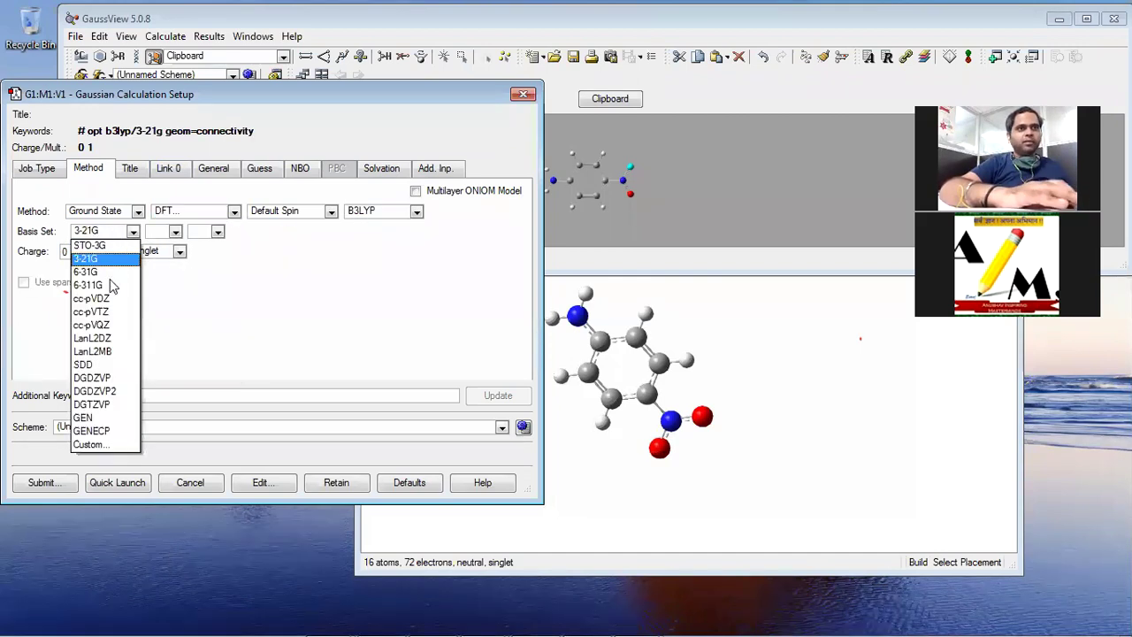
{"action": "left_click", "coordinate": [110, 283]}
{"action": "left_click", "coordinate": [164, 232]}
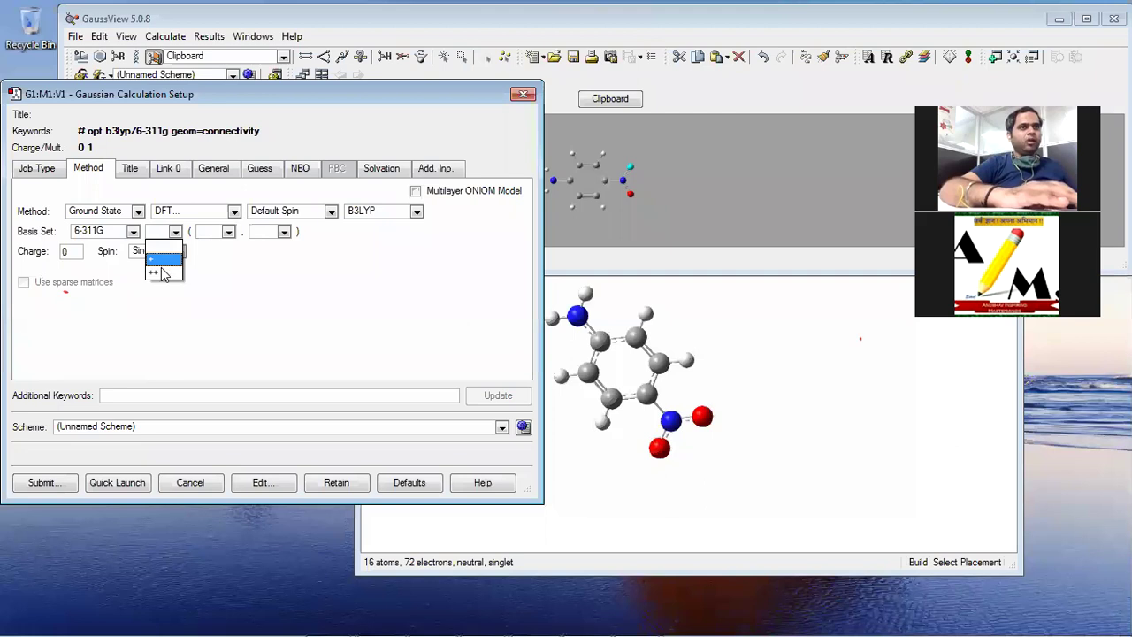
{"action": "left_click", "coordinate": [164, 267]}
{"action": "left_click", "coordinate": [219, 237]}
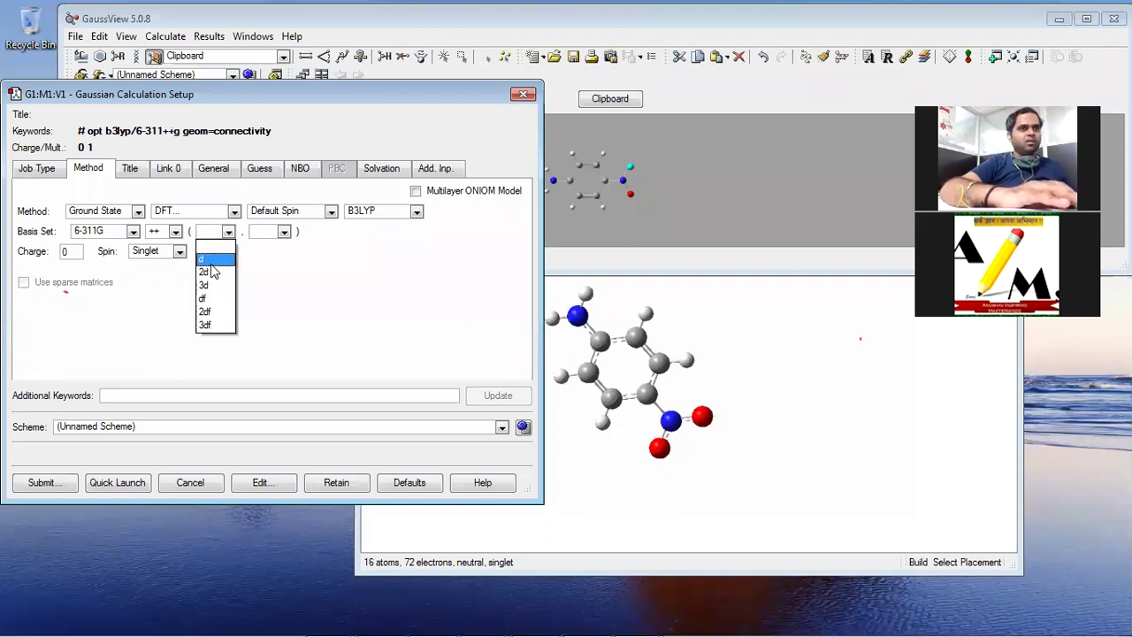
{"action": "left_click", "coordinate": [213, 256]}
{"action": "left_click", "coordinate": [276, 235]}
{"action": "left_click", "coordinate": [273, 263]}
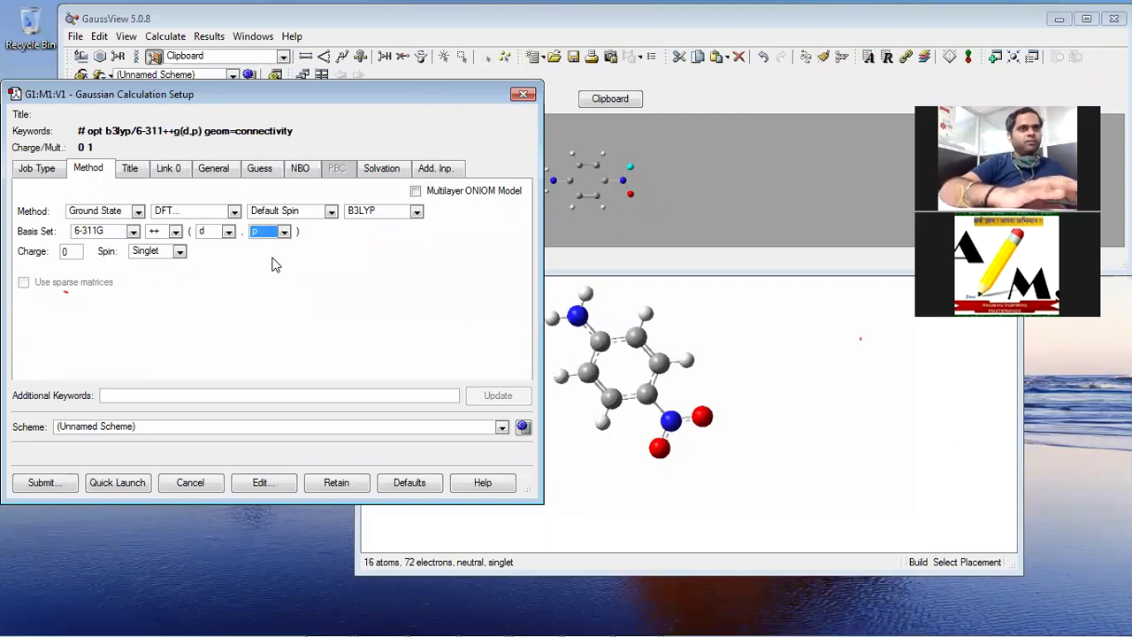
Review the available spin multiplicities and the charge setting for the molecule.
{"action": "left_click", "coordinate": [177, 252]}
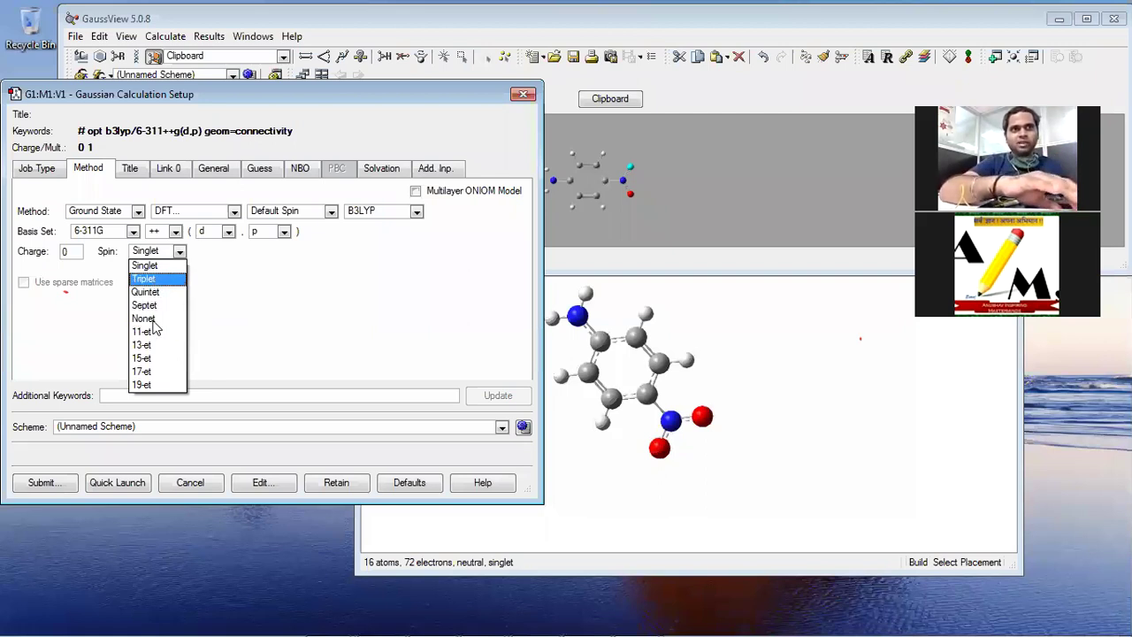
{"action": "left_click", "coordinate": [234, 300]}
{"action": "left_click", "coordinate": [74, 254]}
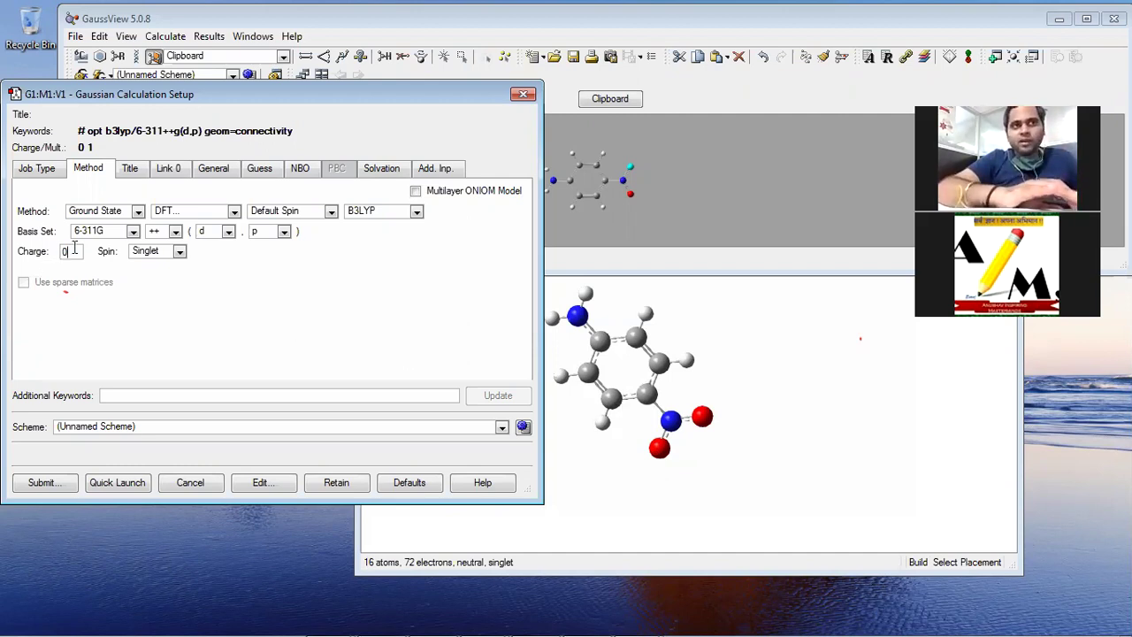
{"action": "left_click_drag", "start_coordinate": [74, 250], "coordinate": [51, 258]}
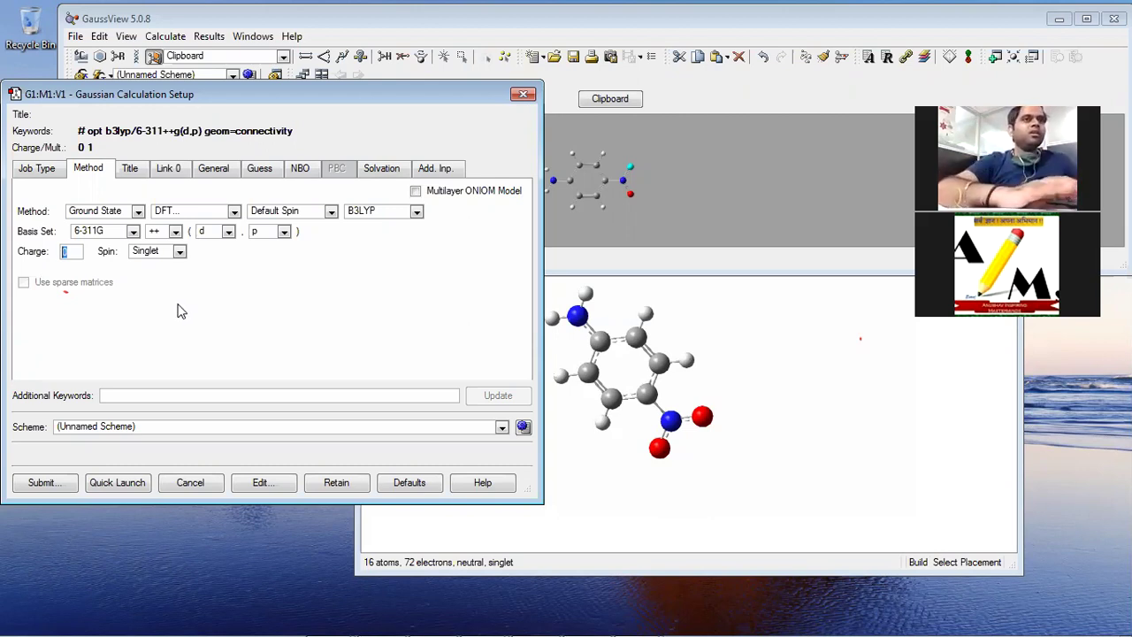
Title the job "s" and specify a memory limit of 600 MW.
{"action": "left_click", "coordinate": [131, 169]}
{"action": "type", "text": "s"}
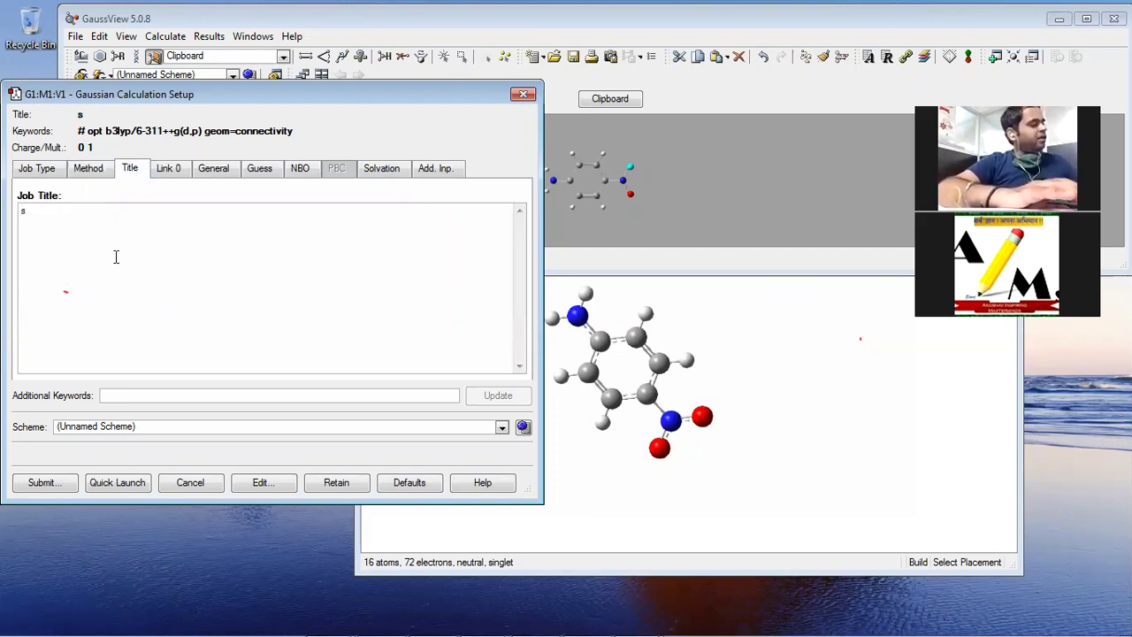
{"action": "left_click", "coordinate": [166, 172]}
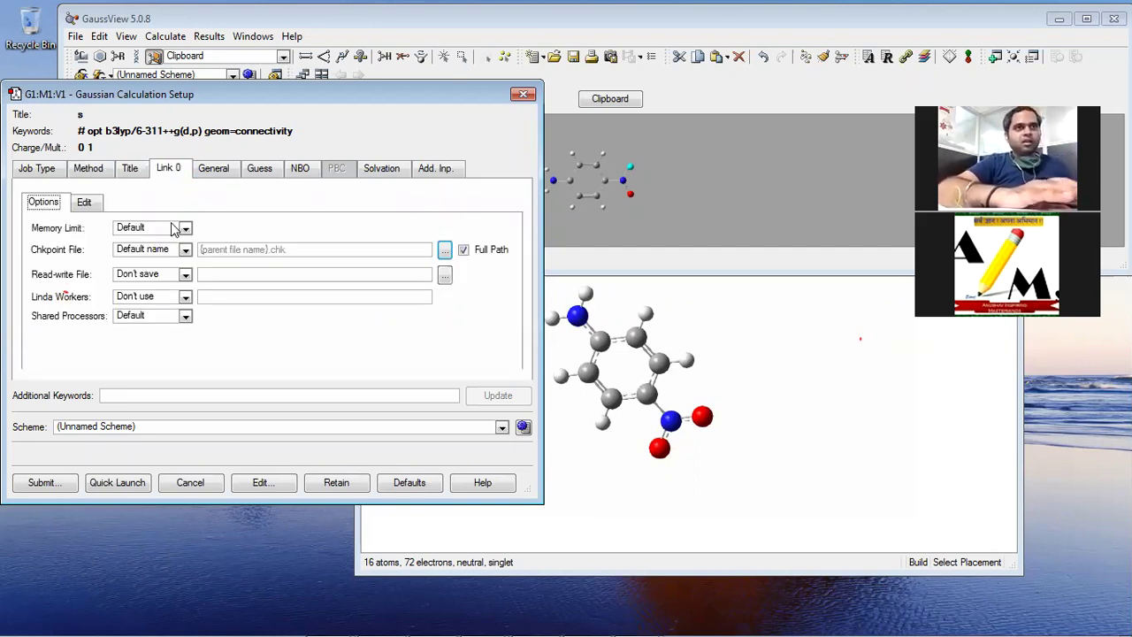
{"action": "left_click", "coordinate": [185, 229]}
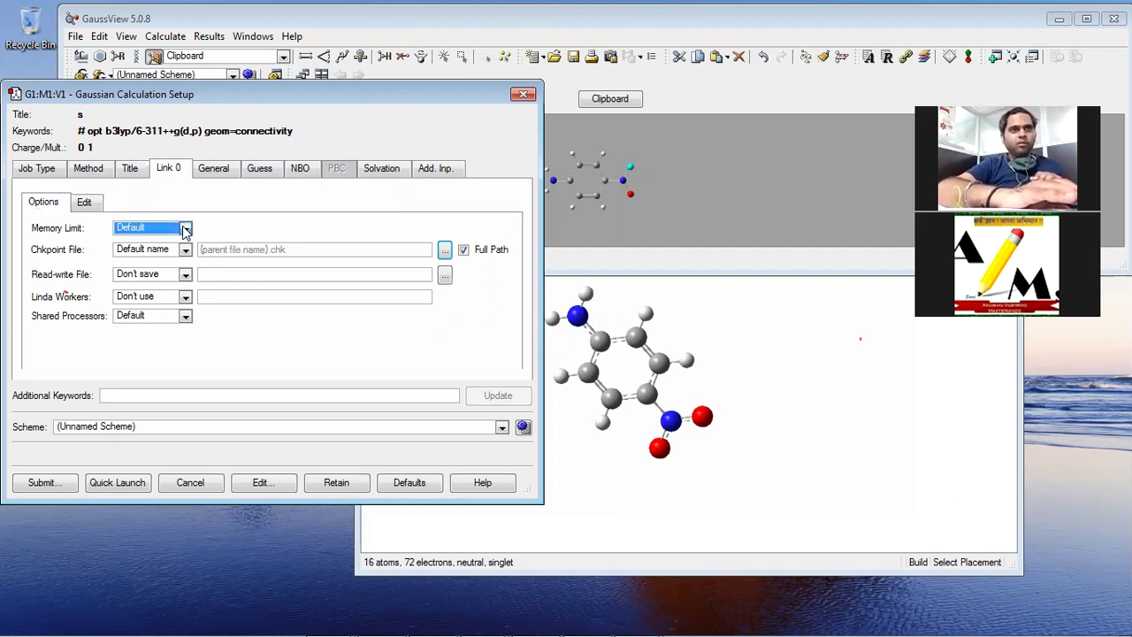
{"action": "left_click", "coordinate": [179, 256]}
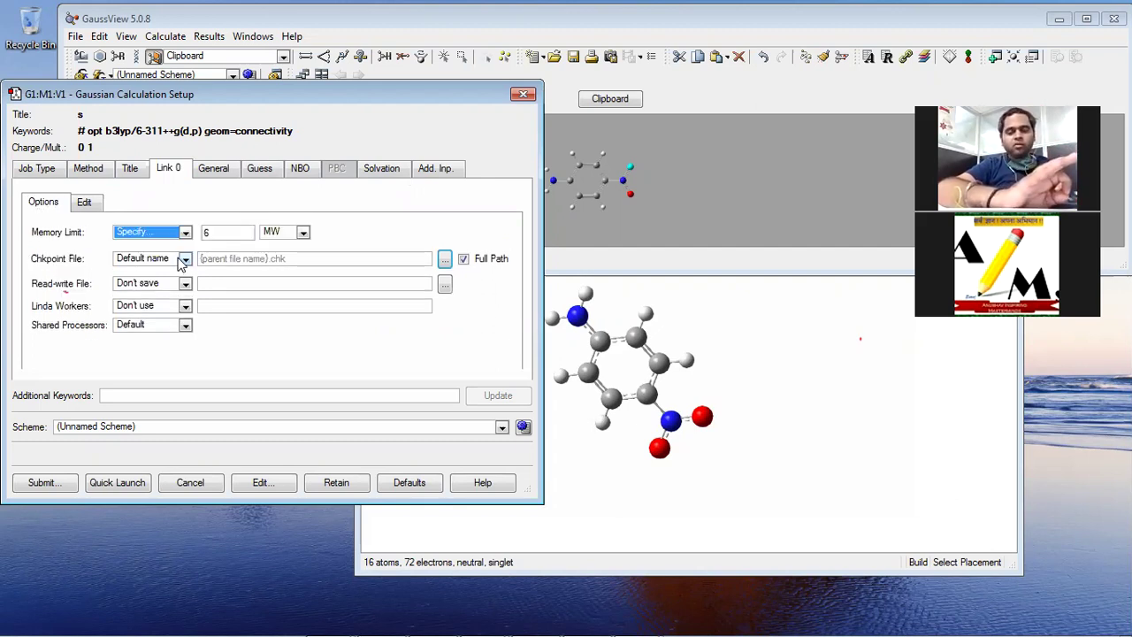
{"action": "left_click", "coordinate": [238, 236]}
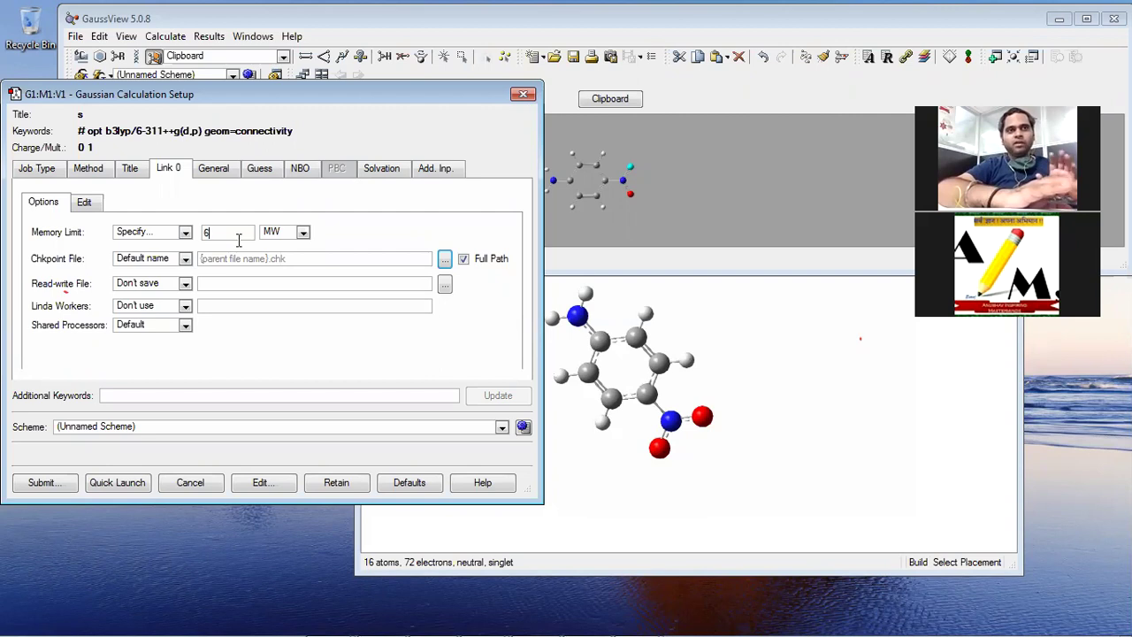
{"action": "type", "text": "000"}
{"action": "key", "text": "BackSpace"}
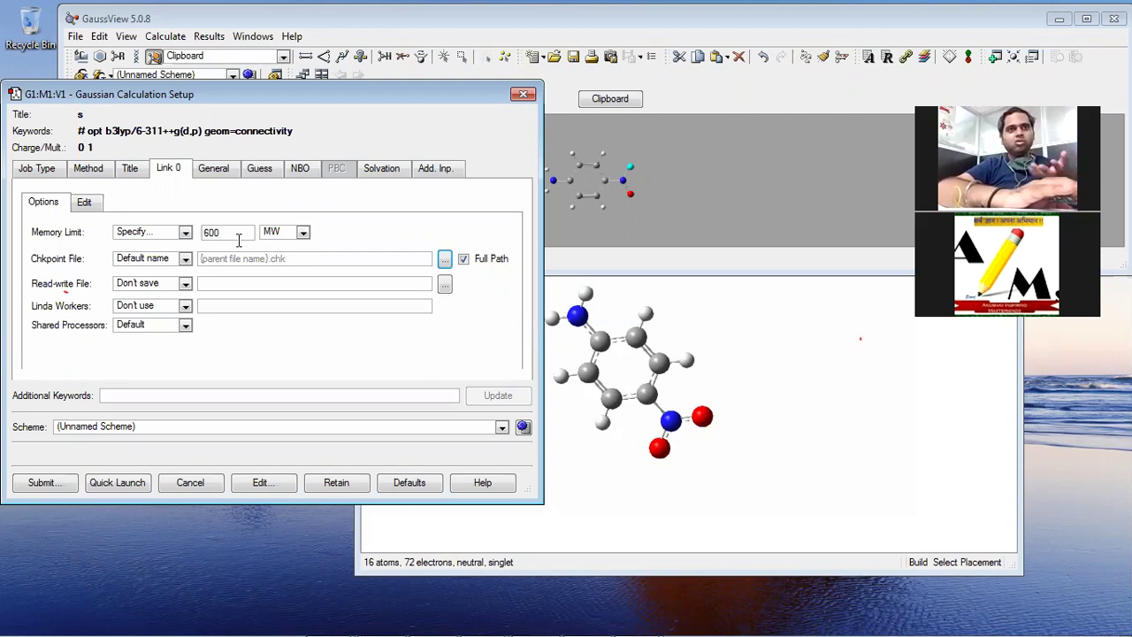
Try specifying 24 shared processors for the job, and clear that entry again.
{"action": "left_click", "coordinate": [168, 327]}
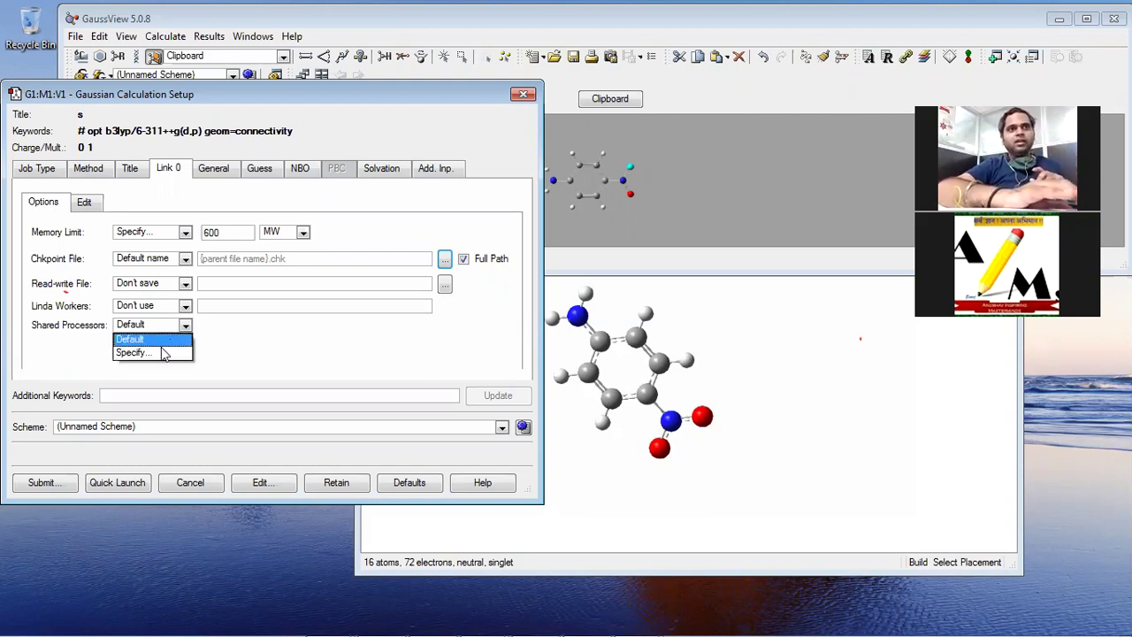
{"action": "left_click", "coordinate": [164, 353]}
{"action": "left_click", "coordinate": [237, 324]}
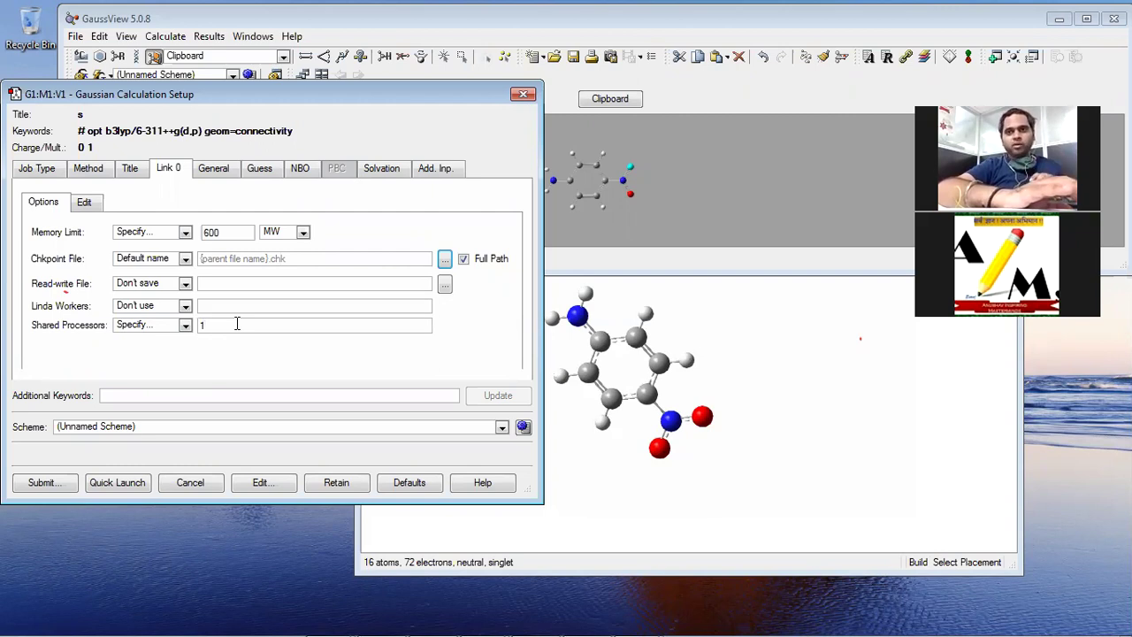
{"action": "type", "text": "24"}
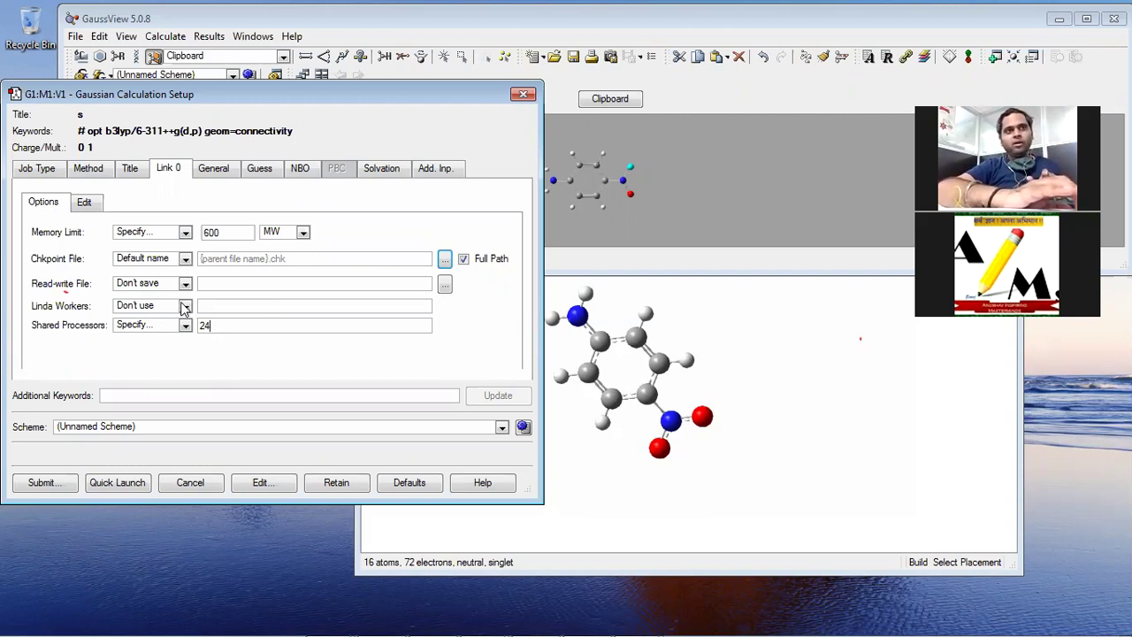
{"action": "key", "text": "BackSpace"}
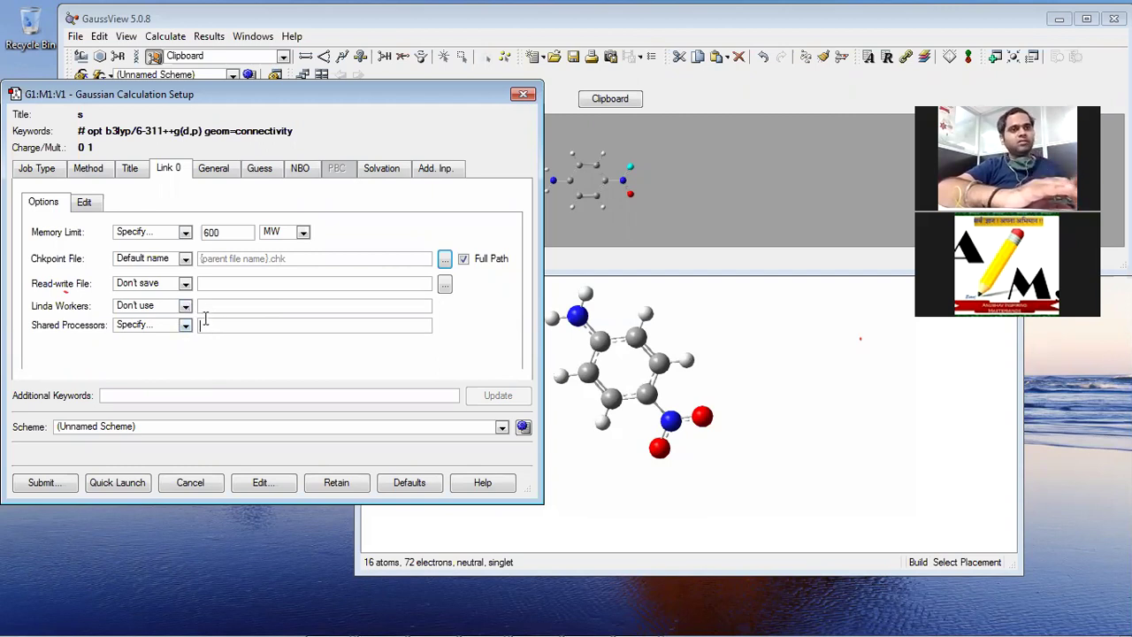
{"action": "left_click", "coordinate": [182, 233]}
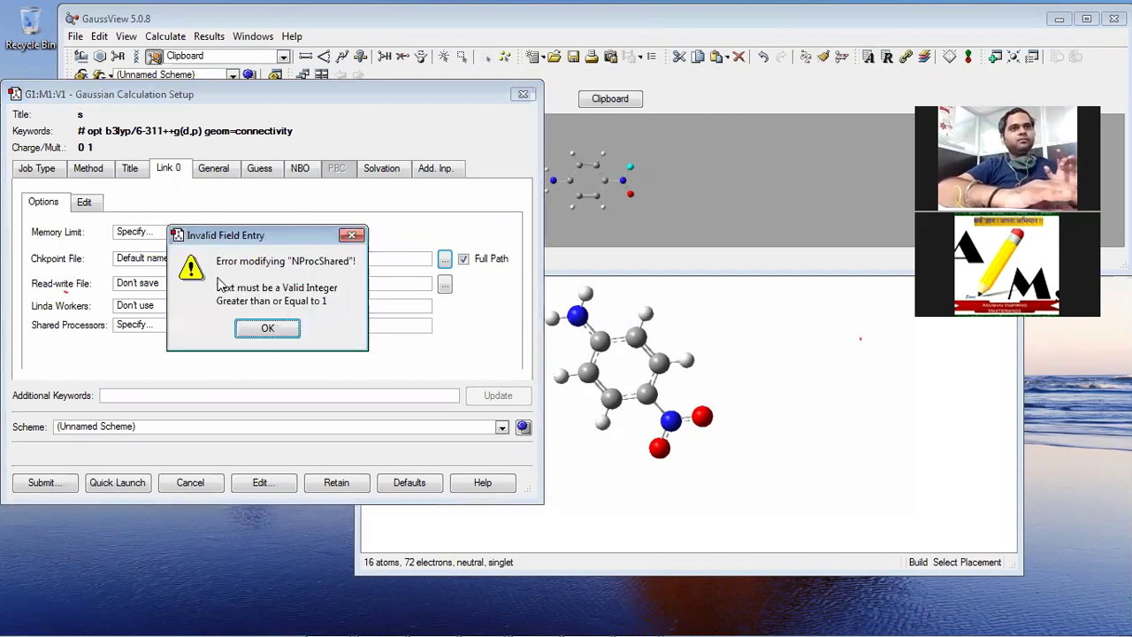
{"action": "left_click", "coordinate": [267, 328]}
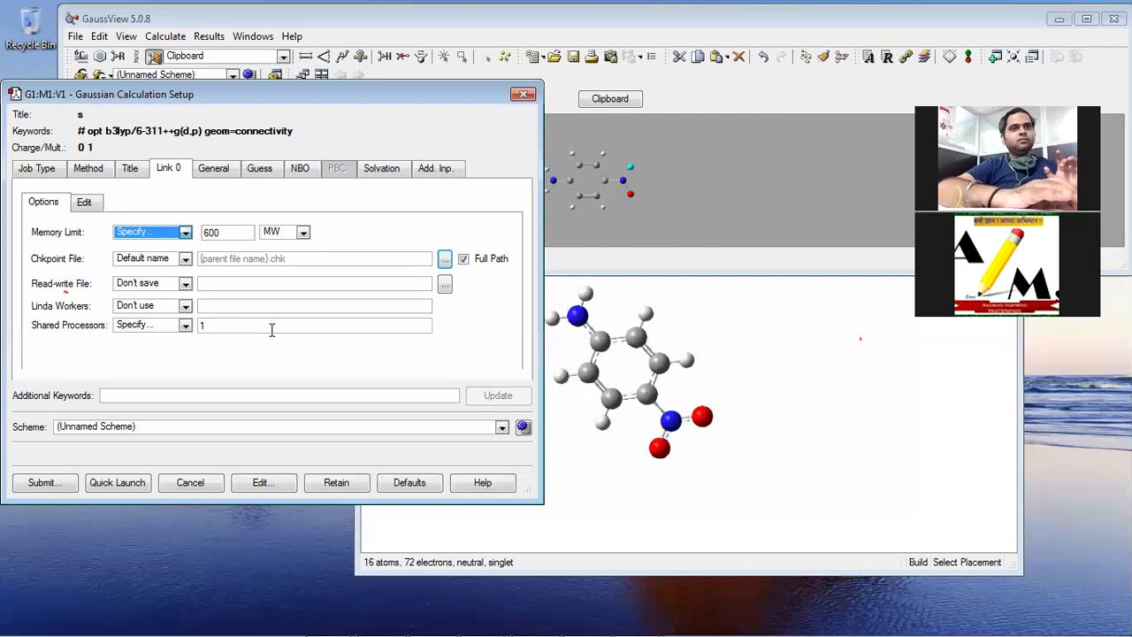
{"action": "left_click", "coordinate": [128, 173]}
{"action": "left_click", "coordinate": [171, 175]}
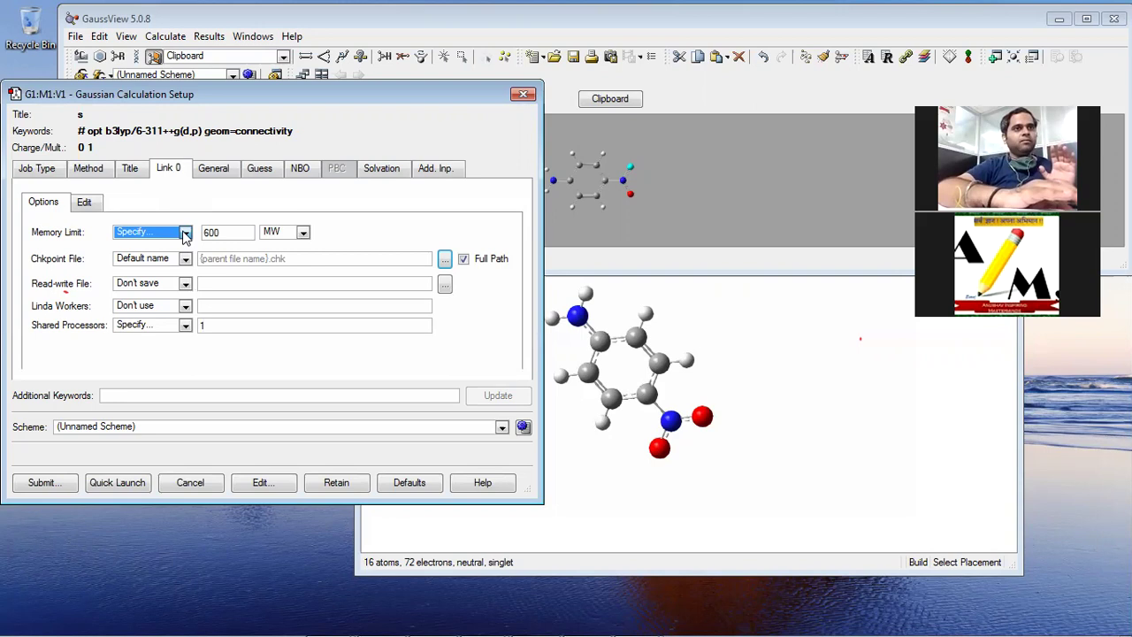
Try to clear the specified memory limit value from the job's Link 0 options.
{"action": "left_click", "coordinate": [238, 234]}
{"action": "key", "text": "BackSpace"}
{"action": "key", "text": "BackSpace"}
{"action": "key", "text": "BackSpace"}
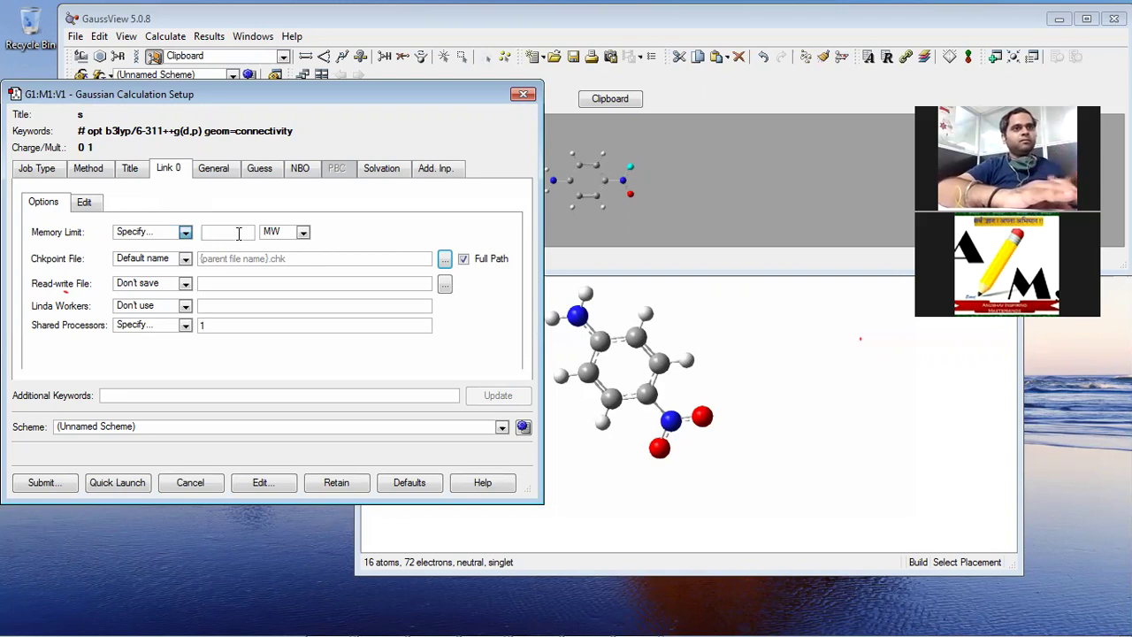
{"action": "left_click", "coordinate": [219, 325]}
{"action": "left_click", "coordinate": [241, 327]}
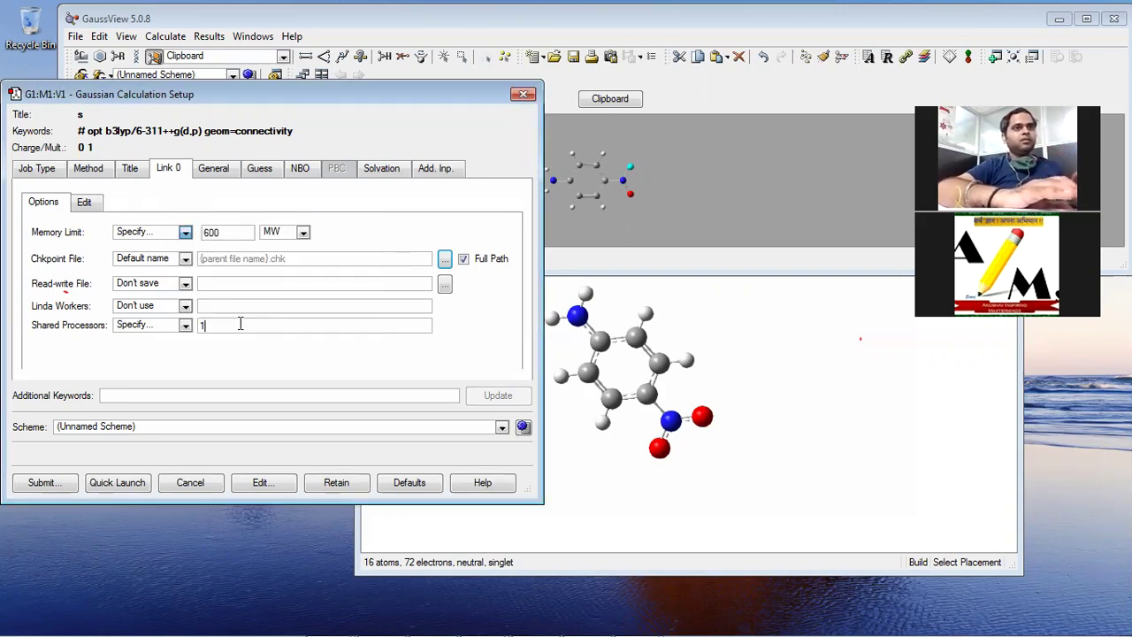
{"action": "left_click", "coordinate": [237, 233]}
{"action": "key", "text": "BackSpace"}
{"action": "key", "text": "BackSpace"}
{"action": "key", "text": "BackSpace"}
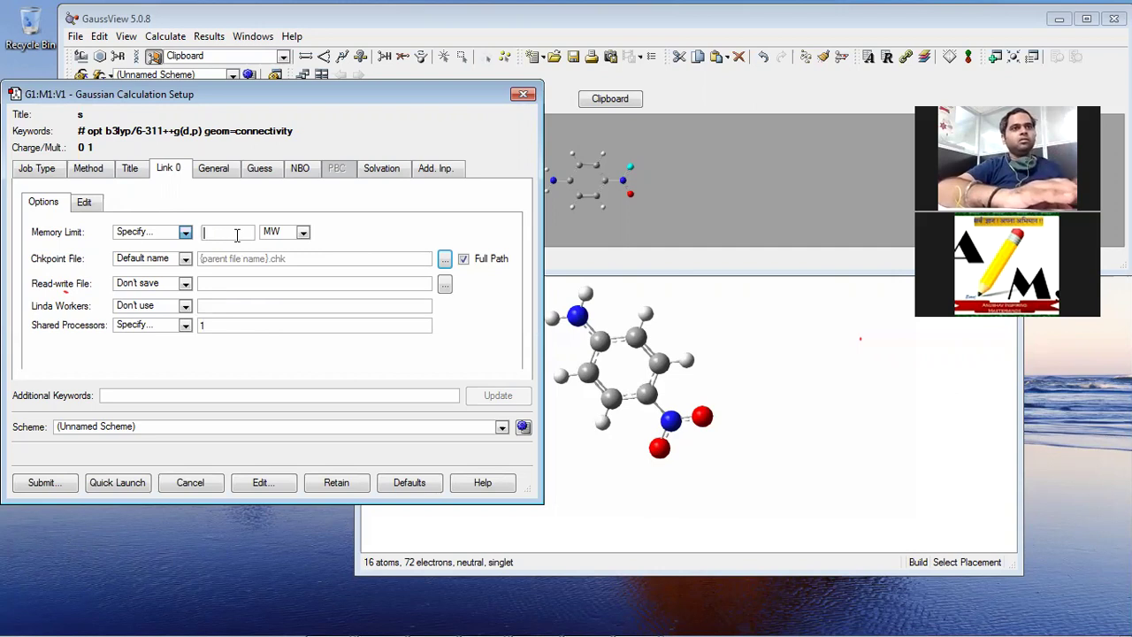
{"action": "left_click", "coordinate": [220, 174]}
{"action": "left_click", "coordinate": [265, 329]}
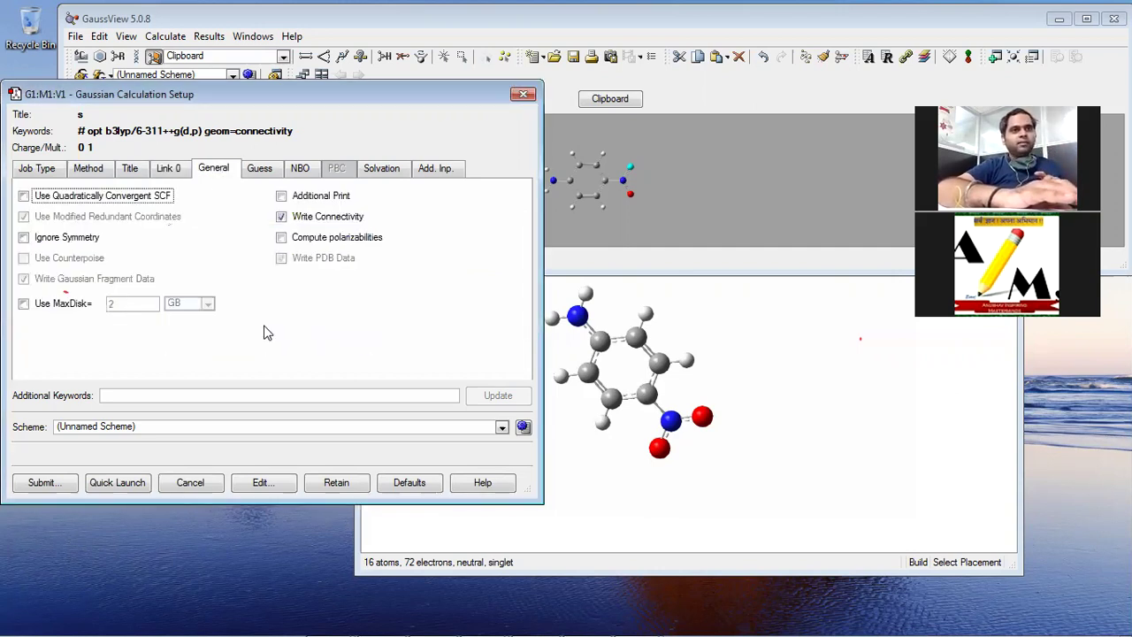
{"action": "left_click", "coordinate": [170, 168]}
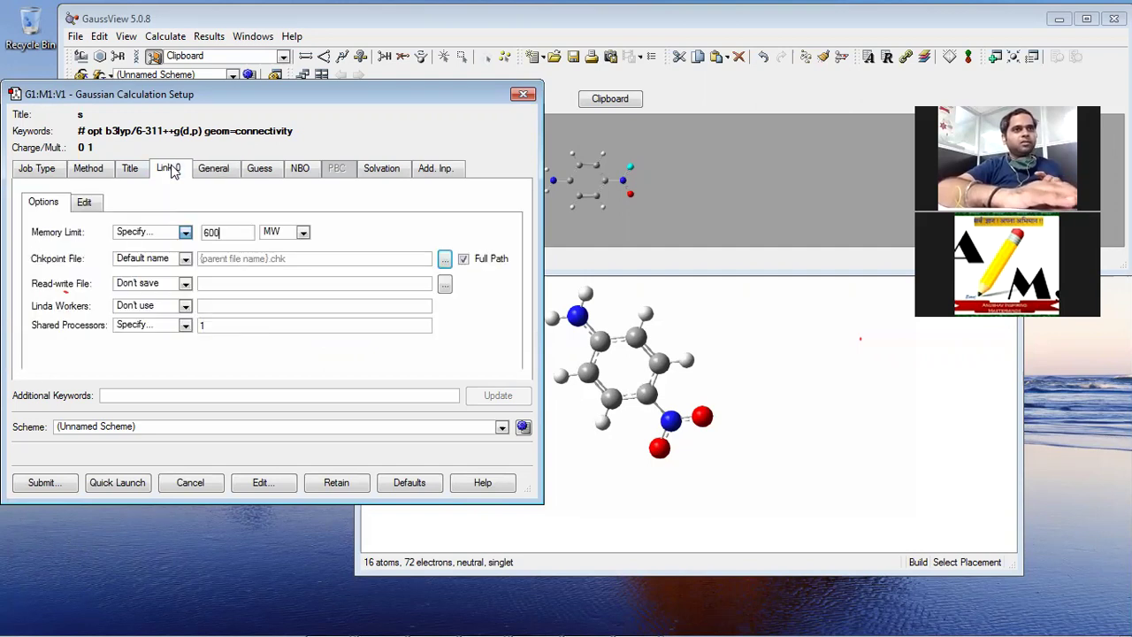
Close and reopen the Gaussian calculation setup to discard its changes, and enable Use Quadratically Convergent SCF.
{"action": "left_click", "coordinate": [524, 94]}
{"action": "left_click", "coordinate": [165, 36]}
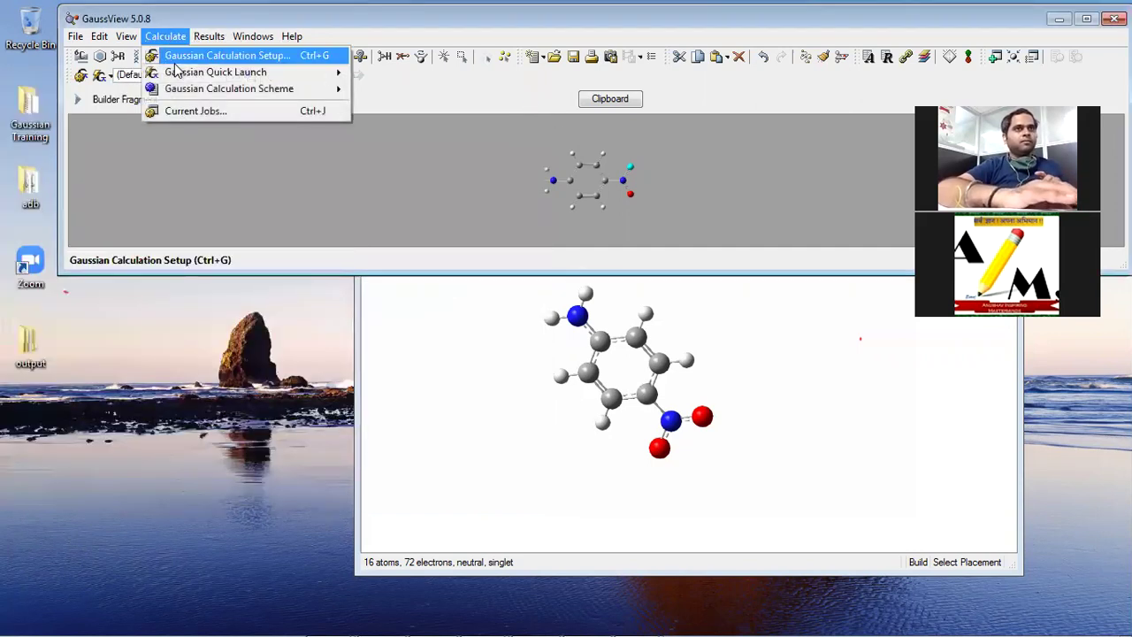
{"action": "left_click", "coordinate": [176, 58]}
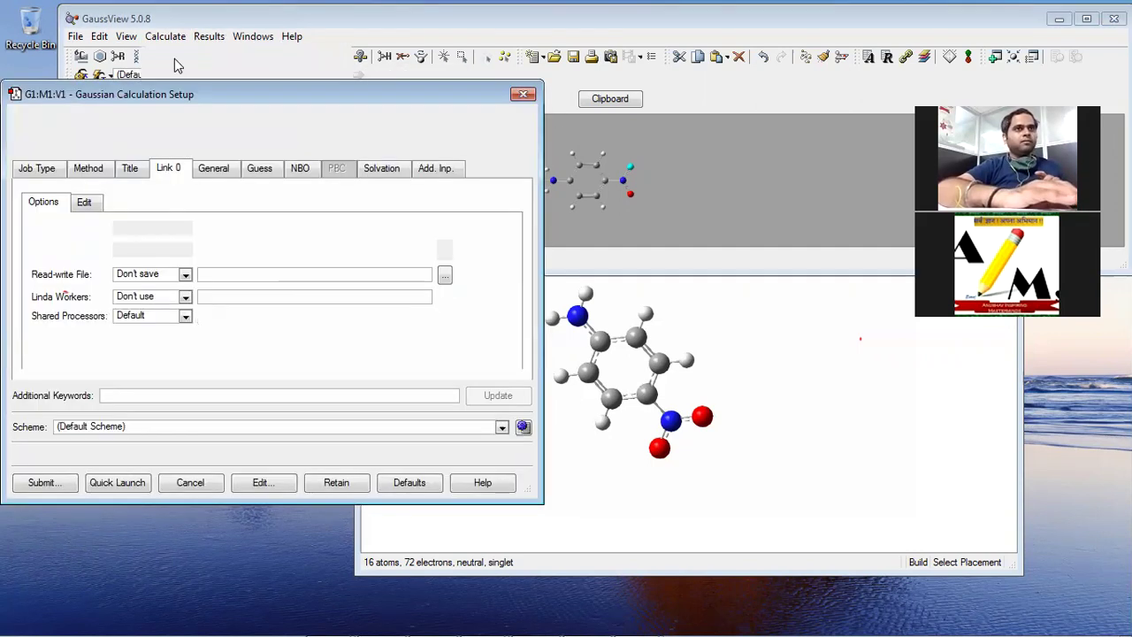
{"action": "left_click", "coordinate": [210, 173]}
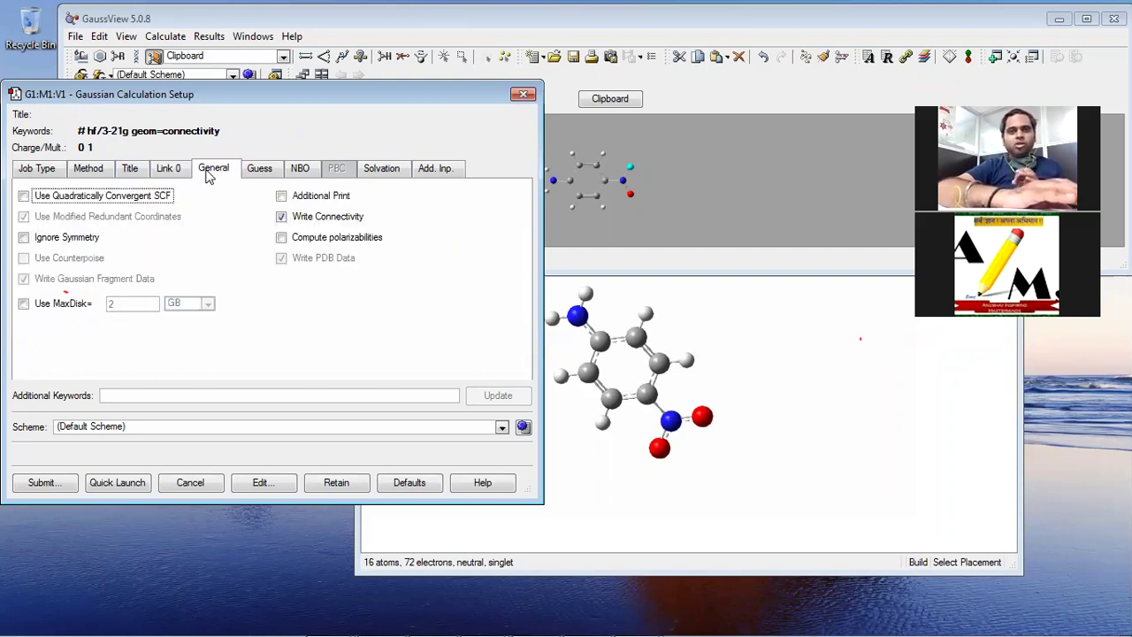
{"action": "left_click", "coordinate": [156, 200]}
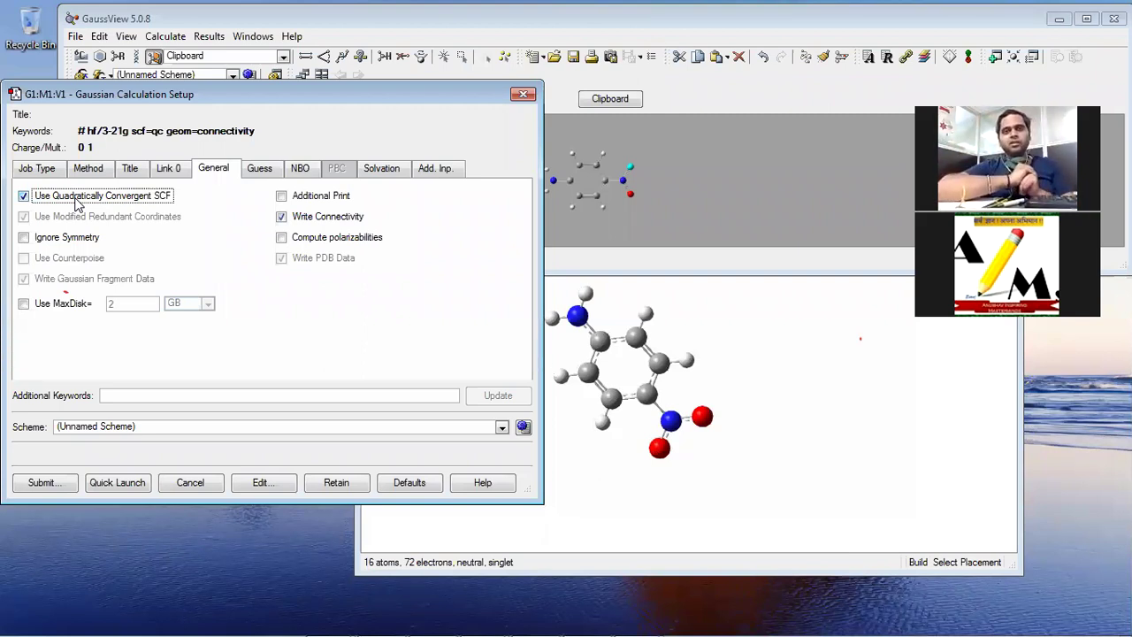
Review the initial guess, NBO and solvation options of the calculation.
{"action": "left_click", "coordinate": [258, 168]}
{"action": "left_click", "coordinate": [315, 171]}
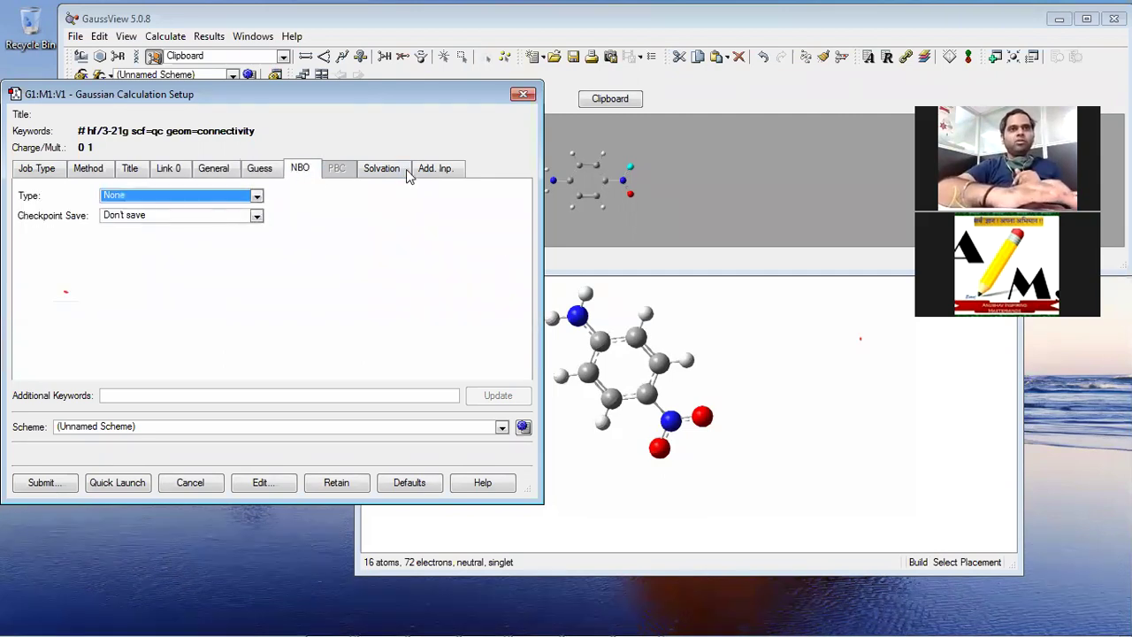
{"action": "left_click", "coordinate": [402, 170]}
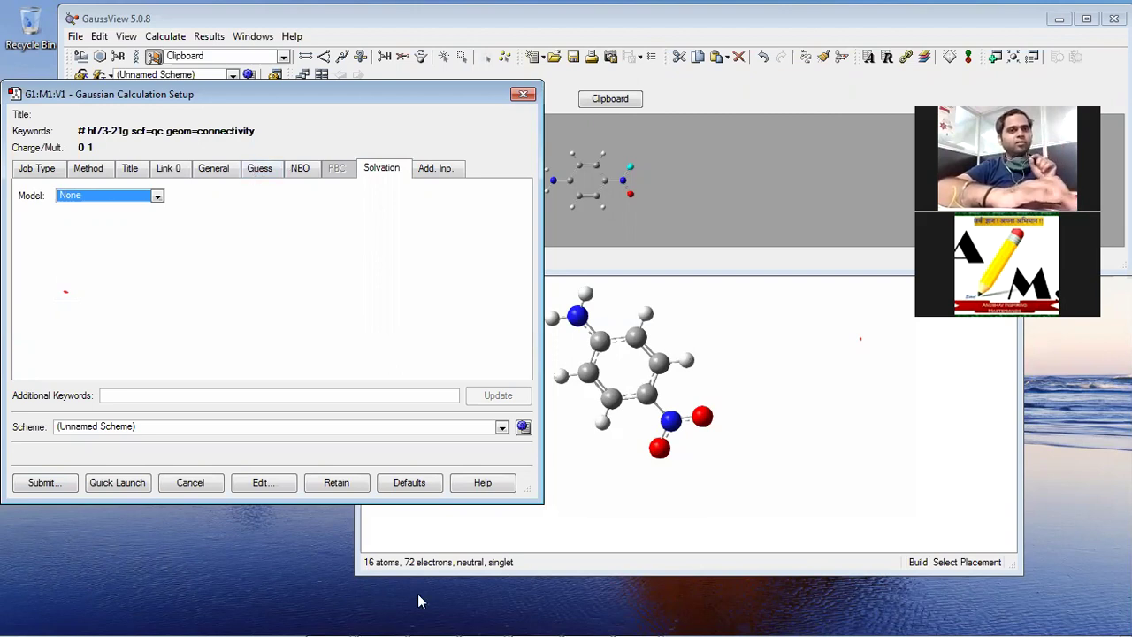
{"action": "mouse_move", "coordinate": [529, 619]}
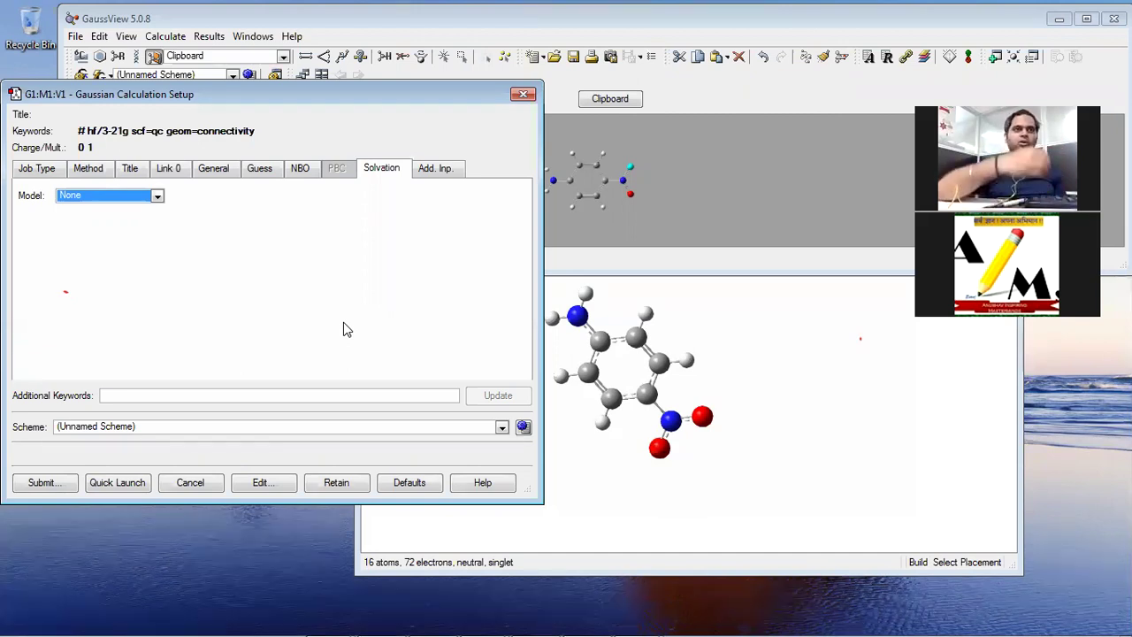
{"action": "left_click", "coordinate": [263, 172]}
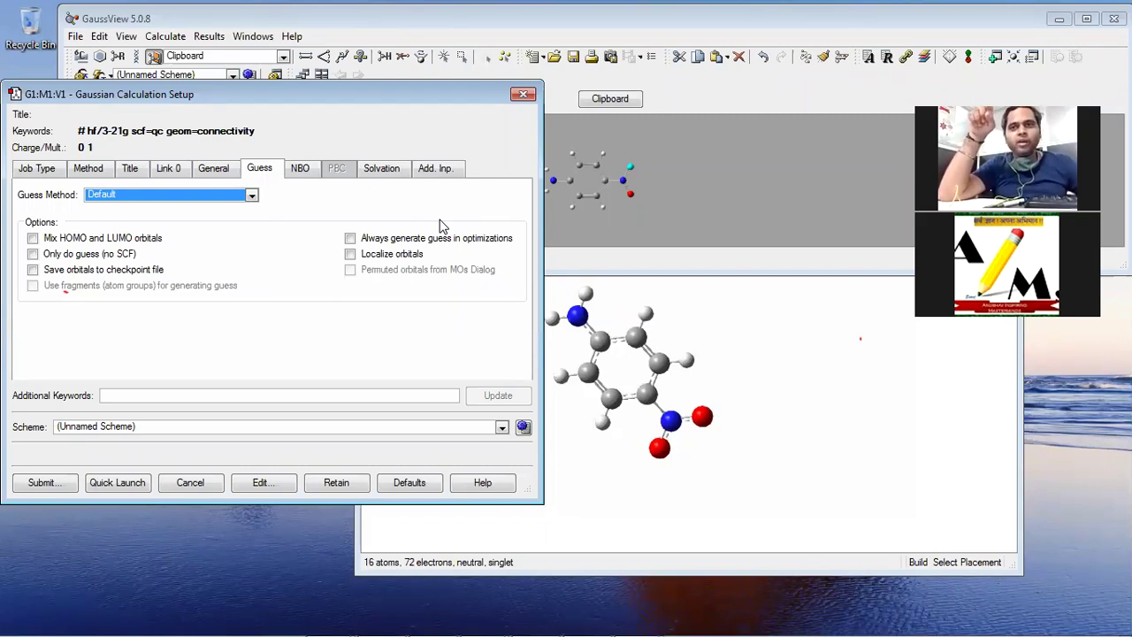
Set the solvation model to IEFPCM with DMSO as the solvent.
{"action": "left_click", "coordinate": [397, 175]}
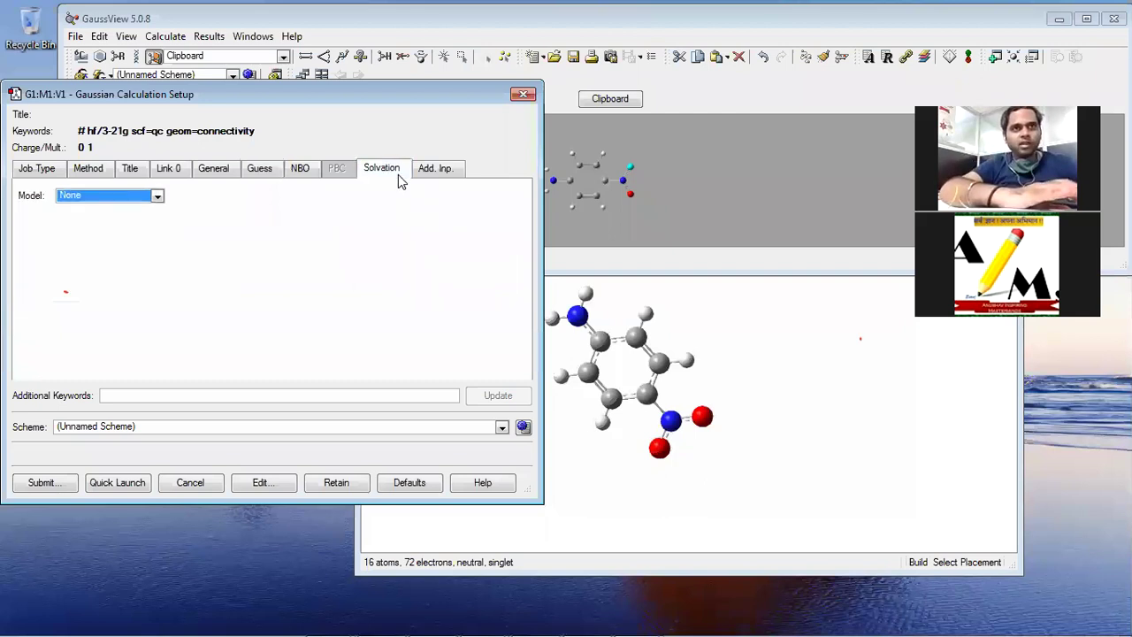
{"action": "left_click", "coordinate": [145, 197]}
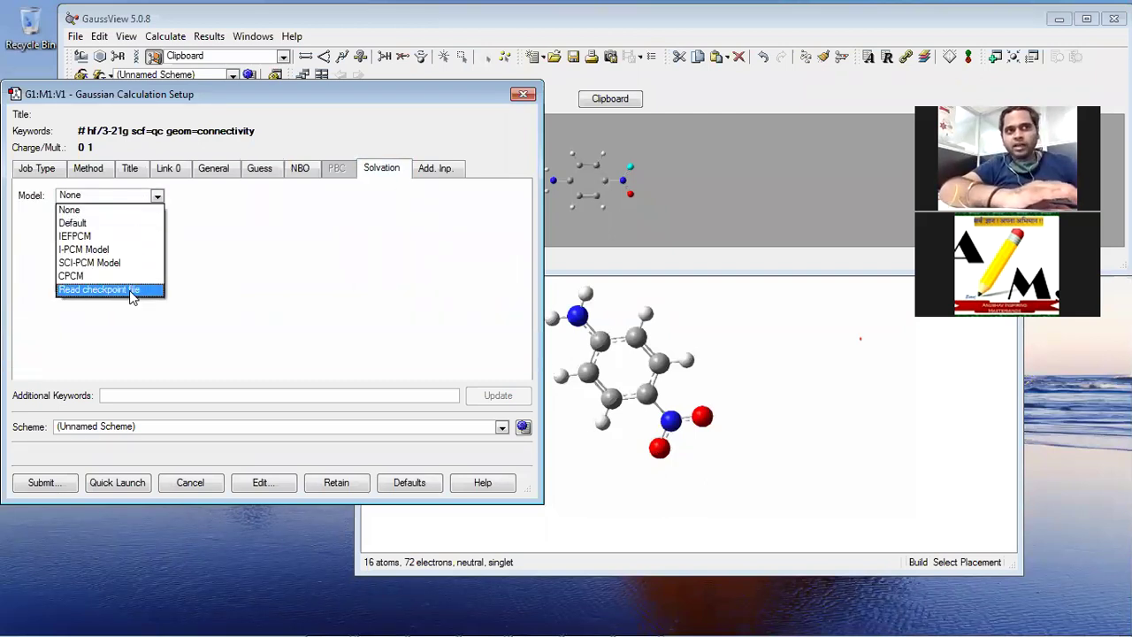
{"action": "left_click", "coordinate": [126, 236]}
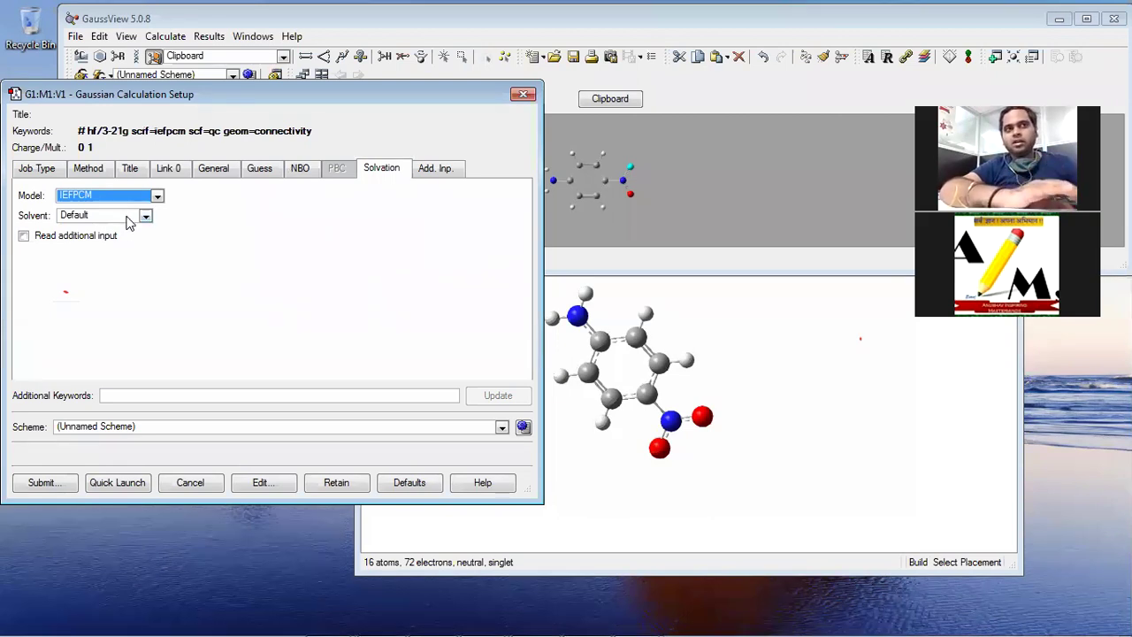
{"action": "left_click", "coordinate": [145, 215]}
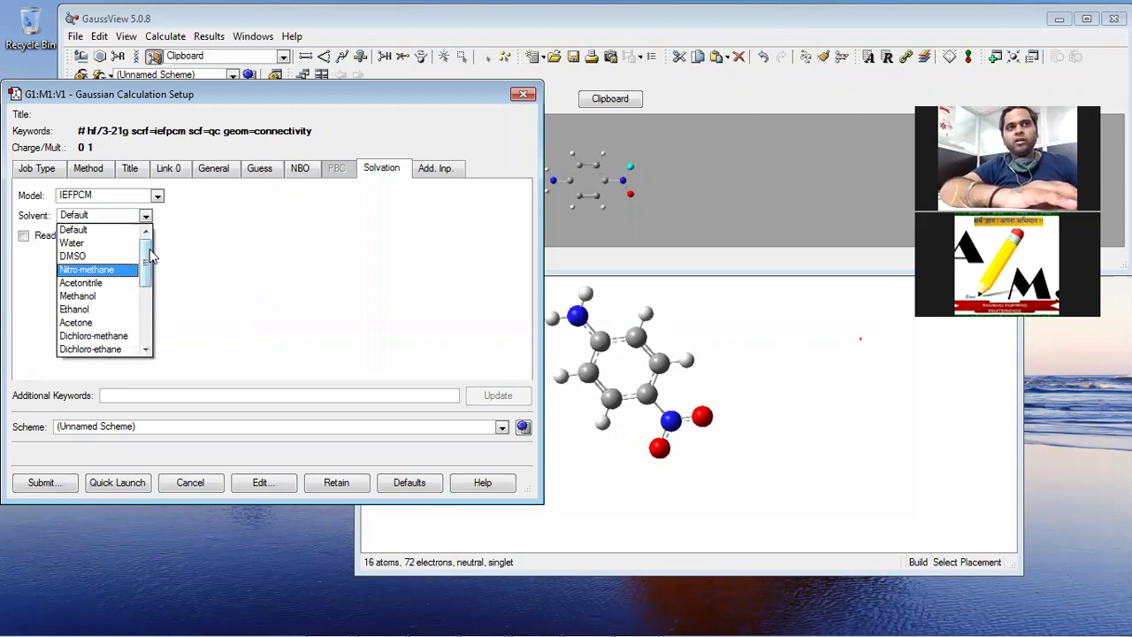
{"action": "left_click_drag", "start_coordinate": [145, 258], "coordinate": [142, 336]}
{"action": "scroll", "coordinate": [150, 275], "scroll_direction": "up", "scroll_amount": 5}
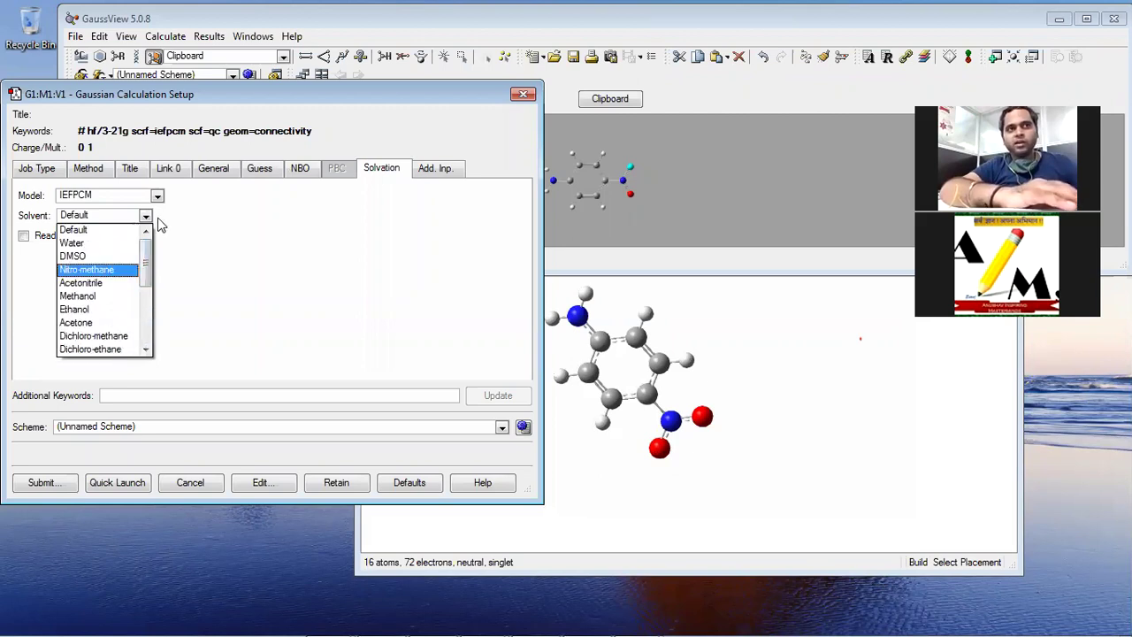
{"action": "left_click", "coordinate": [159, 225]}
{"action": "left_click", "coordinate": [145, 215]}
{"action": "left_click", "coordinate": [121, 255]}
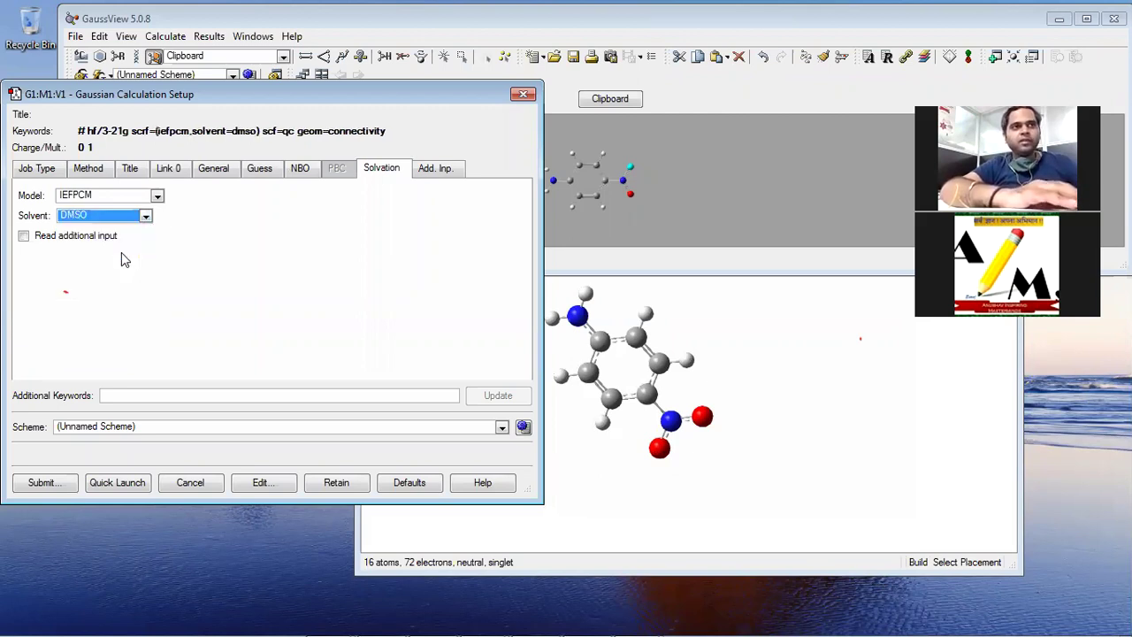
Start submitting the job, decline saving an input file, and set the solvation solvent to Water.
{"action": "left_click", "coordinate": [56, 481]}
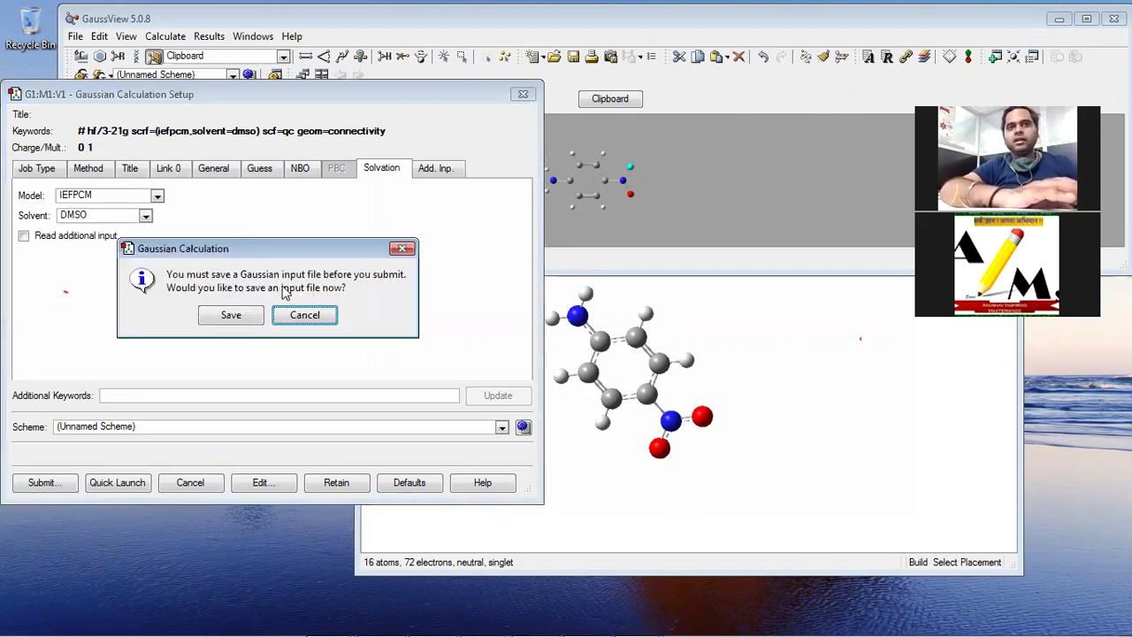
{"action": "left_click", "coordinate": [305, 317]}
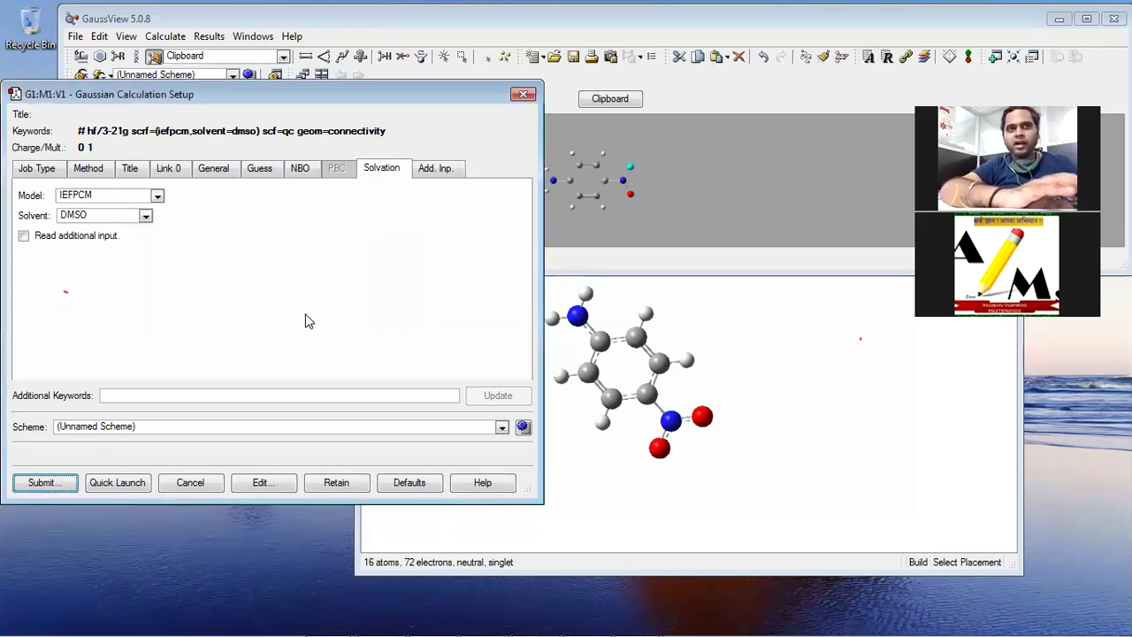
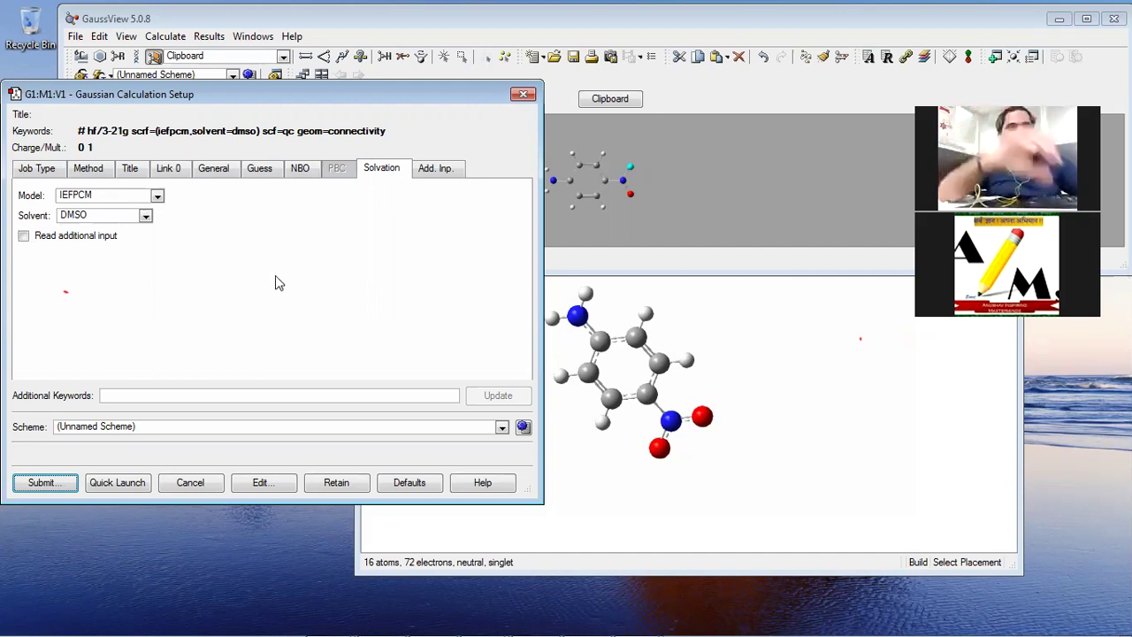
{"action": "left_click", "coordinate": [146, 216]}
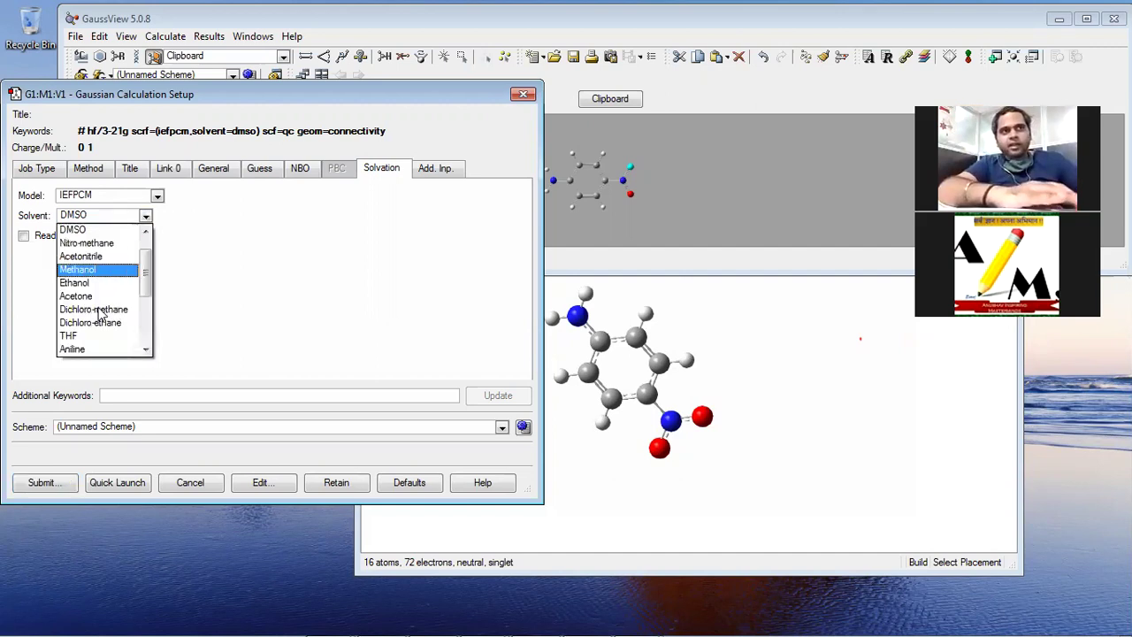
{"action": "scroll", "coordinate": [146, 250], "scroll_direction": "up", "scroll_amount": 1}
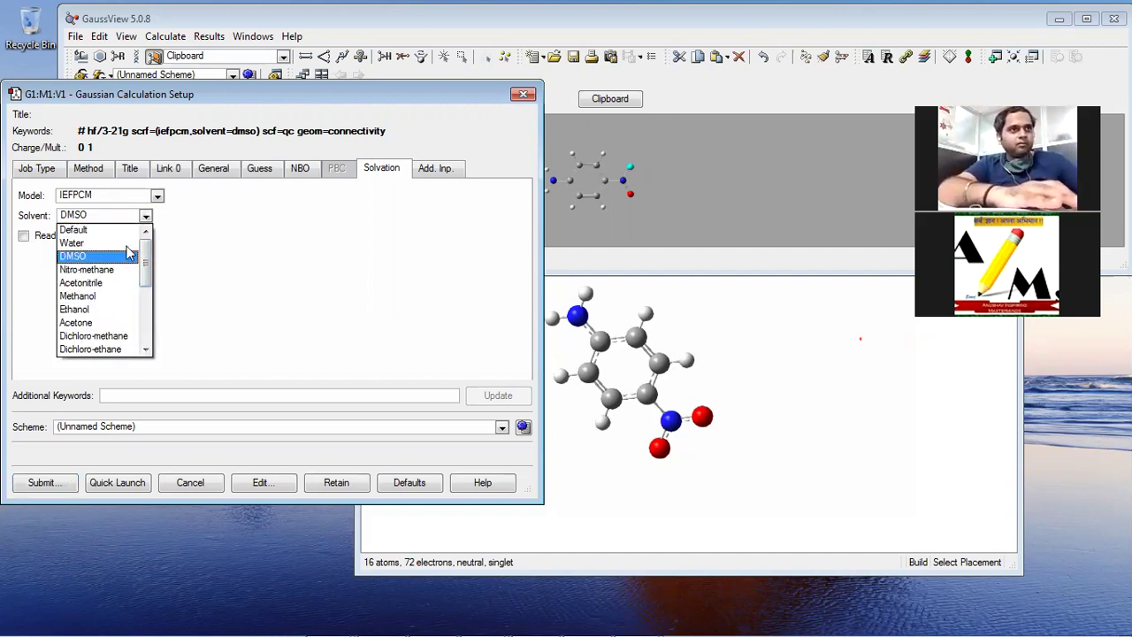
{"action": "left_click", "coordinate": [72, 242]}
{"action": "left_click", "coordinate": [674, 339]}
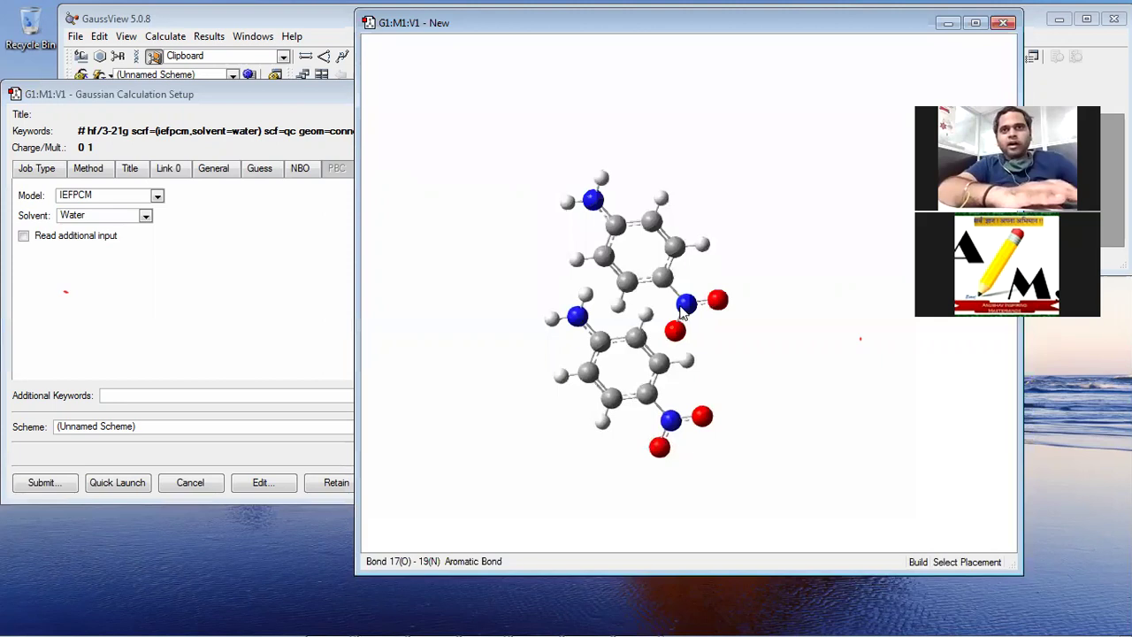
{"action": "left_click", "coordinate": [99, 37]}
{"action": "left_click", "coordinate": [121, 65]}
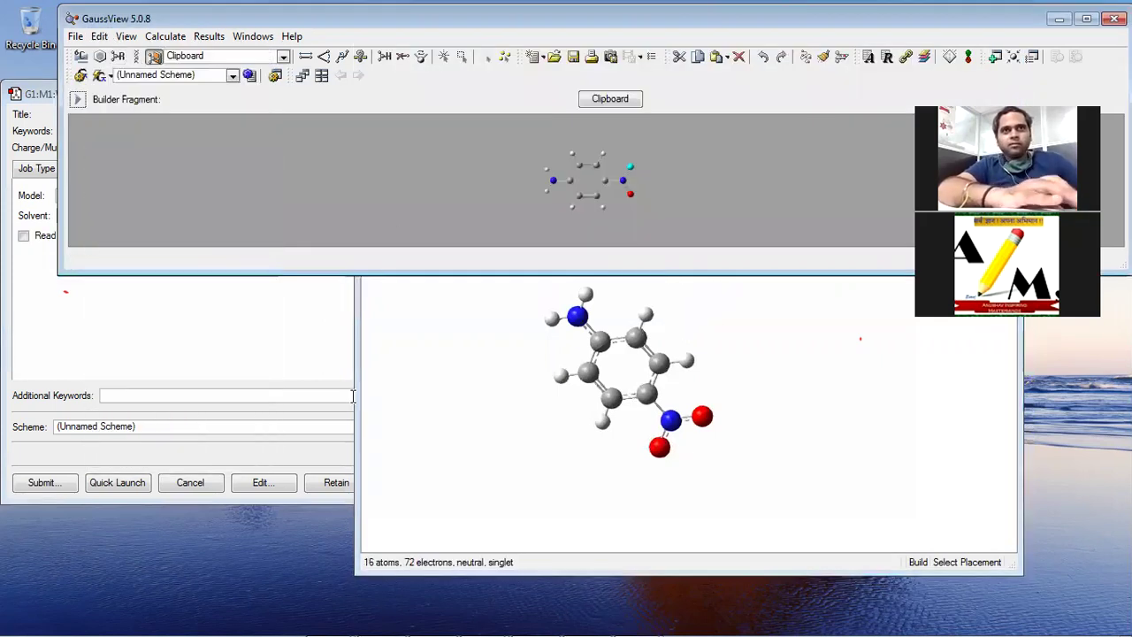
Minimize the GaussView main window and switch to the Windows Explorer folder output\s.
{"action": "left_click", "coordinate": [363, 570]}
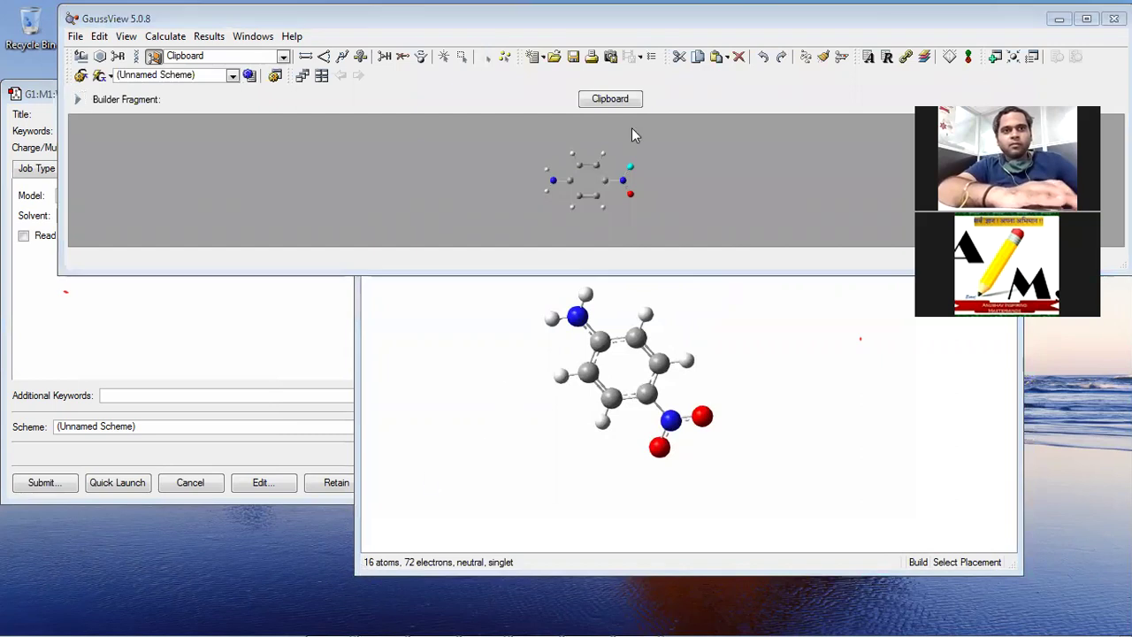
{"action": "left_click", "coordinate": [1055, 26]}
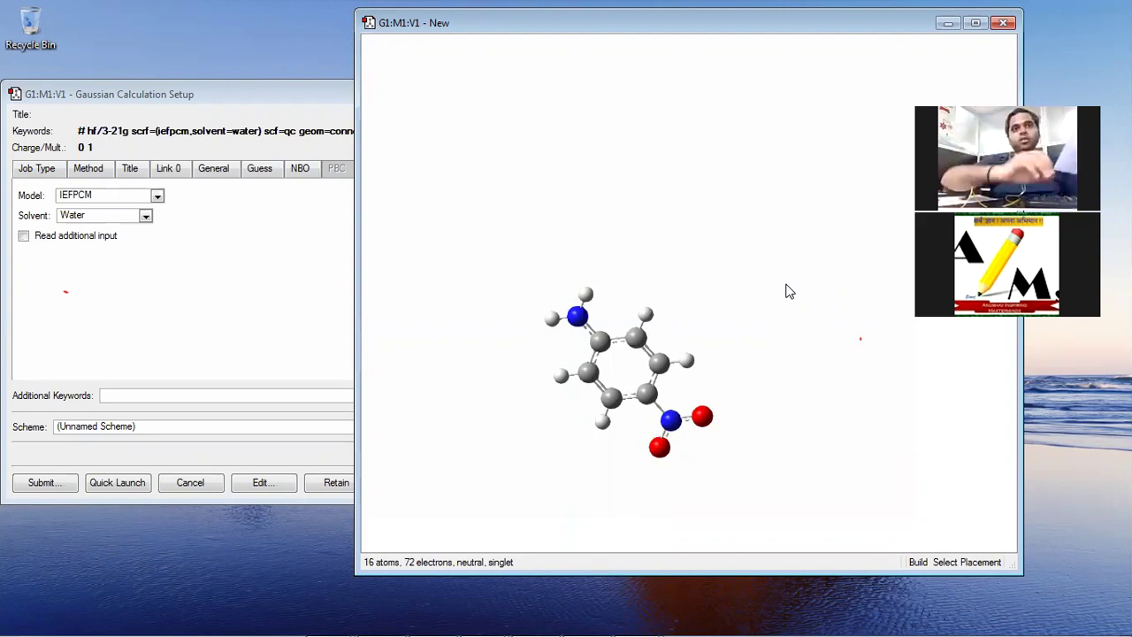
{"action": "mouse_move", "coordinate": [292, 619]}
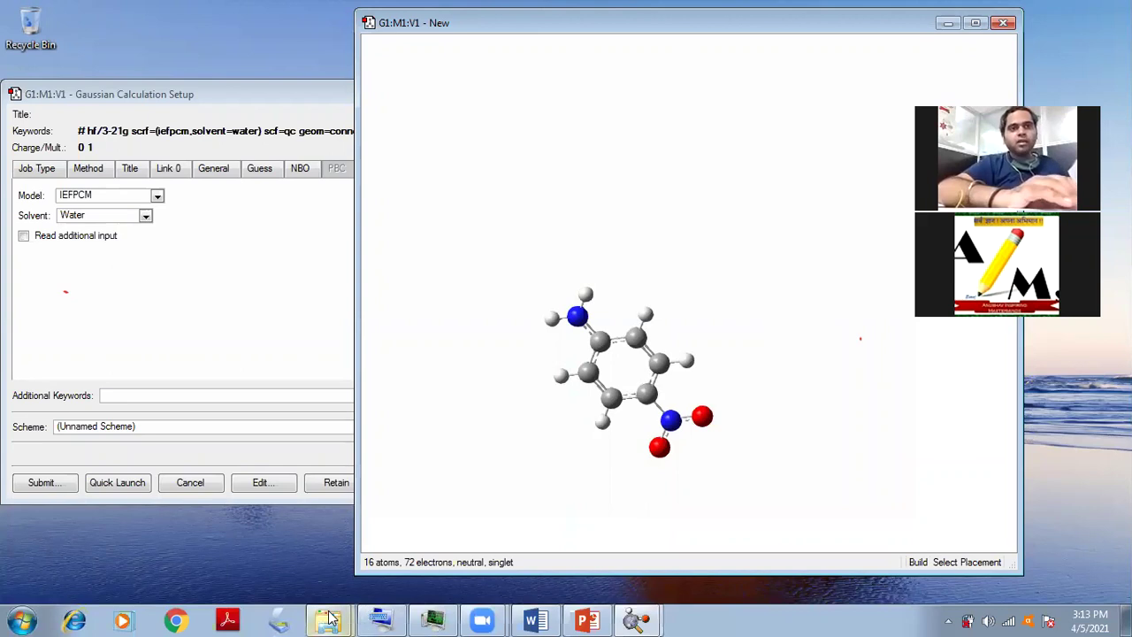
{"action": "mouse_move", "coordinate": [328, 619]}
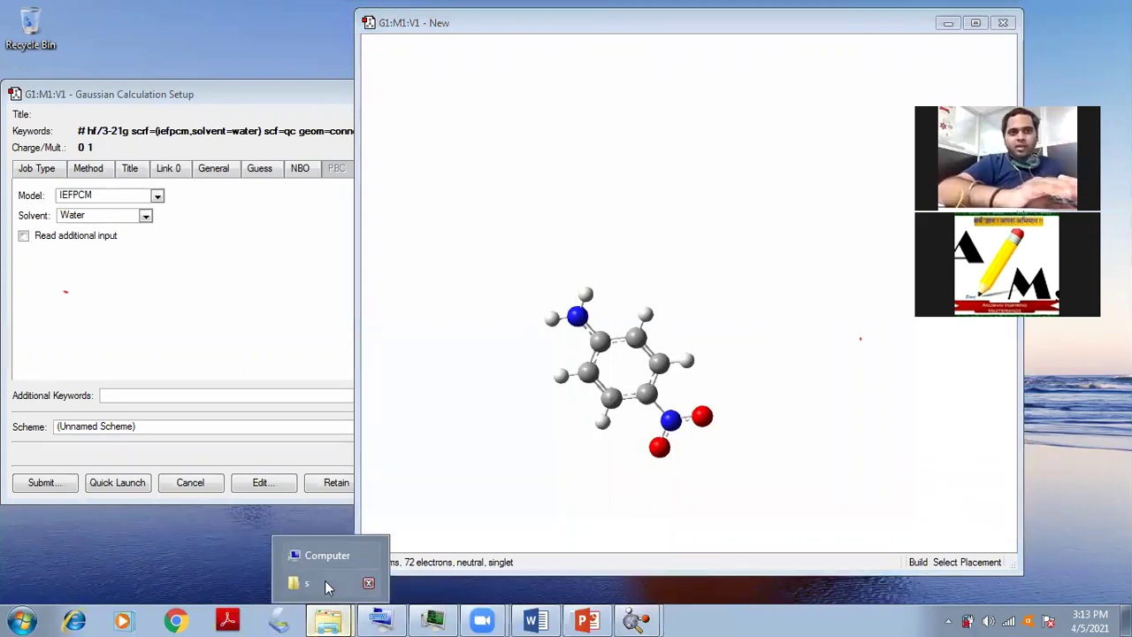
{"action": "left_click", "coordinate": [324, 580]}
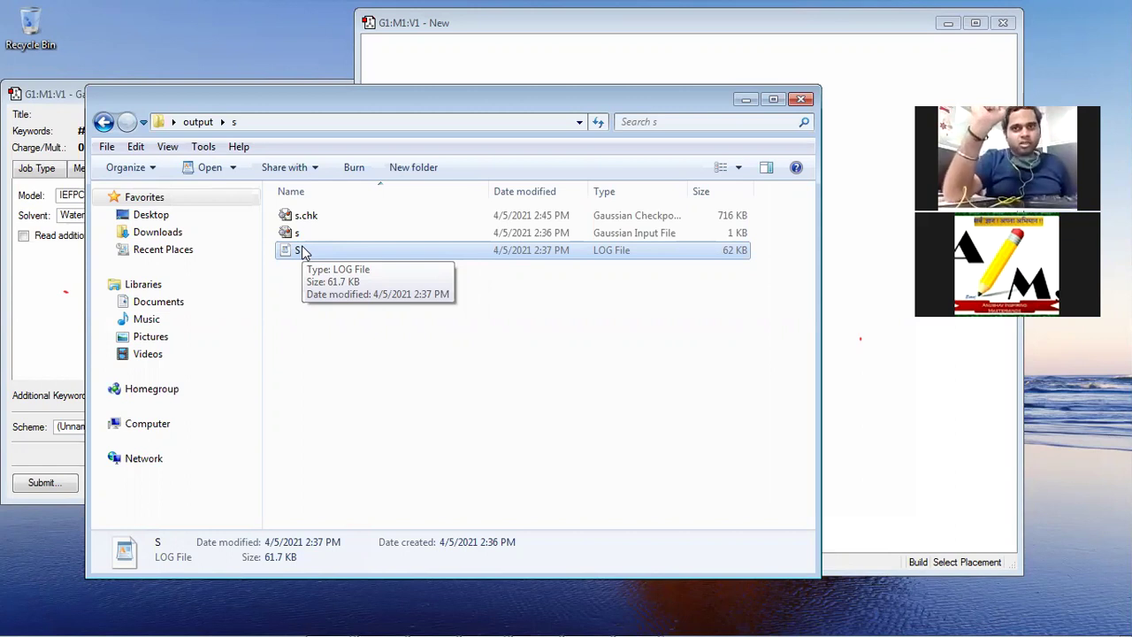
Set the calculation method to DFT, look through its list of functionals, and cancel the calculation setup.
{"action": "left_click", "coordinate": [49, 94]}
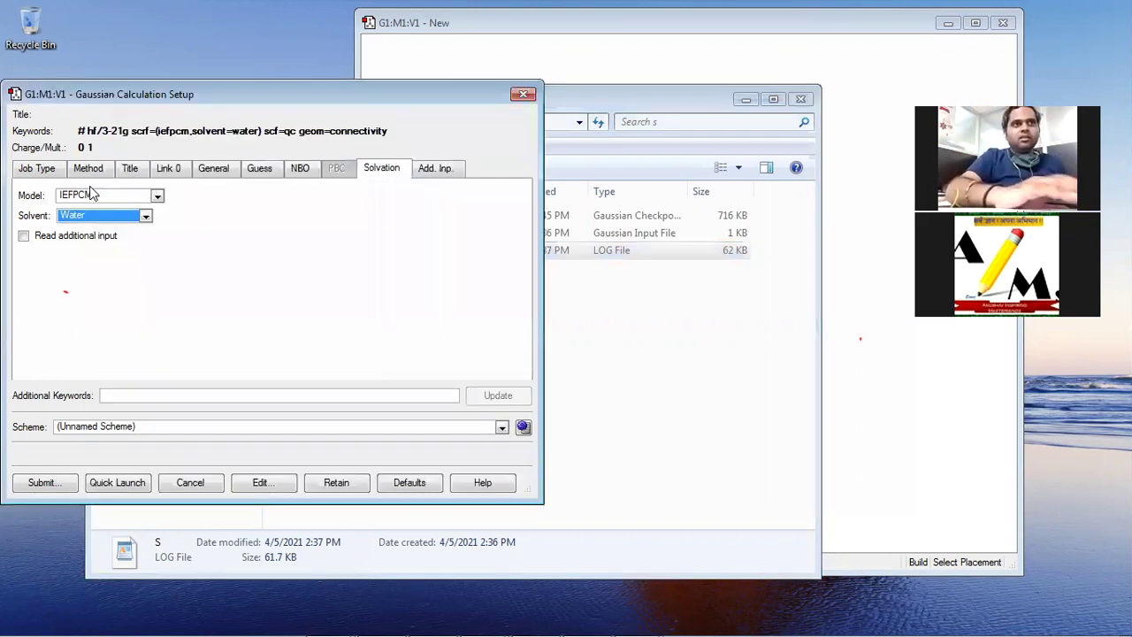
{"action": "left_click", "coordinate": [89, 168]}
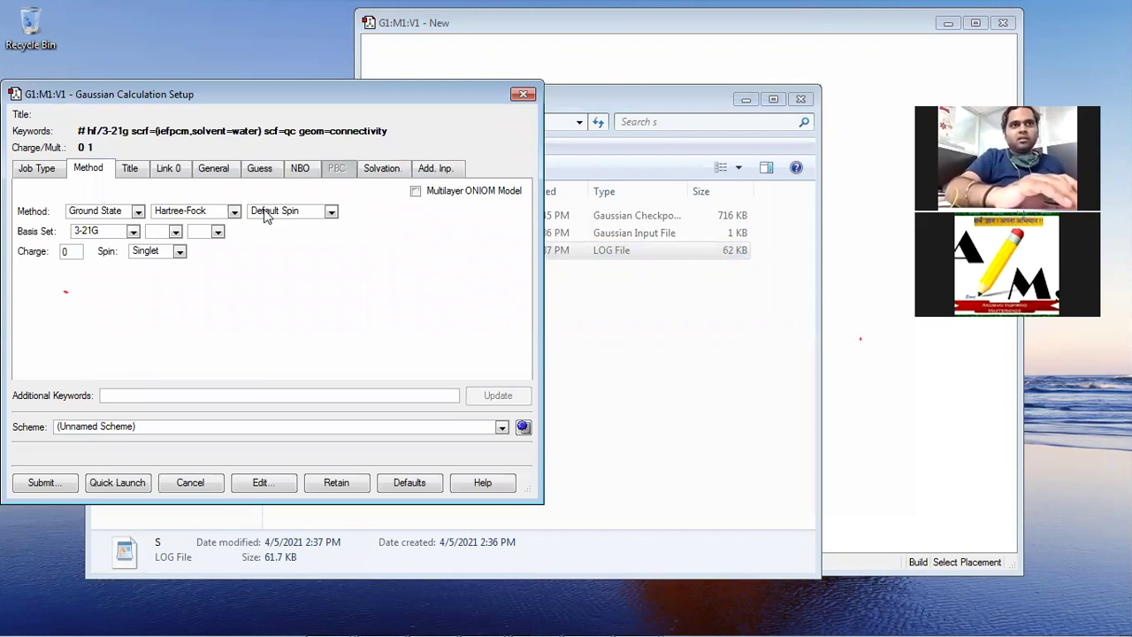
{"action": "left_click", "coordinate": [234, 212]}
{"action": "left_click", "coordinate": [221, 267]}
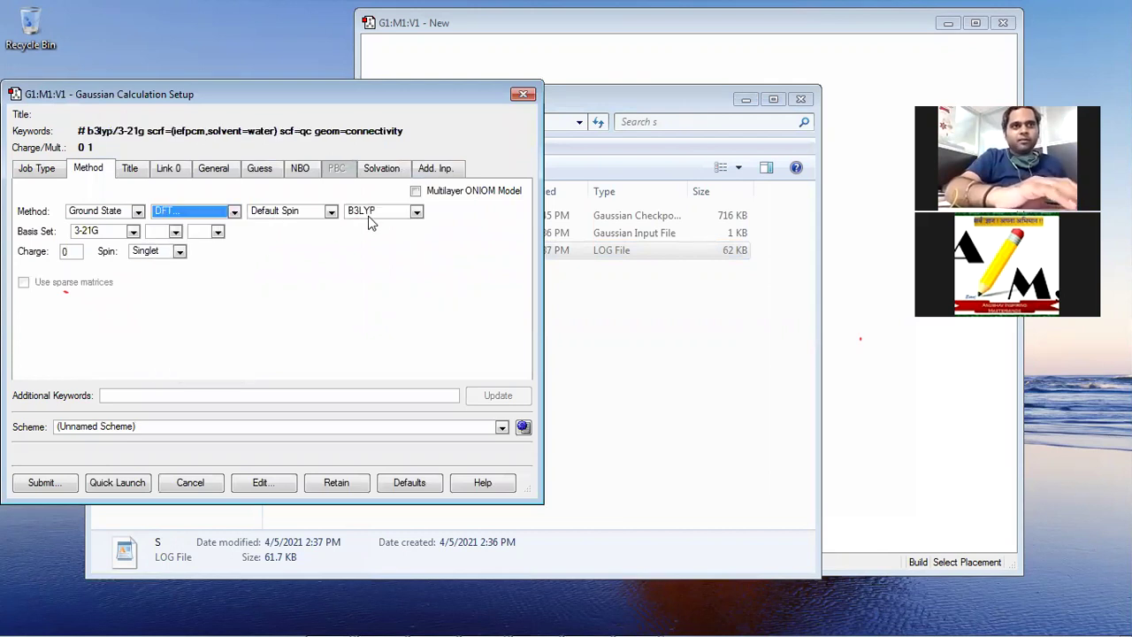
{"action": "left_click", "coordinate": [370, 212]}
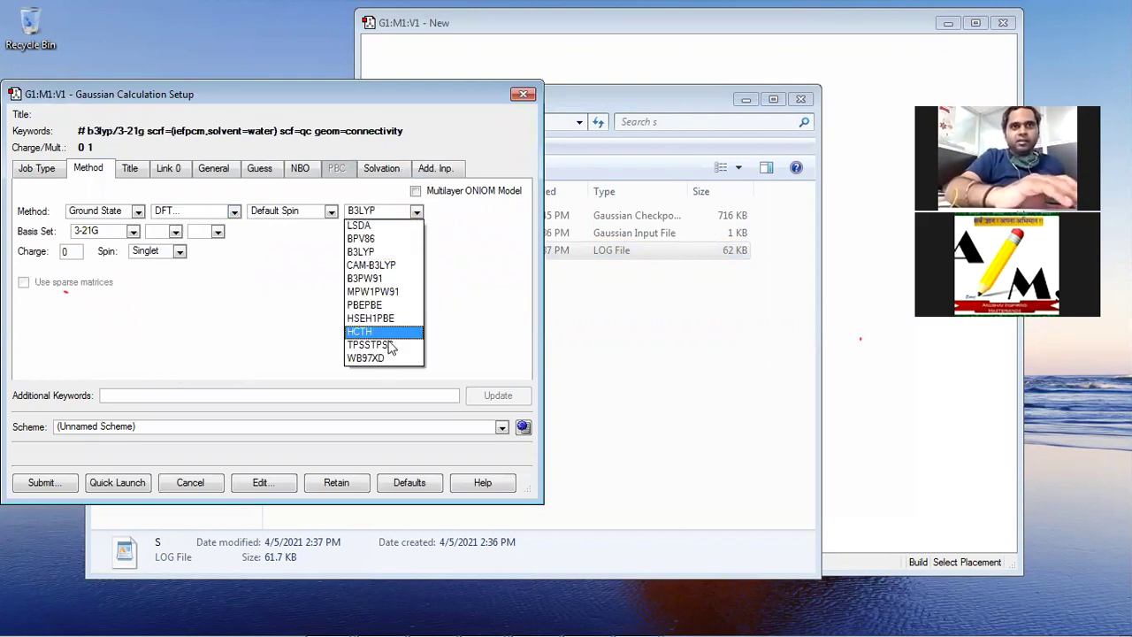
{"action": "left_click", "coordinate": [446, 368]}
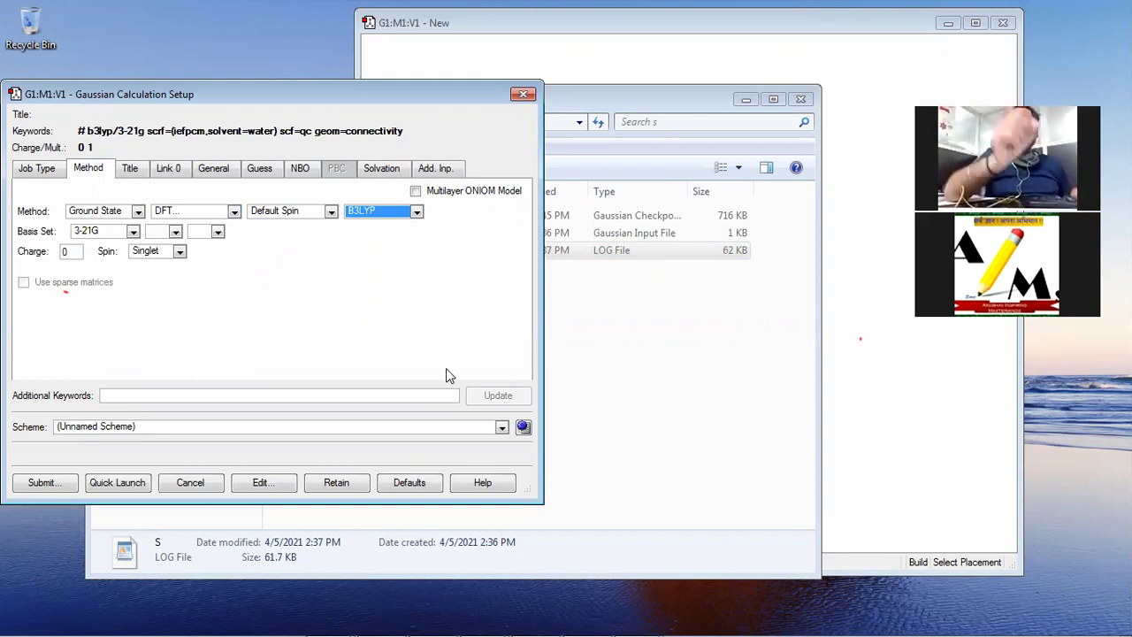
{"action": "left_click", "coordinate": [190, 482]}
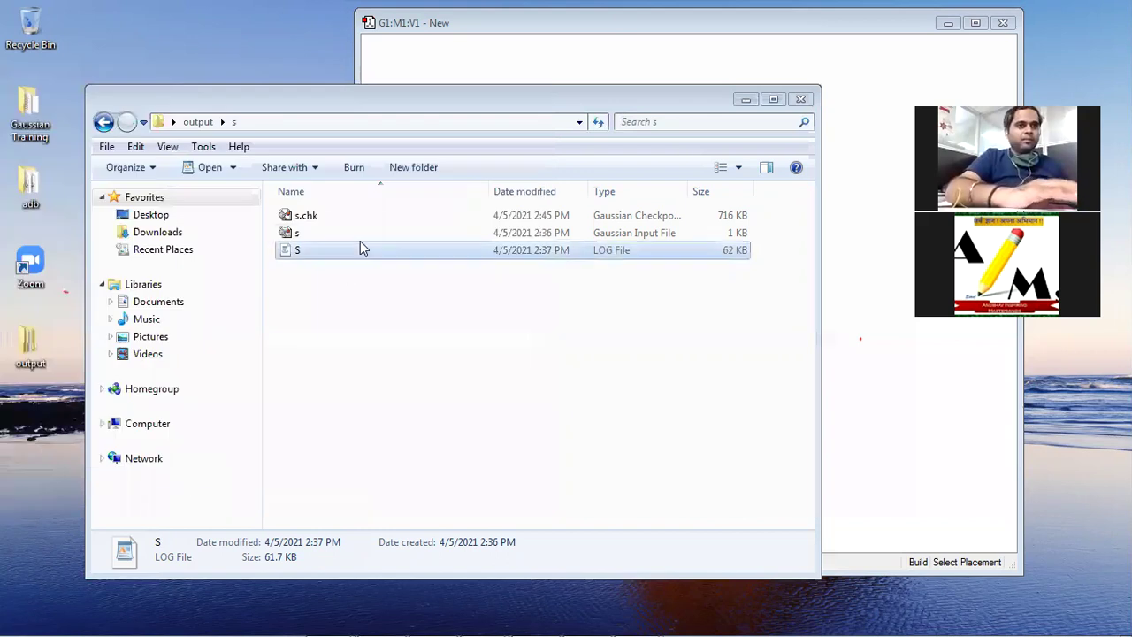
Open the Gaussian input file s.gjf from the output folder in Notepad.
{"action": "left_click", "coordinate": [305, 233]}
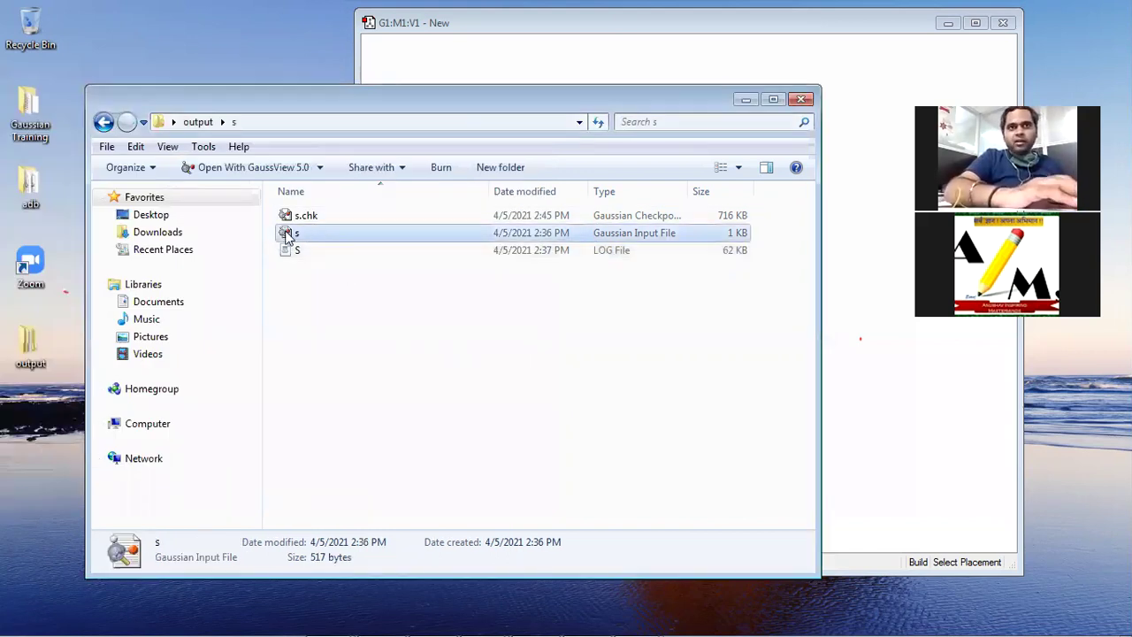
{"action": "double_click", "coordinate": [285, 234]}
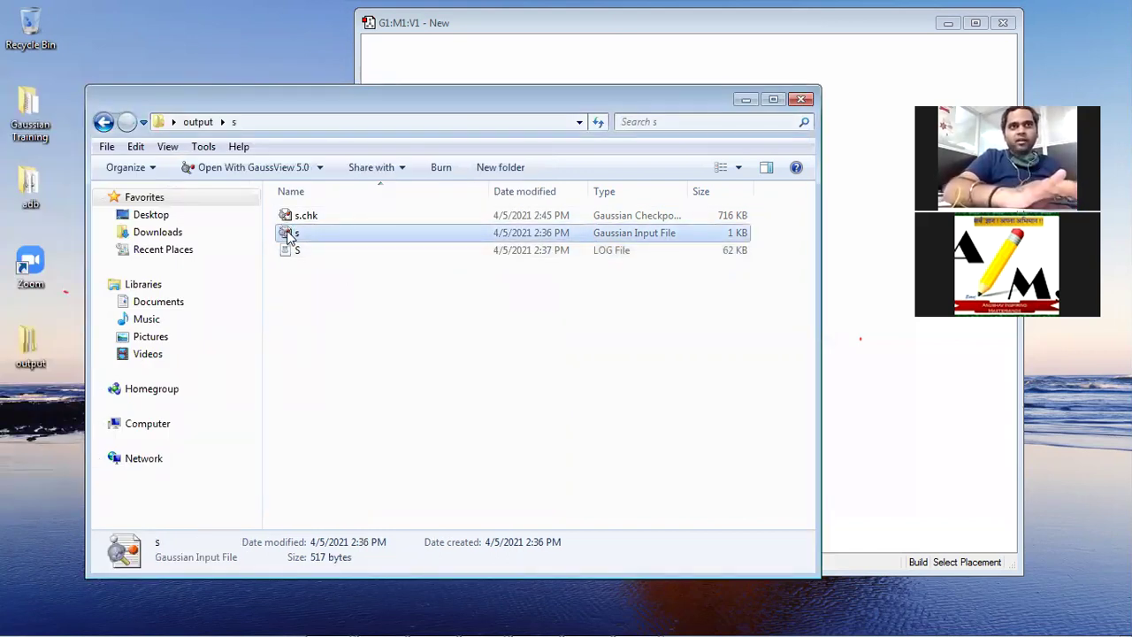
{"action": "right_click", "coordinate": [287, 232]}
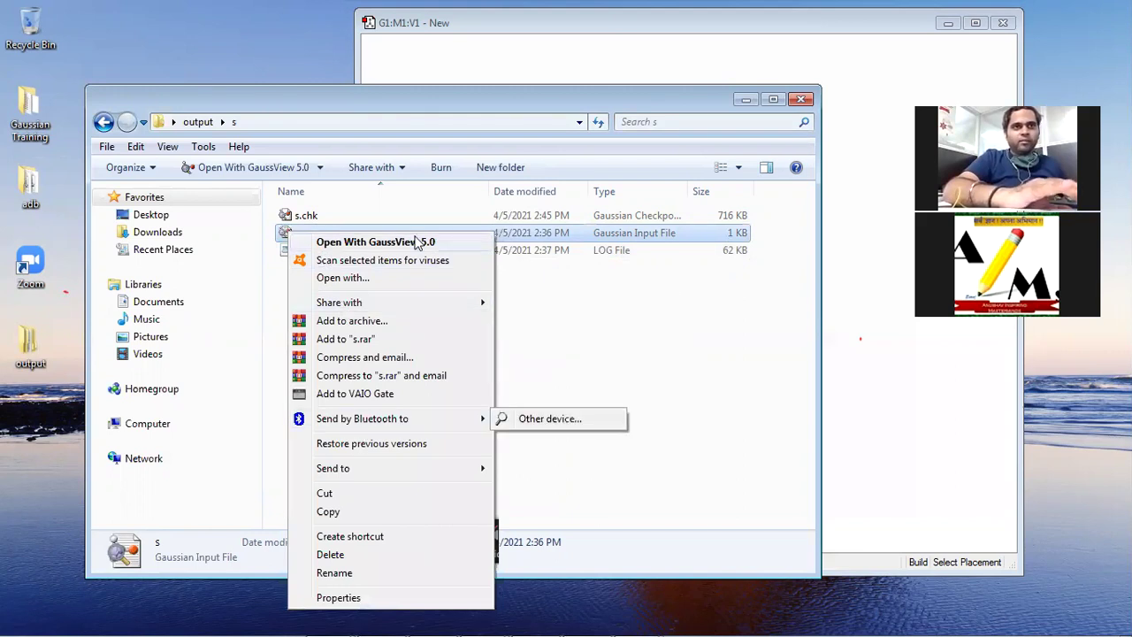
{"action": "left_click", "coordinate": [420, 281]}
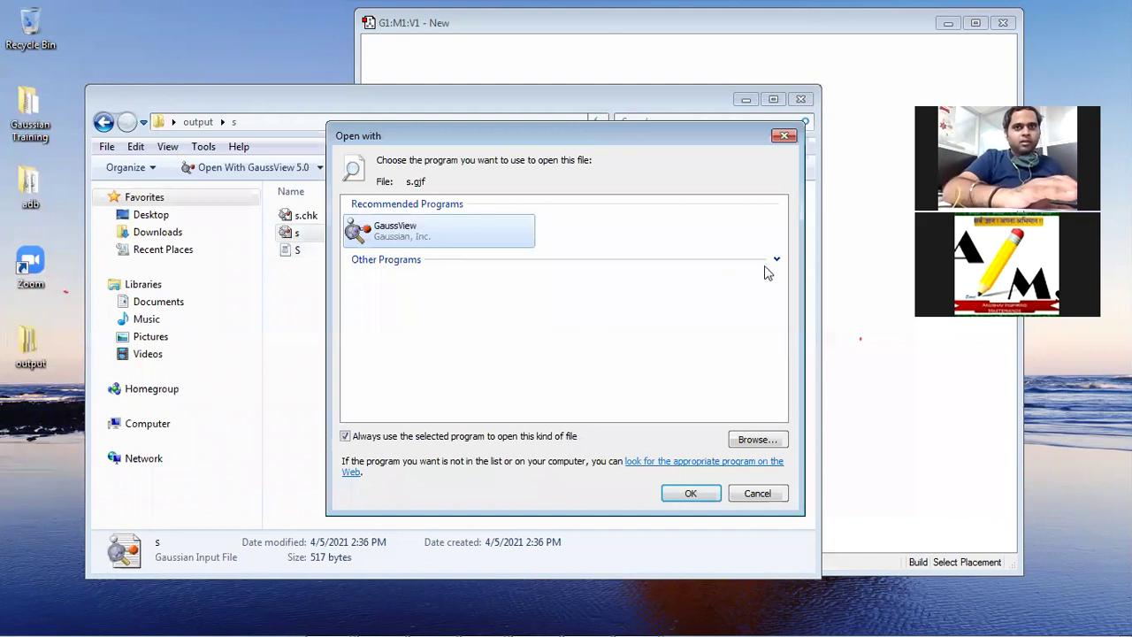
{"action": "left_click", "coordinate": [775, 261]}
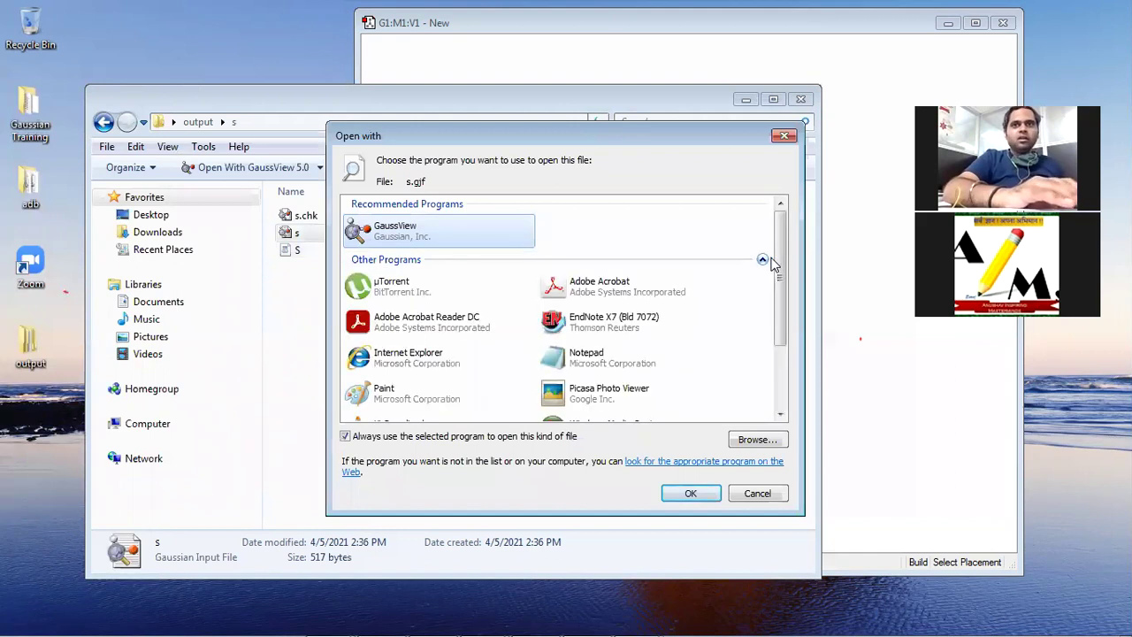
{"action": "left_click", "coordinate": [580, 365]}
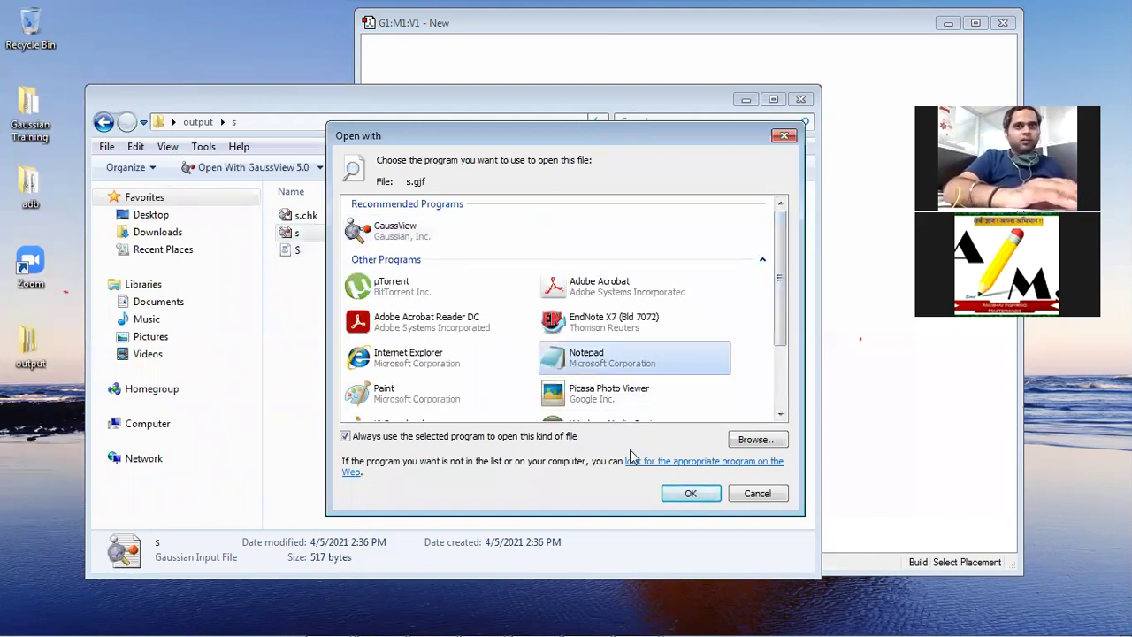
{"action": "left_click", "coordinate": [688, 493]}
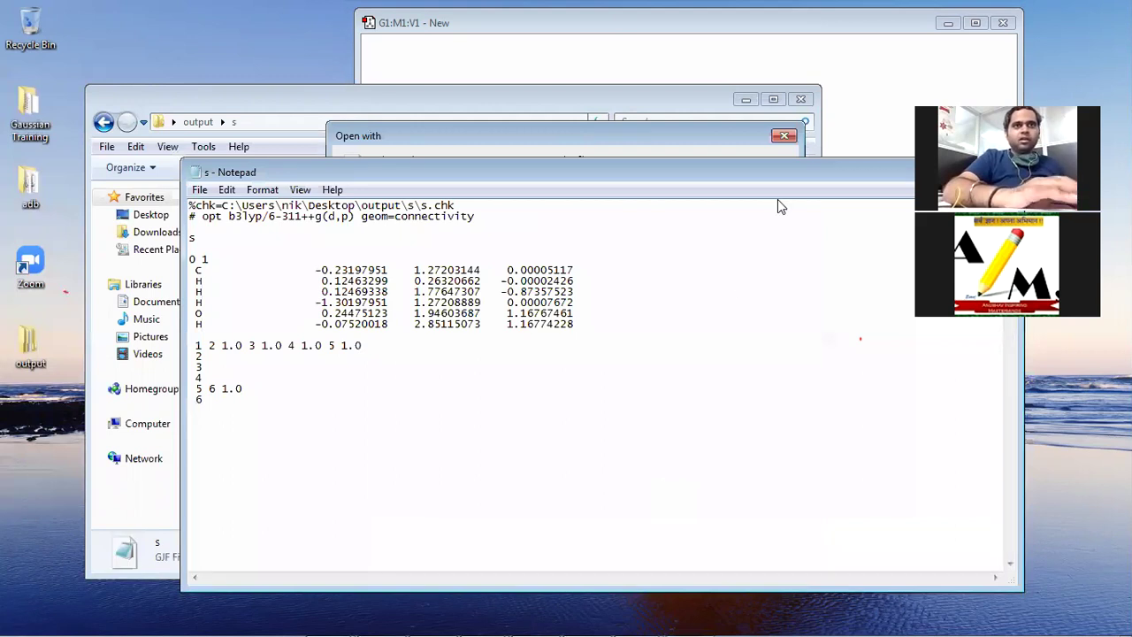
Replace the b3lyp functional in the route line of s.gjf with m062x, then save and close the file.
{"action": "left_click_drag", "start_coordinate": [264, 217], "coordinate": [228, 217]}
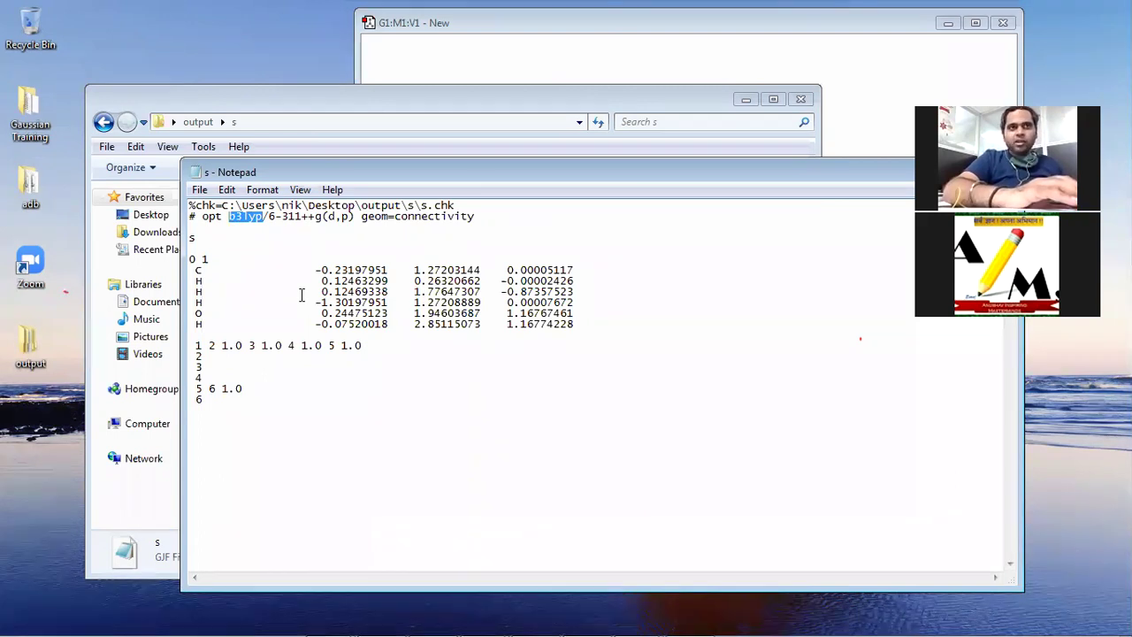
{"action": "type", "text": "m062"}
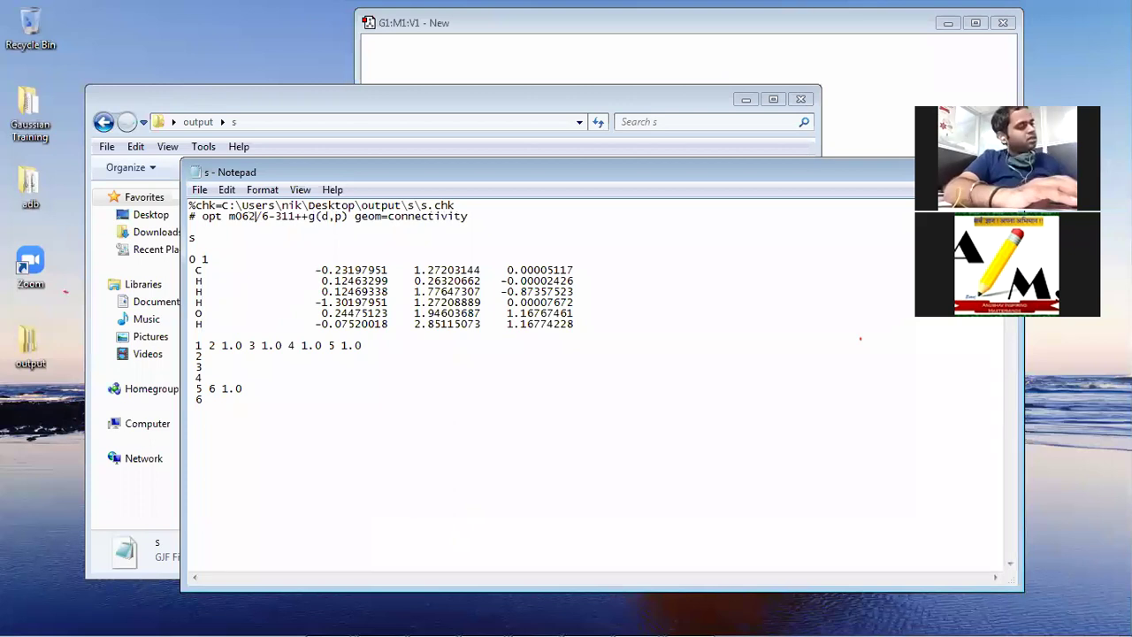
{"action": "type", "text": "x"}
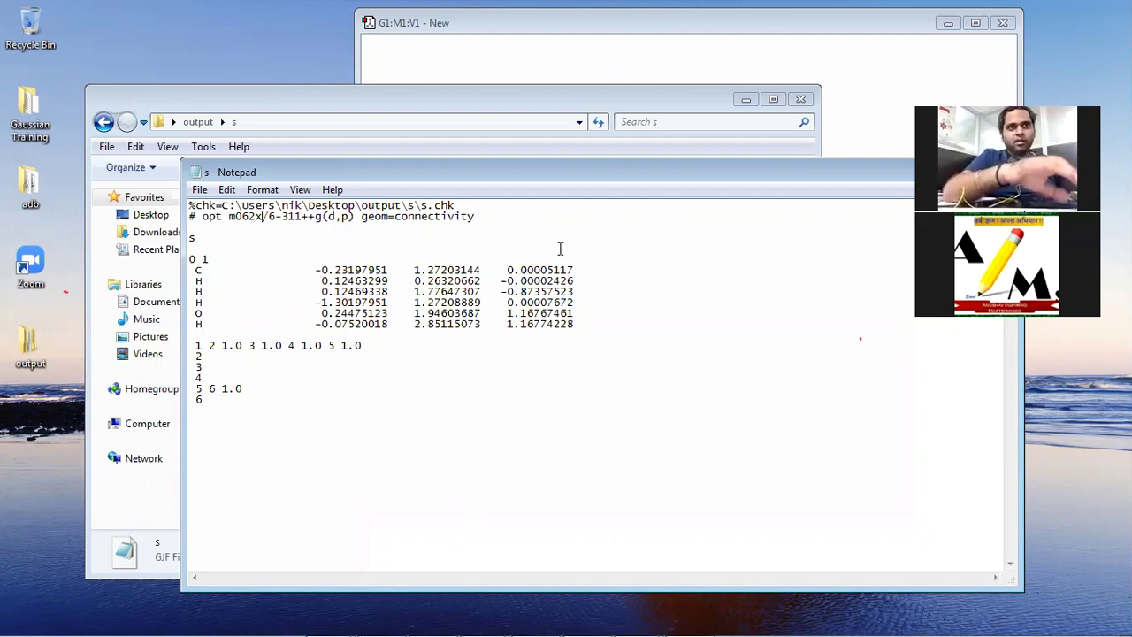
{"action": "left_click", "coordinate": [201, 190]}
{"action": "left_click", "coordinate": [221, 246]}
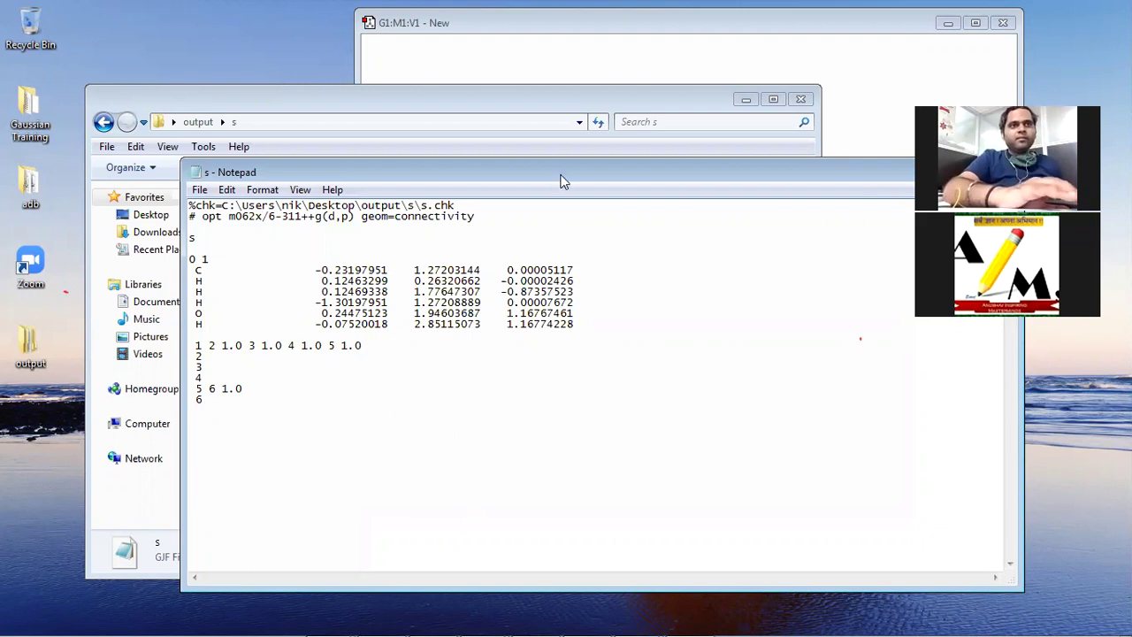
{"action": "left_click_drag", "start_coordinate": [562, 172], "coordinate": [432, 136]}
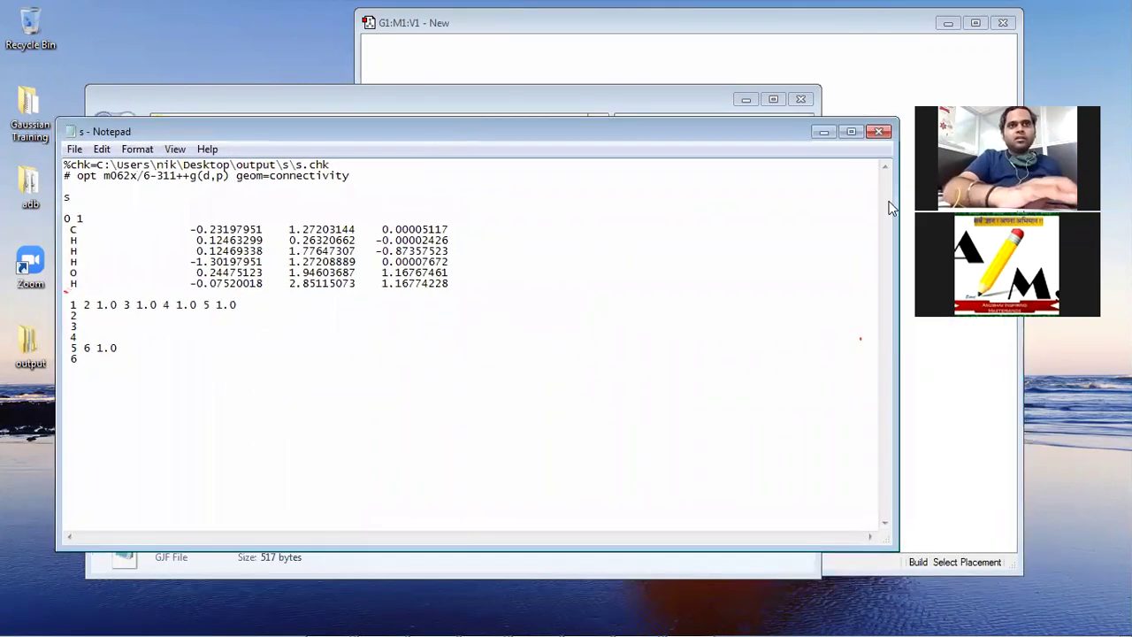
{"action": "left_click", "coordinate": [877, 131]}
Bring the GaussView main window back up and minimize the output\s folder window.
{"action": "left_click", "coordinate": [305, 230]}
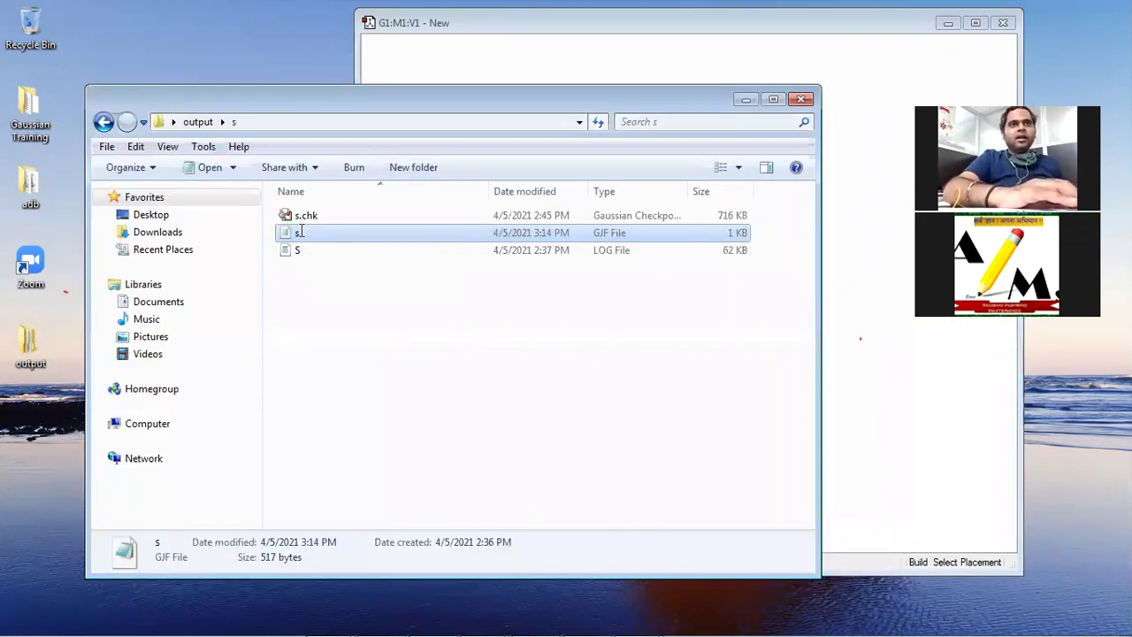
{"action": "left_click", "coordinate": [358, 229]}
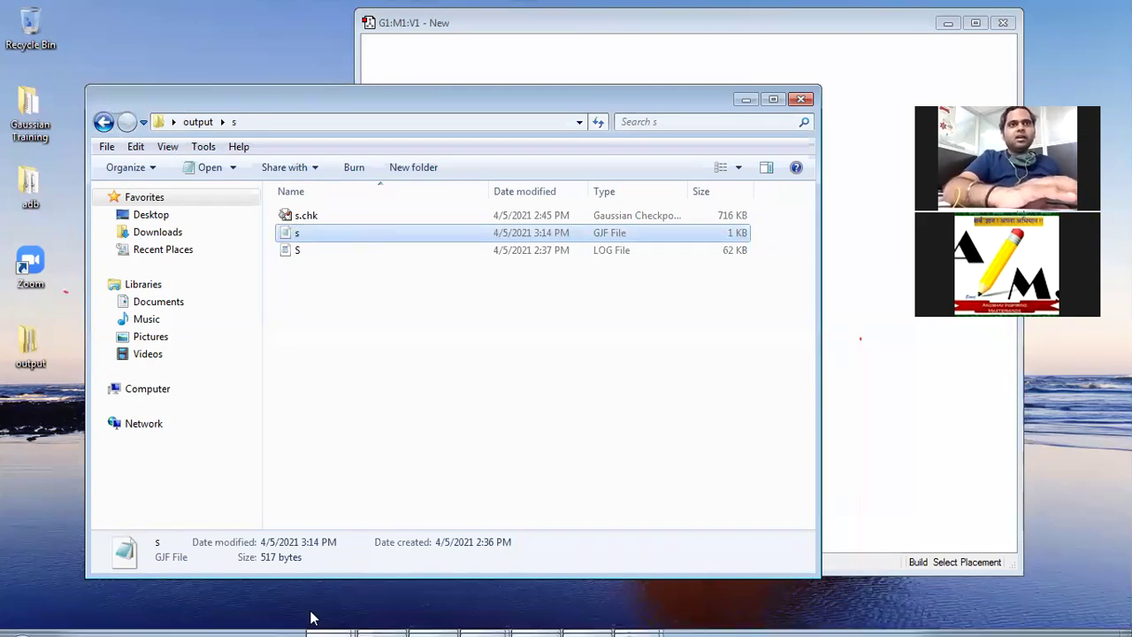
{"action": "mouse_move", "coordinate": [311, 619]}
{"action": "left_click", "coordinate": [637, 619]}
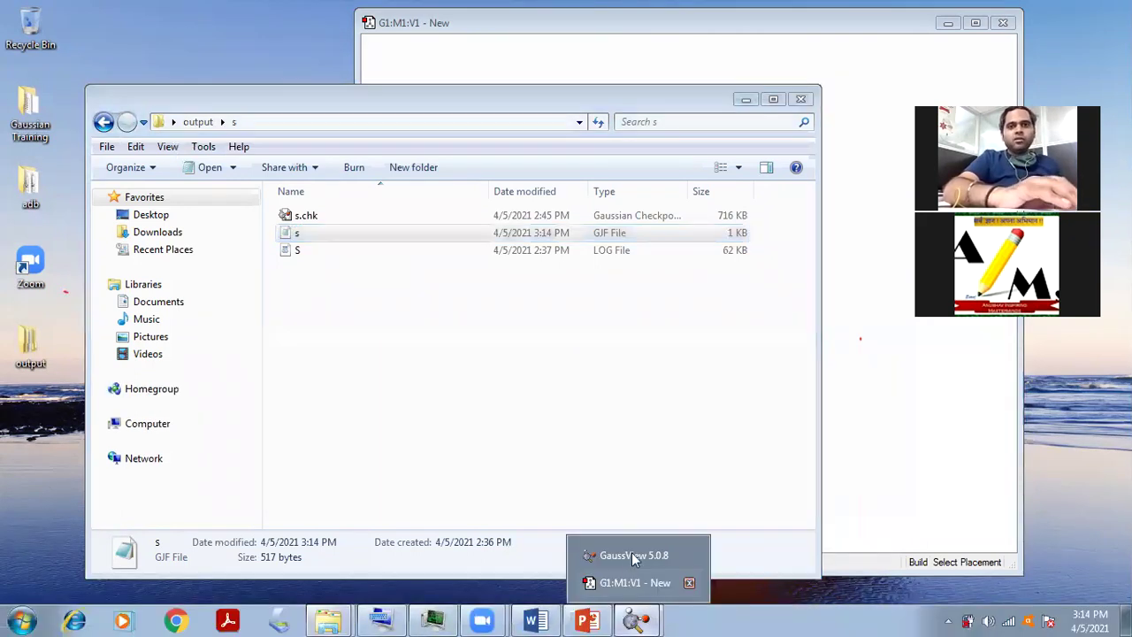
{"action": "left_click", "coordinate": [633, 551]}
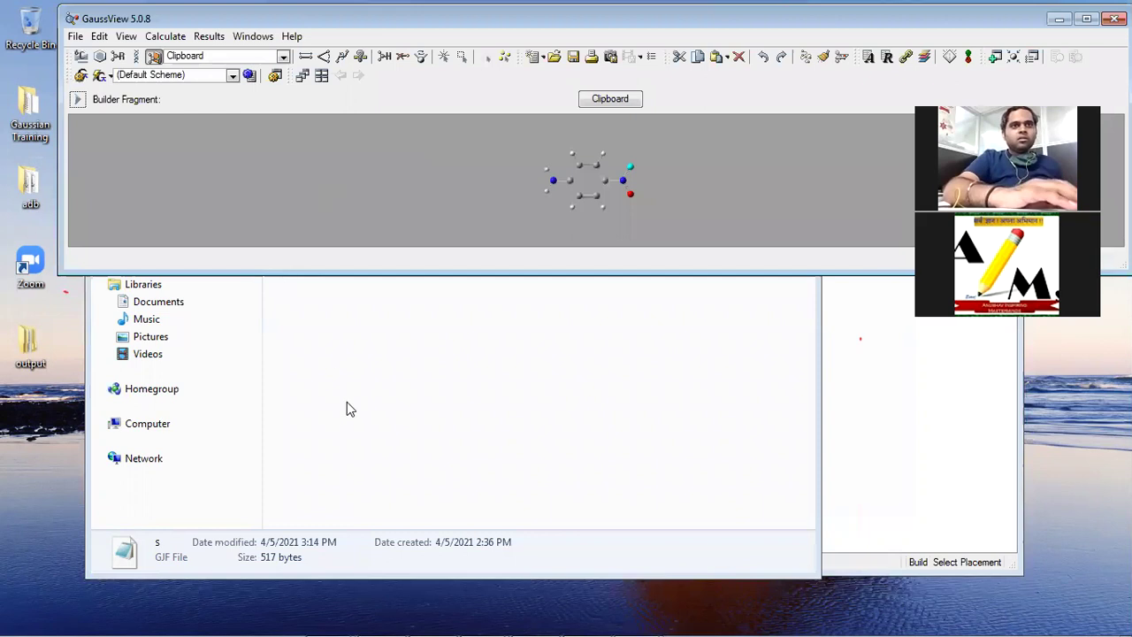
{"action": "left_click", "coordinate": [346, 408]}
{"action": "left_click_drag", "start_coordinate": [323, 232], "coordinate": [134, 95]}
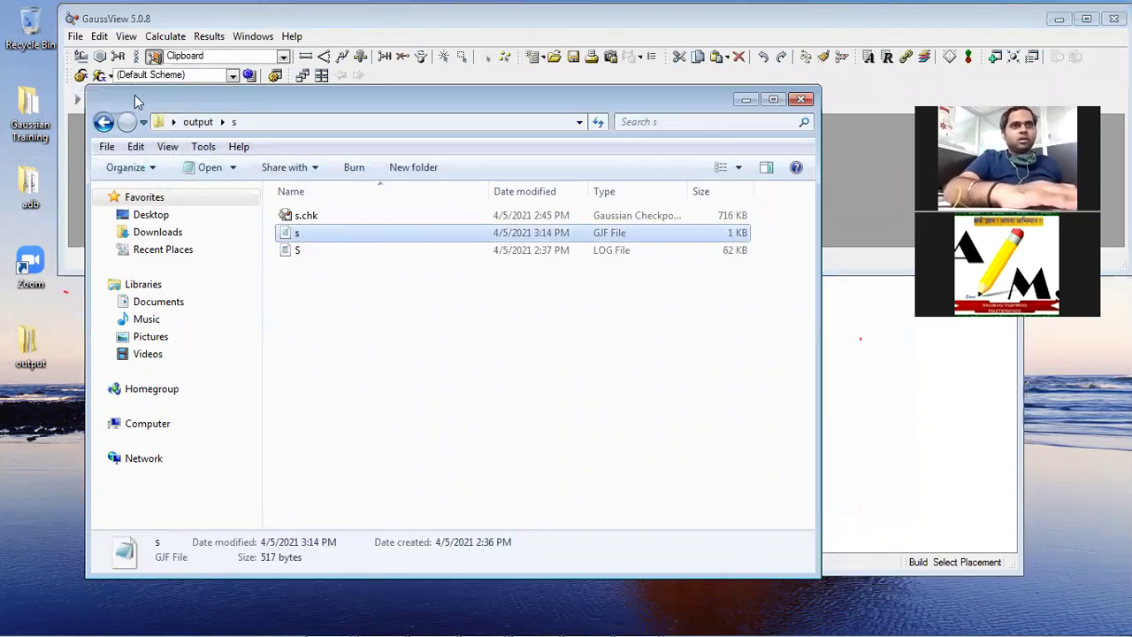
{"action": "left_click", "coordinate": [747, 100]}
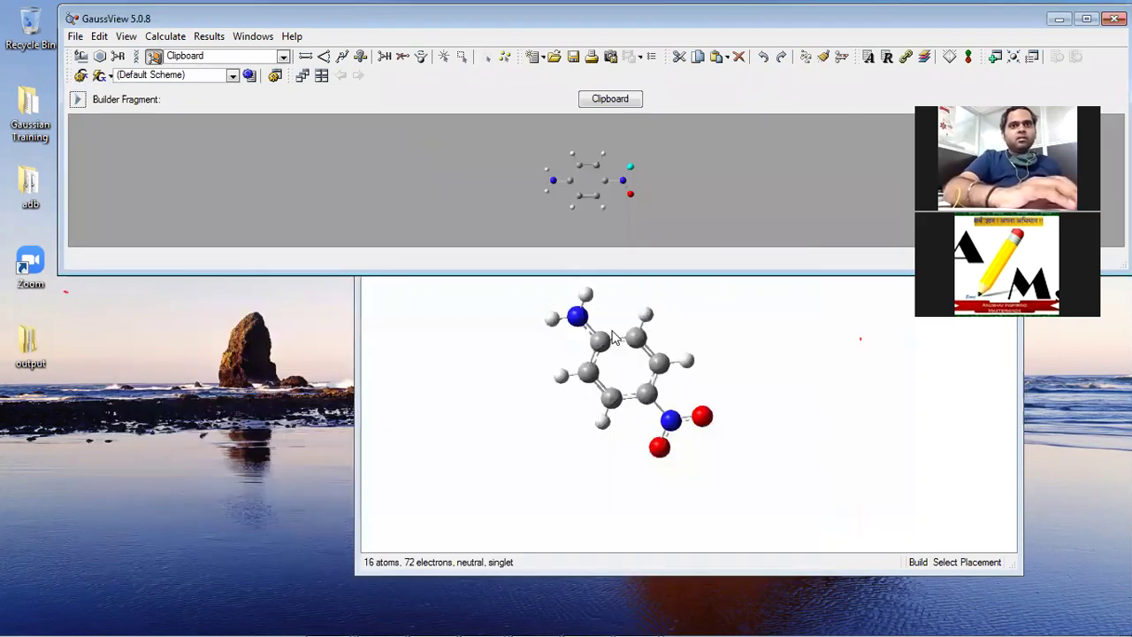
Open the Gaussian calculation setup for the nitroaniline molecule and set the solvation model to IEFPCM.
{"action": "mouse_move", "coordinate": [696, 614]}
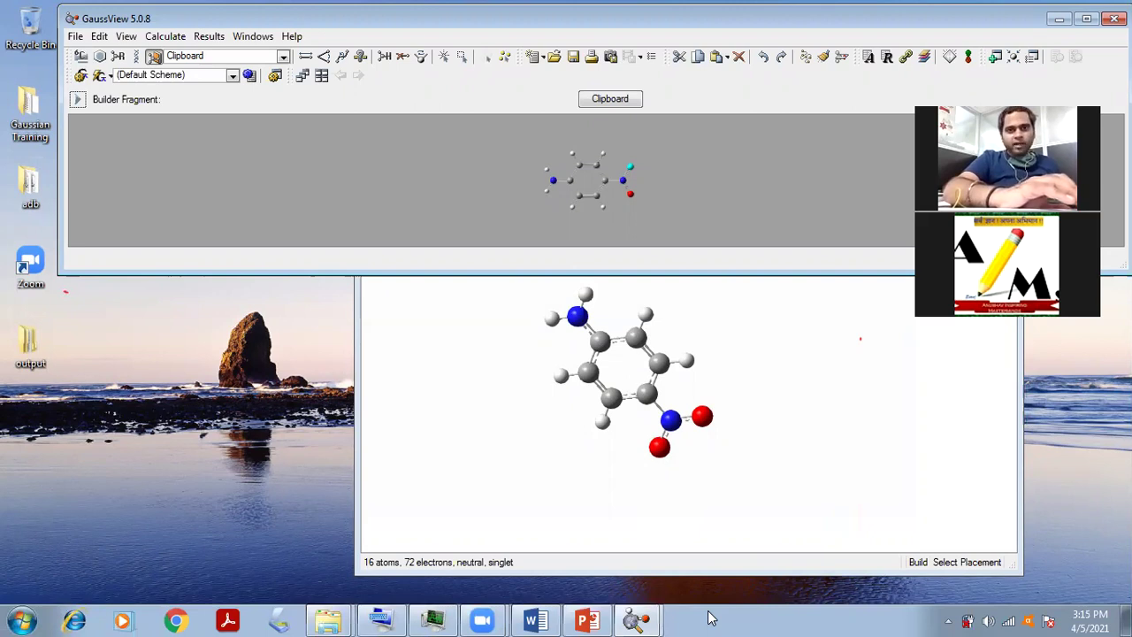
{"action": "left_click", "coordinate": [210, 36]}
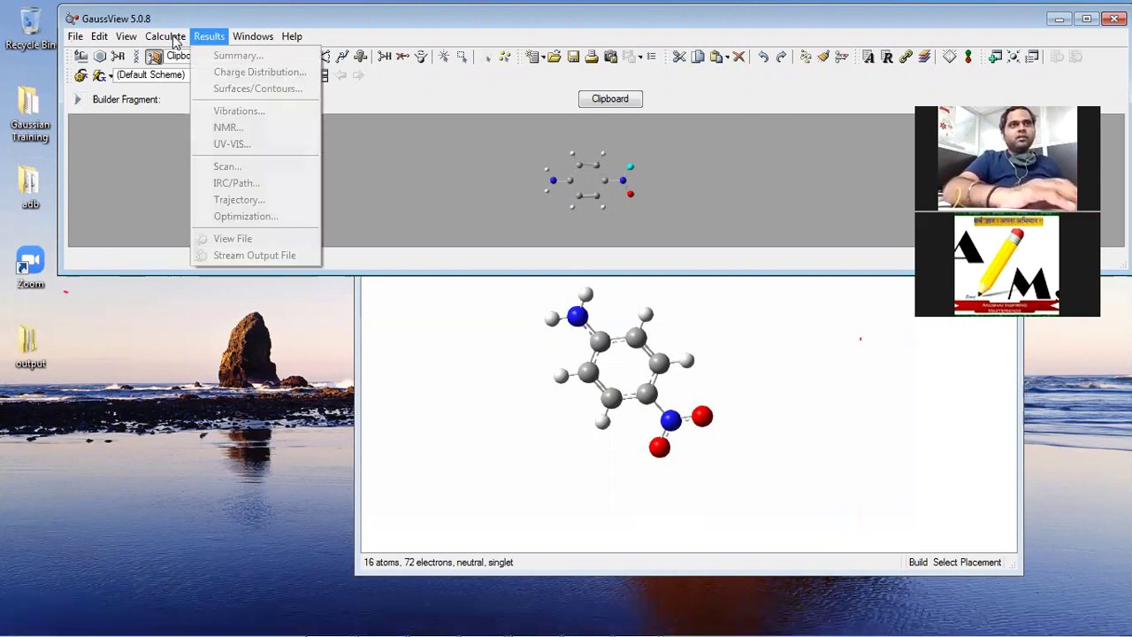
{"action": "left_click", "coordinate": [179, 55]}
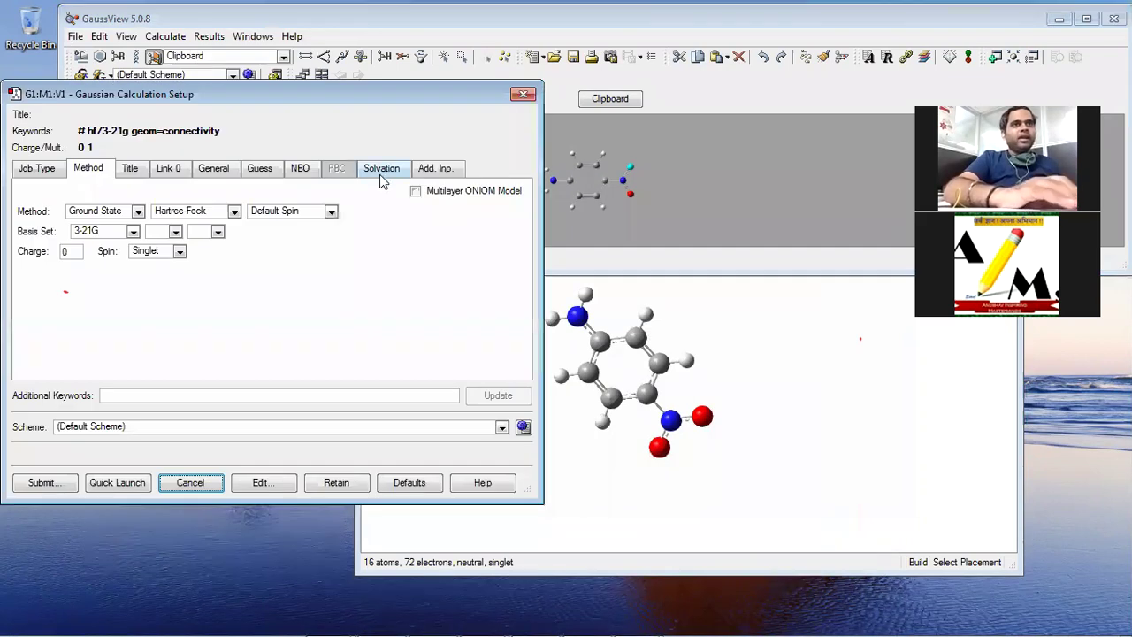
{"action": "left_click", "coordinate": [382, 169]}
{"action": "left_click", "coordinate": [124, 196]}
{"action": "left_click", "coordinate": [122, 235]}
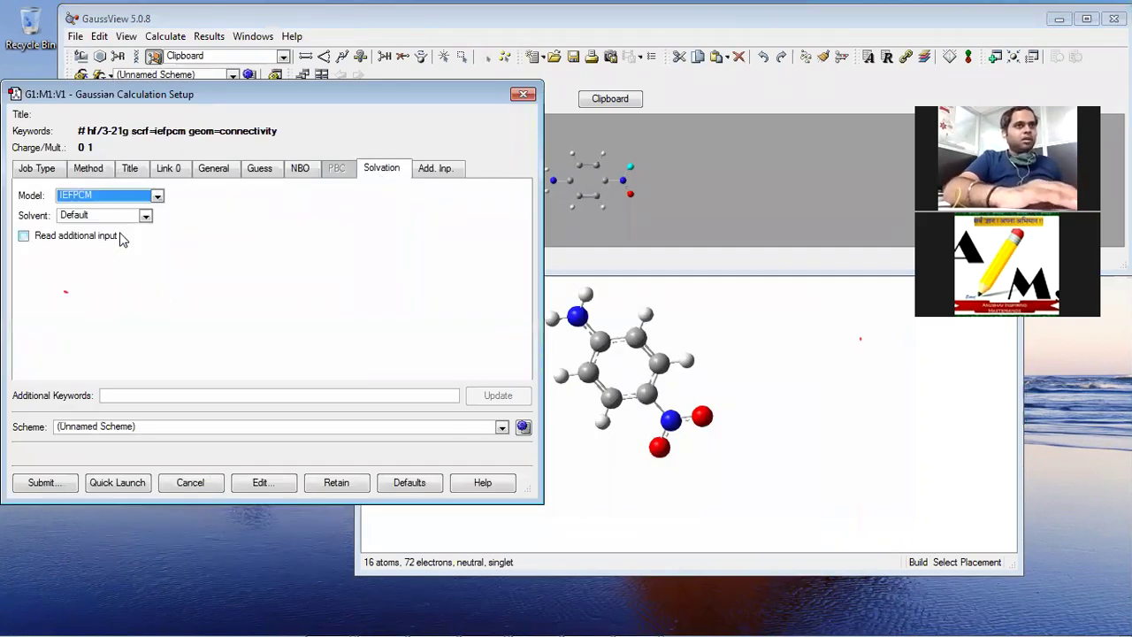
Look through the solvents offered for the IEFPCM model, down to the Other option at the end.
{"action": "left_click", "coordinate": [135, 216]}
{"action": "scroll", "coordinate": [147, 325], "scroll_direction": "down", "scroll_amount": 2}
{"action": "scroll", "coordinate": [147, 325], "scroll_direction": "down", "scroll_amount": 2}
{"action": "scroll", "coordinate": [149, 292], "scroll_direction": "up", "scroll_amount": 4}
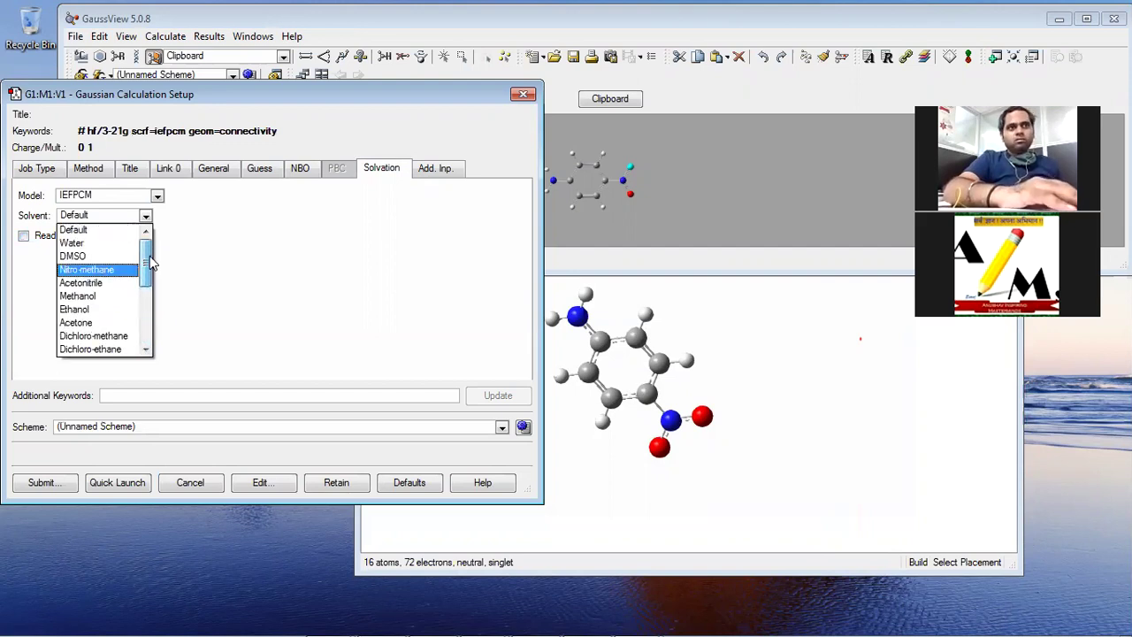
{"action": "left_click_drag", "start_coordinate": [148, 259], "coordinate": [145, 348]}
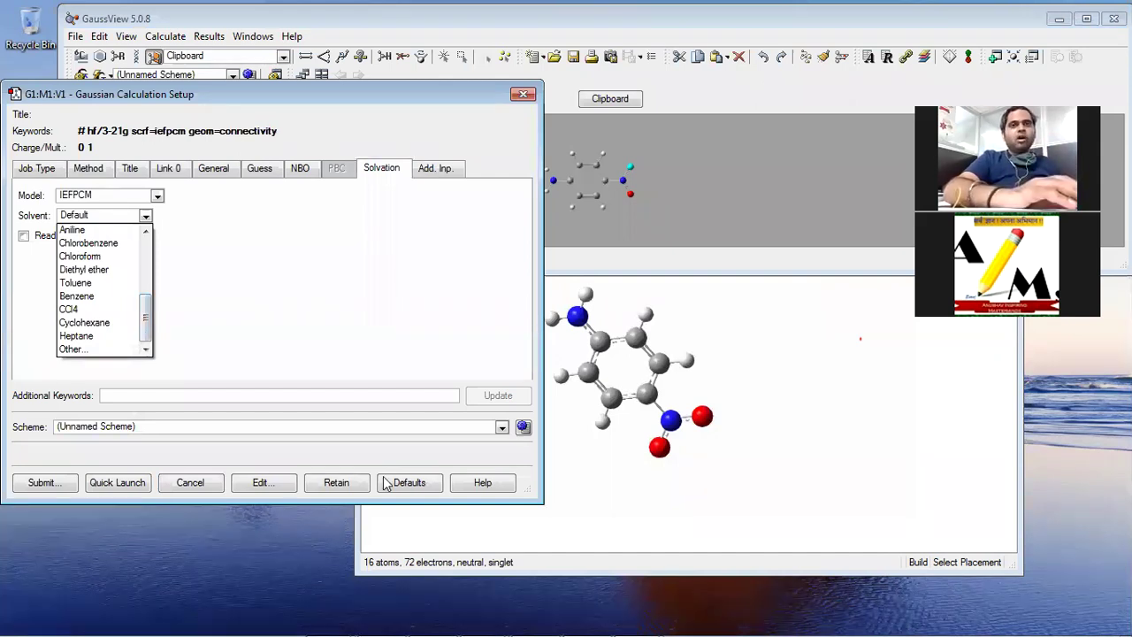
Open s.gjf from the output\s folder in Notepad again, check its route line, and close it.
{"action": "mouse_move", "coordinate": [465, 619]}
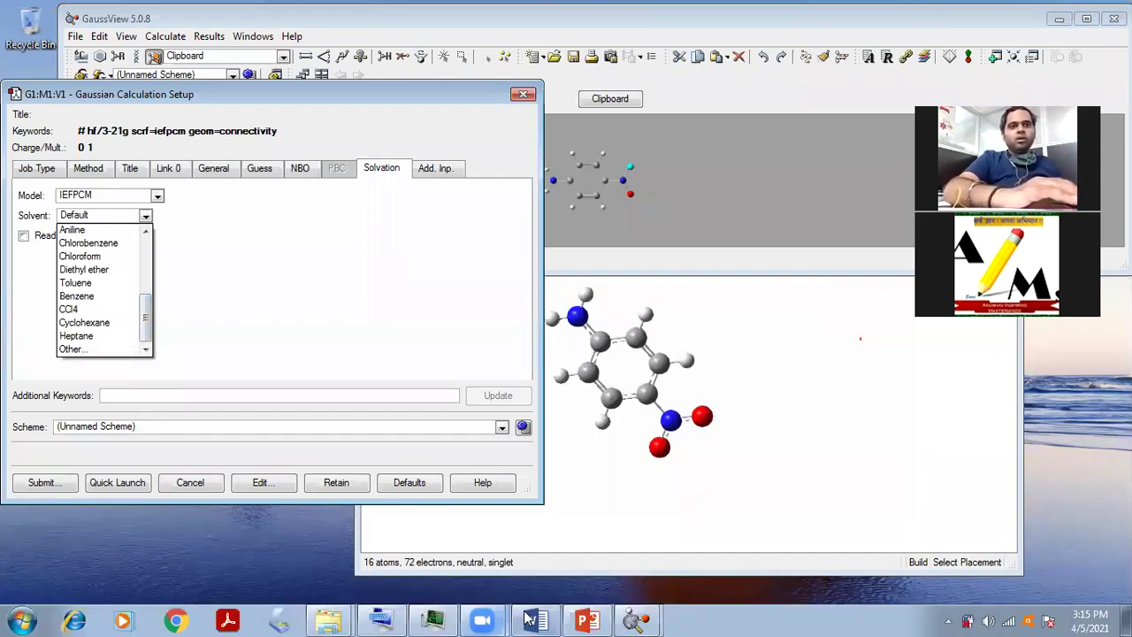
{"action": "left_click", "coordinate": [343, 617]}
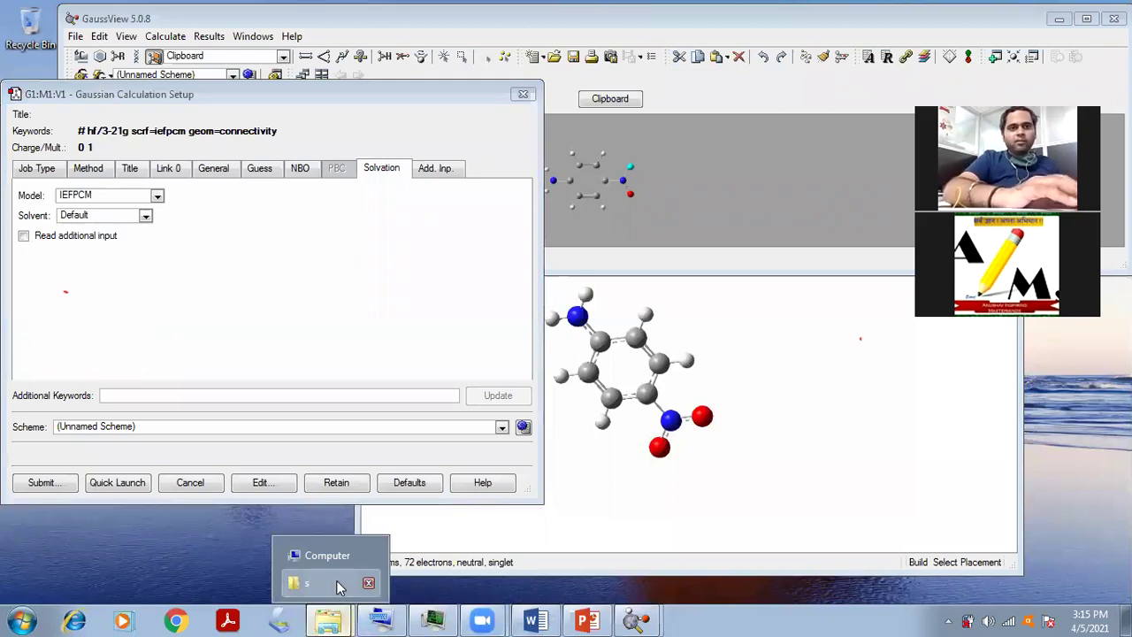
{"action": "left_click", "coordinate": [339, 584]}
{"action": "double_click", "coordinate": [303, 237]}
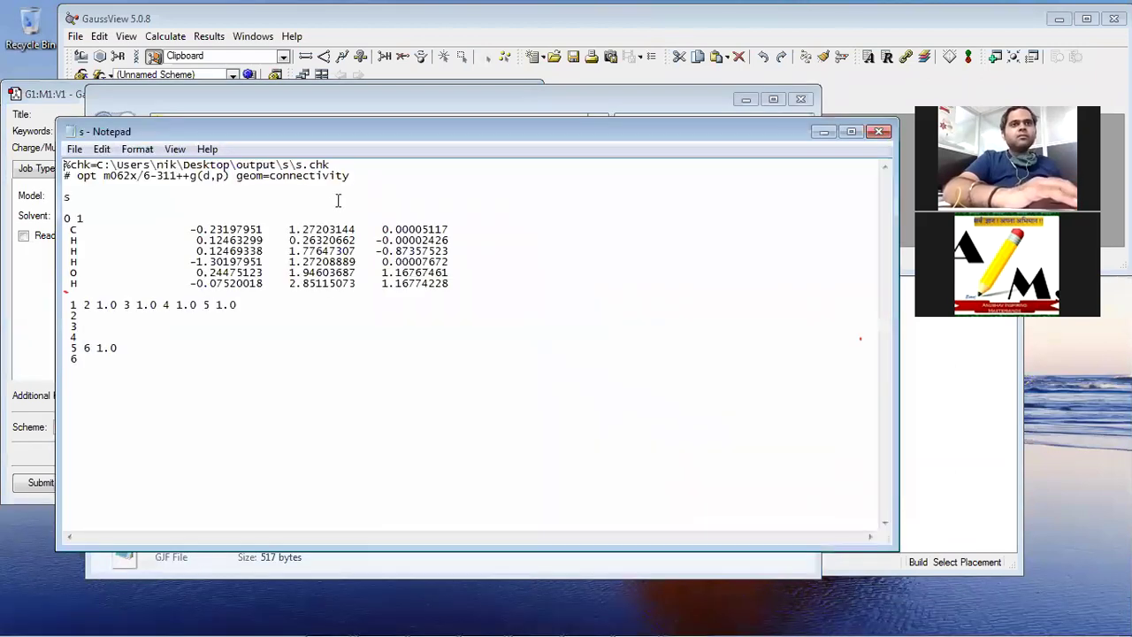
{"action": "left_click", "coordinate": [878, 131]}
{"action": "left_click", "coordinate": [597, 336]}
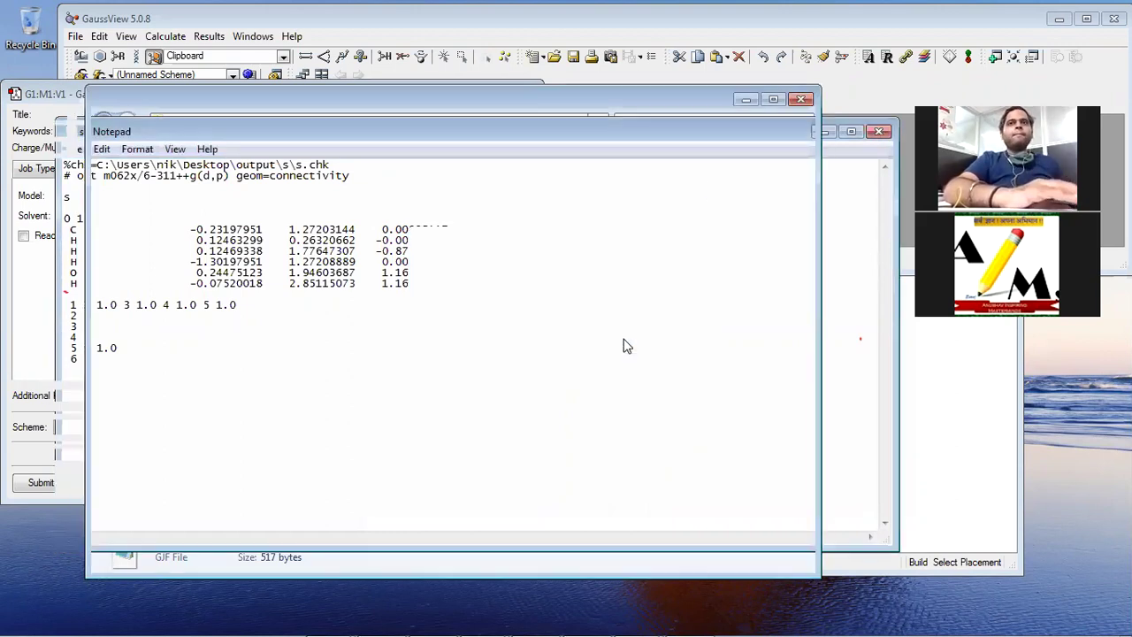
Close the output\s folder window and the new molecule window with its calculation setup.
{"action": "left_click", "coordinate": [801, 102]}
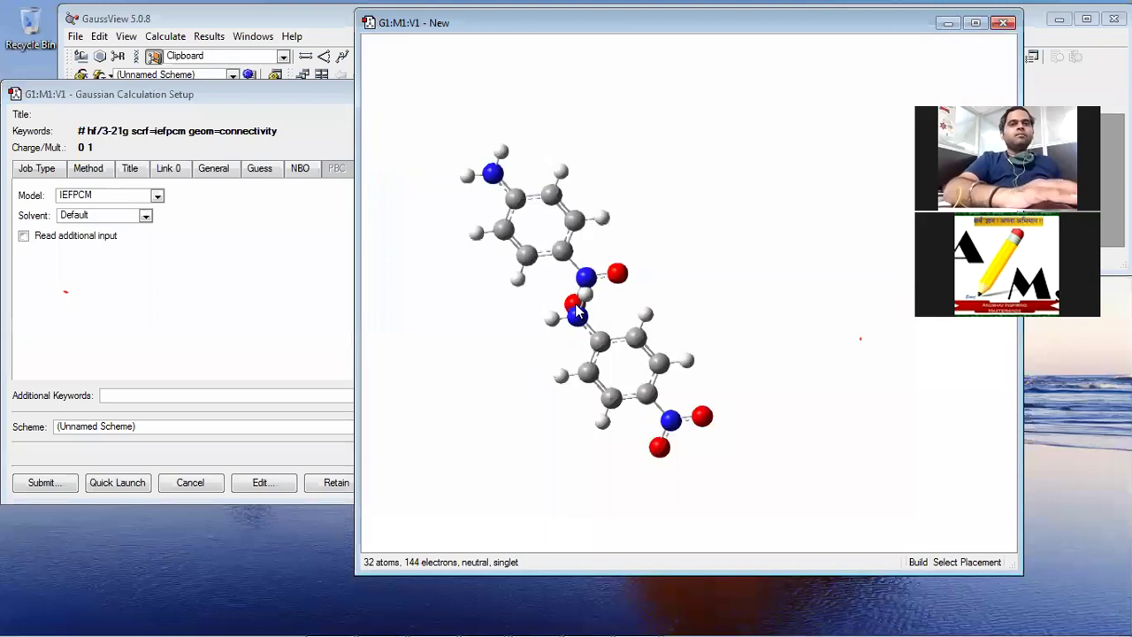
{"action": "left_click", "coordinate": [1005, 22]}
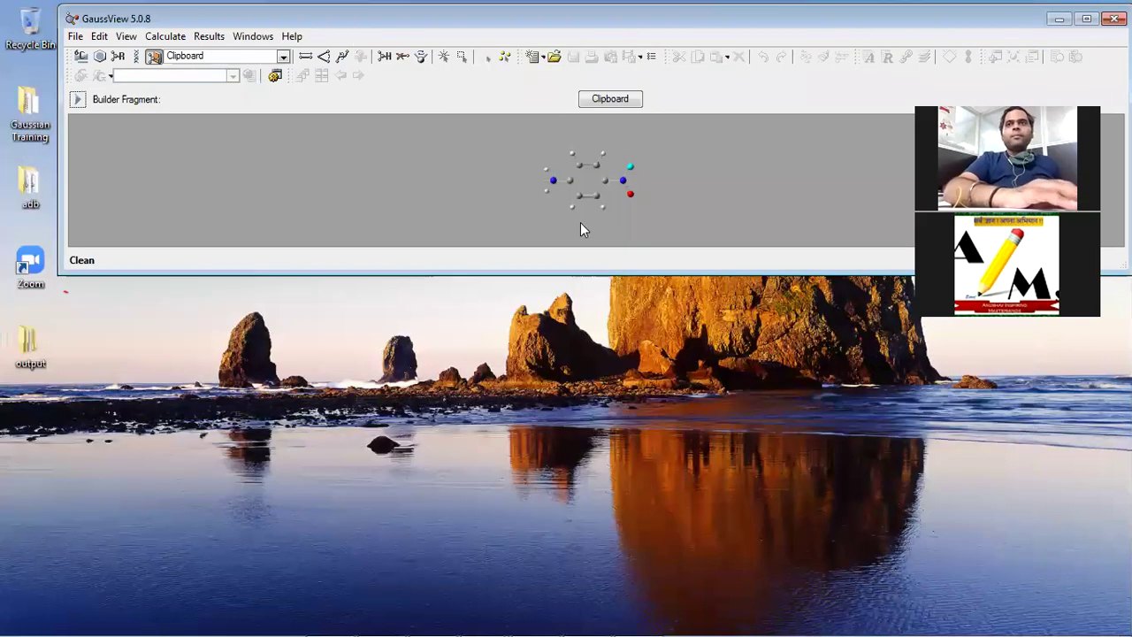
Switch to PowerPoint, then minimize both the GaussView and PowerPoint windows to show the desktop.
{"action": "mouse_move", "coordinate": [583, 617]}
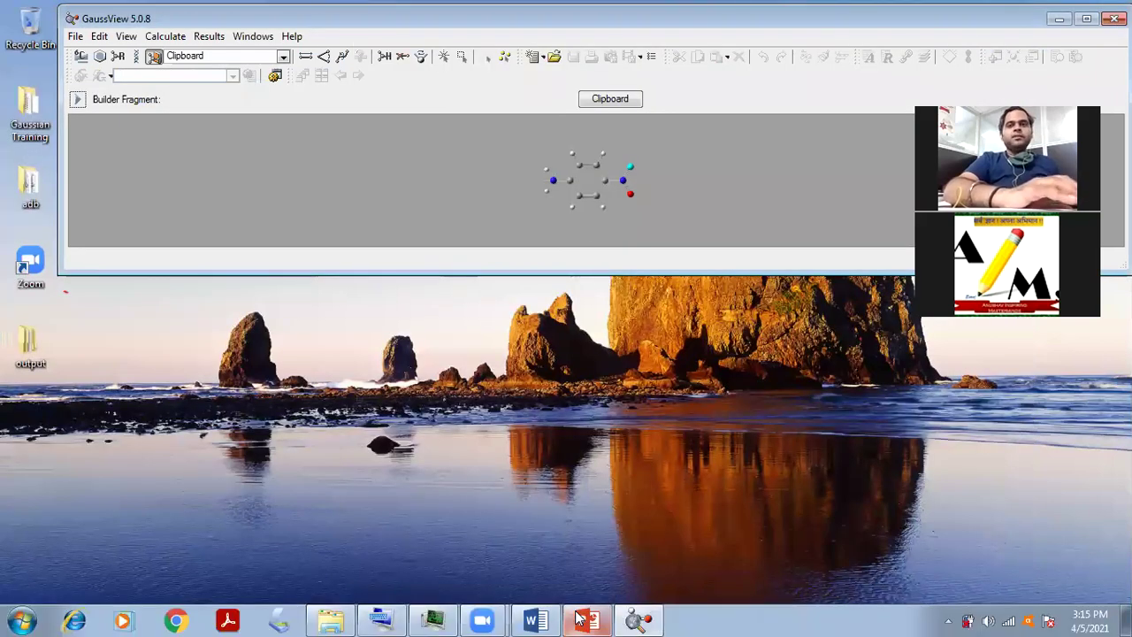
{"action": "left_click", "coordinate": [576, 617]}
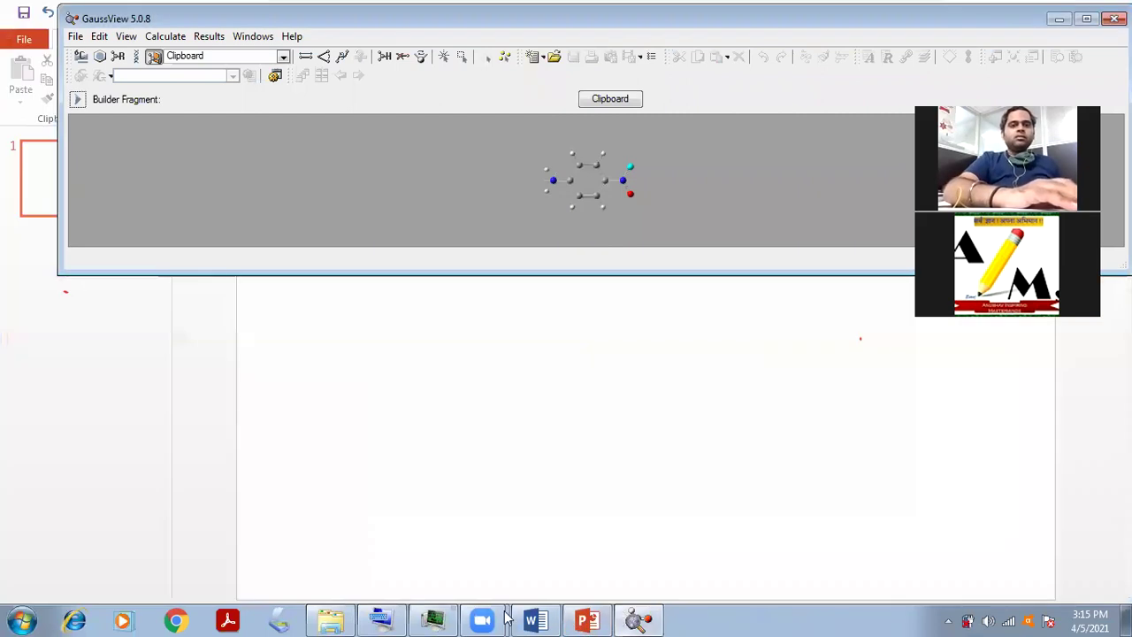
{"action": "mouse_move", "coordinate": [427, 616]}
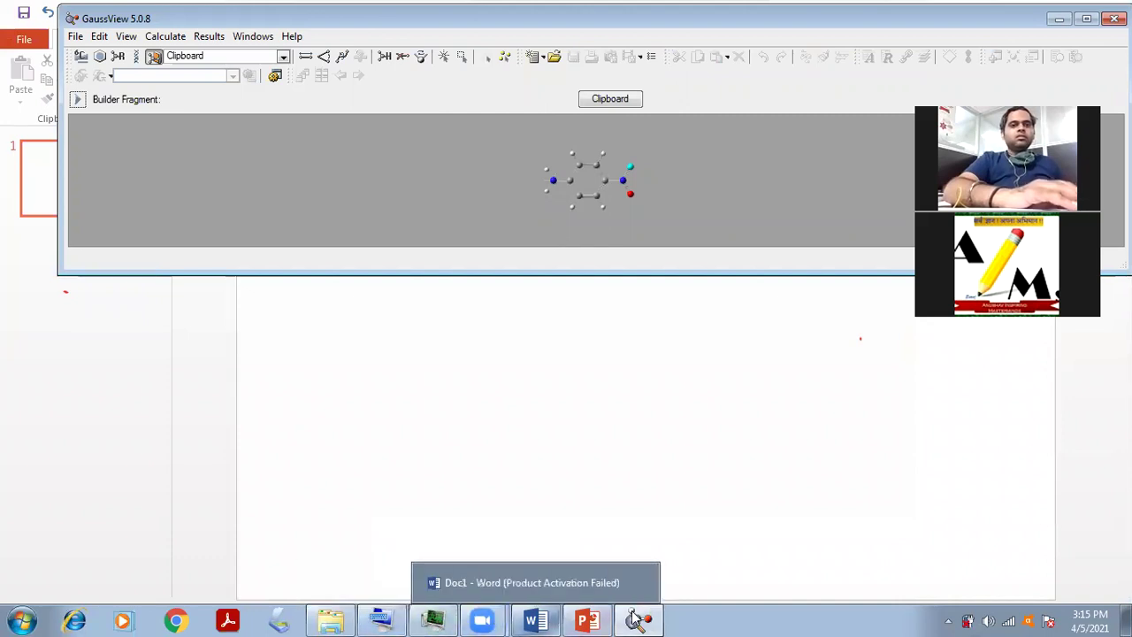
{"action": "mouse_move", "coordinate": [635, 619]}
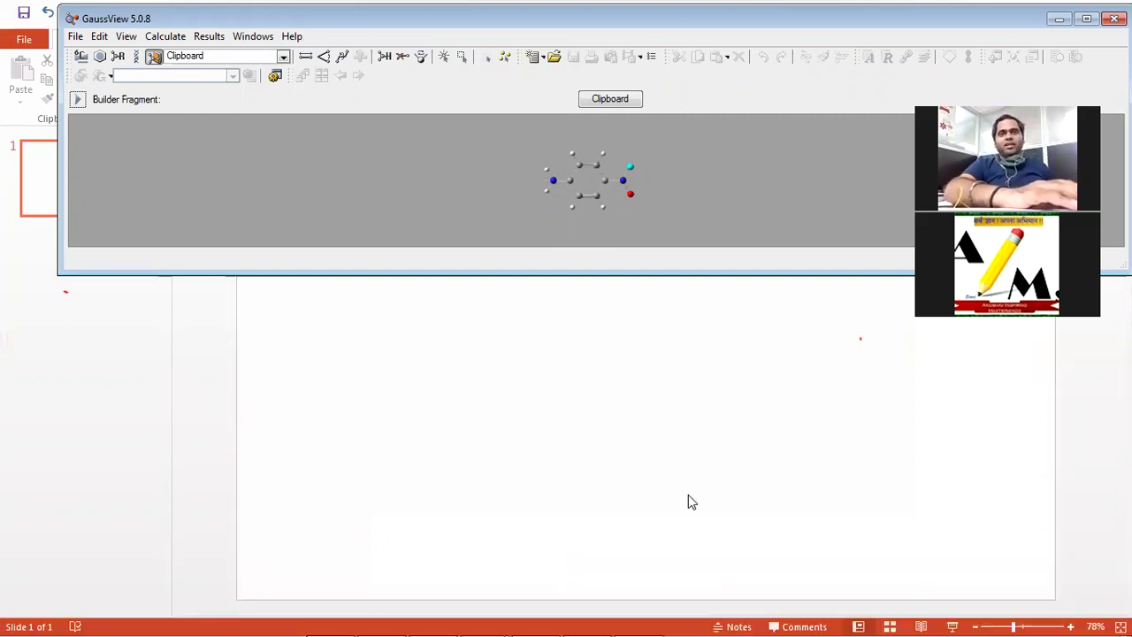
{"action": "left_click", "coordinate": [1058, 19]}
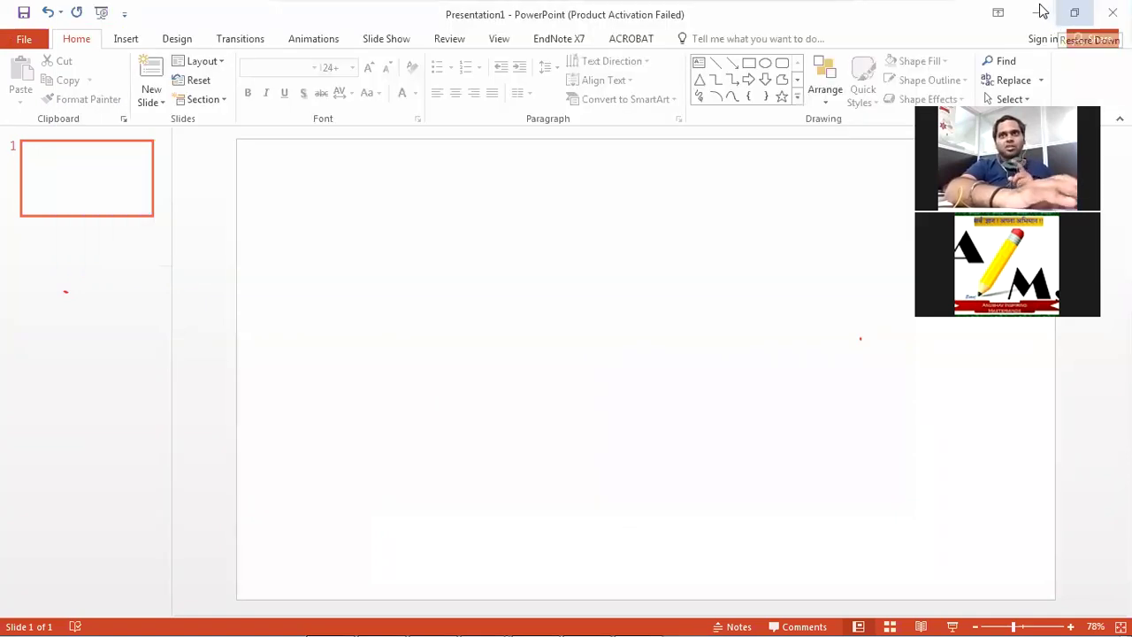
{"action": "left_click", "coordinate": [1038, 11]}
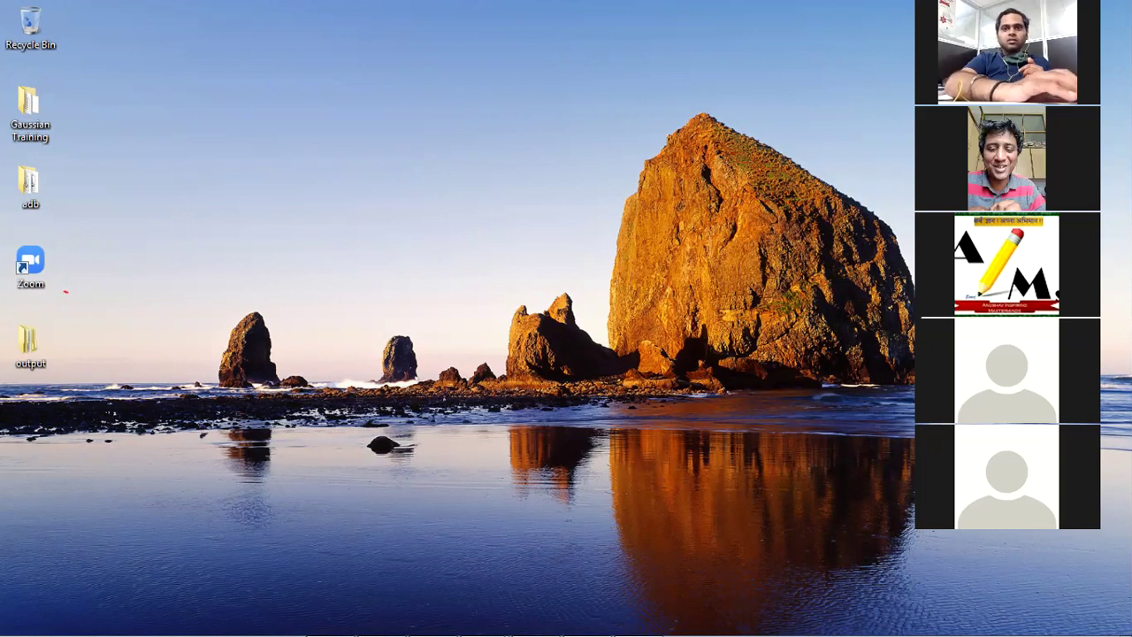
Close the open Word document and bring up the Zoom meeting controls.
{"action": "left_click", "coordinate": [533, 619]}
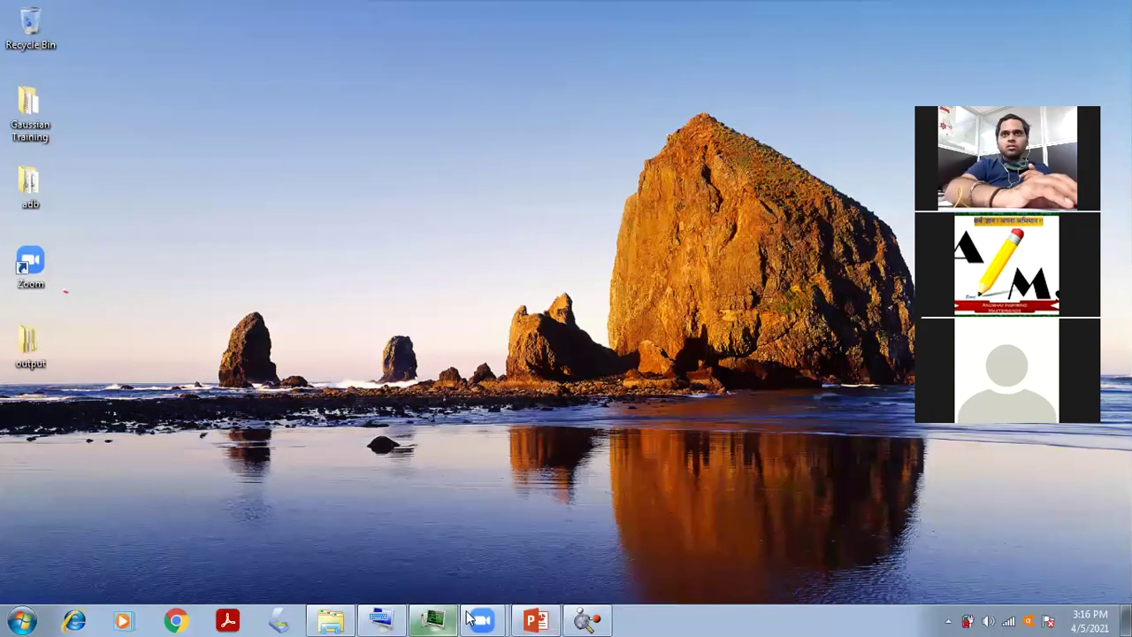
{"action": "mouse_move", "coordinate": [482, 619]}
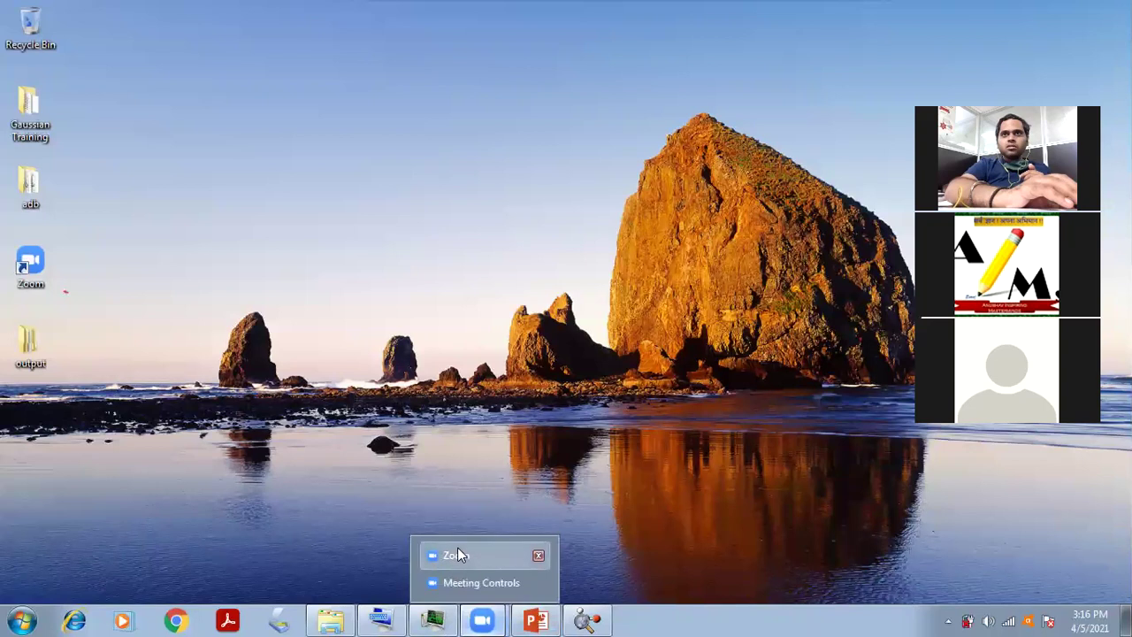
{"action": "left_click", "coordinate": [484, 619]}
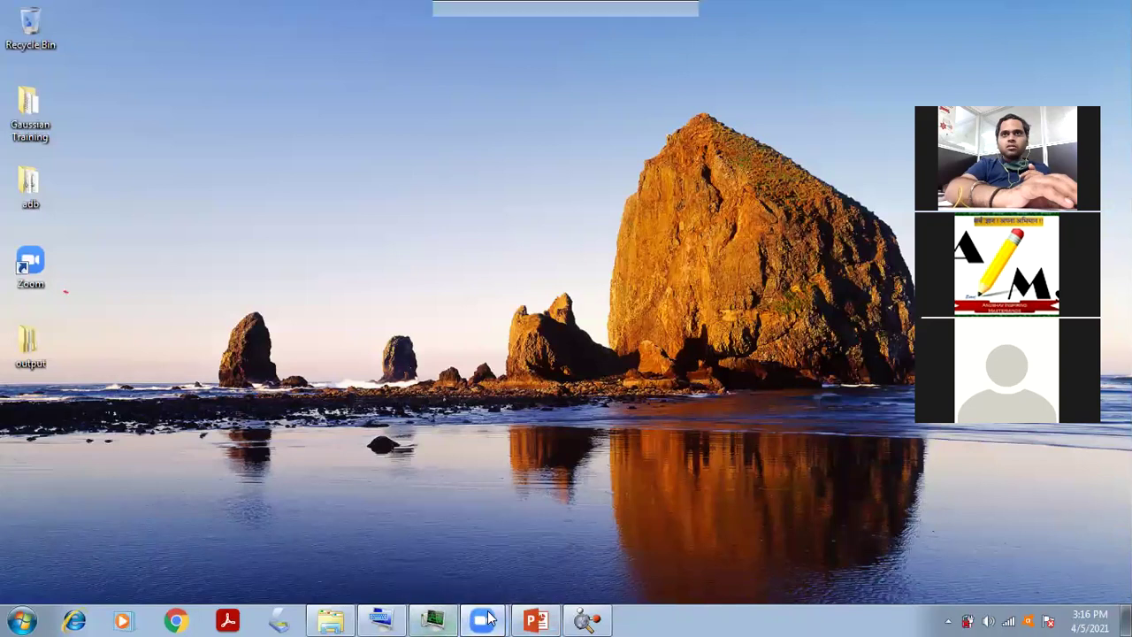
{"action": "left_click", "coordinate": [507, 581]}
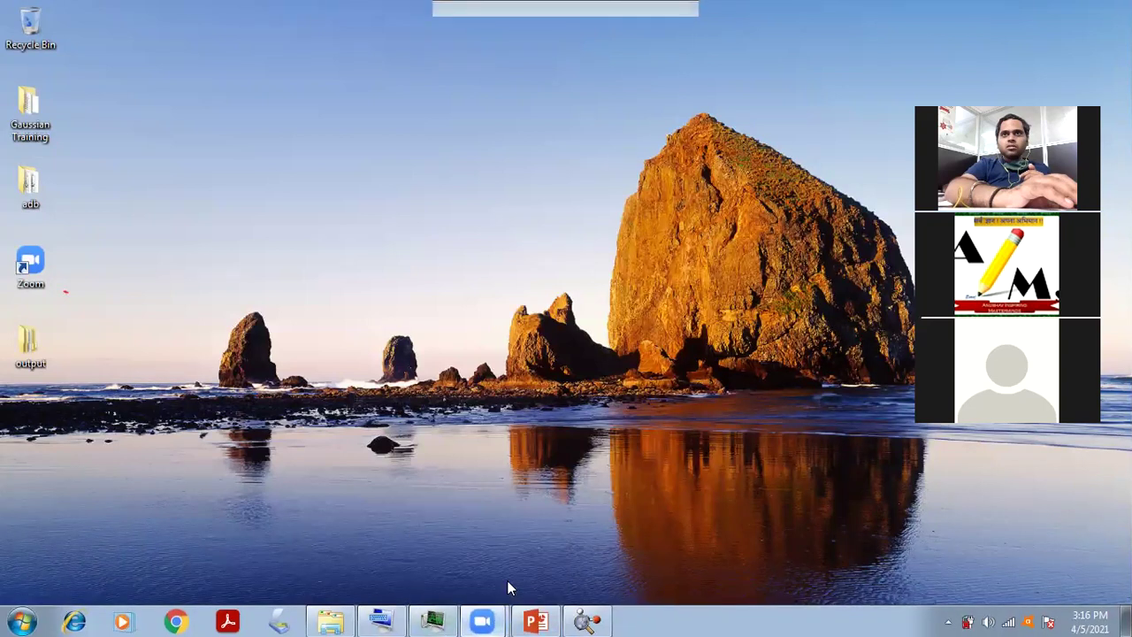